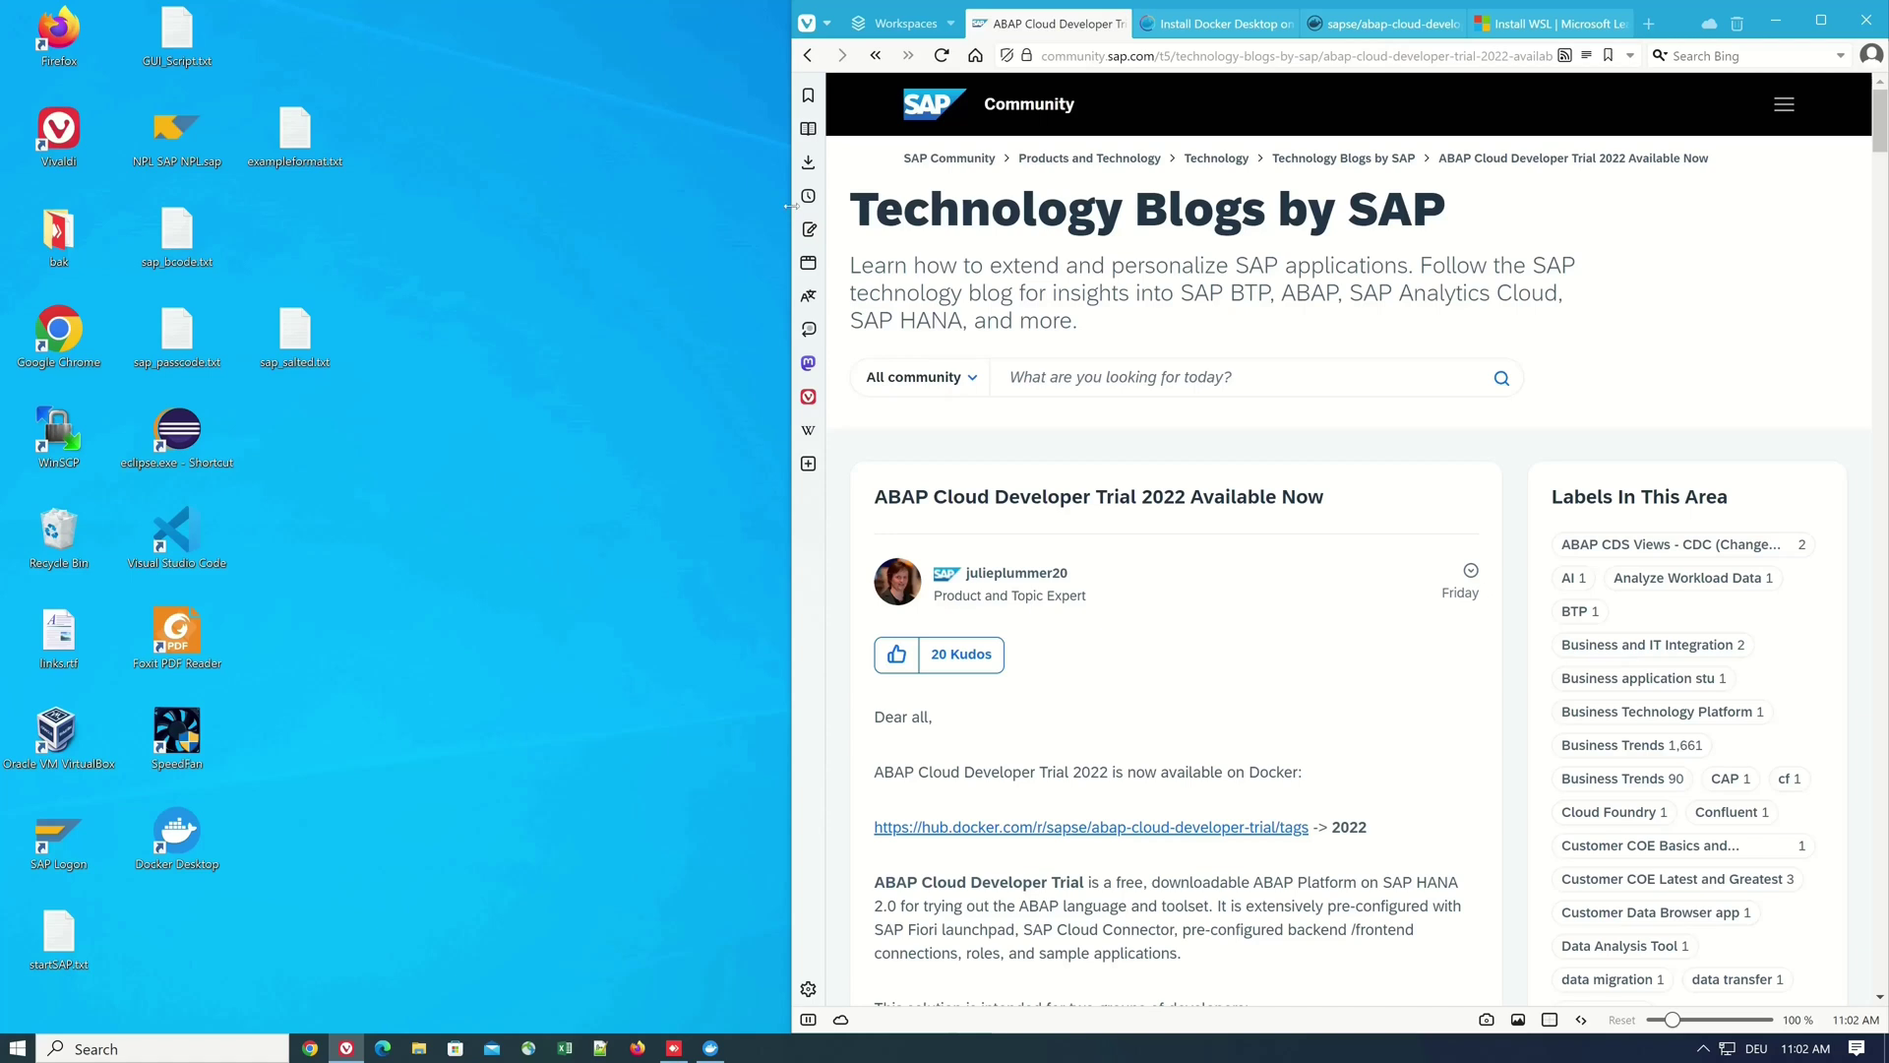
Widen the browser and select the ABAP Cloud Developer Trial 2022 article title
drag(789, 210, 561, 218)
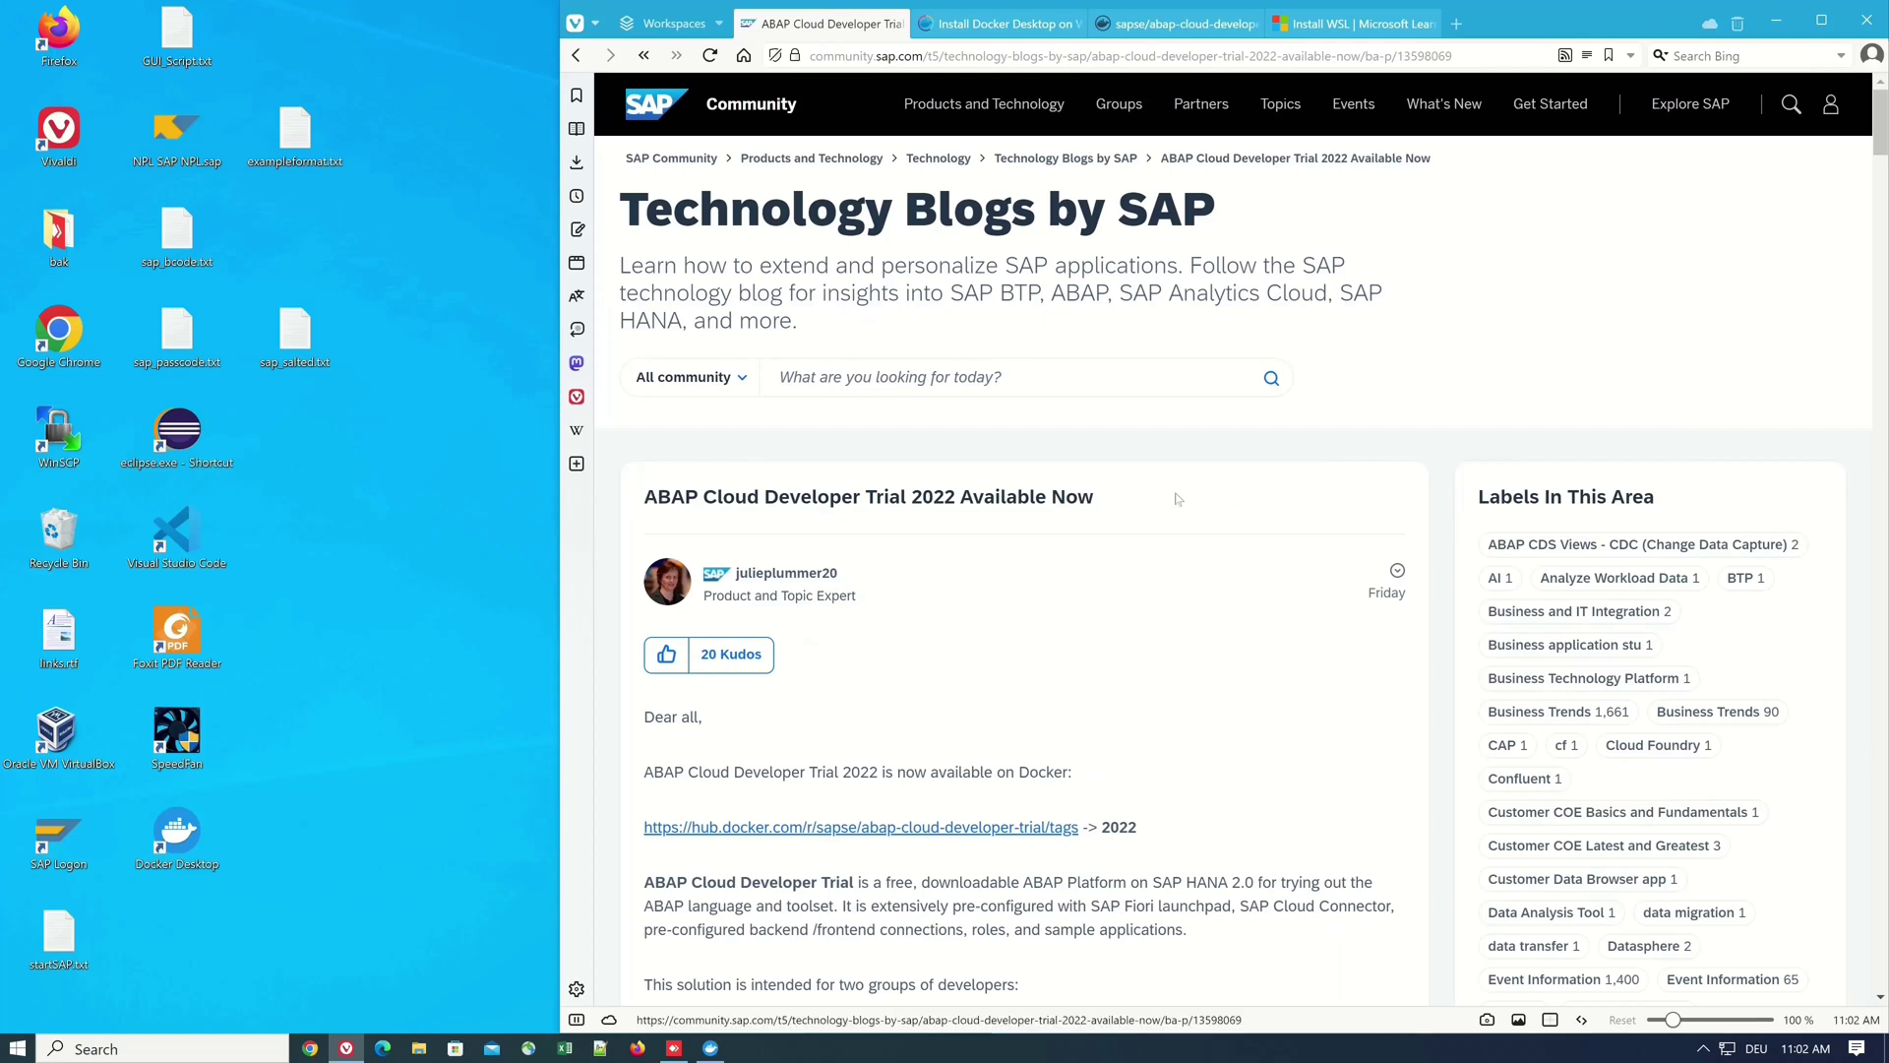
drag(1182, 500, 640, 499)
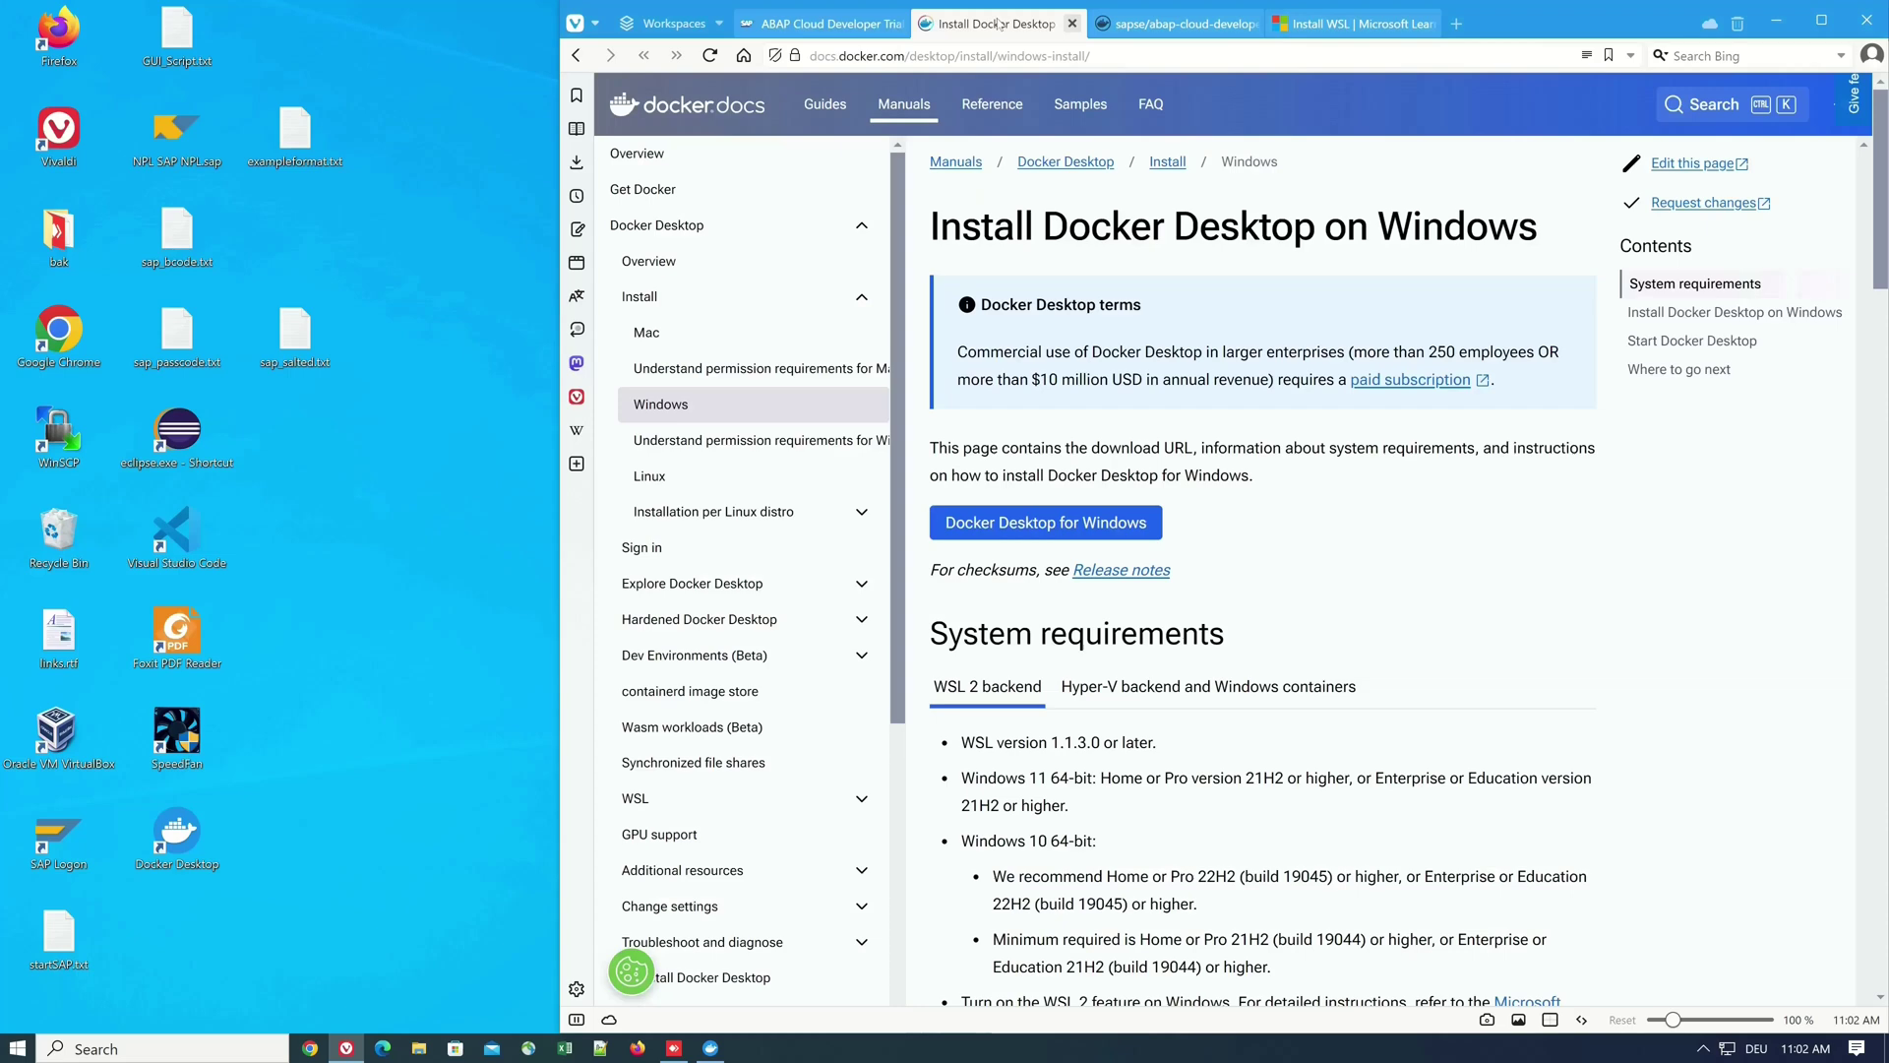
scroll(1124, 605, down, 3)
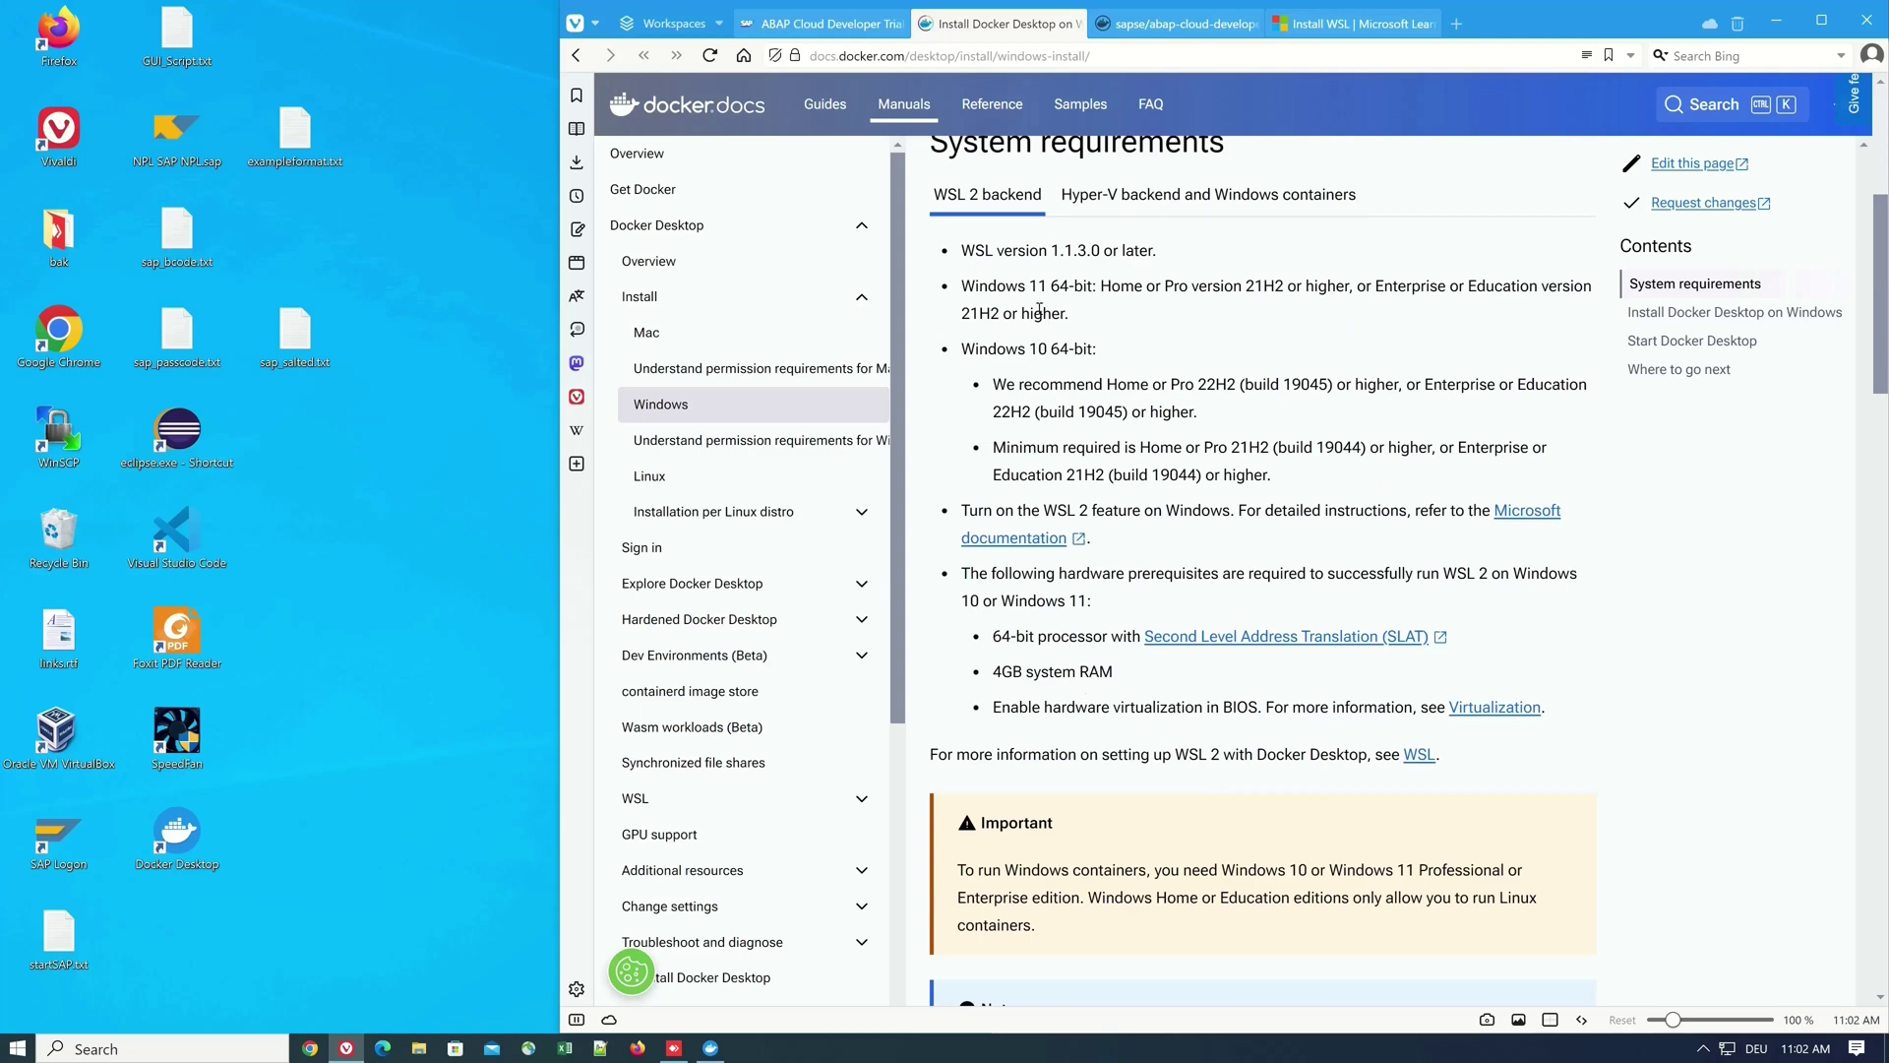
scroll(1069, 370, up, 1)
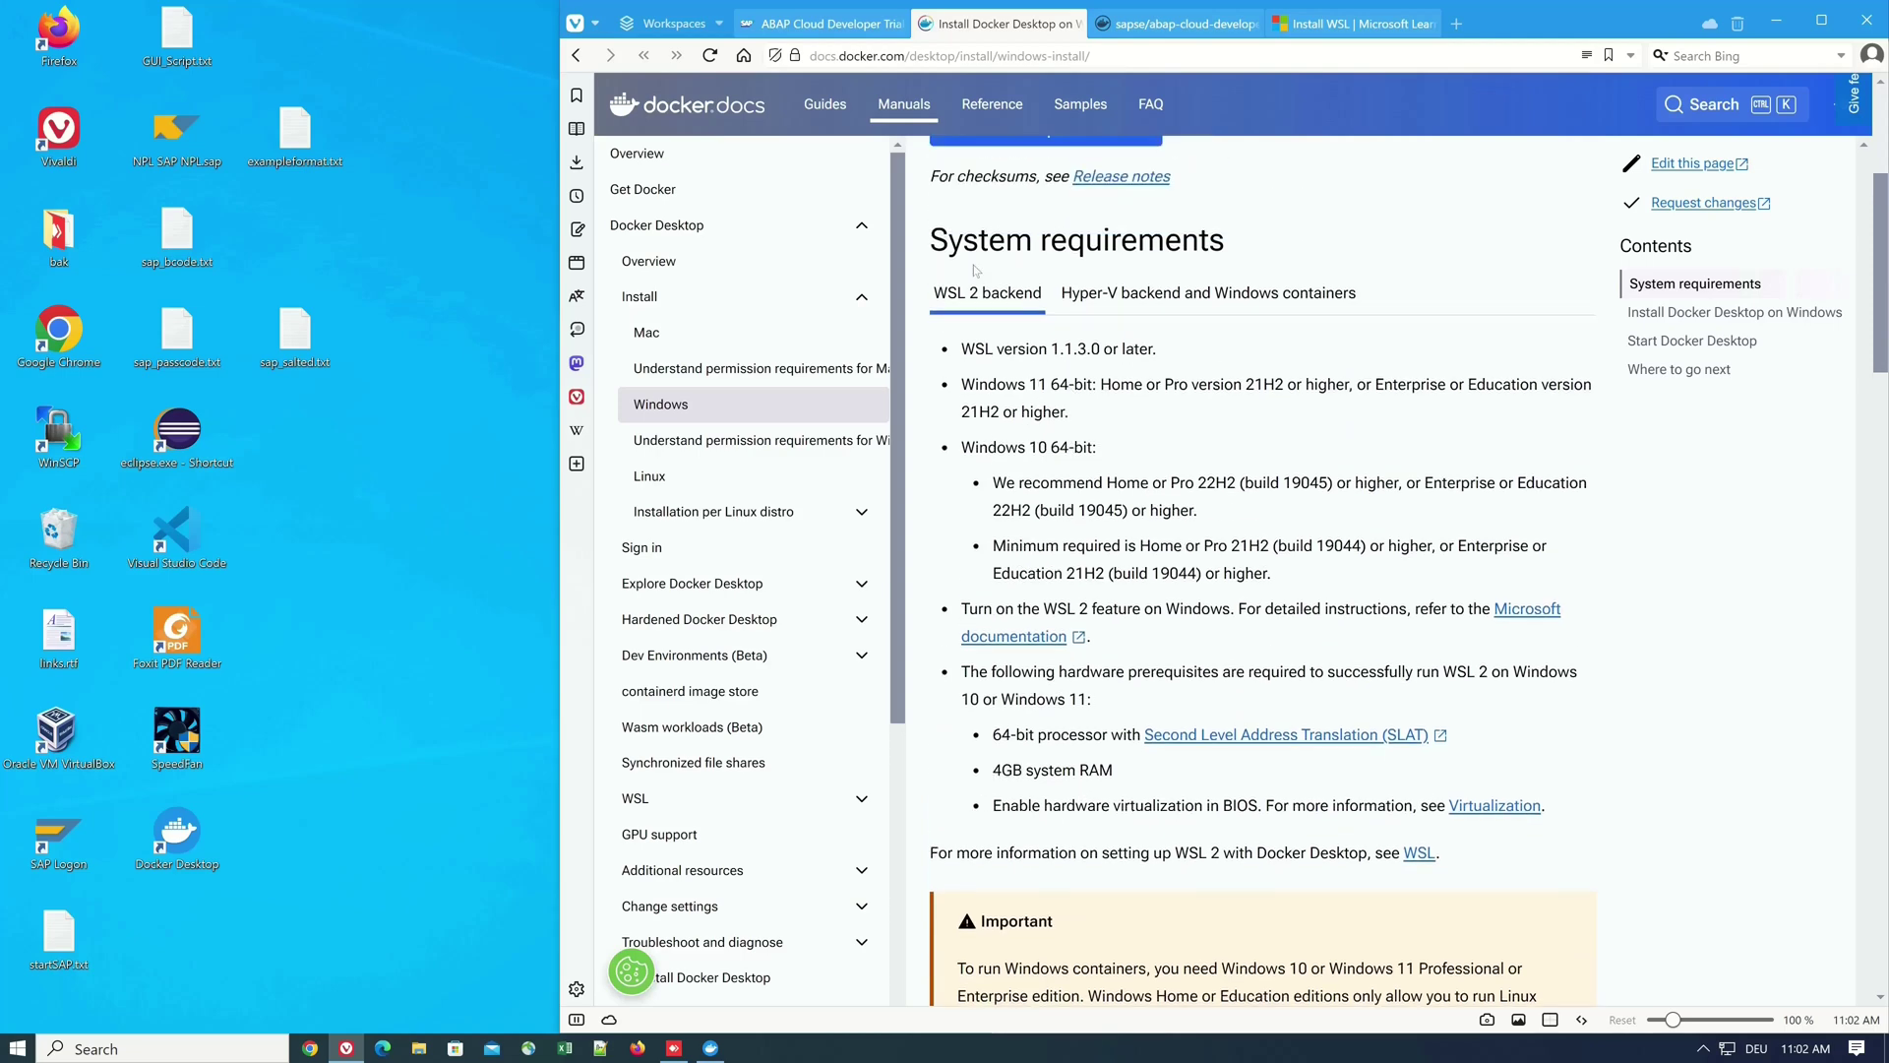
Open the abap-cloud-developer-trial image overview and highlight its 32GB RAM recommendation
click(1163, 24)
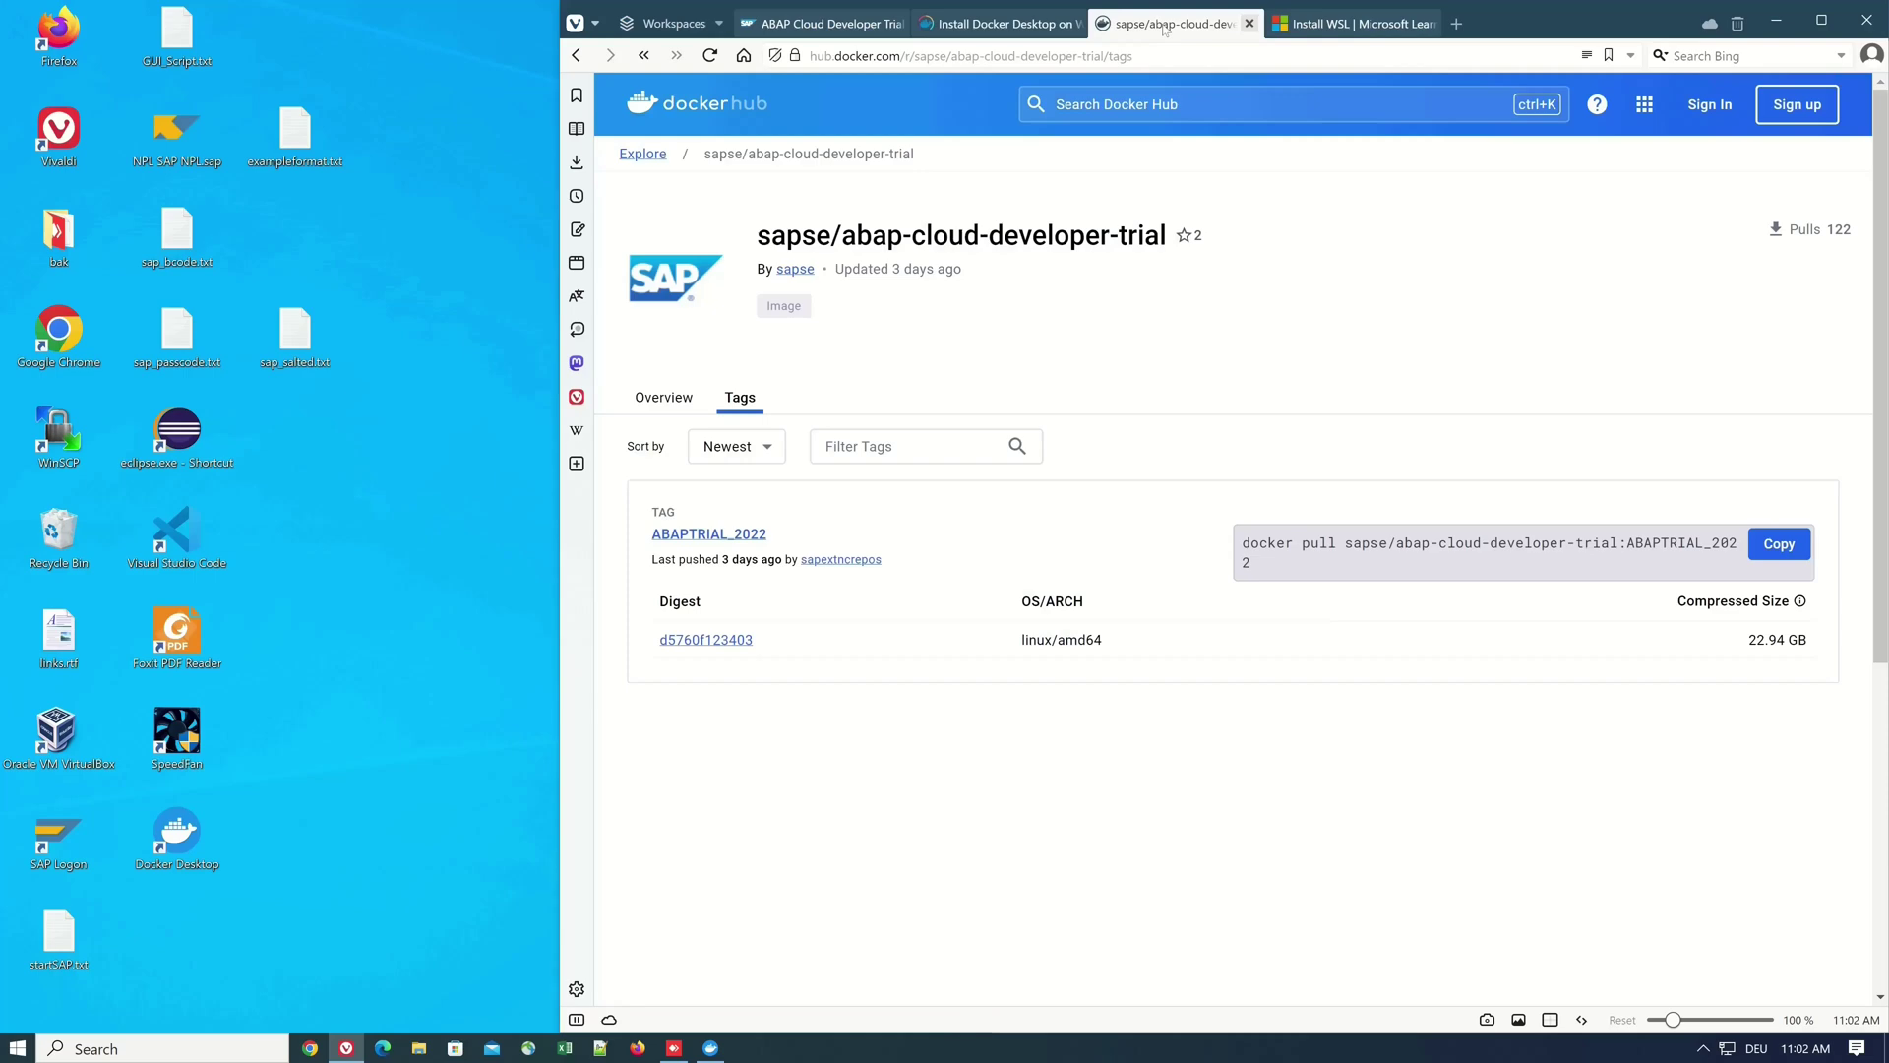
click(672, 397)
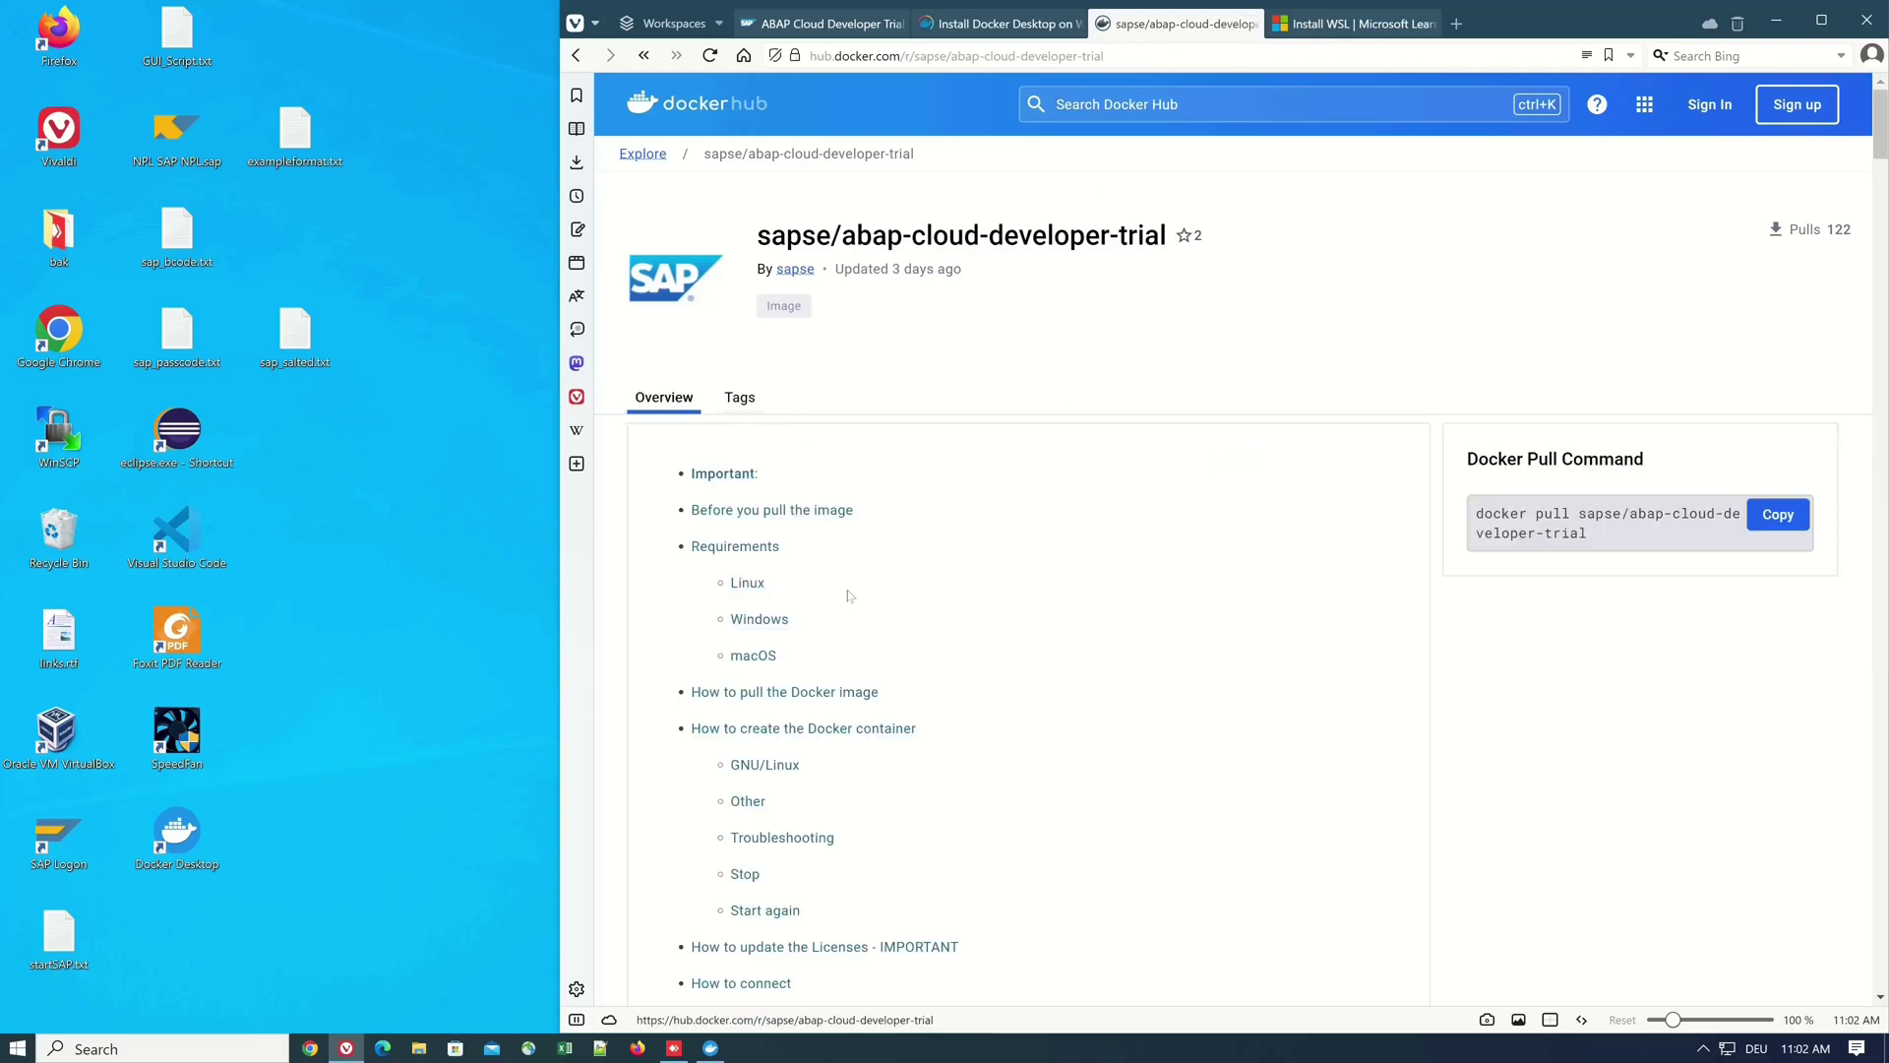
scroll(907, 675, down, 3)
scroll(911, 680, down, 5)
scroll(911, 679, down, 2)
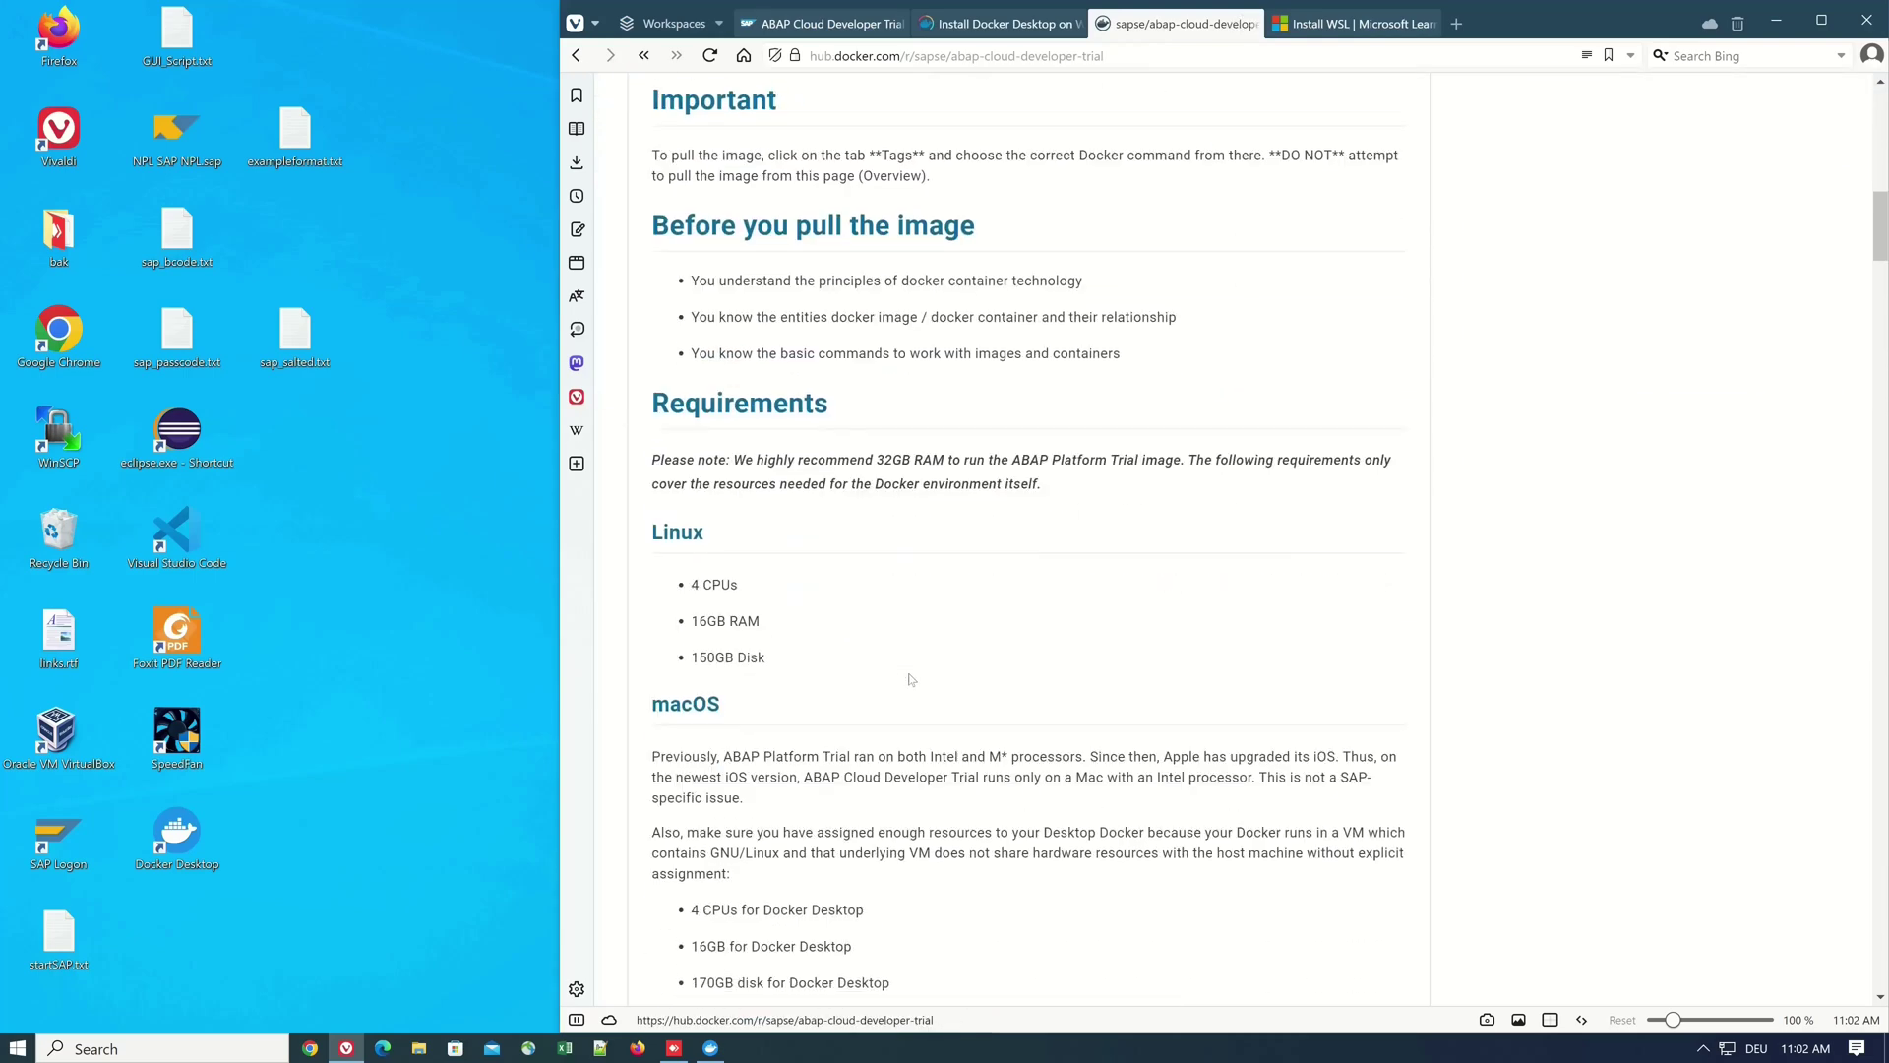
scroll(911, 680, down, 1)
scroll(911, 675, down, 1)
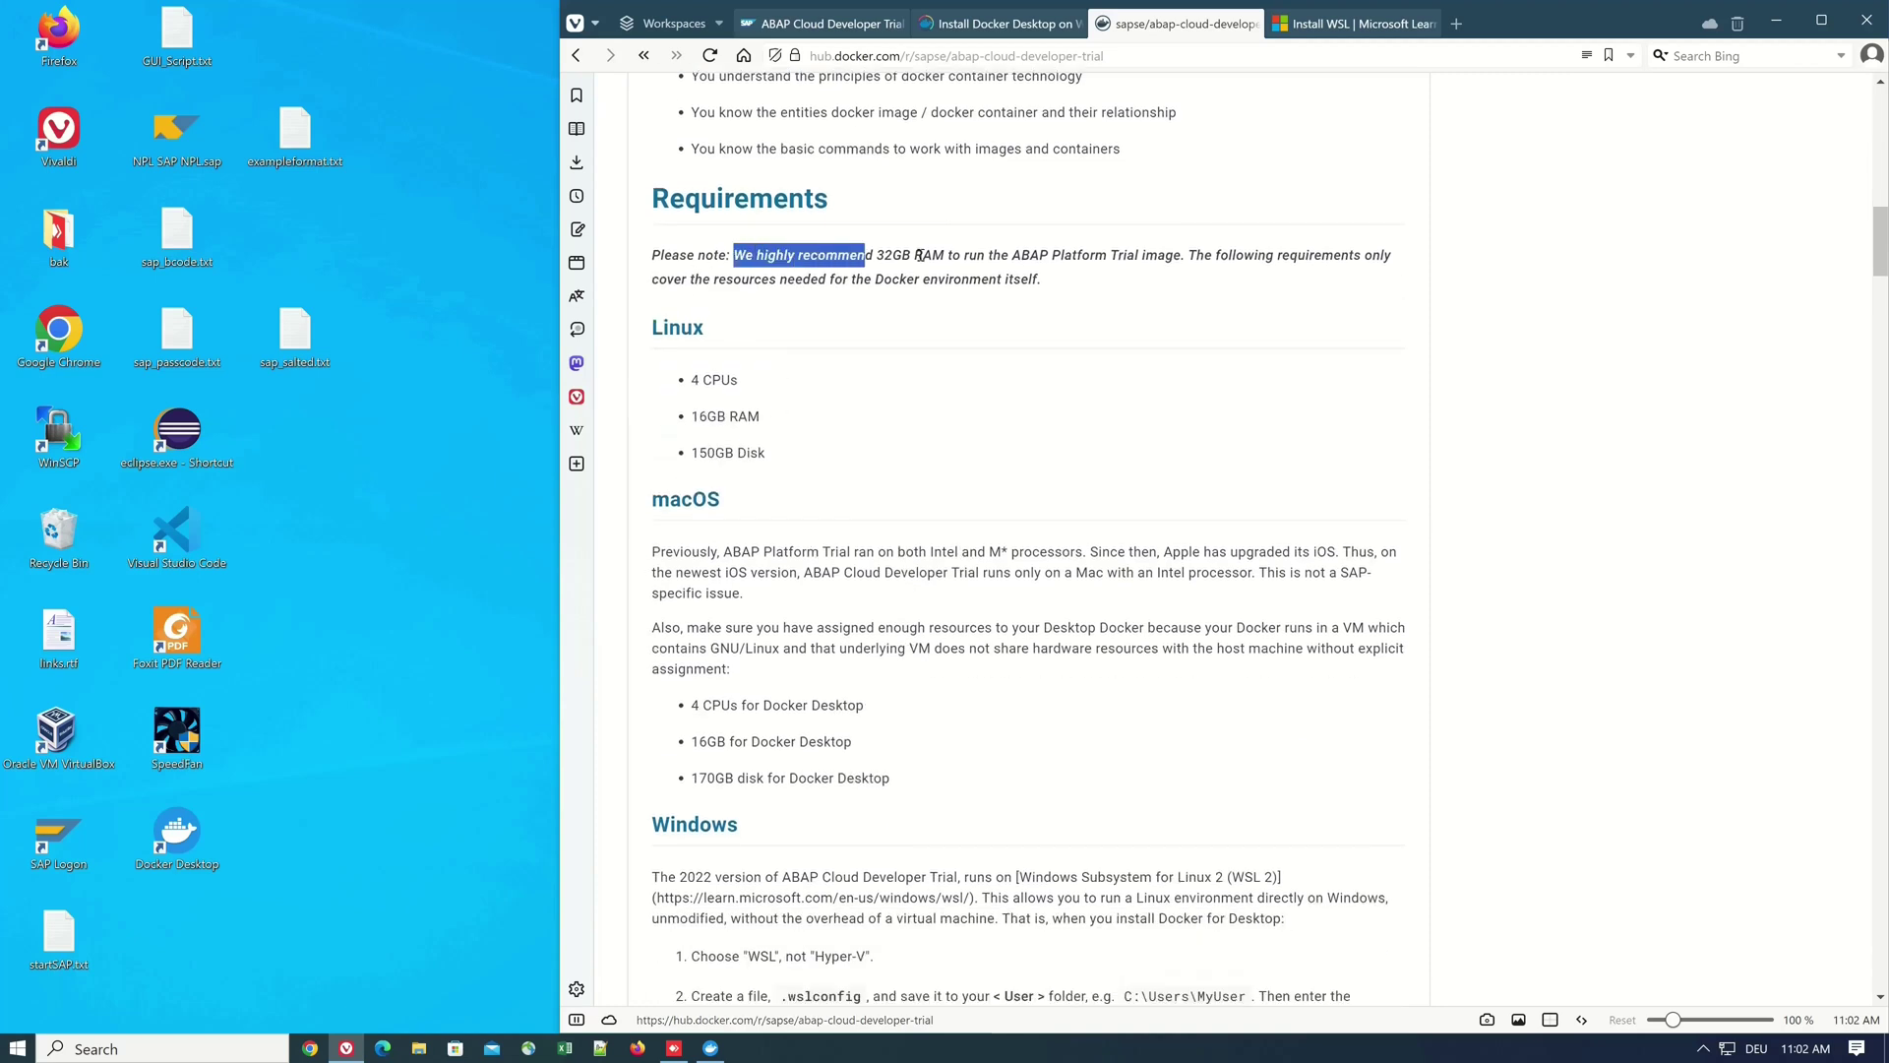
drag(736, 255, 947, 257)
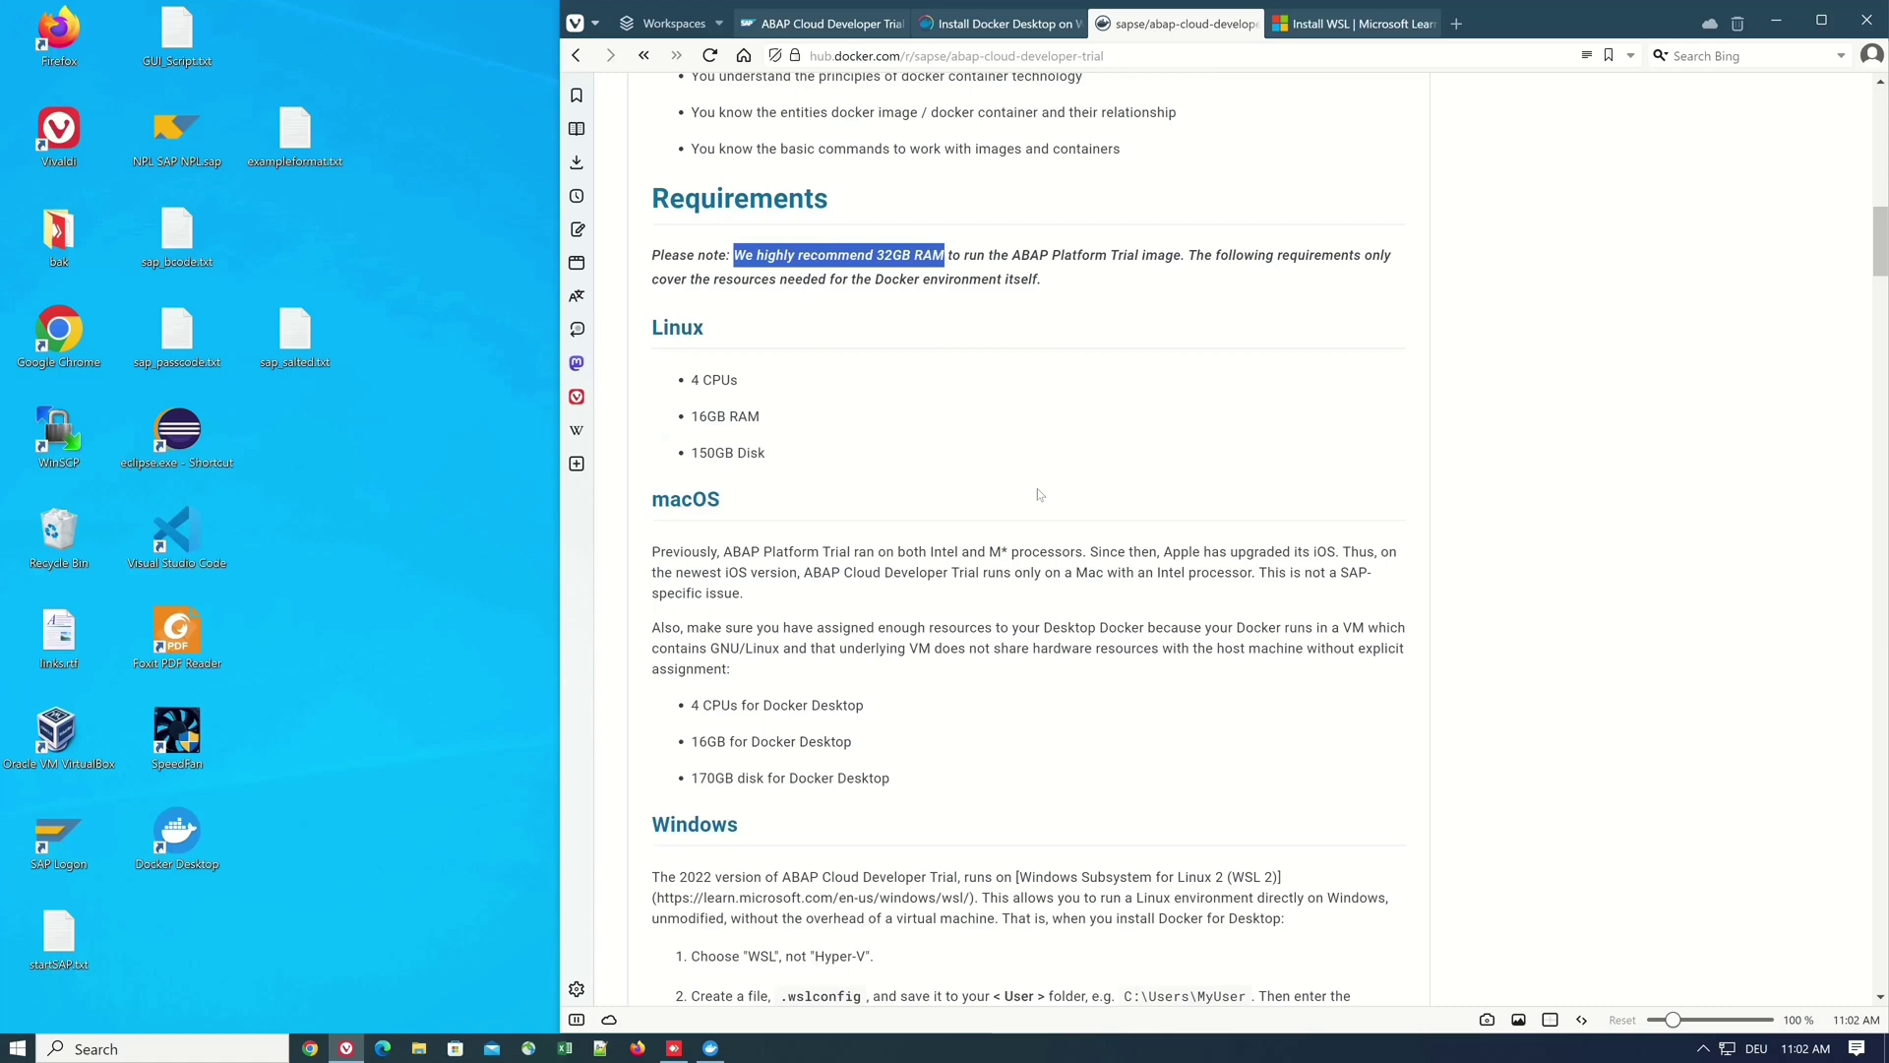
click(256, 1048)
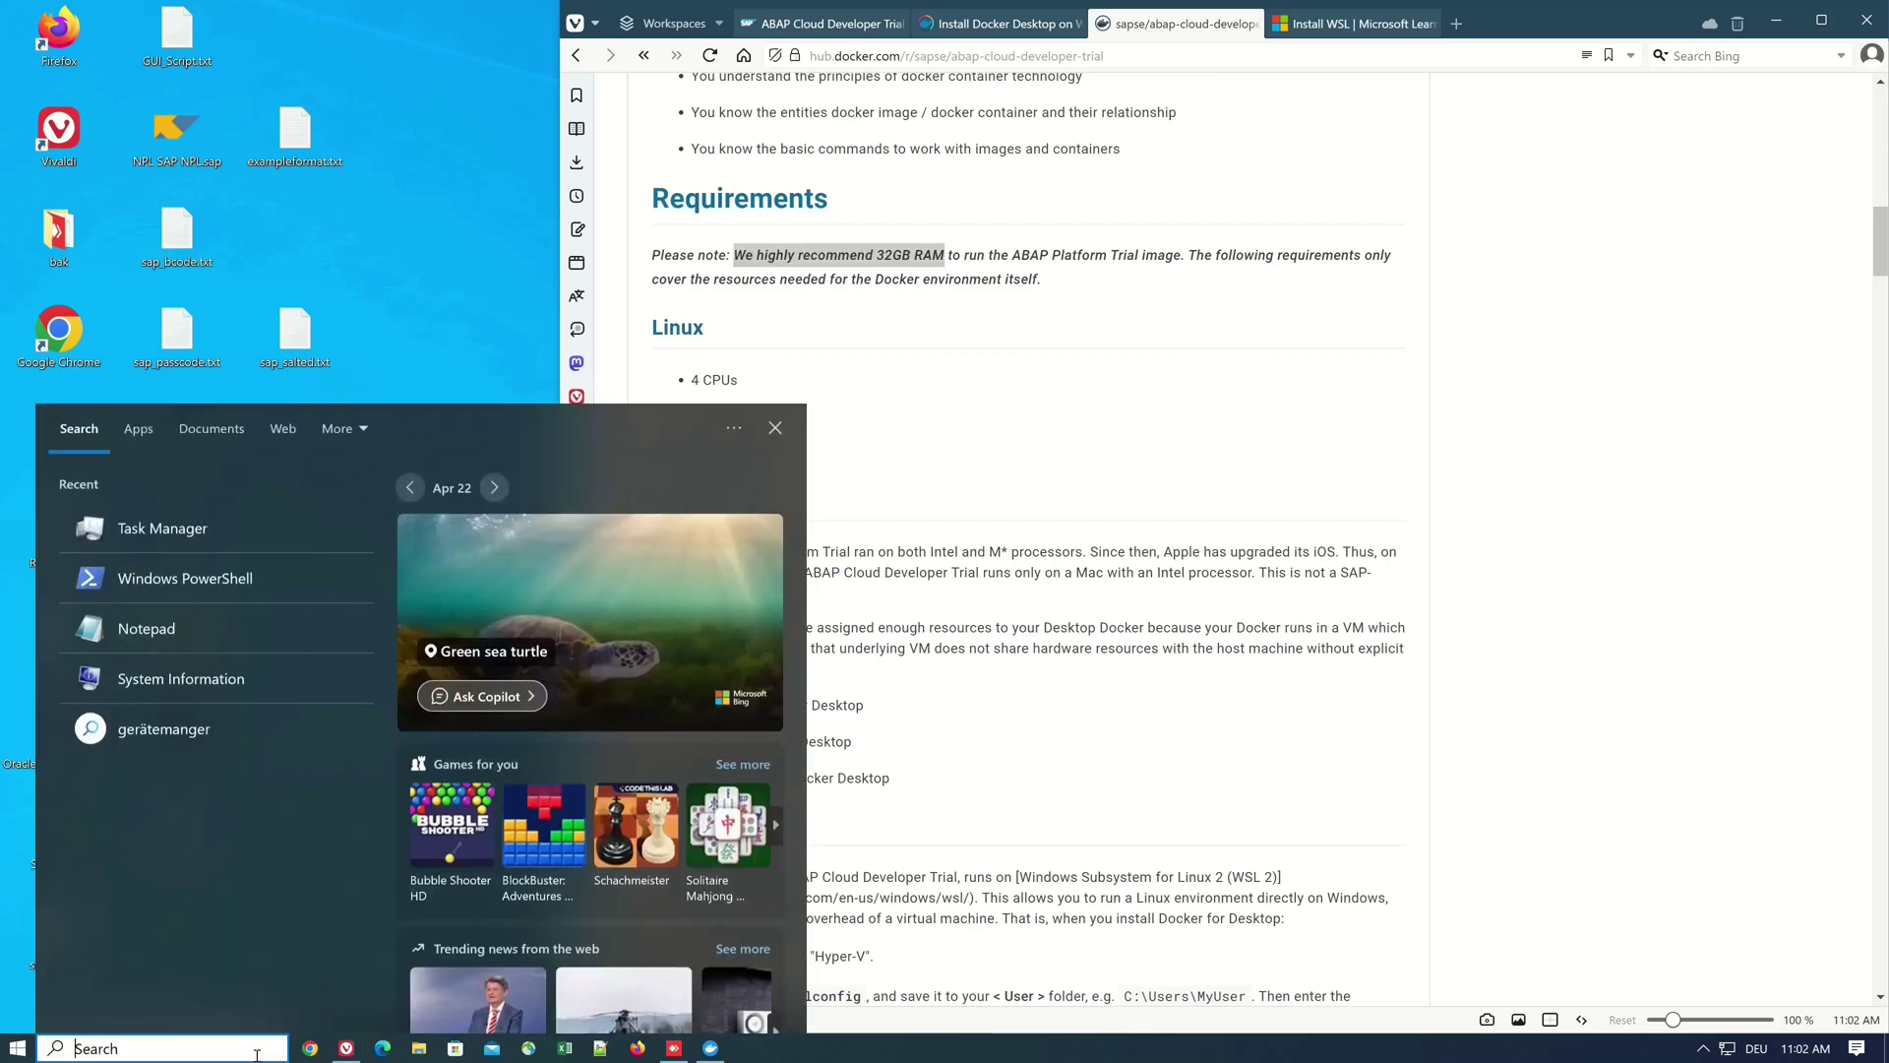
text(task)
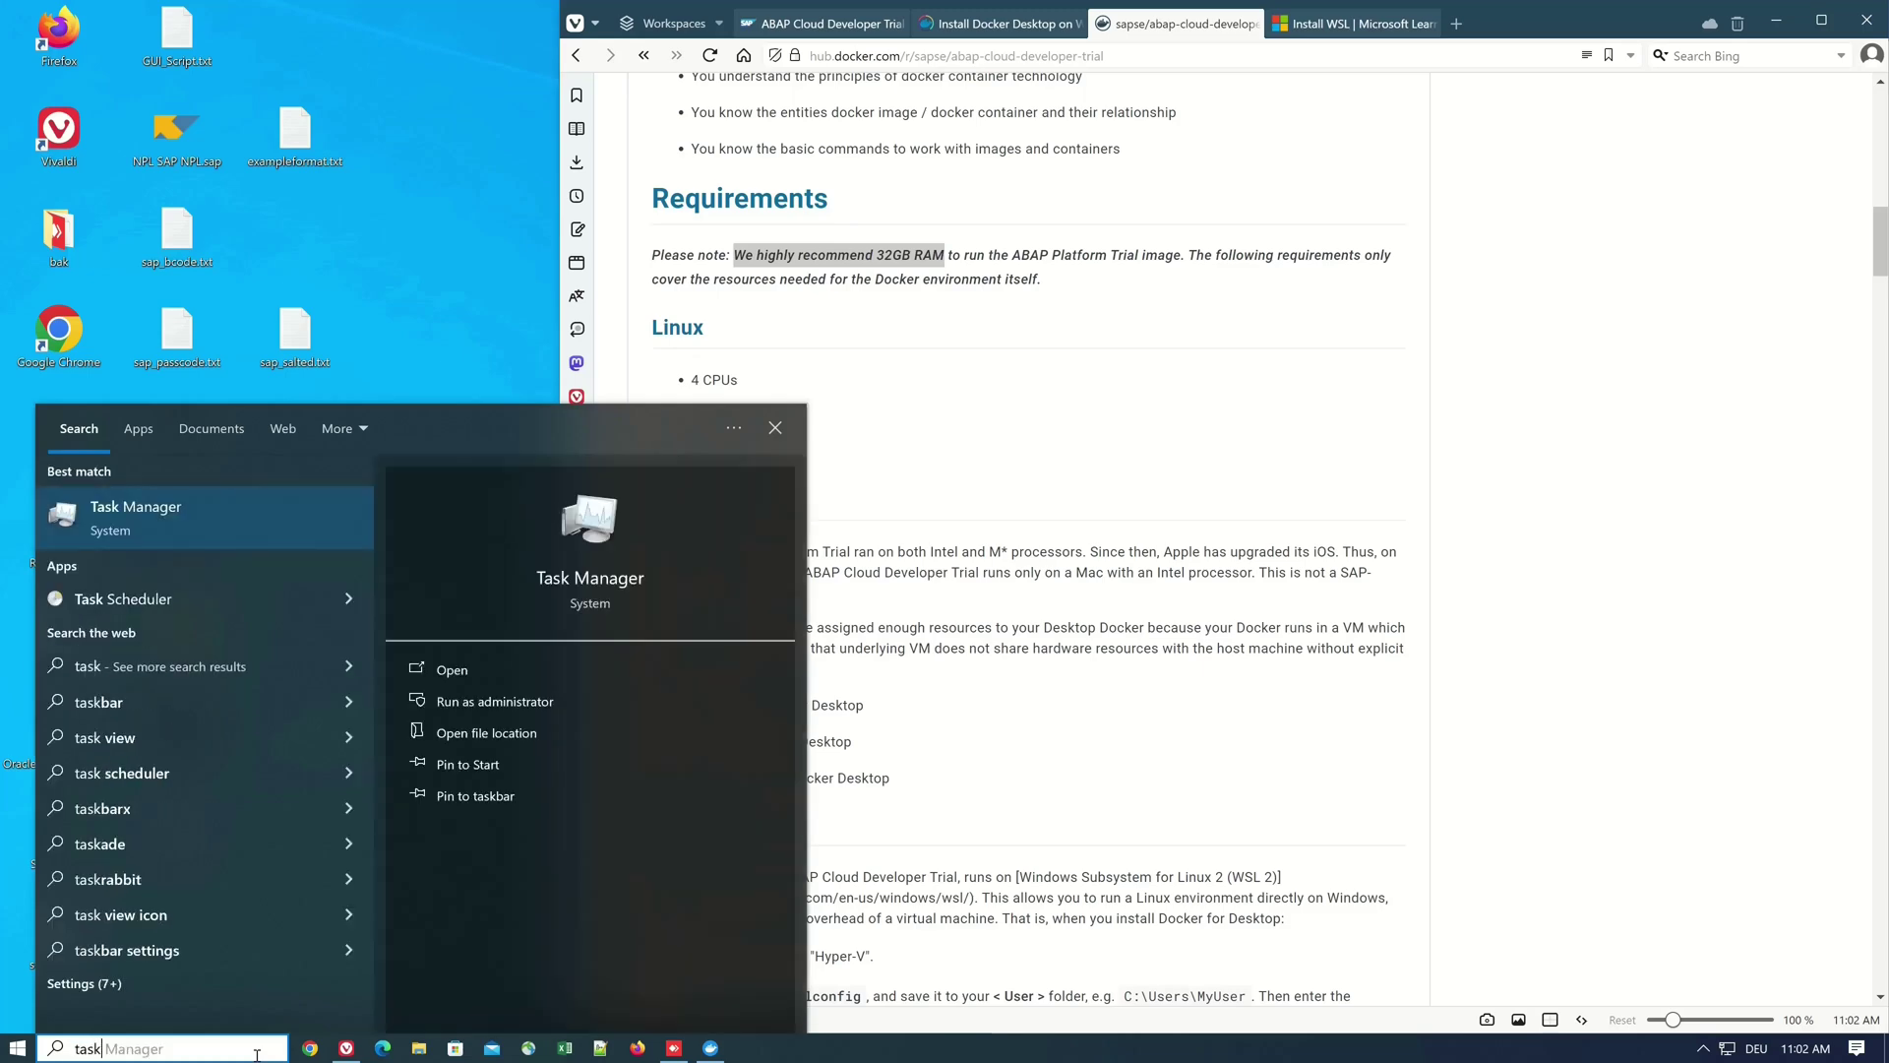
click(259, 520)
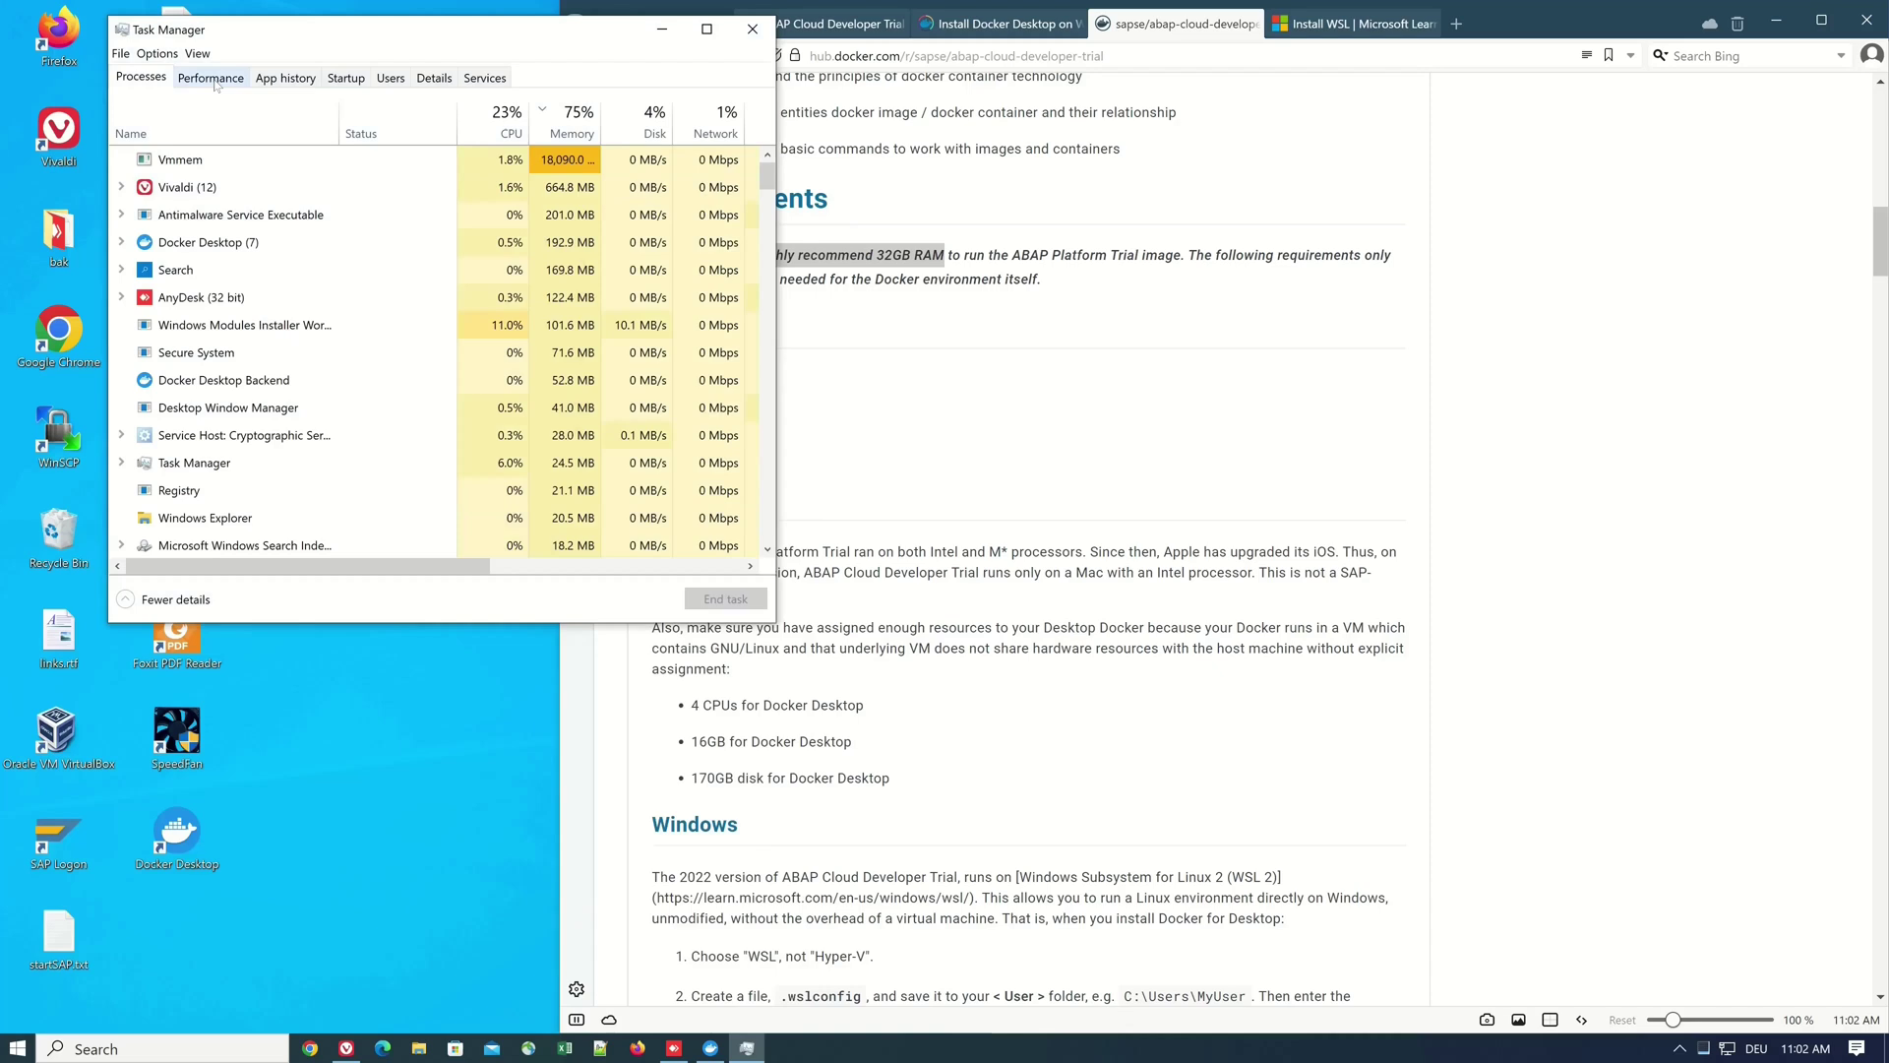
click(211, 79)
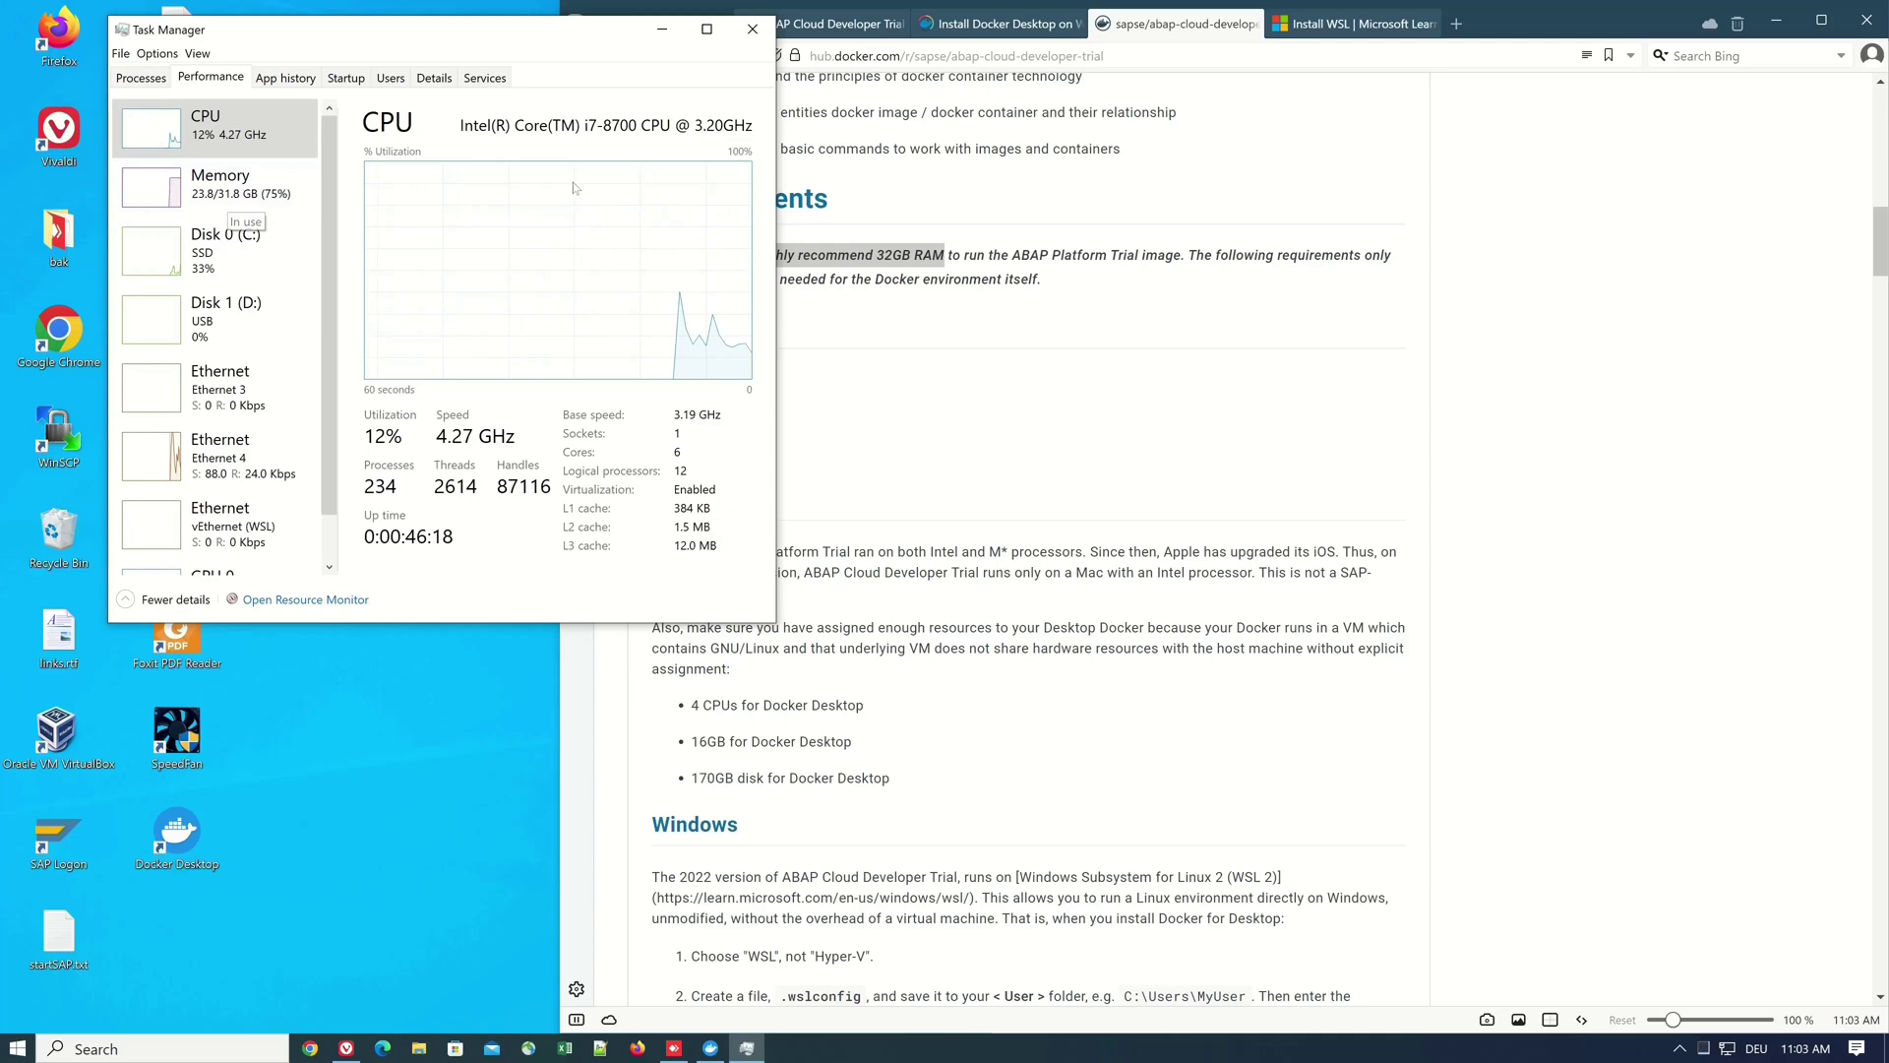
Back on Docker Hub, highlight the .wslconfig memory settings and the C:\Users\MyUser path
click(661, 30)
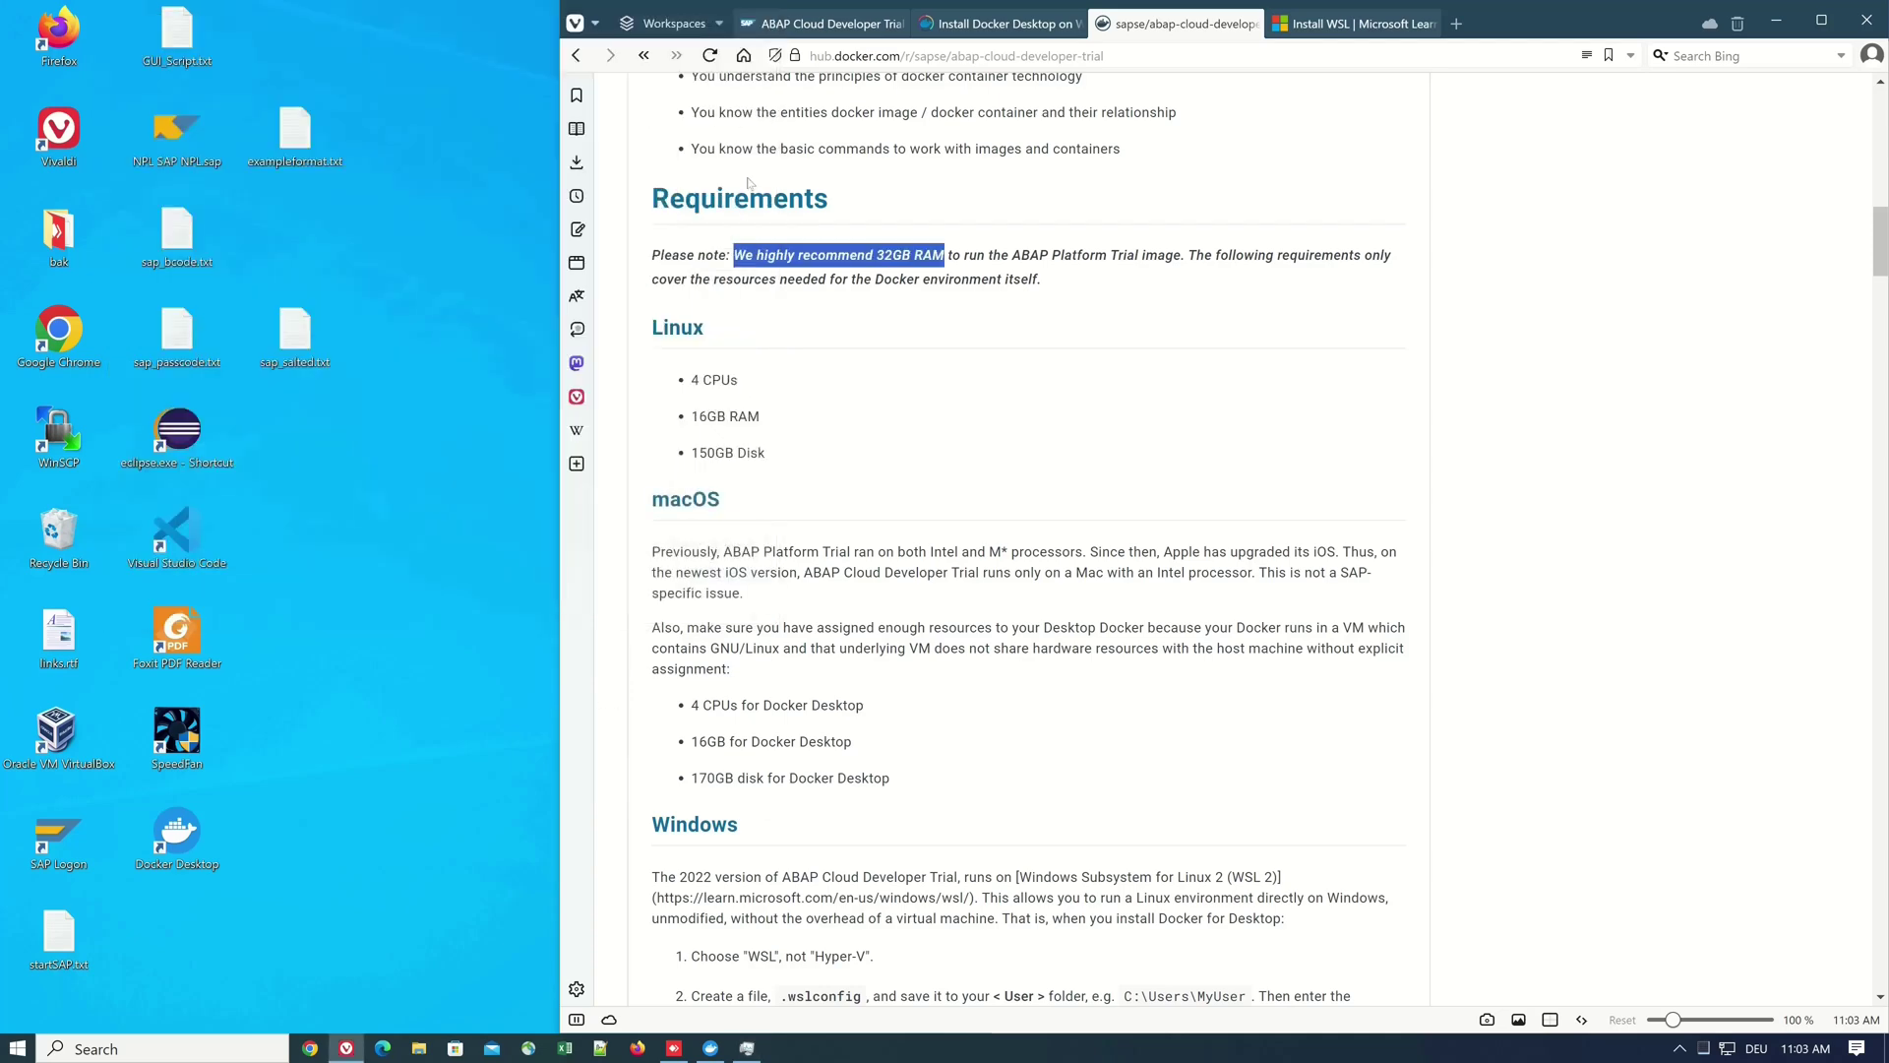
scroll(911, 521, down, 1)
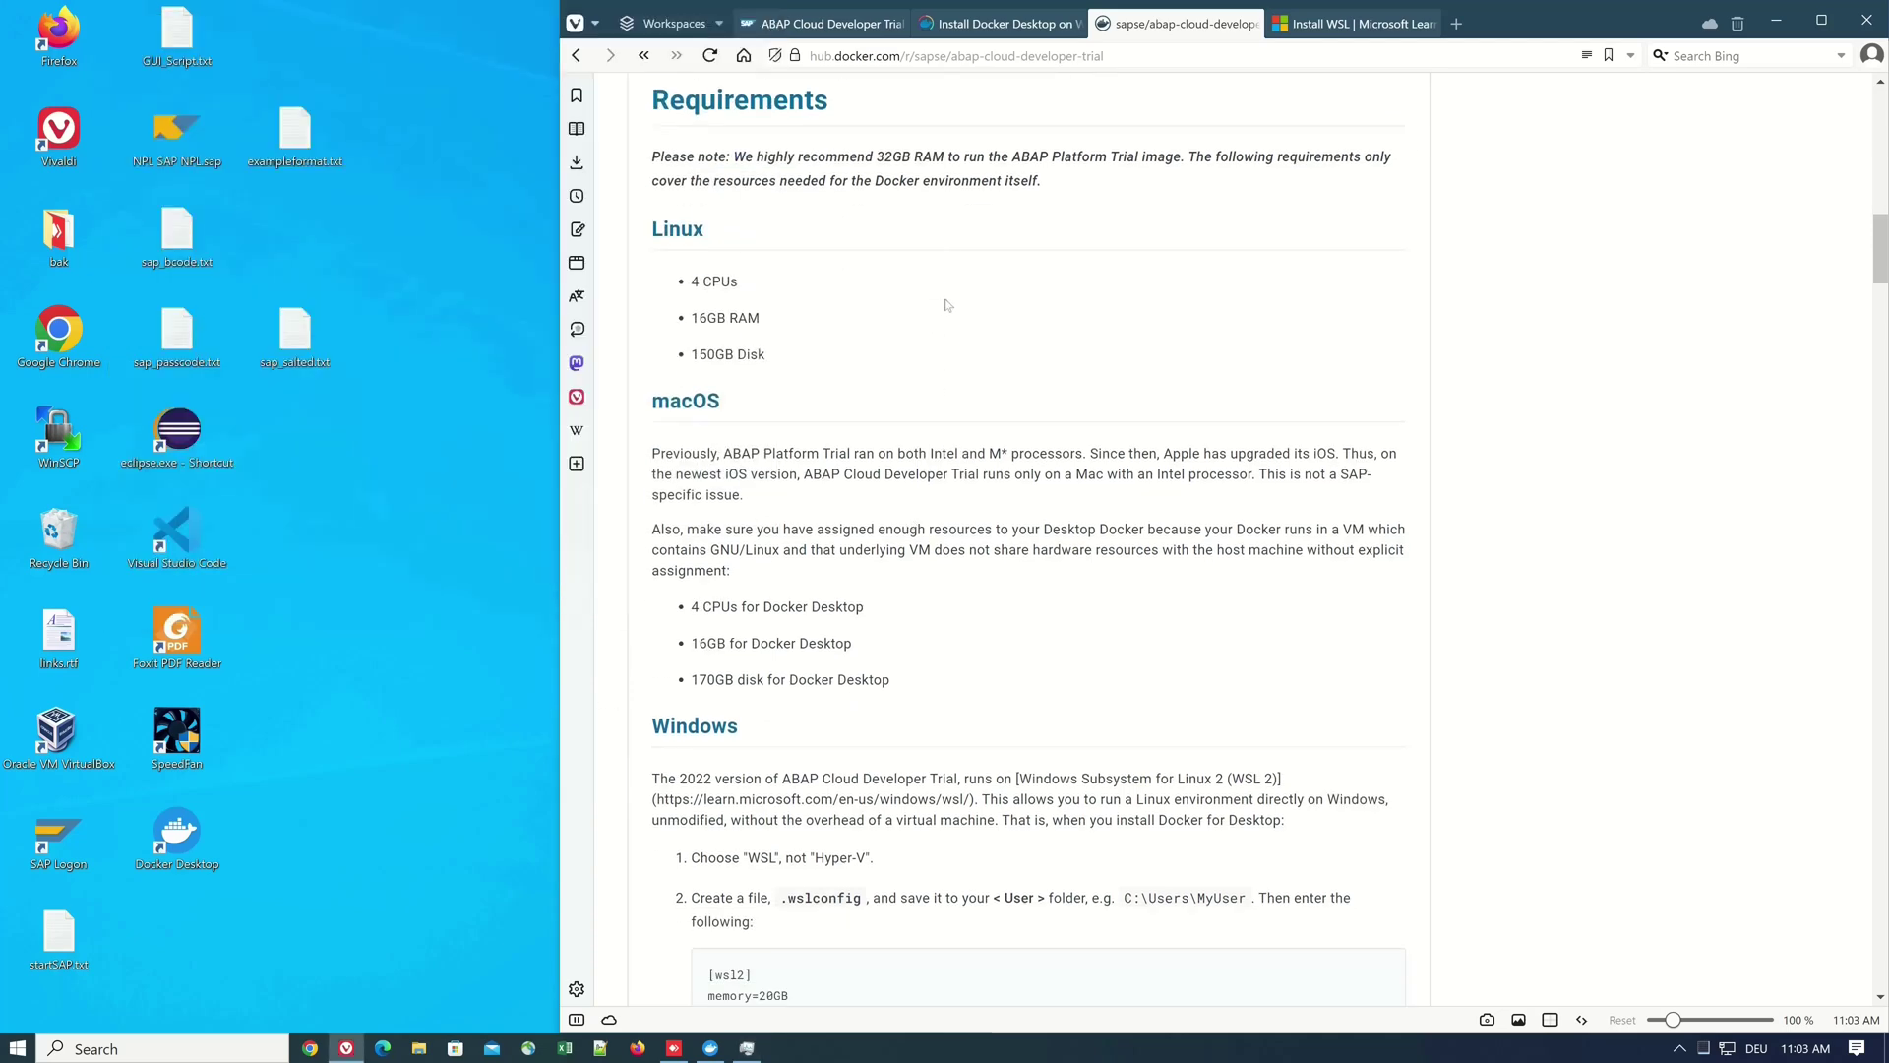
scroll(945, 305, up, 3)
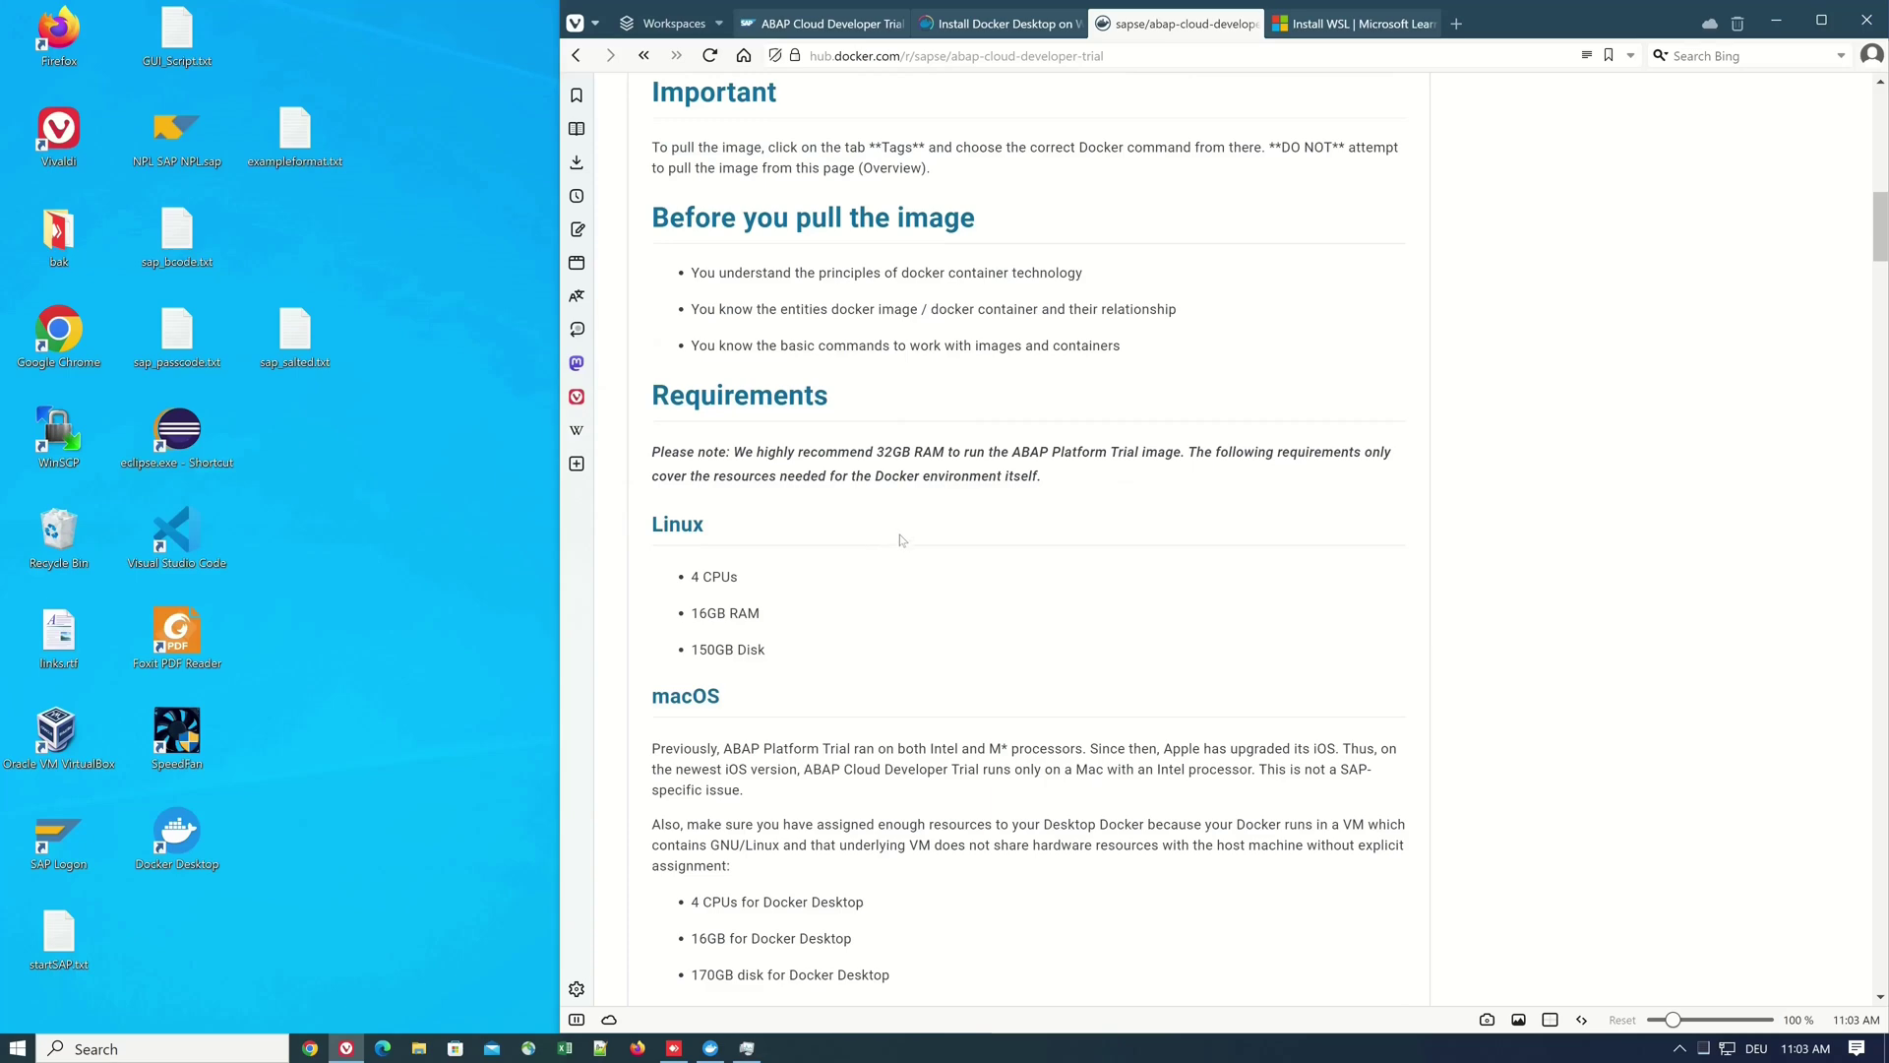
scroll(900, 540, down, 3)
scroll(902, 536, down, 4)
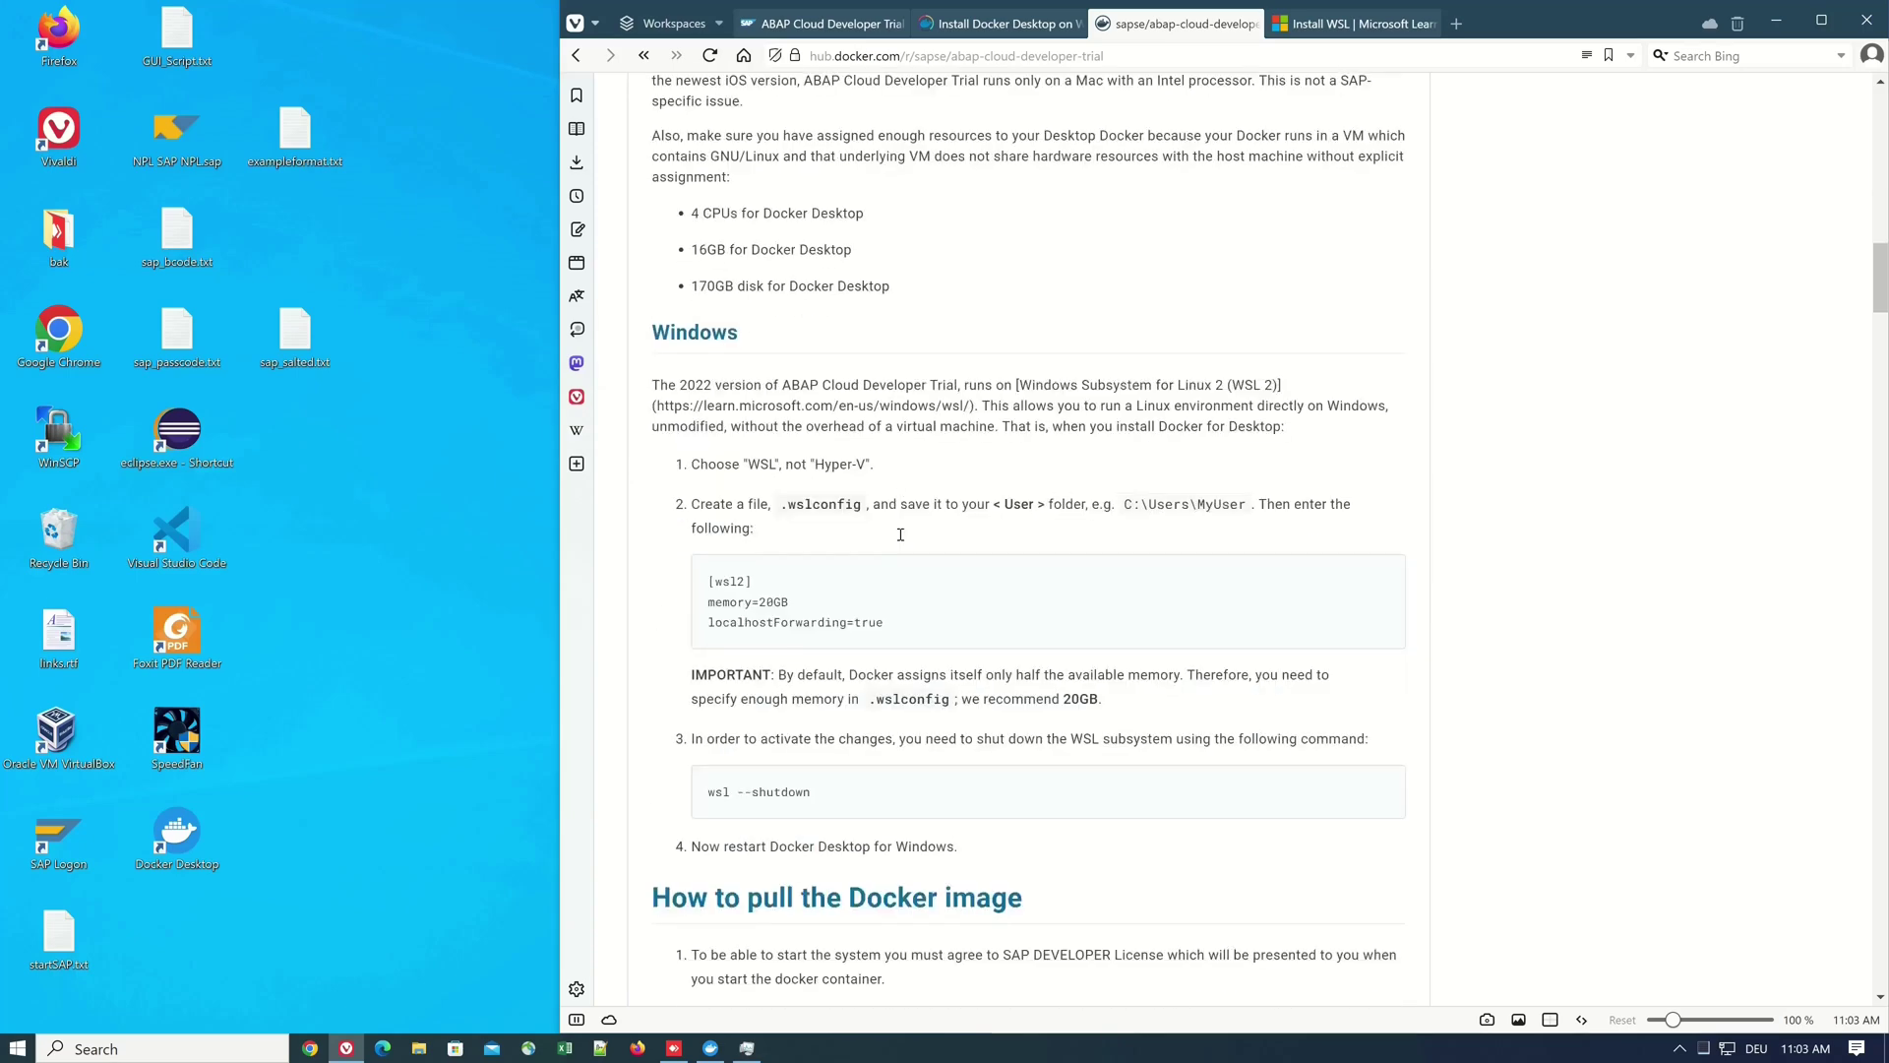
scroll(900, 541, down, 1)
scroll(900, 540, down, 1)
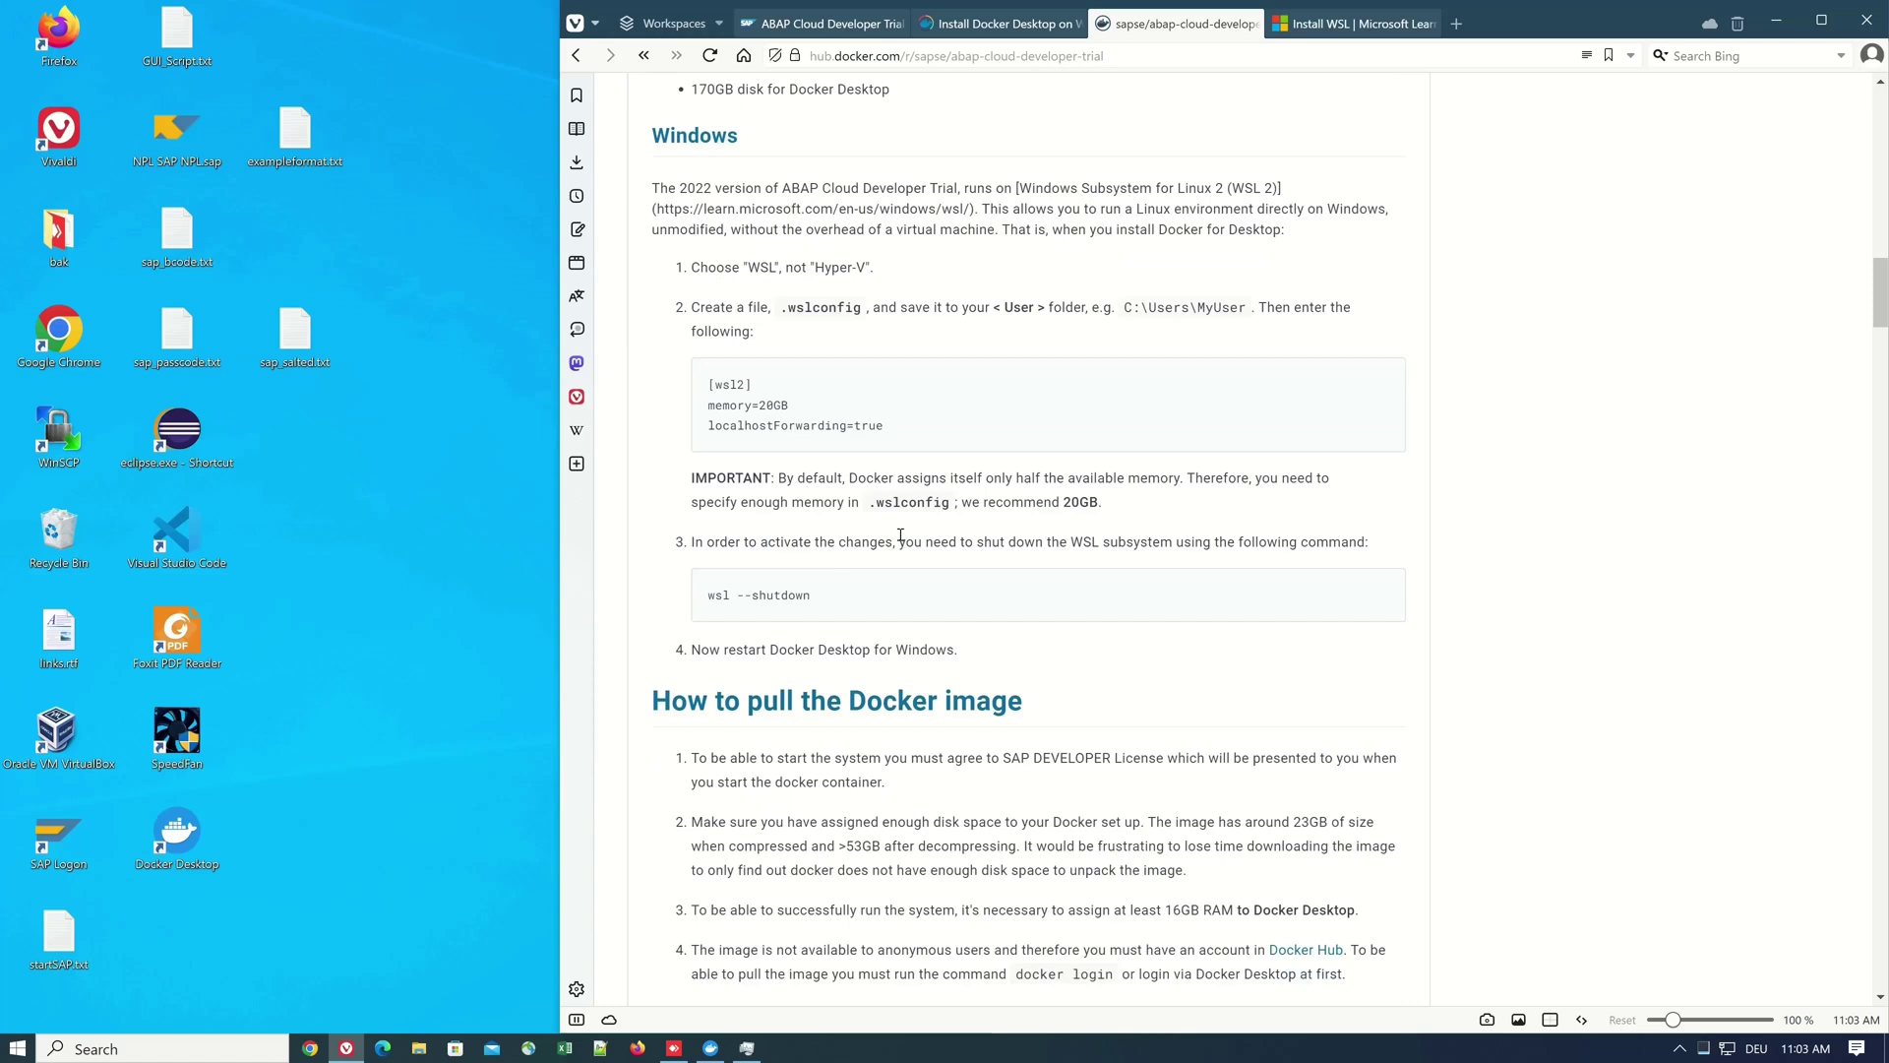
scroll(900, 535, down, 1)
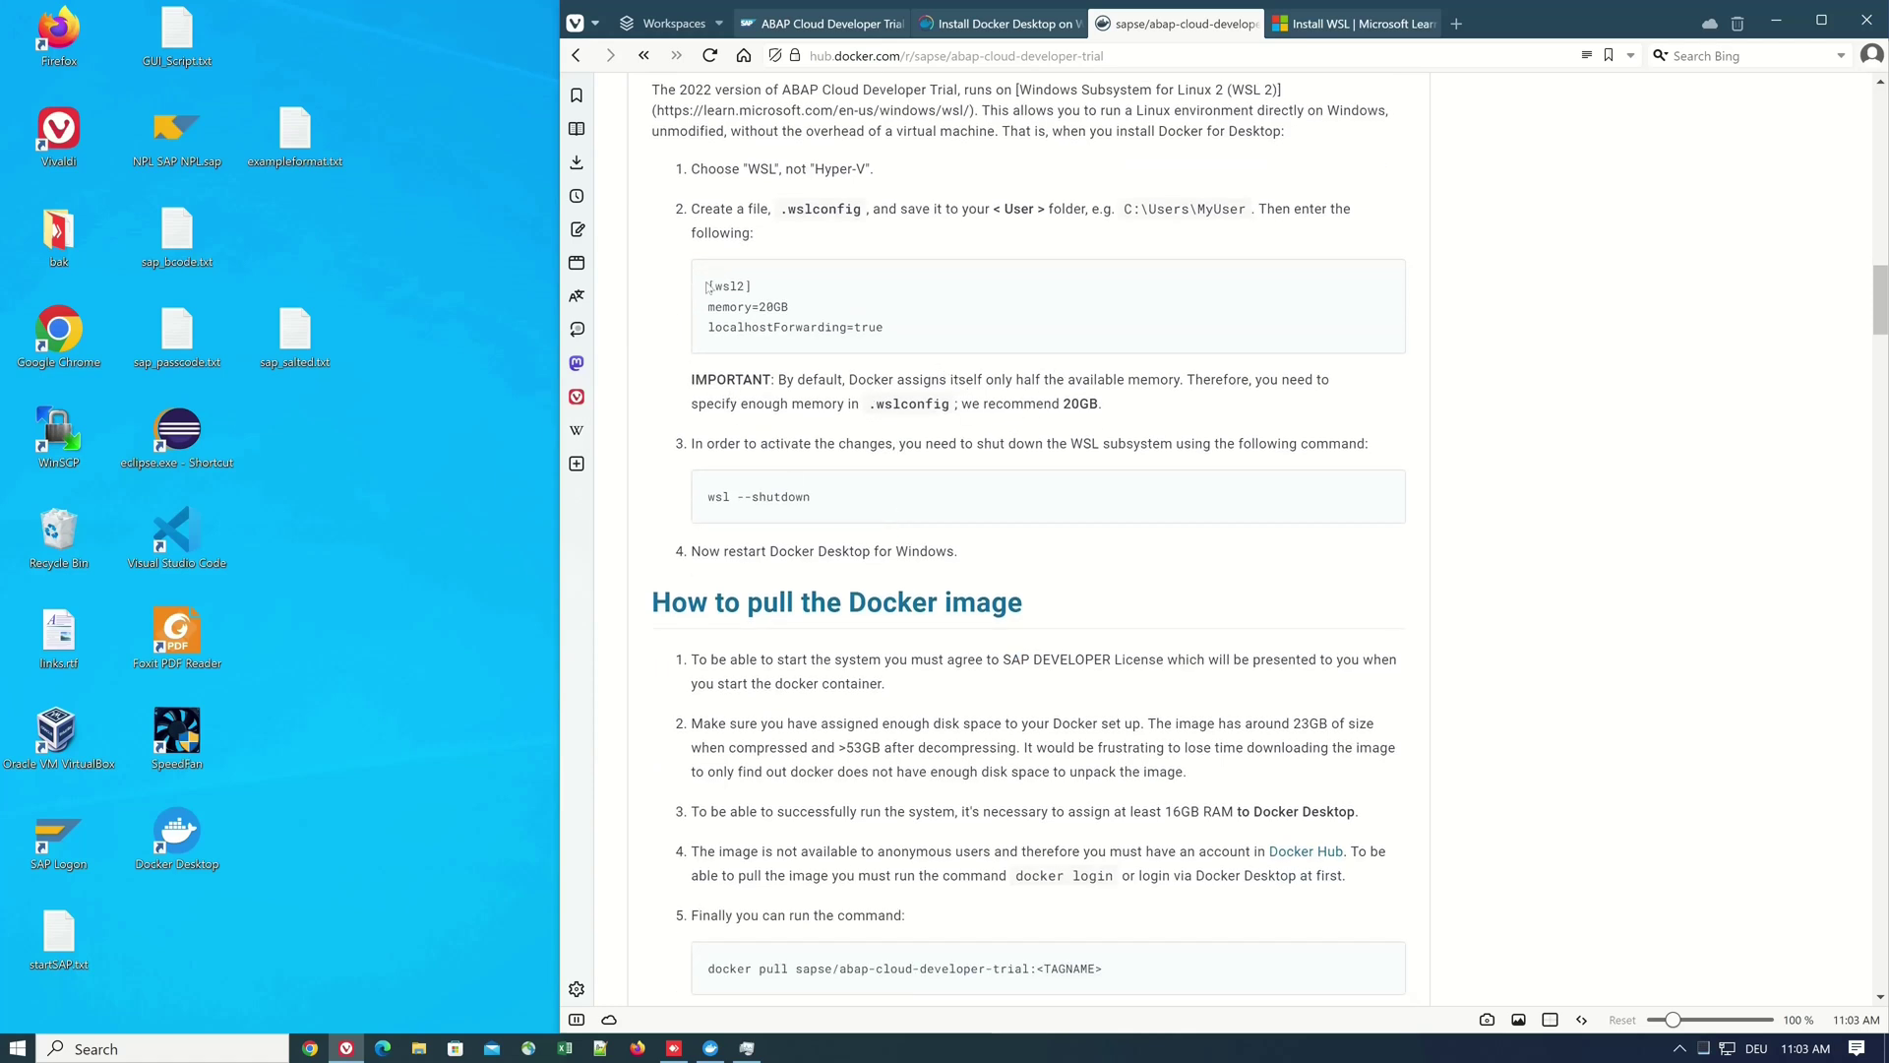
drag(707, 288, 886, 331)
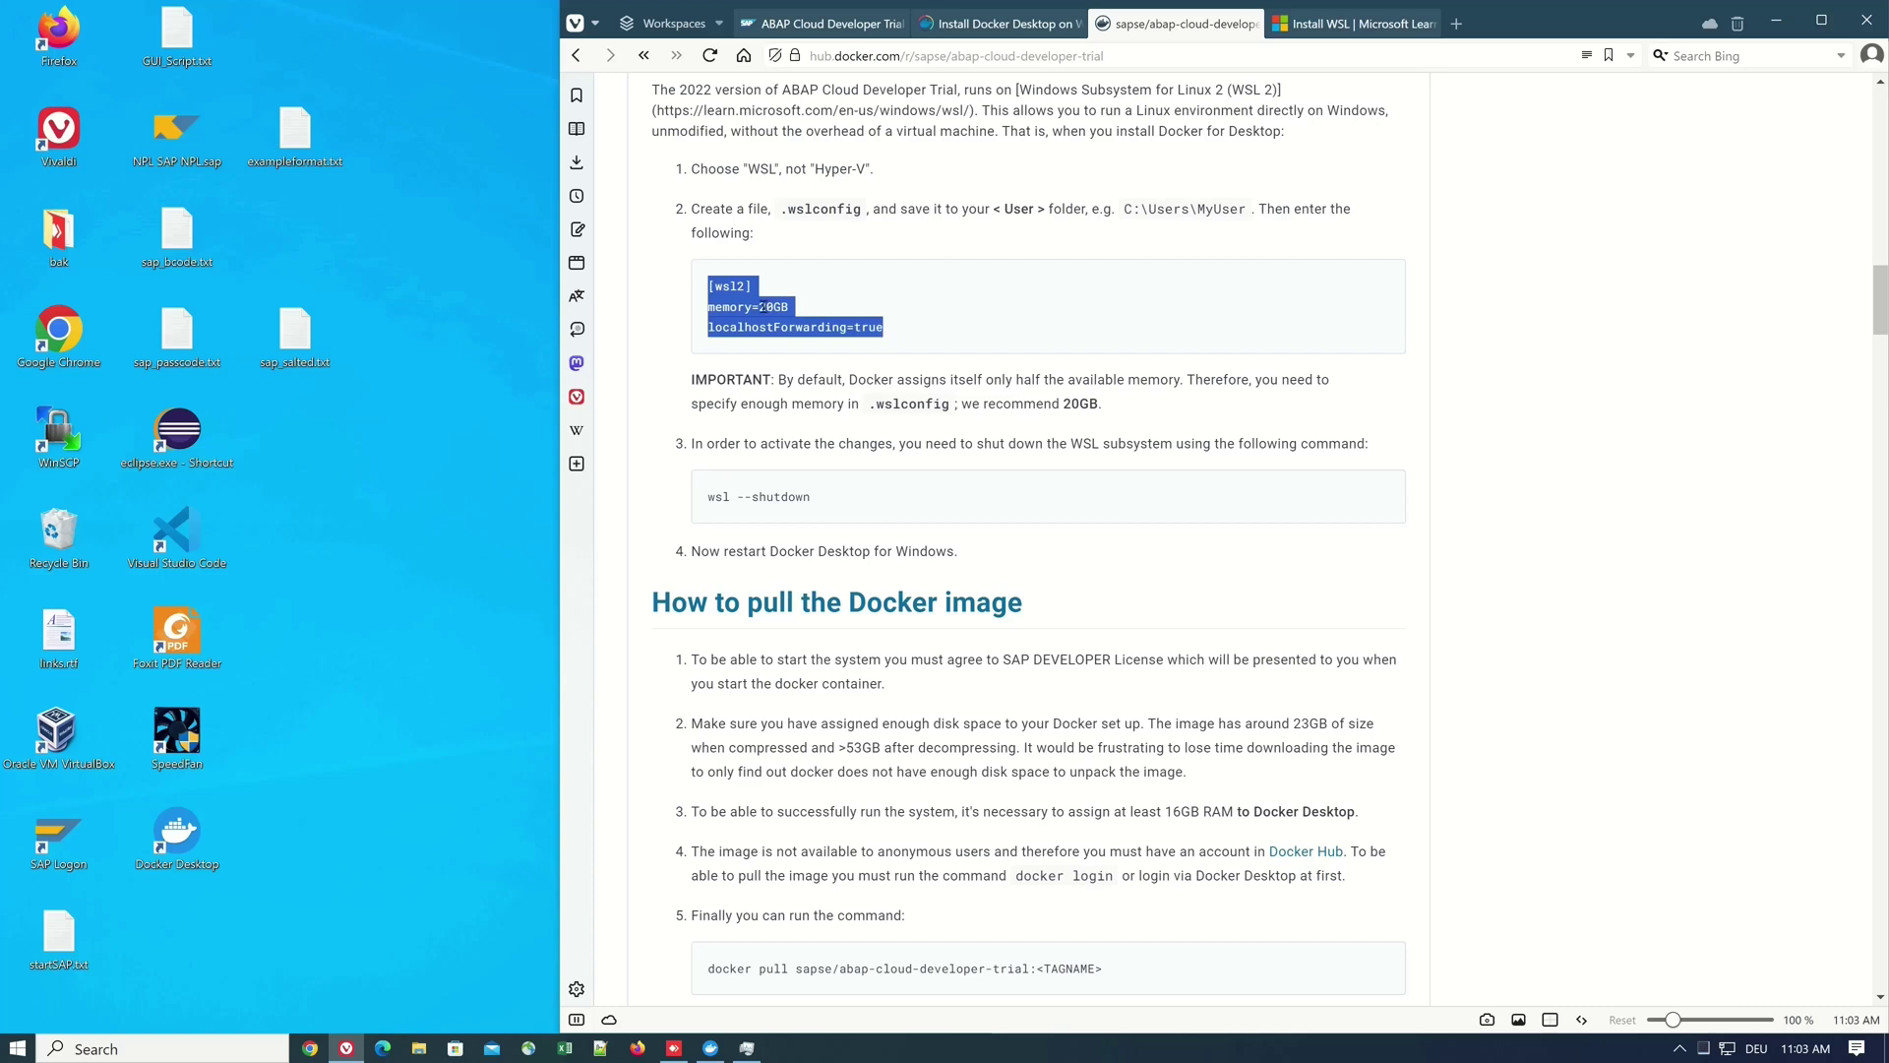
drag(752, 307, 783, 308)
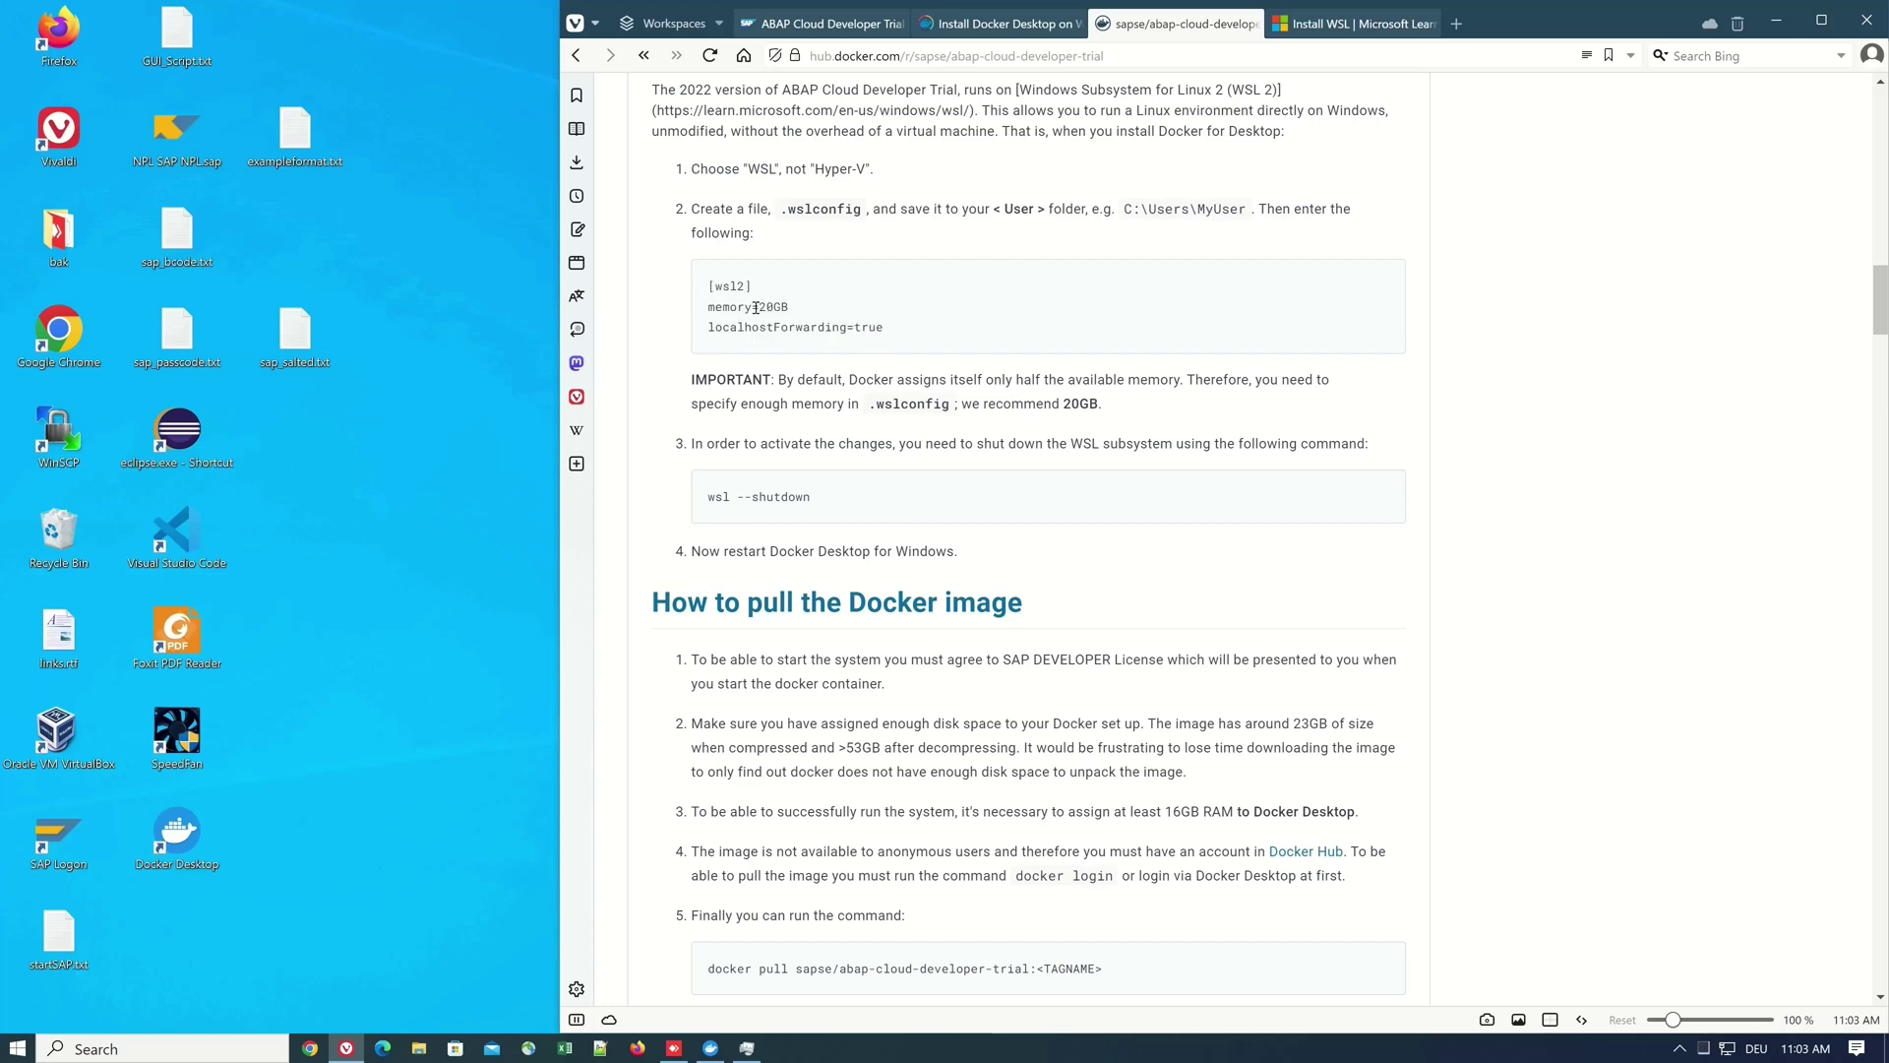
click(811, 312)
drag(1125, 213, 1250, 216)
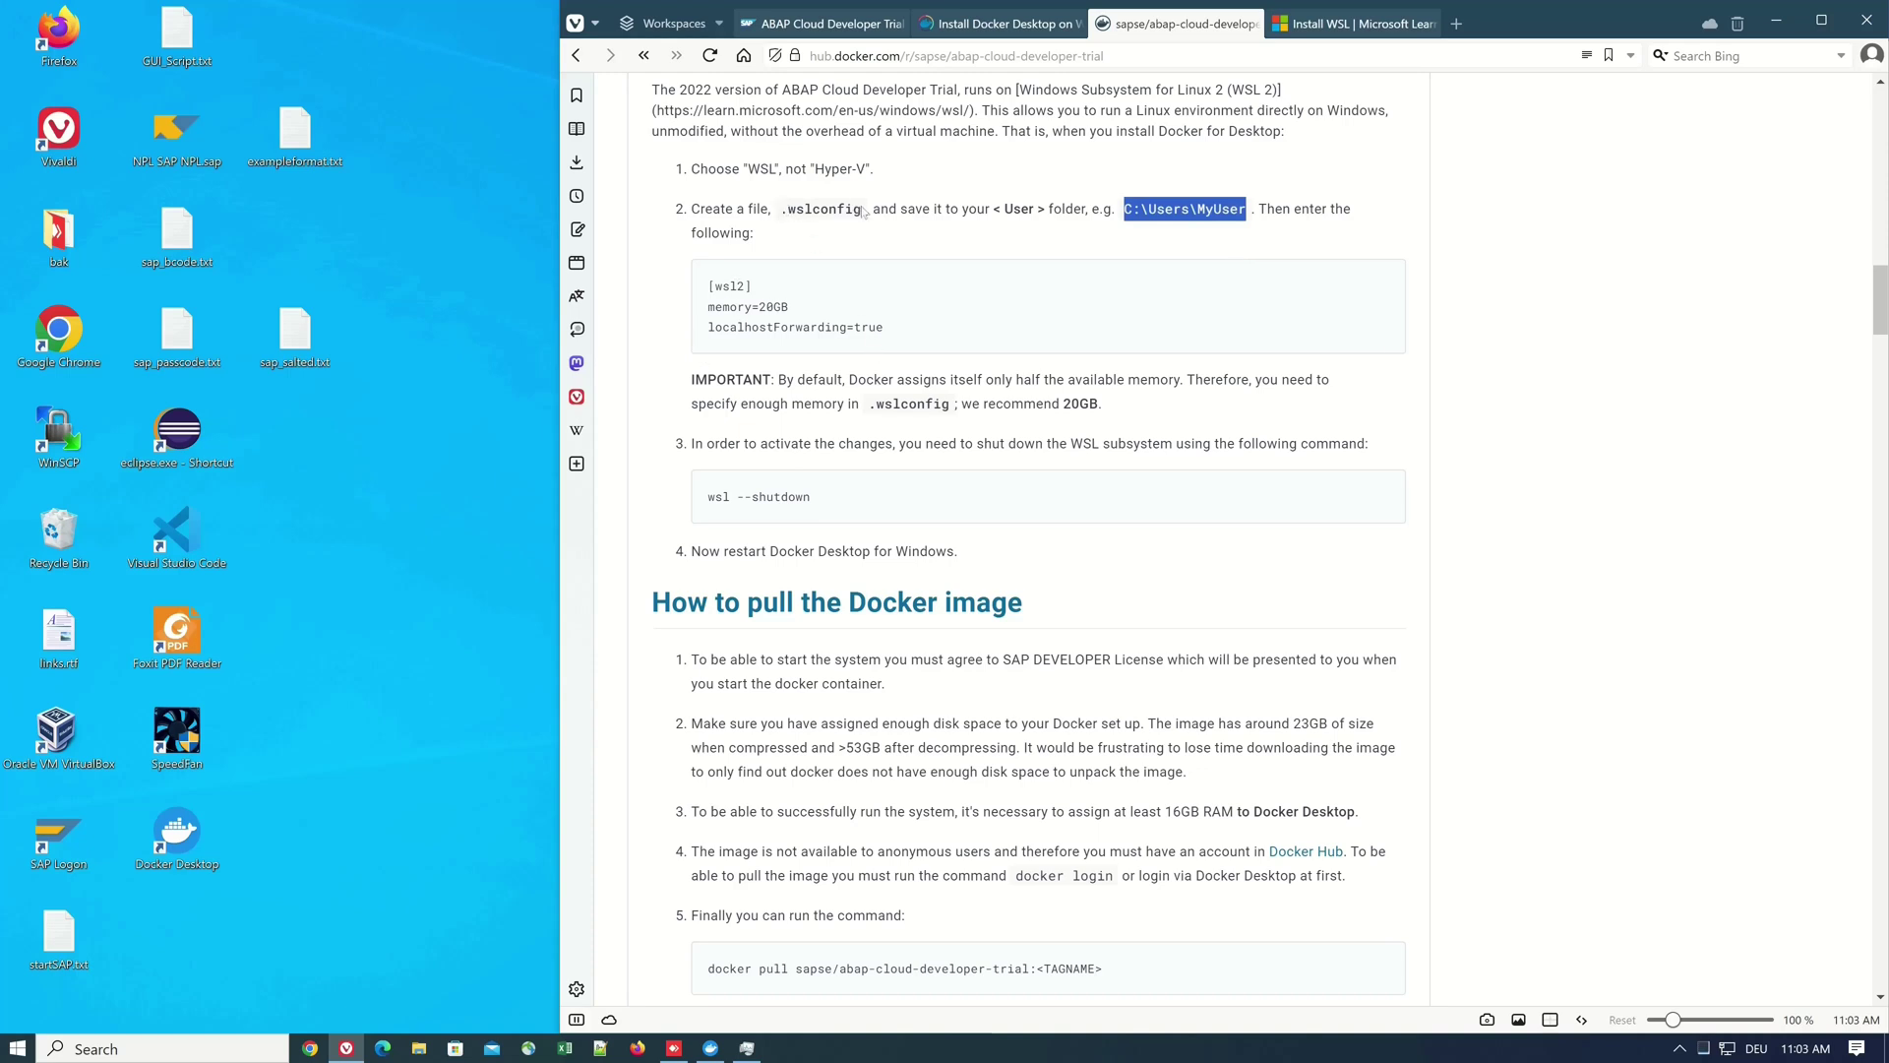
Open .wslconfig in Notepad++ with [wsl2] memory=20GB and localhostForwarding=true, then close it
key(alt+Tab)
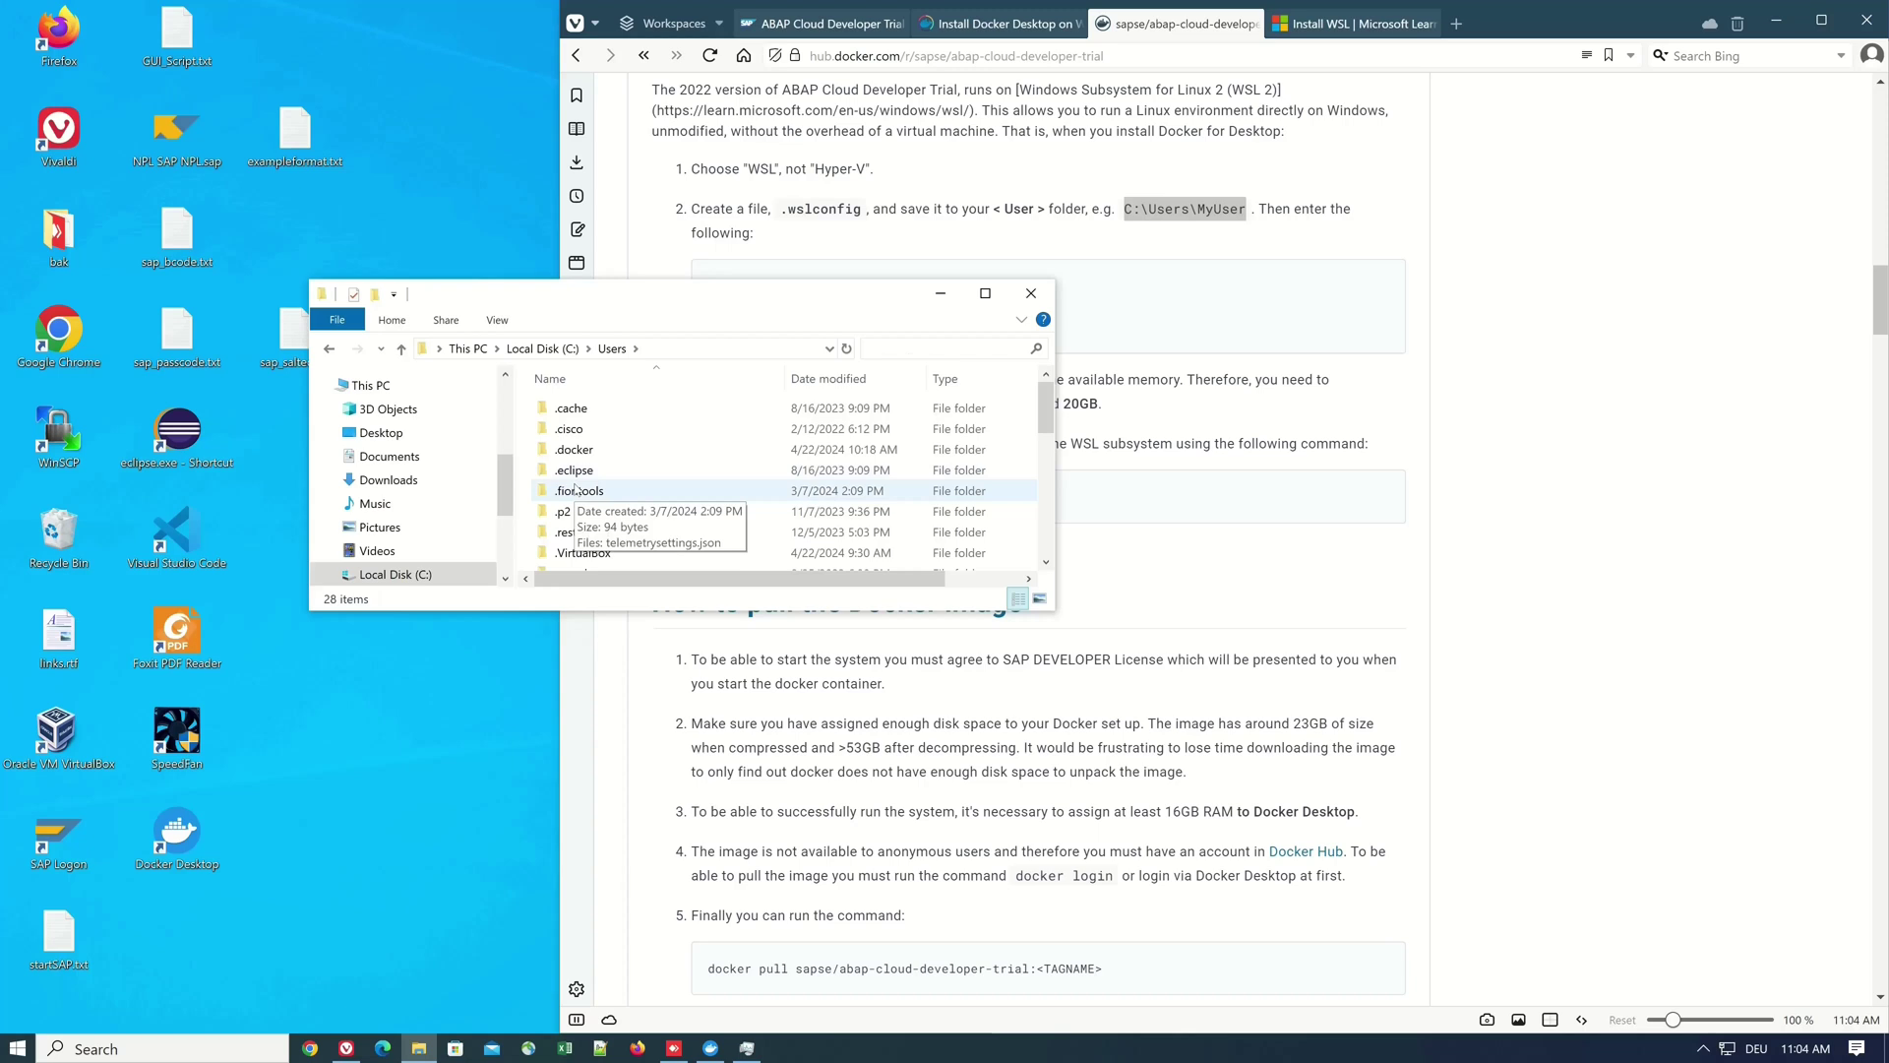
scroll(577, 492, down, 1)
scroll(578, 494, down, 1)
scroll(579, 502, down, 1)
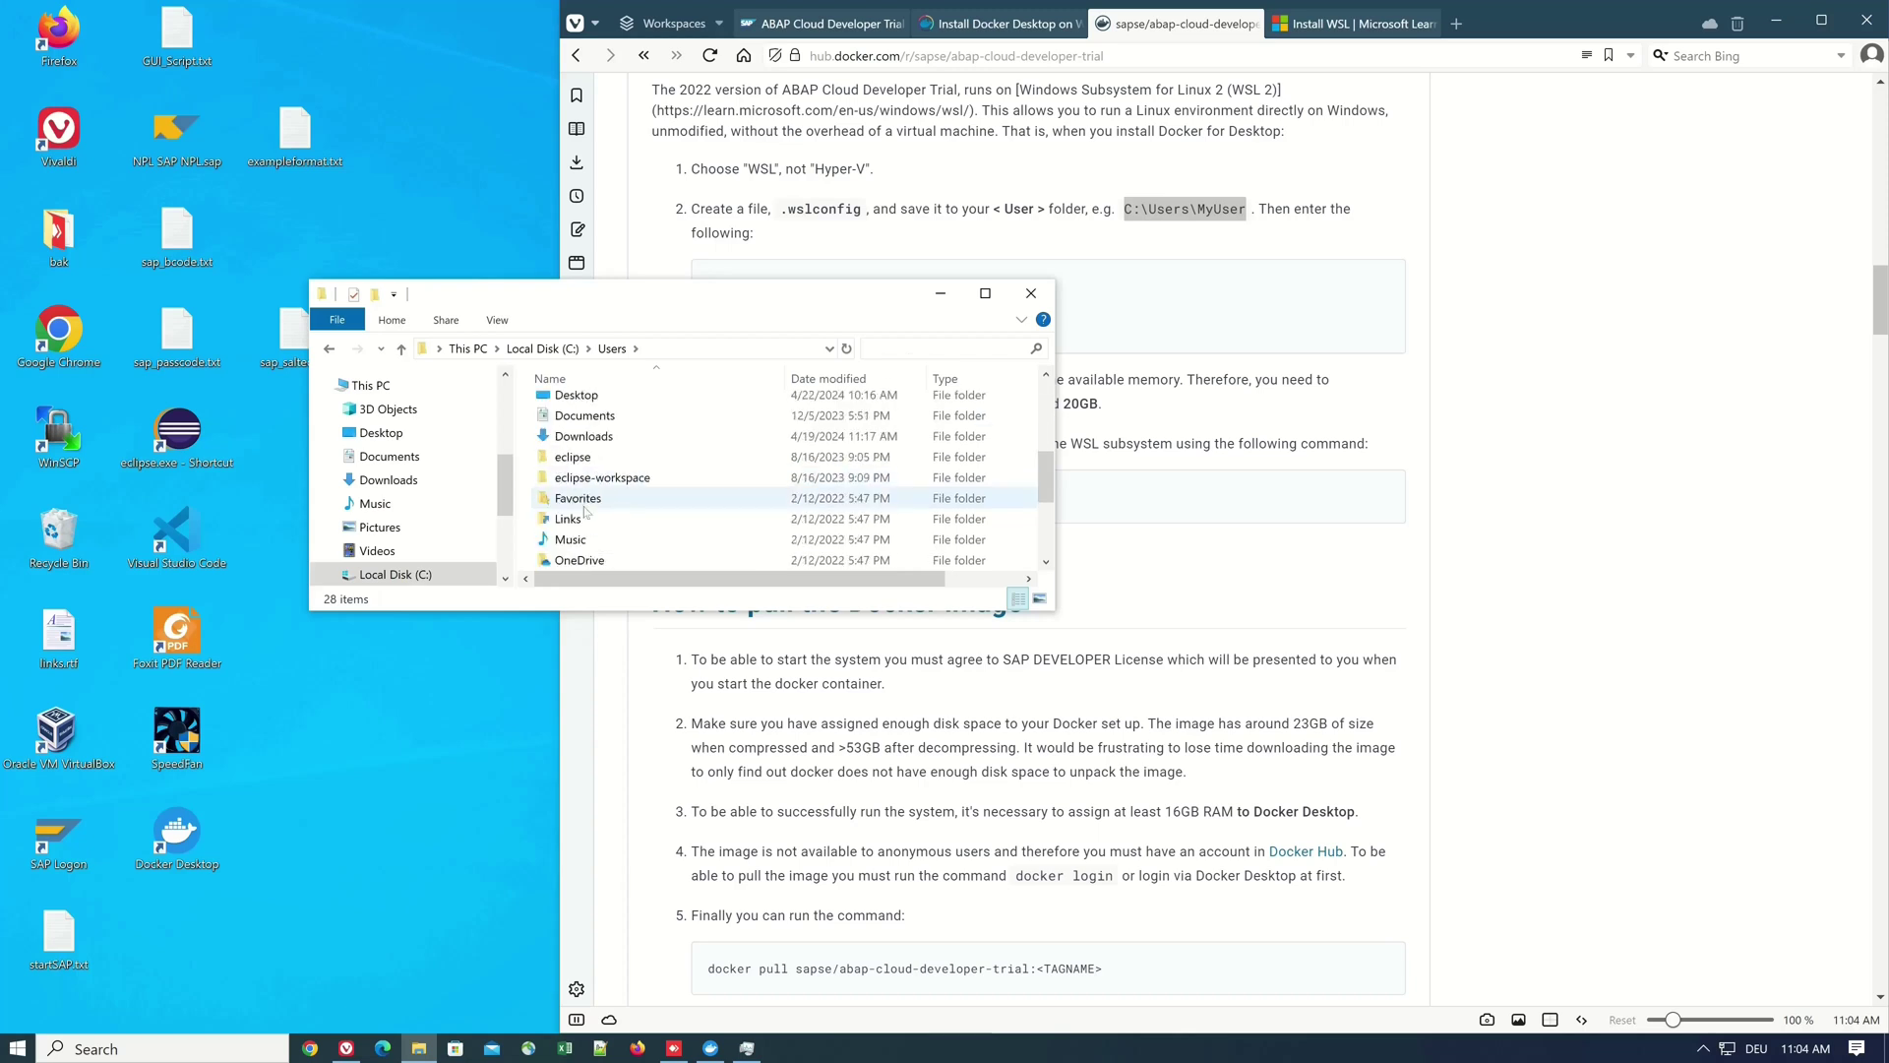
scroll(580, 512, down, 3)
click(585, 525)
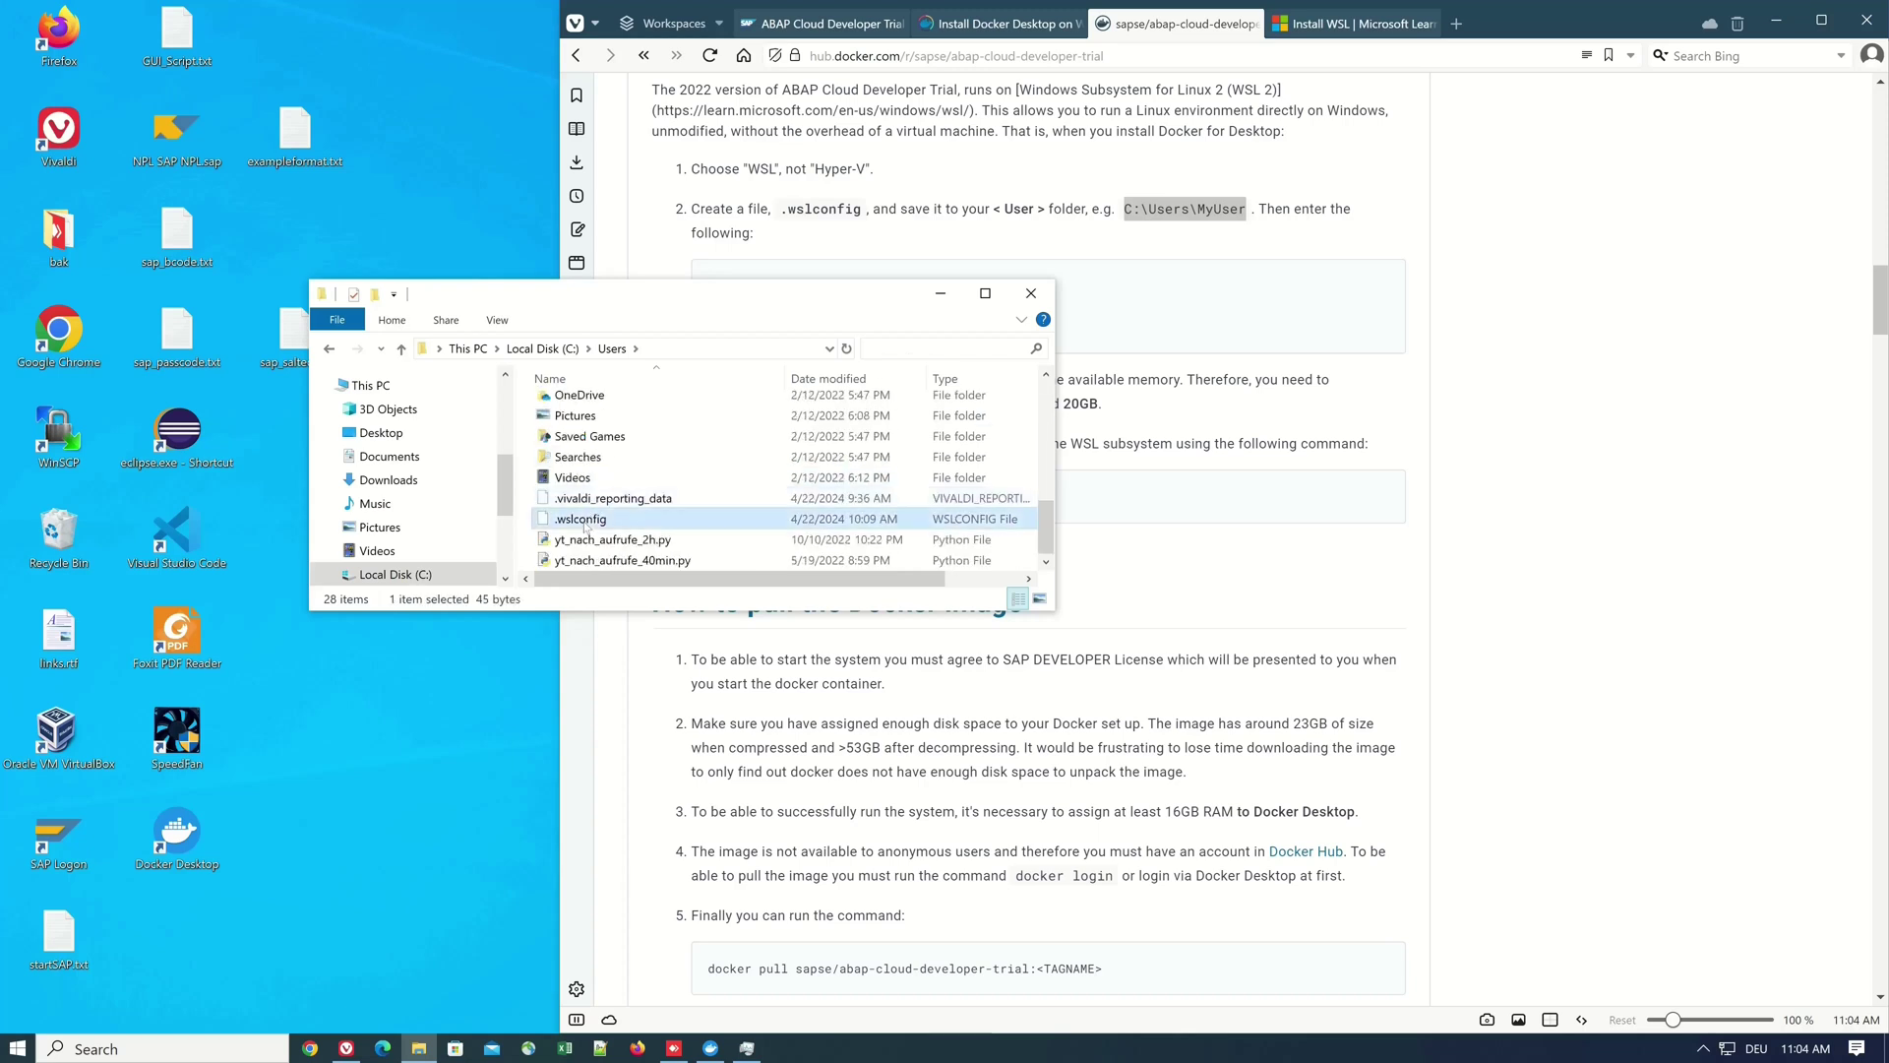
right_click(587, 524)
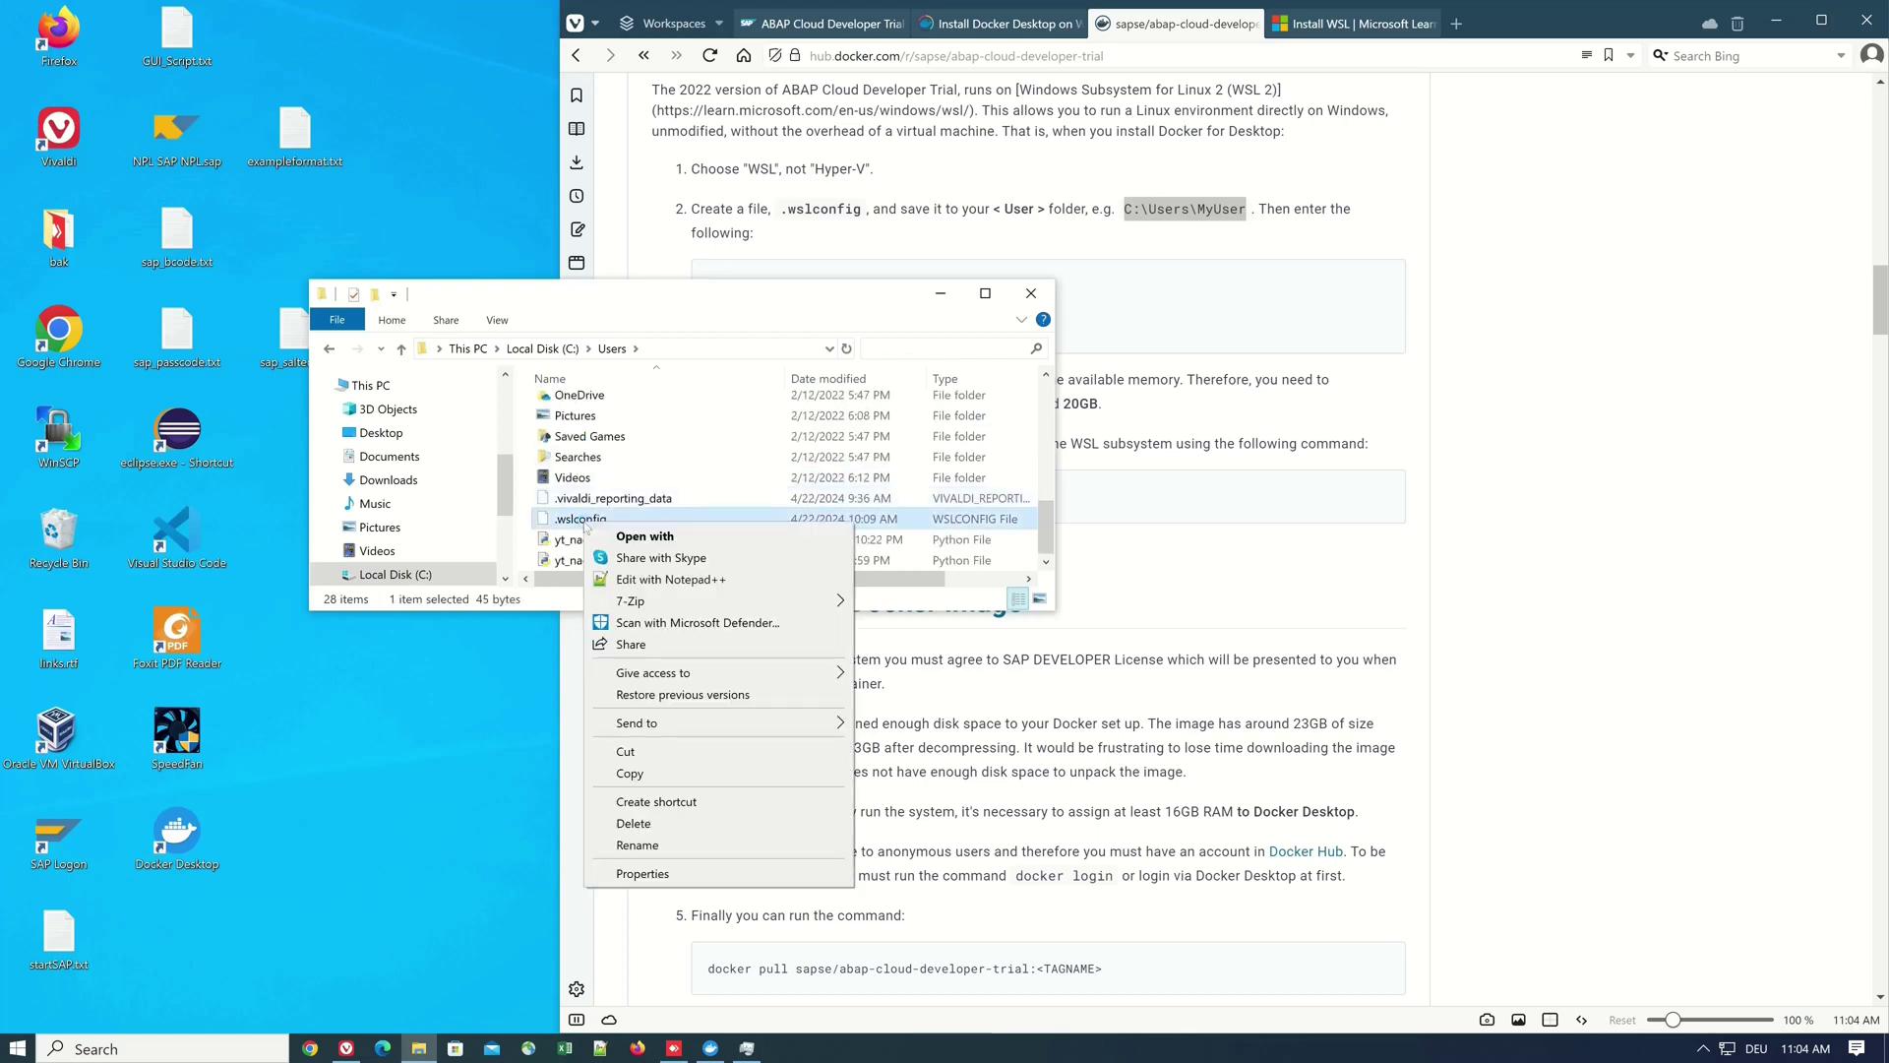
click(654, 580)
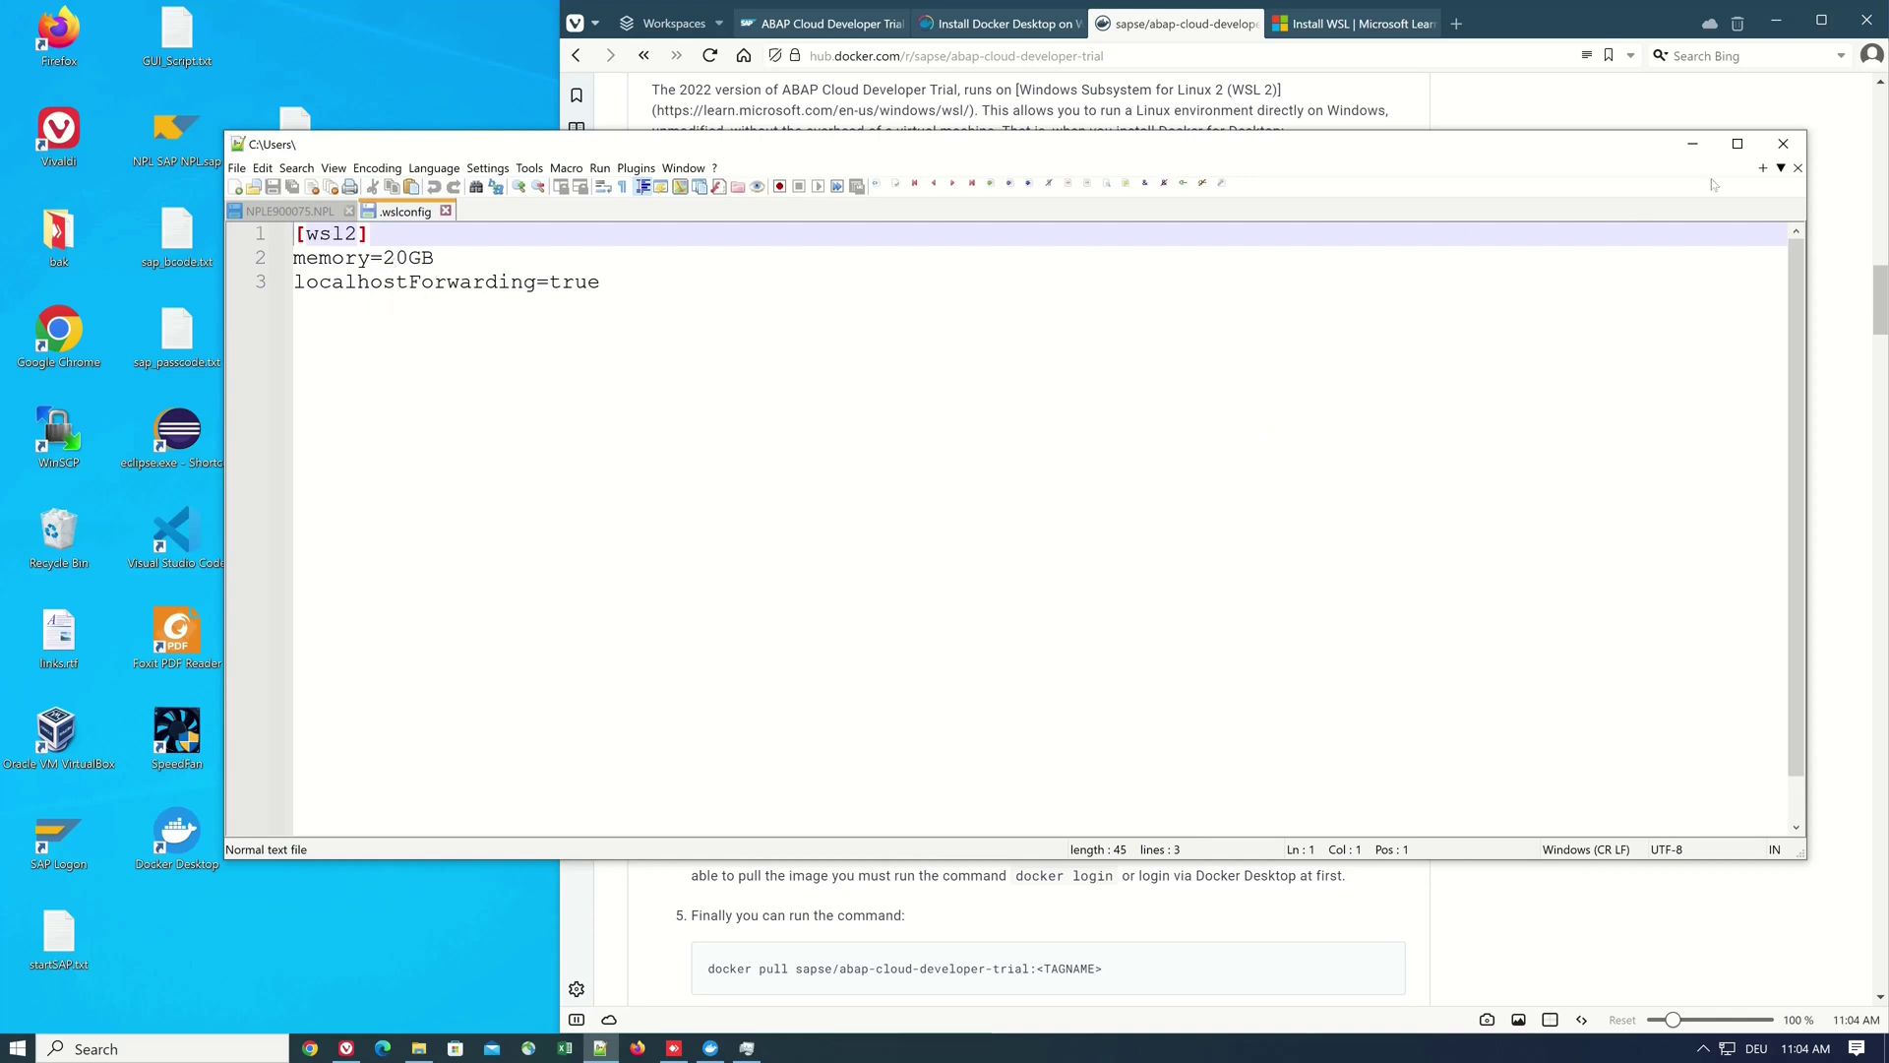
click(1783, 144)
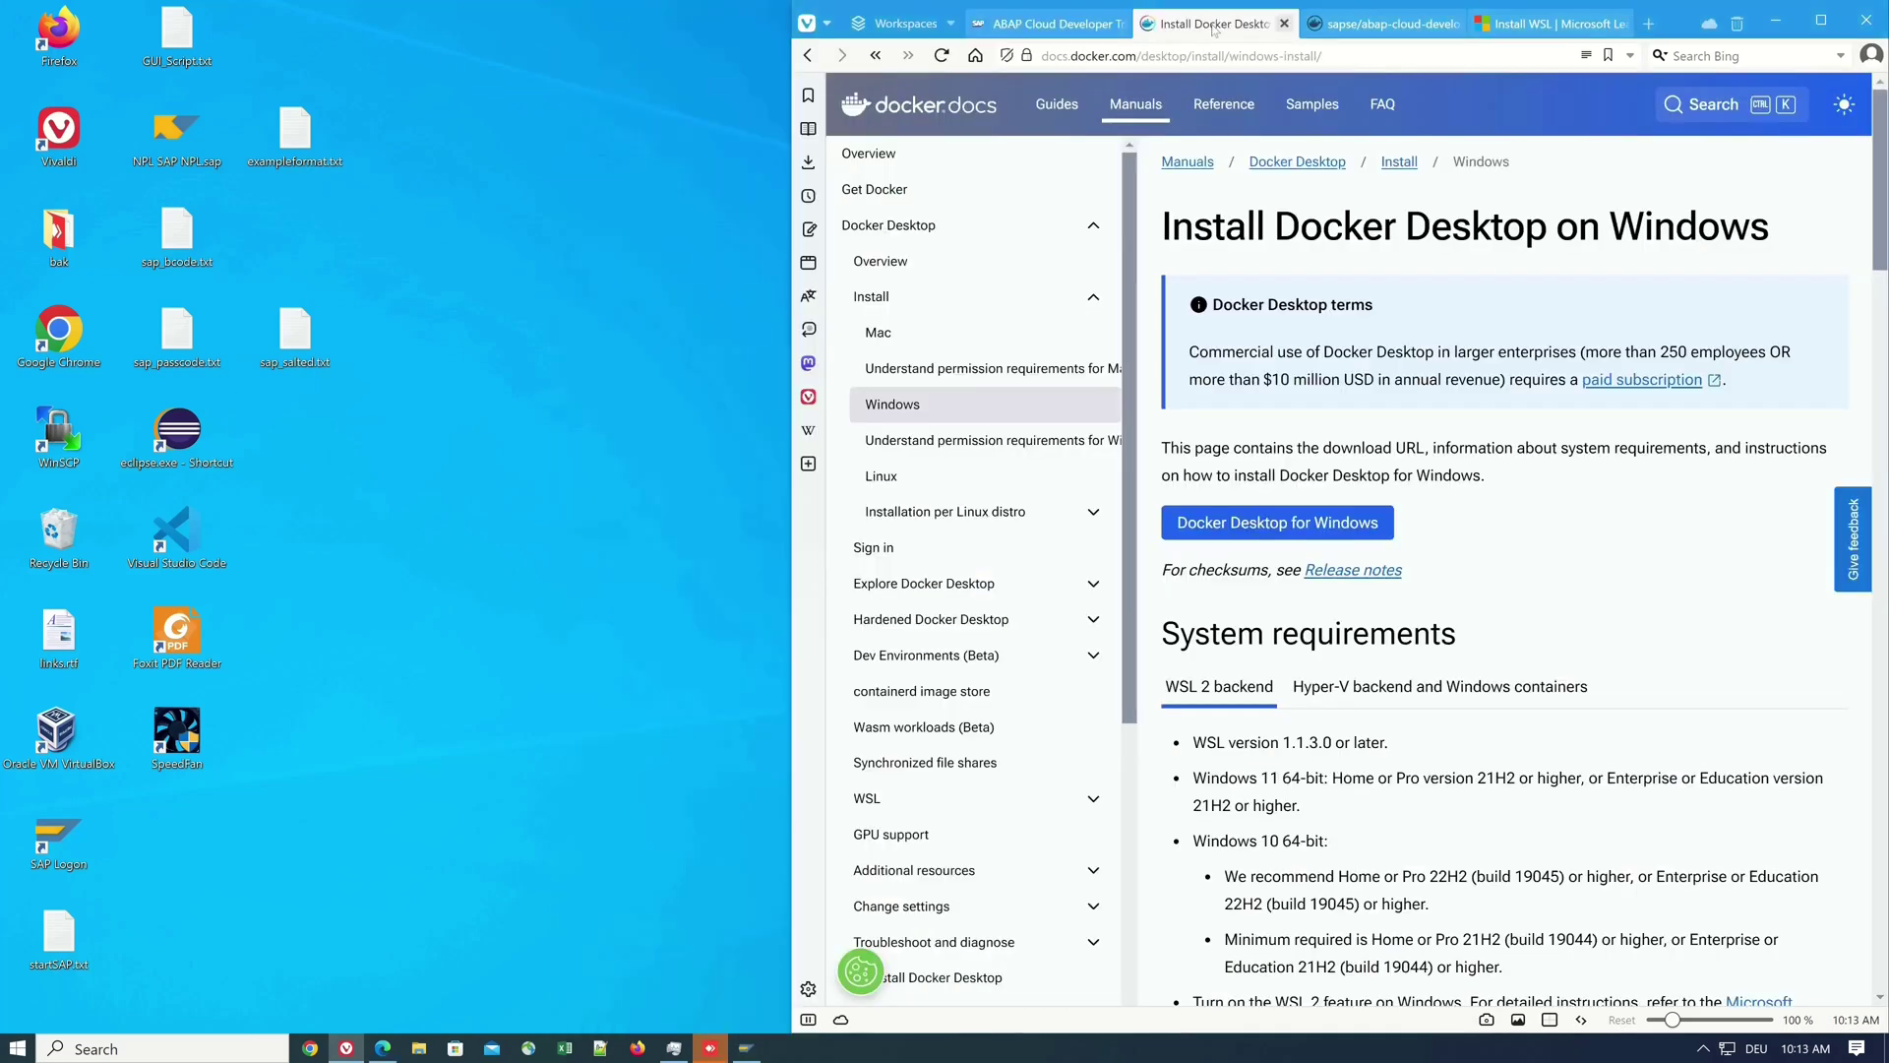
Download Docker Desktop Installer.exe (512.31 MB) for Windows and launch it
click(1278, 522)
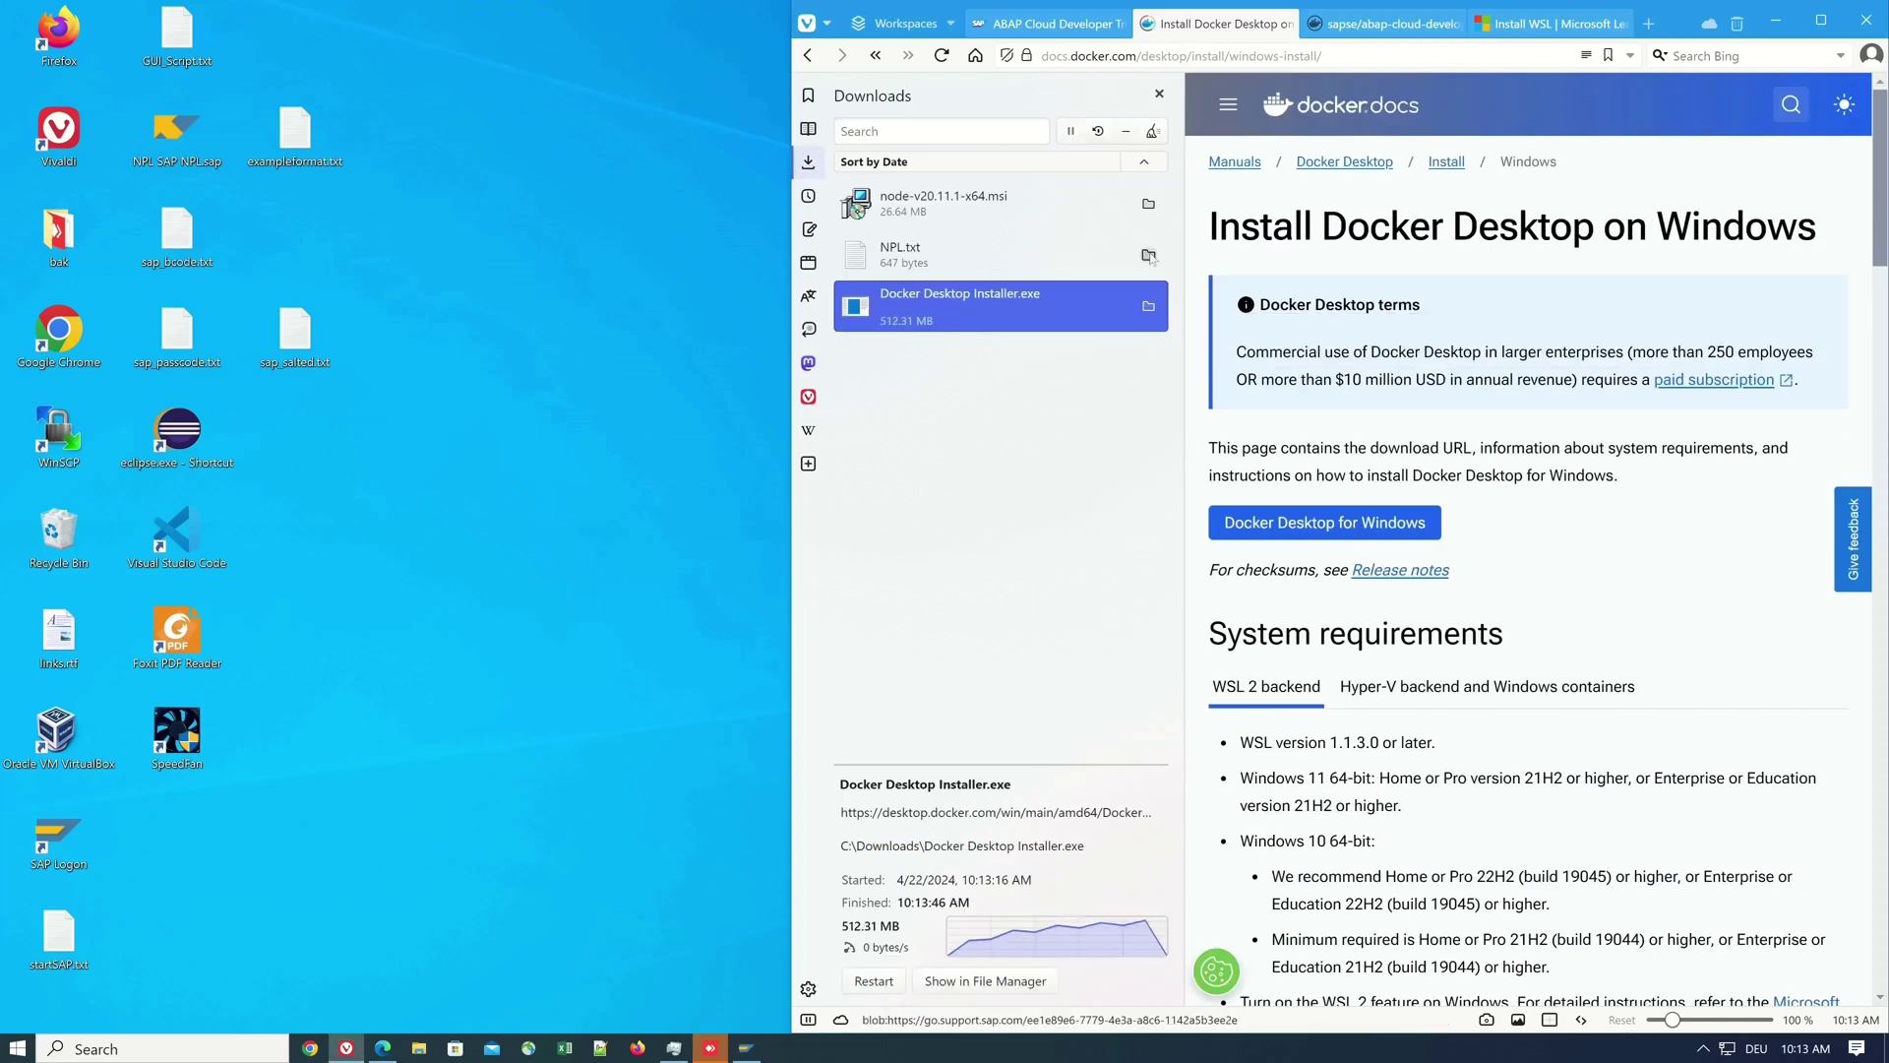
double_click(1000, 306)
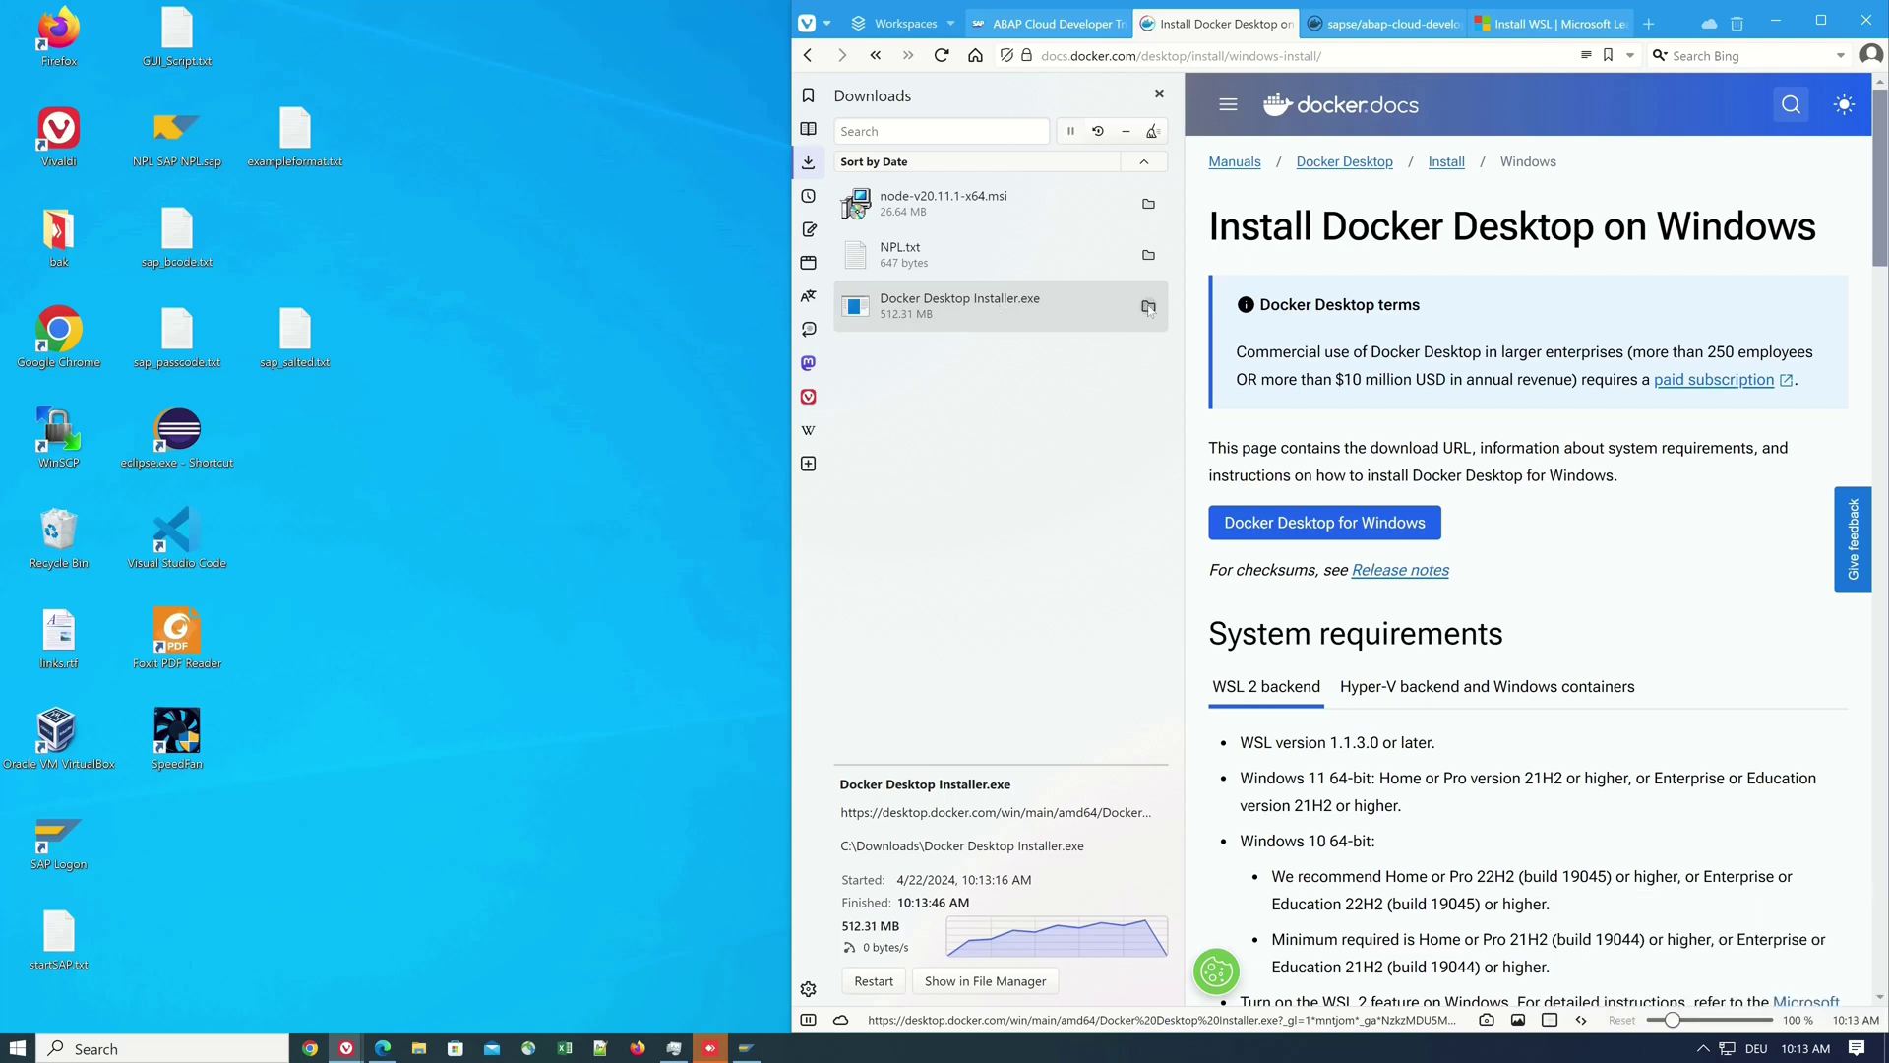
Install Docker Desktop 4.28.0 with WSL 2 and a desktop shortcut, then restart Windows
click(1149, 306)
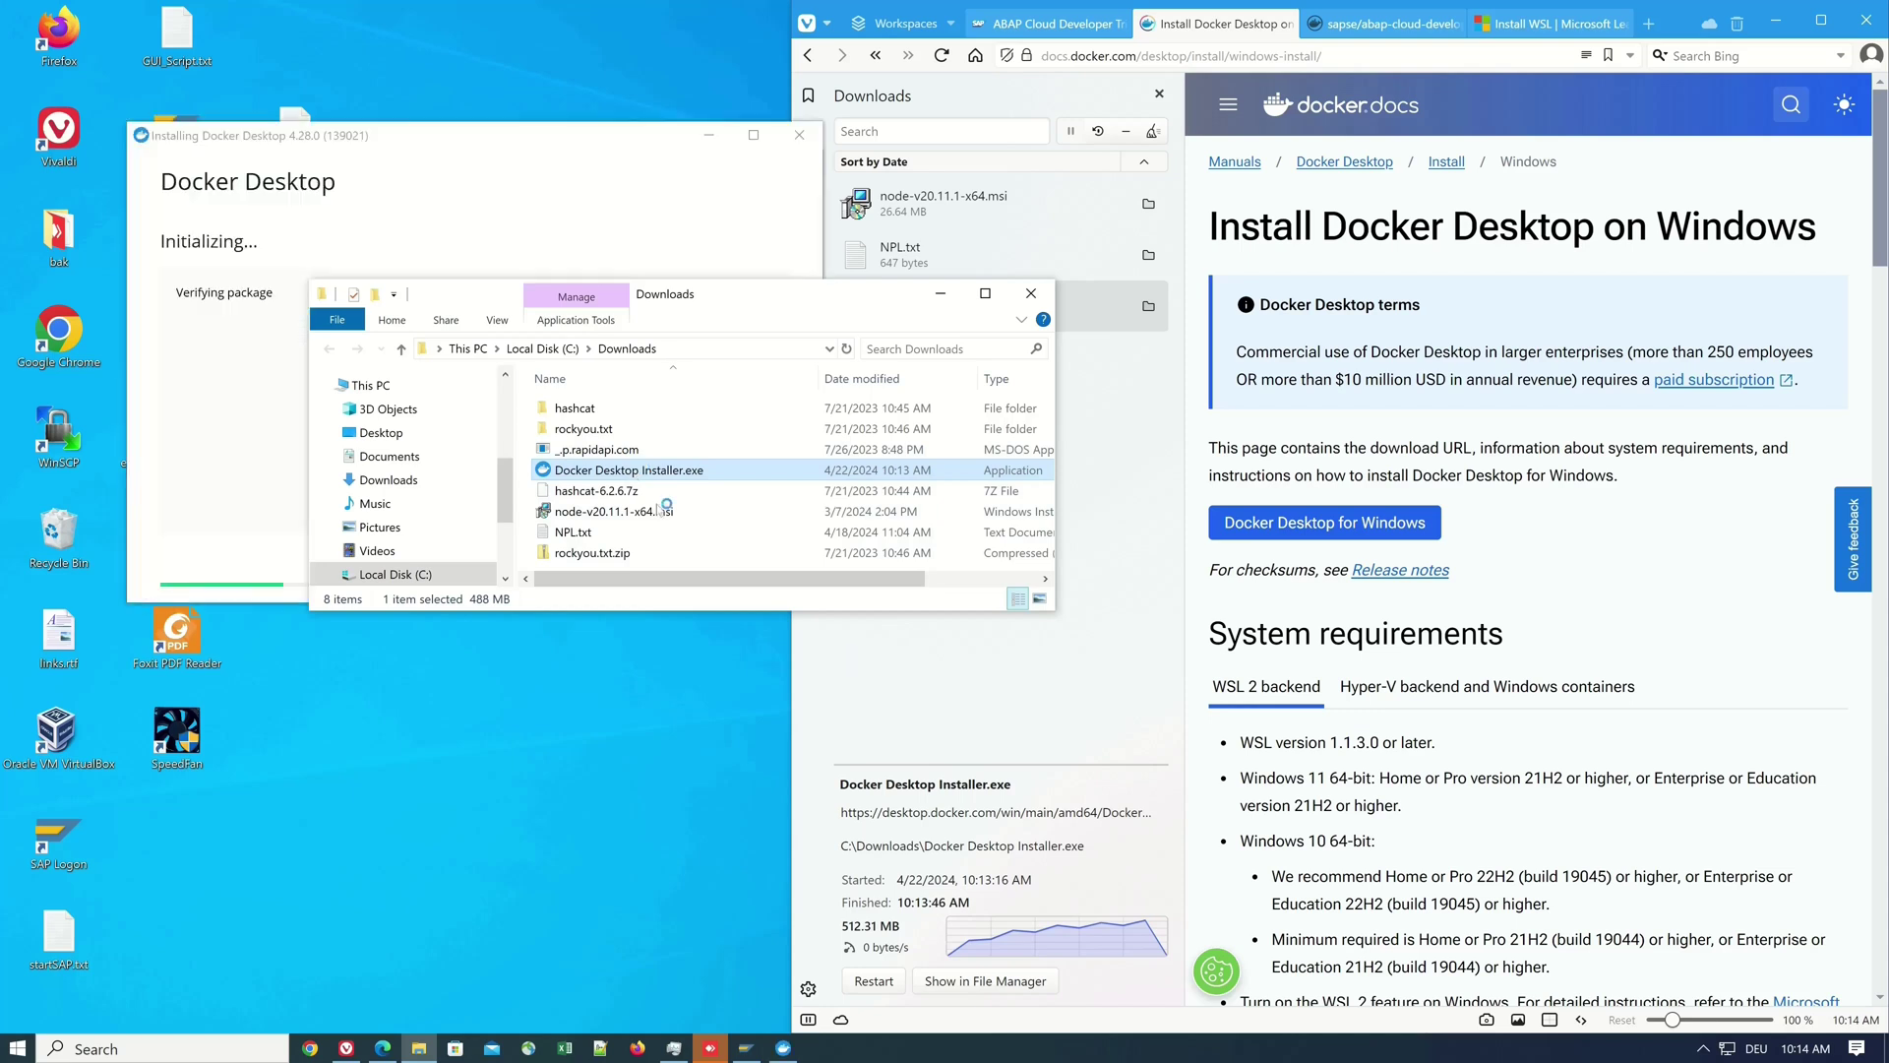
click(467, 137)
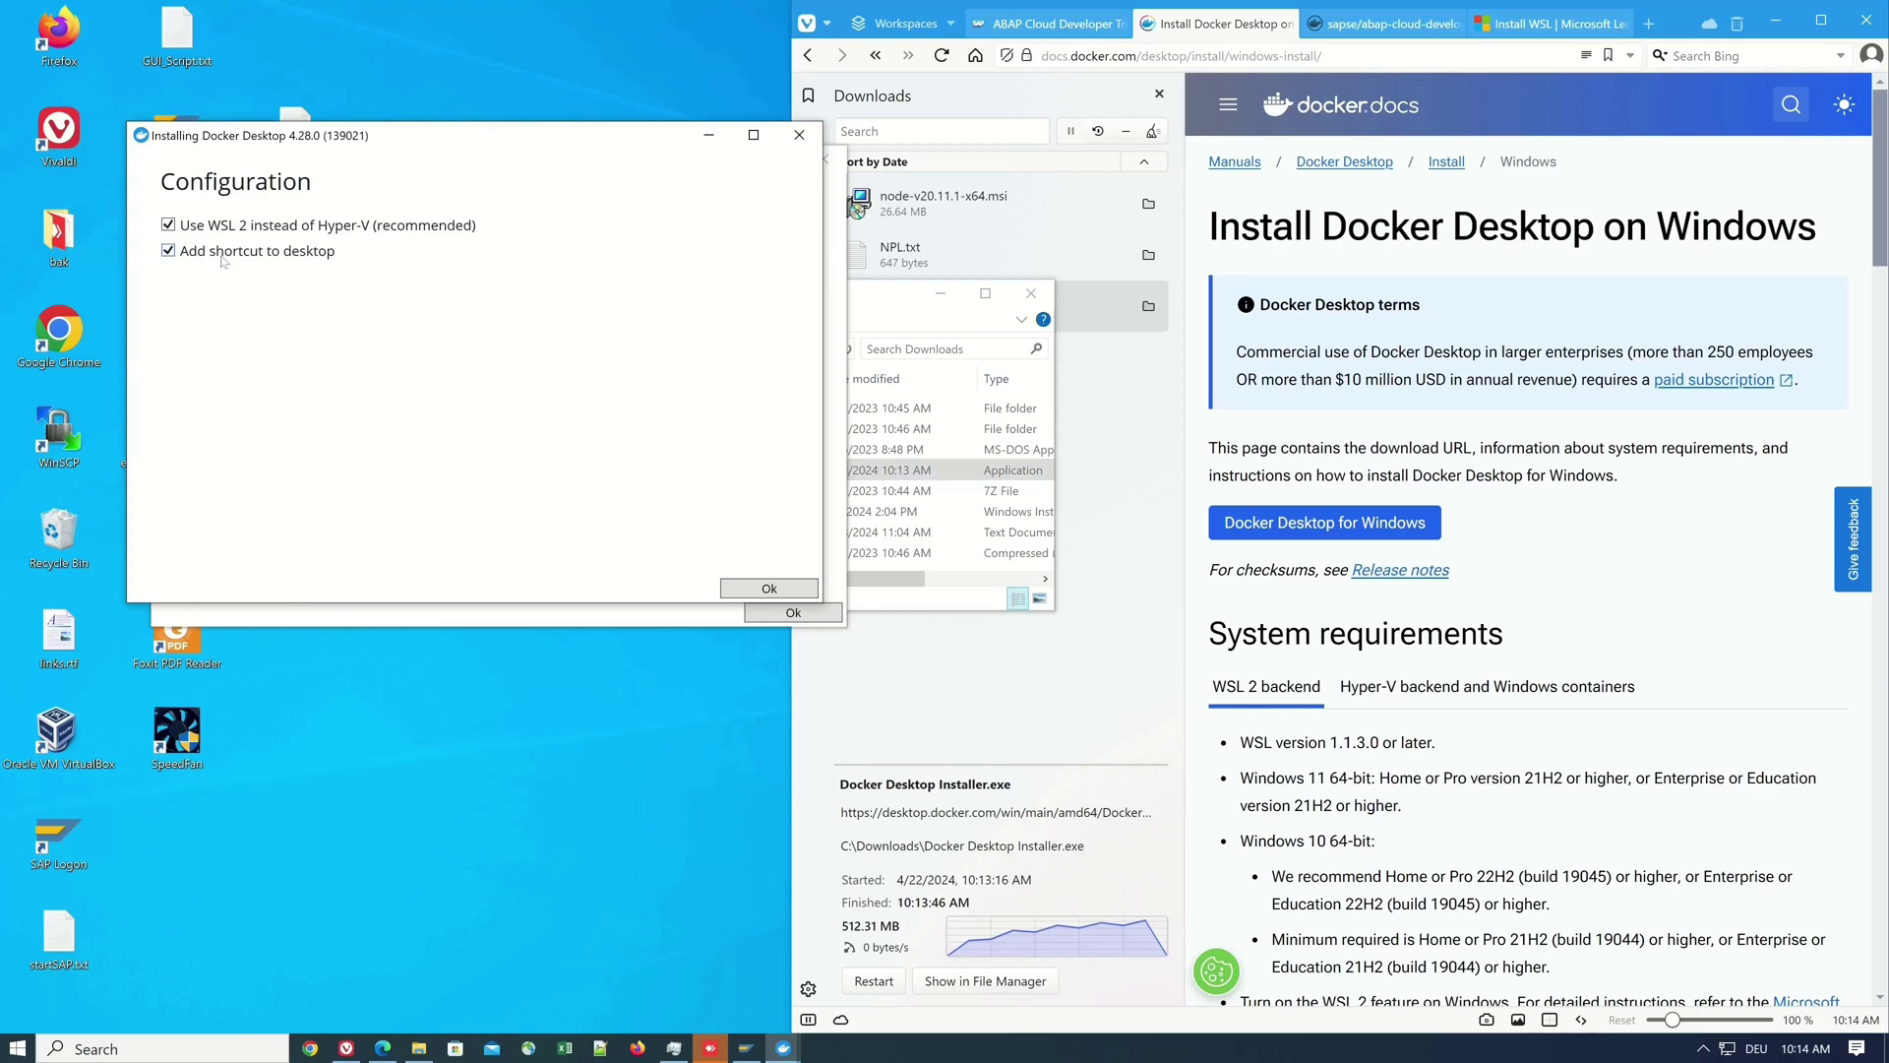
click(769, 588)
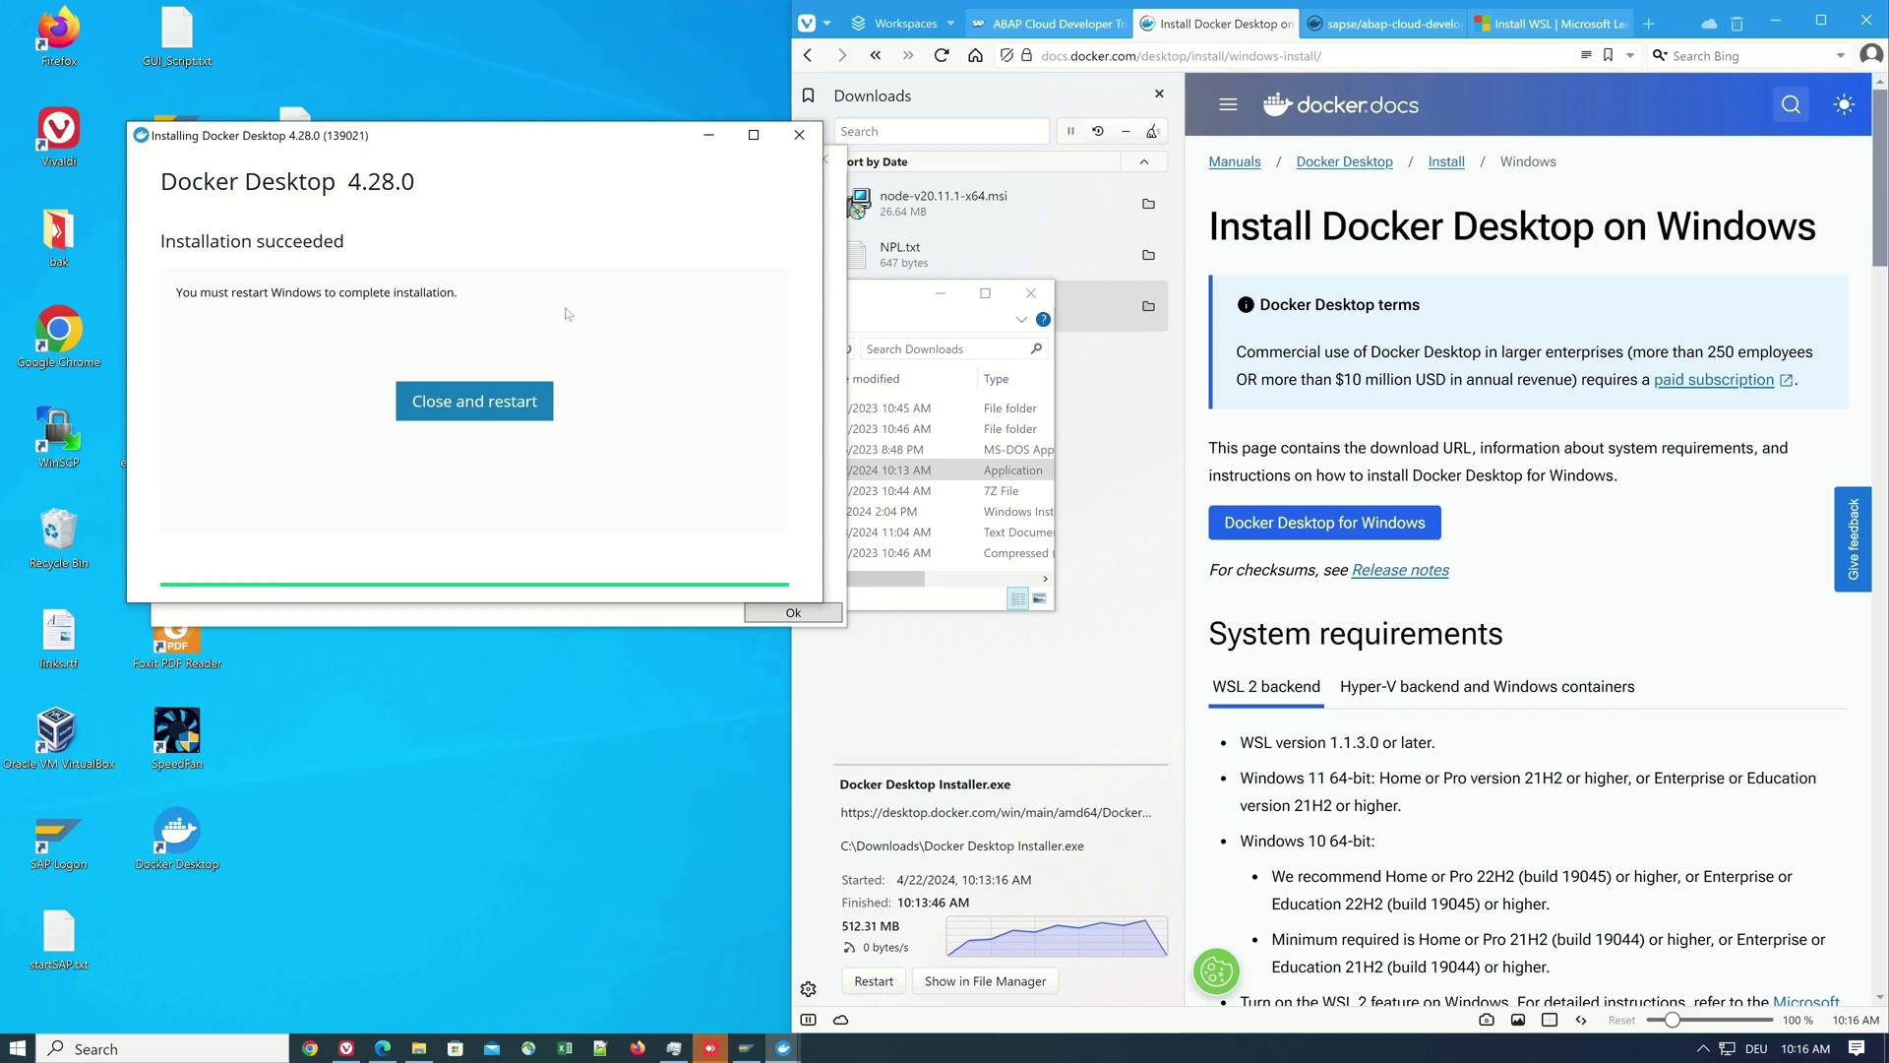
click(510, 414)
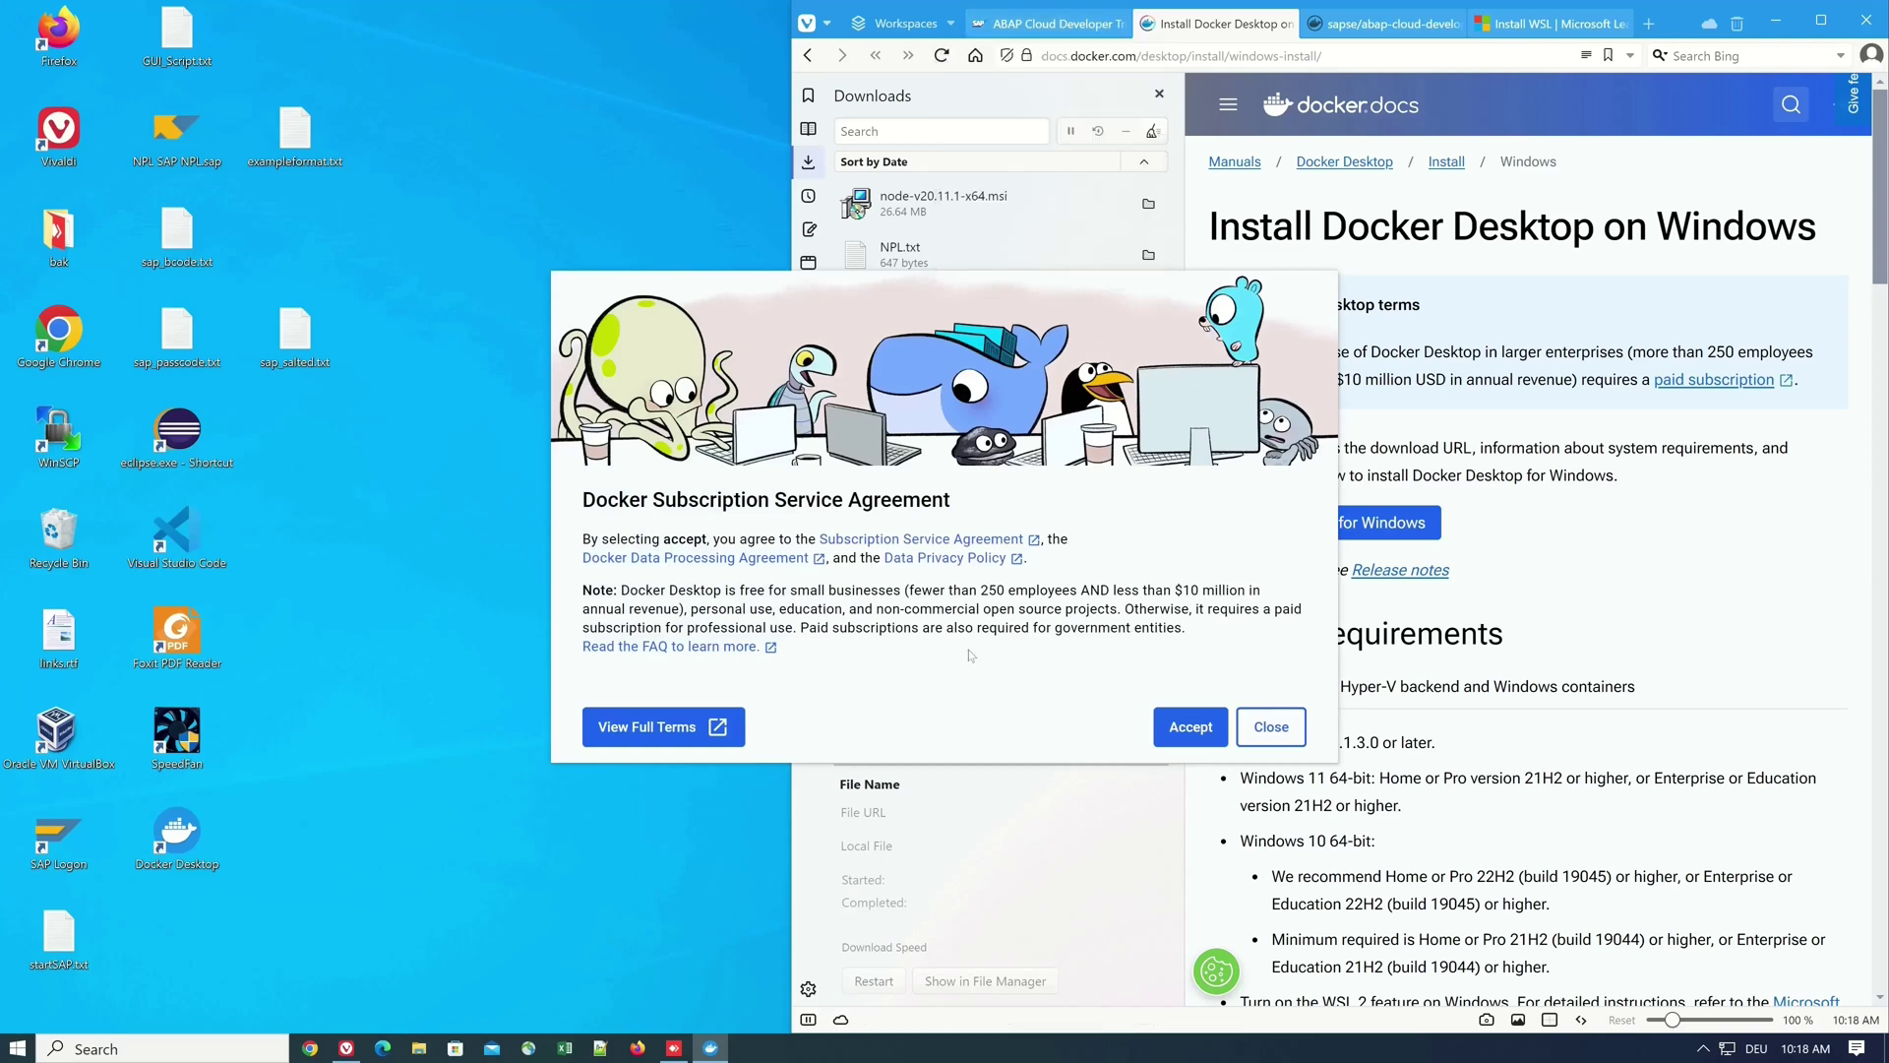
Get past the subscription agreement, finish setup with recommended settings, and start Docker sign-in
drag(1054, 292, 883, 262)
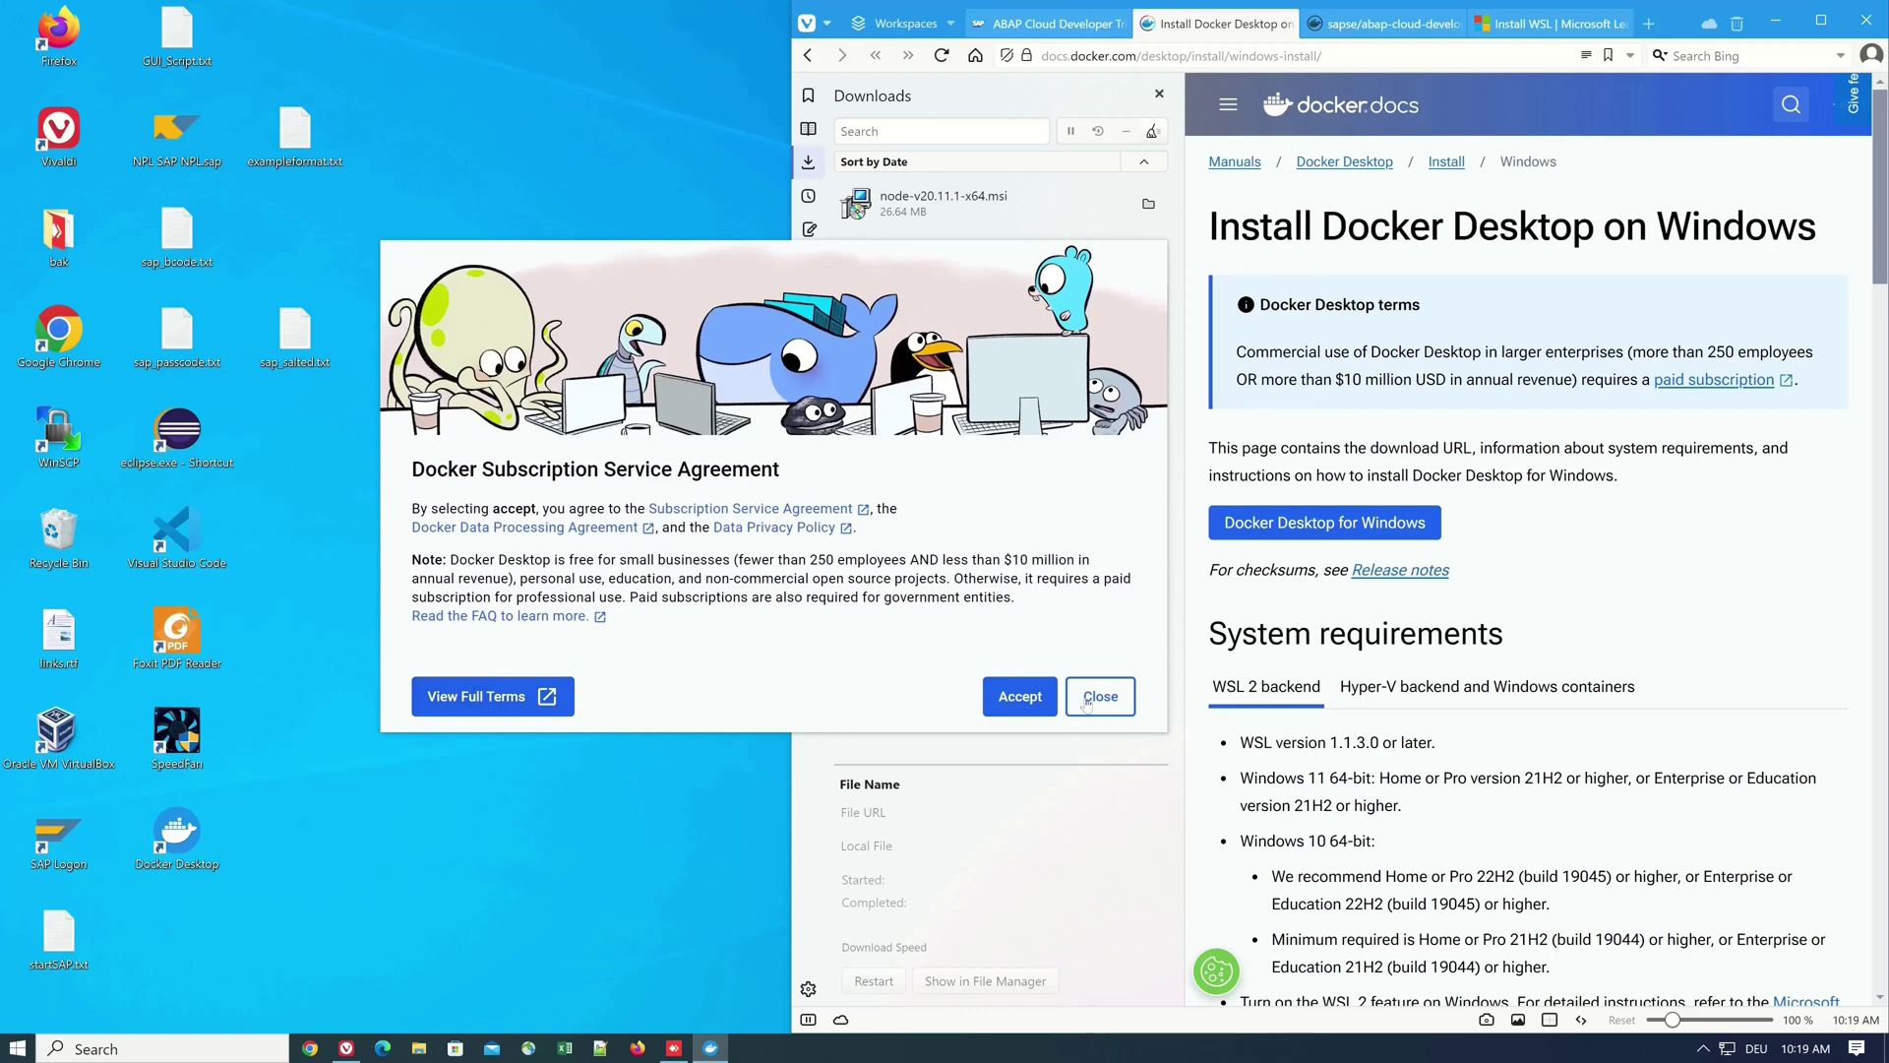
click(1011, 705)
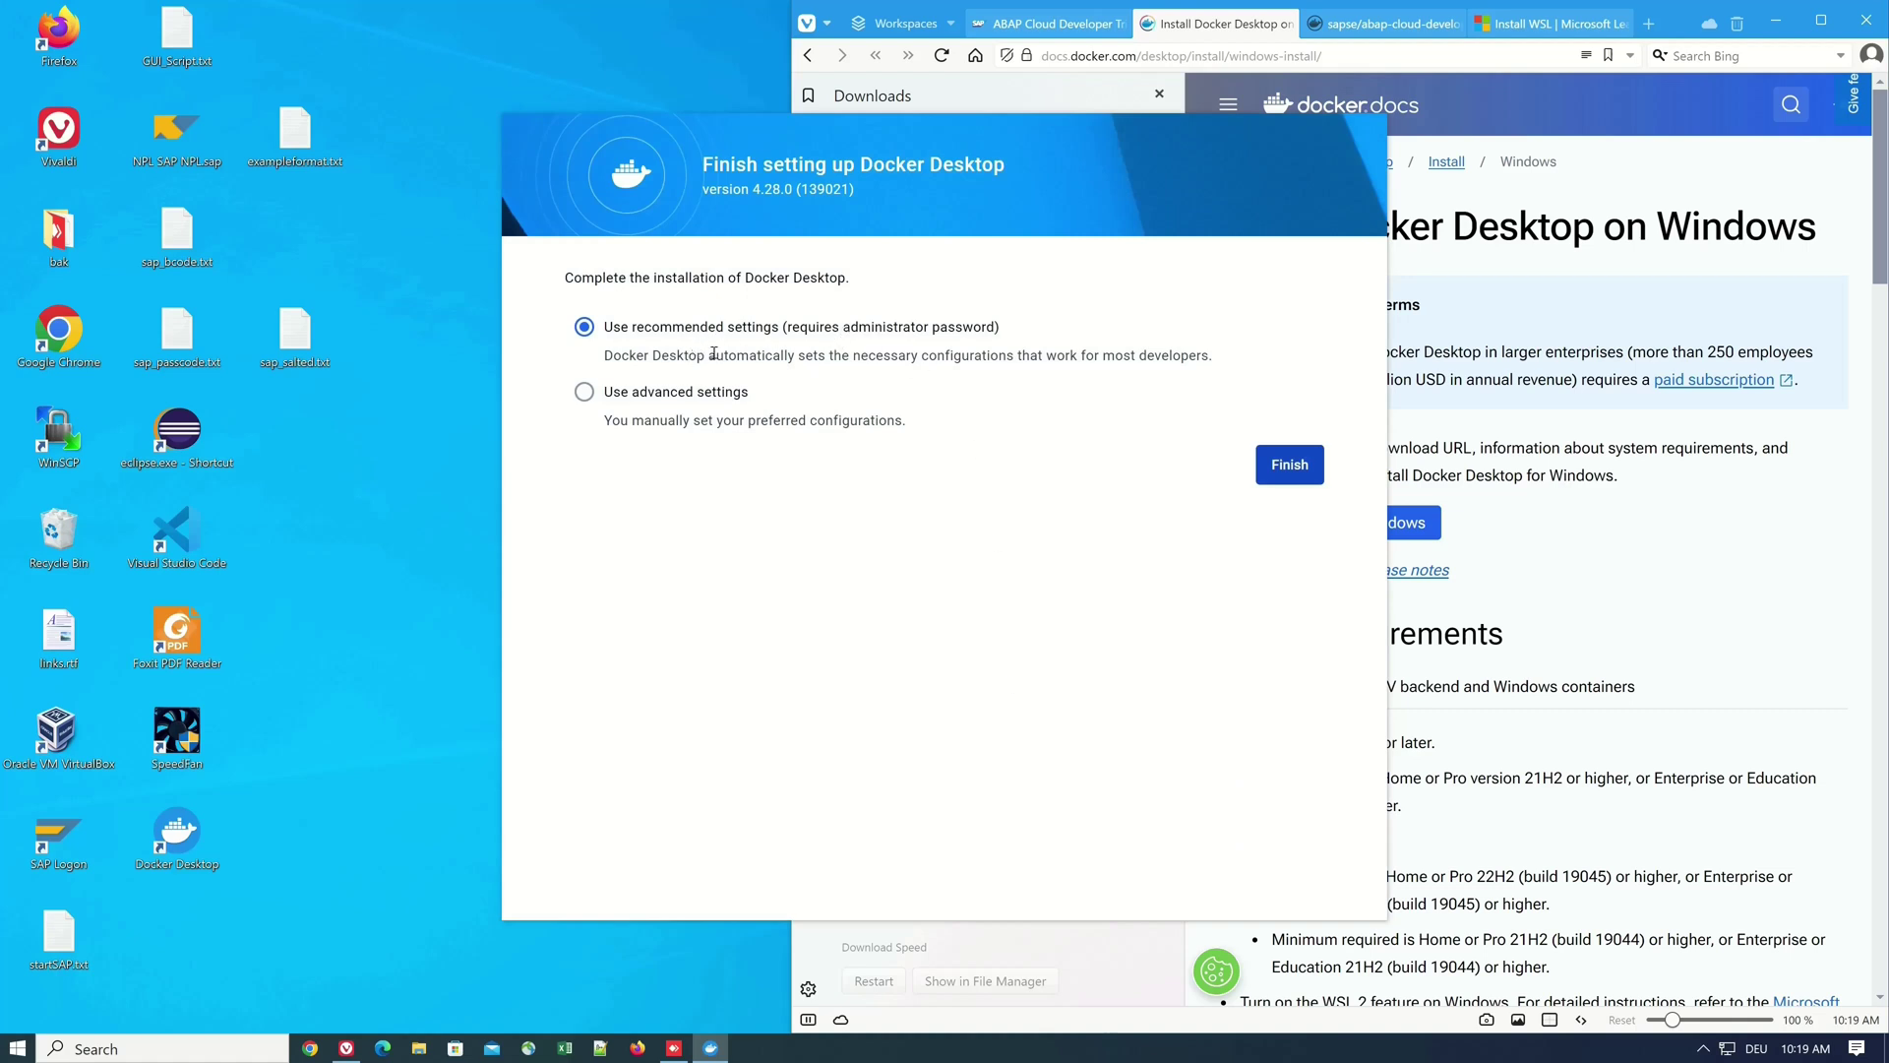
click(1290, 466)
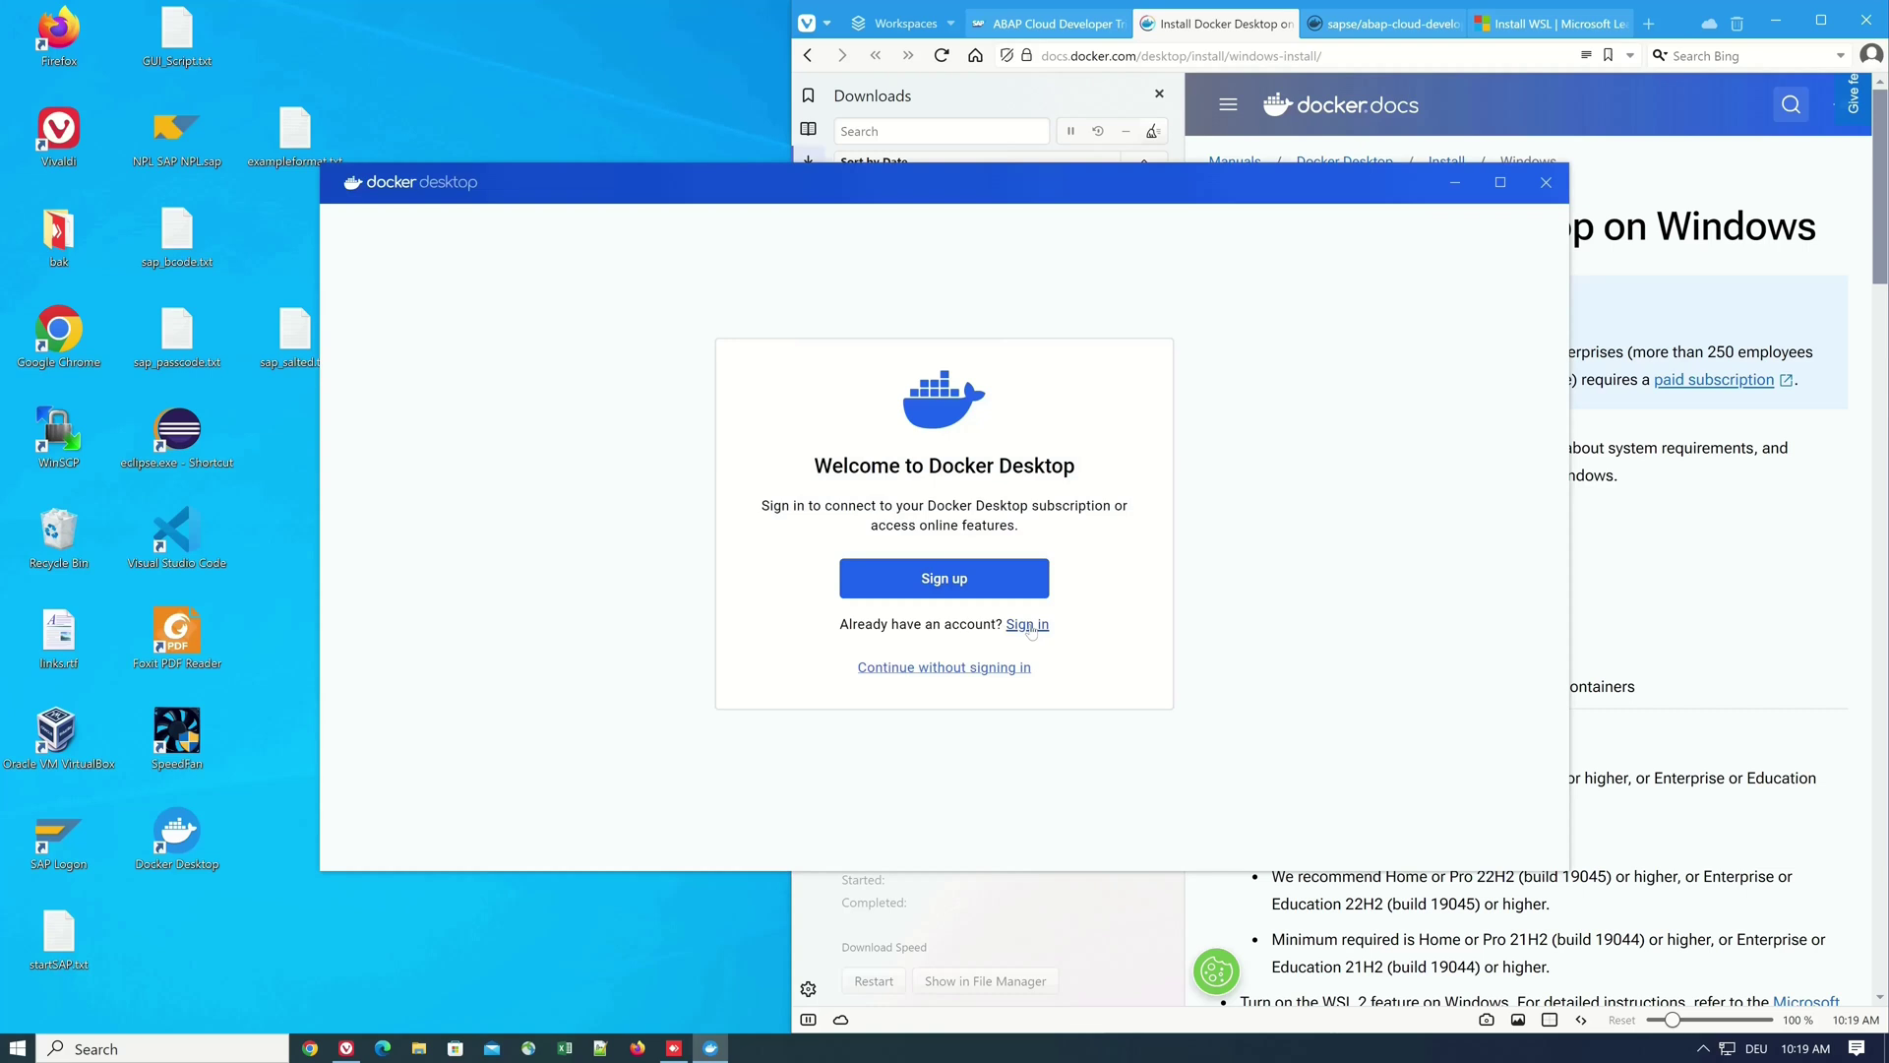
click(1028, 624)
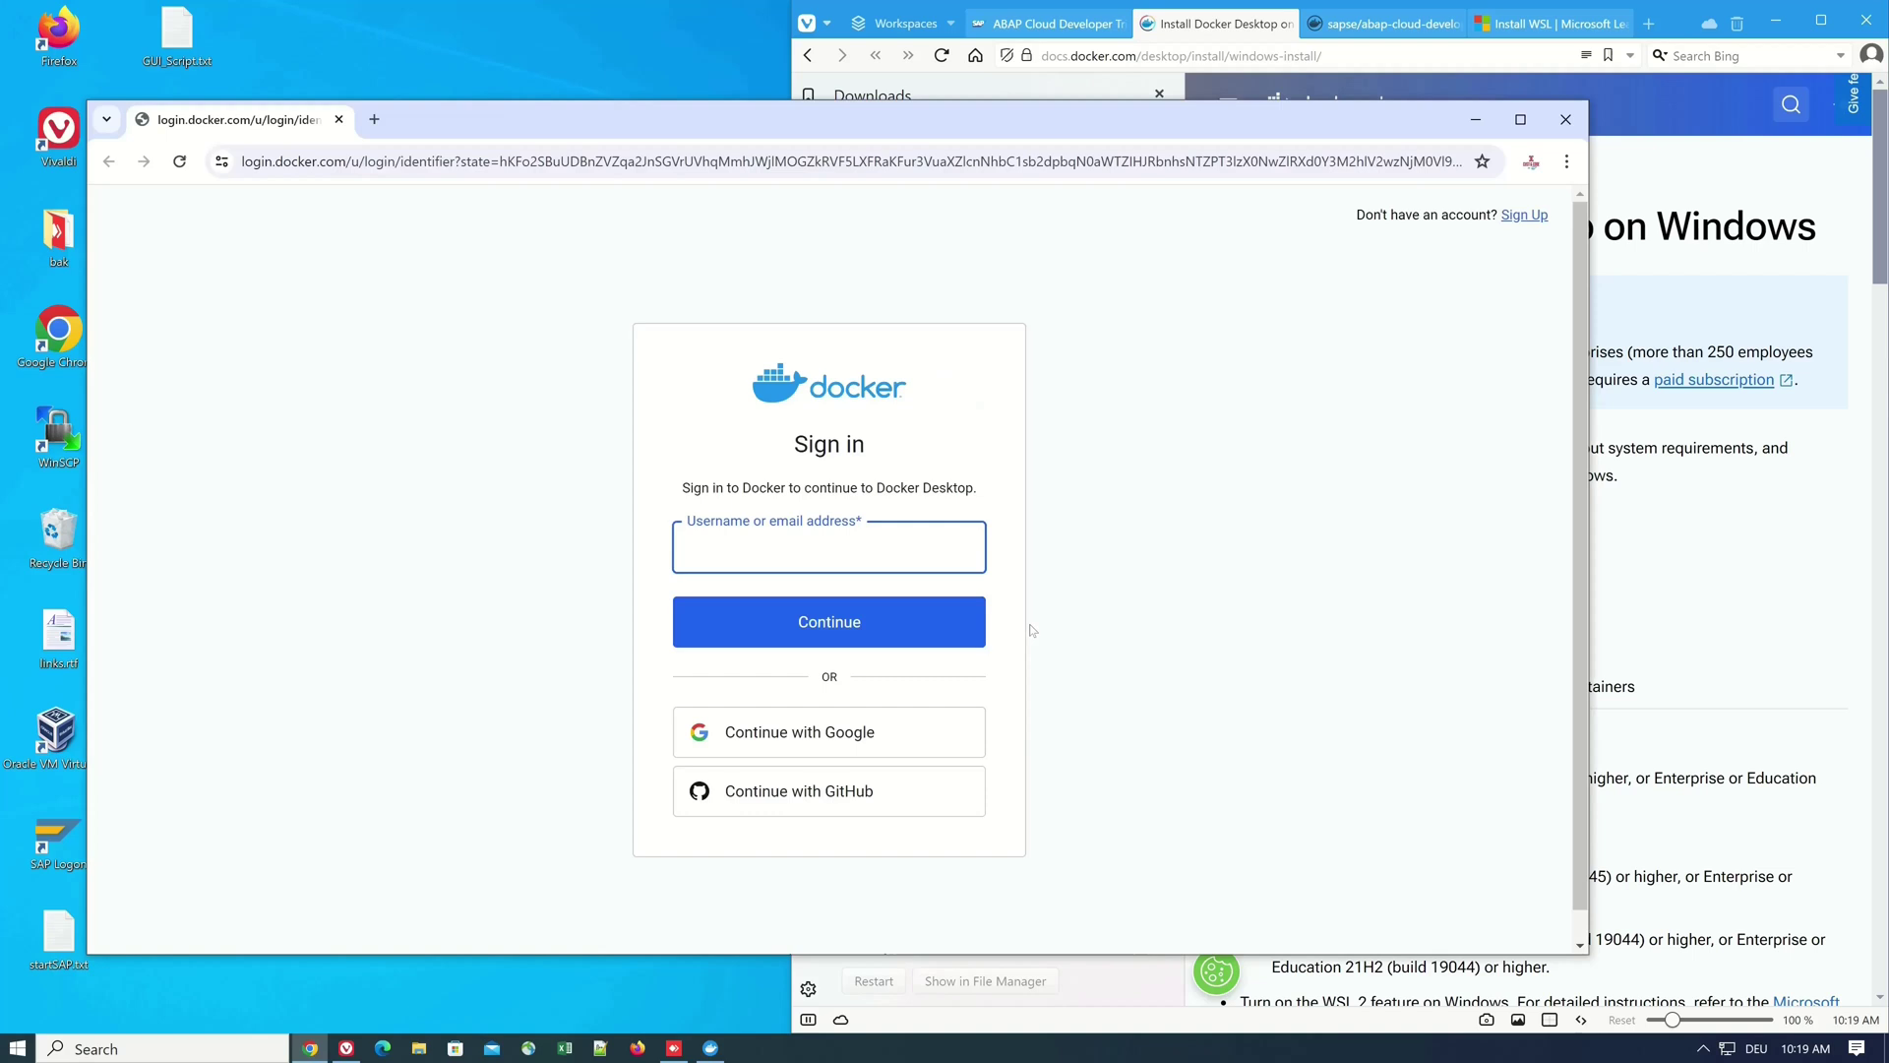
Sign in to Docker with the Google account and hand the login to Docker Desktop
click(930, 734)
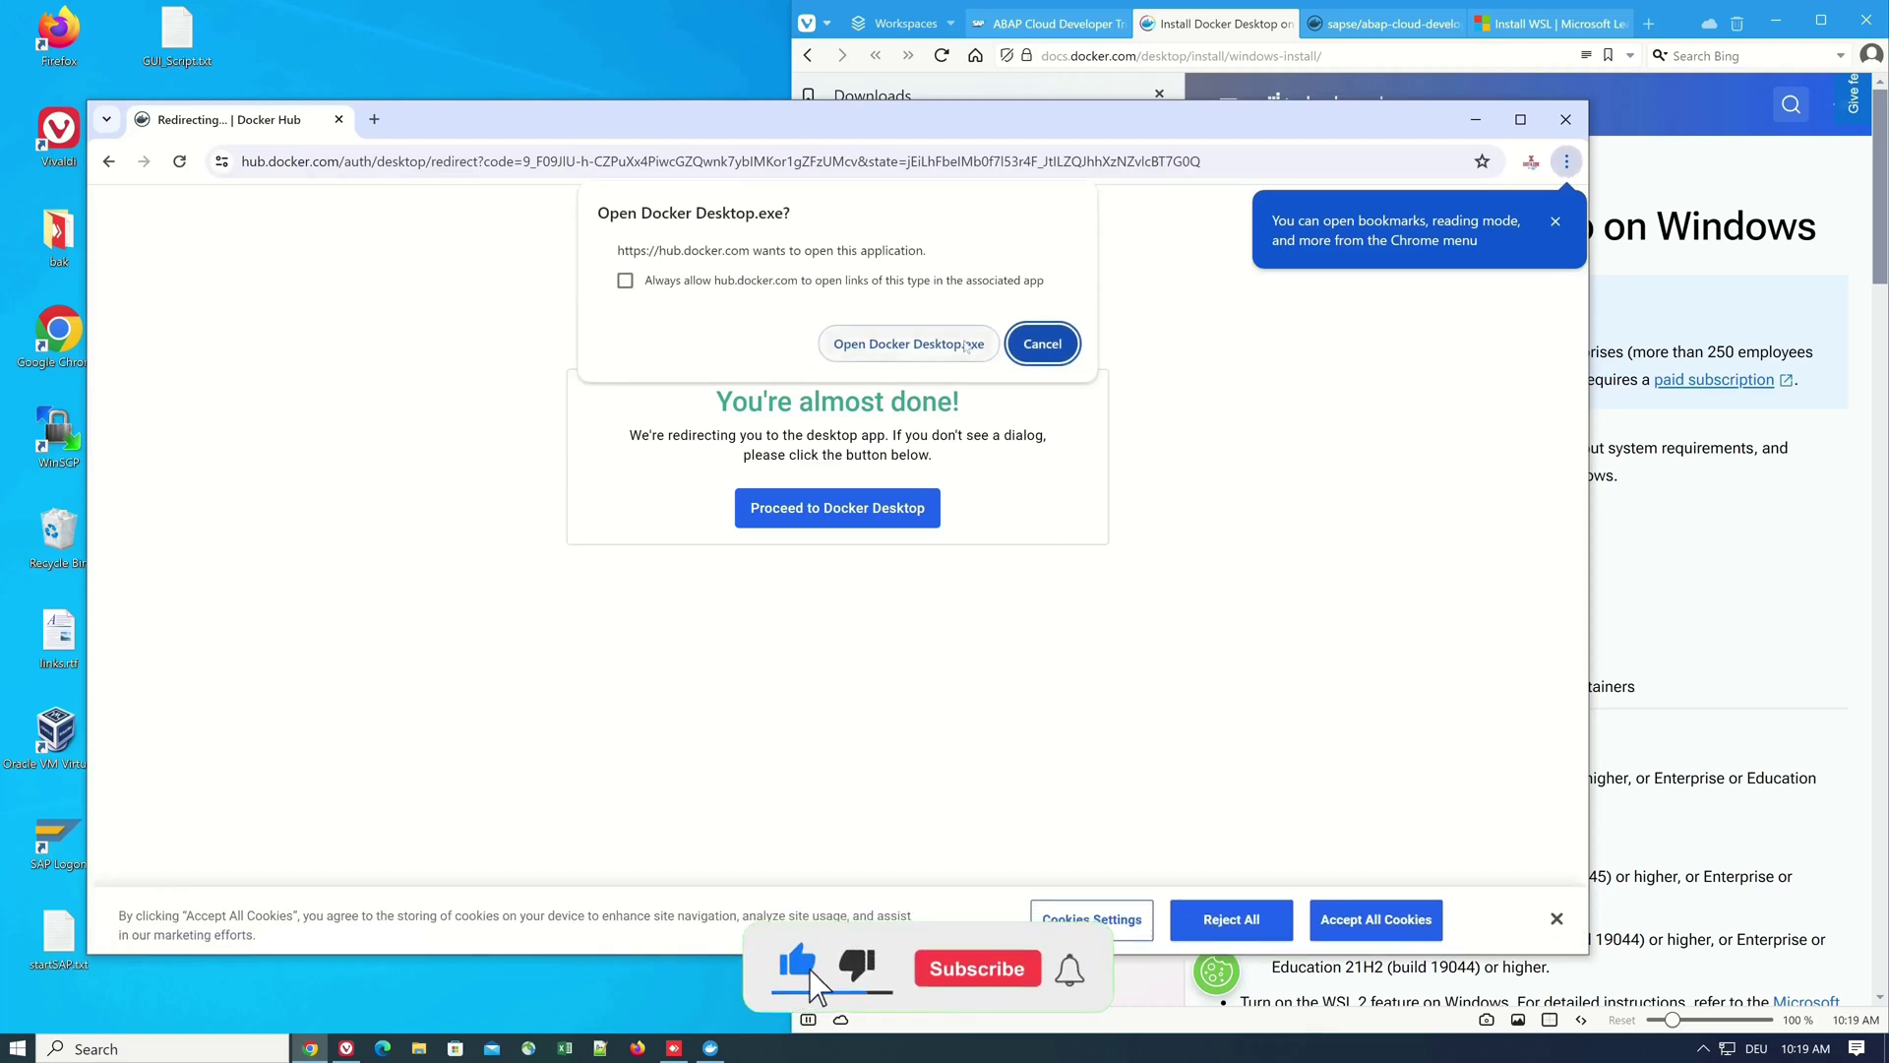
click(901, 343)
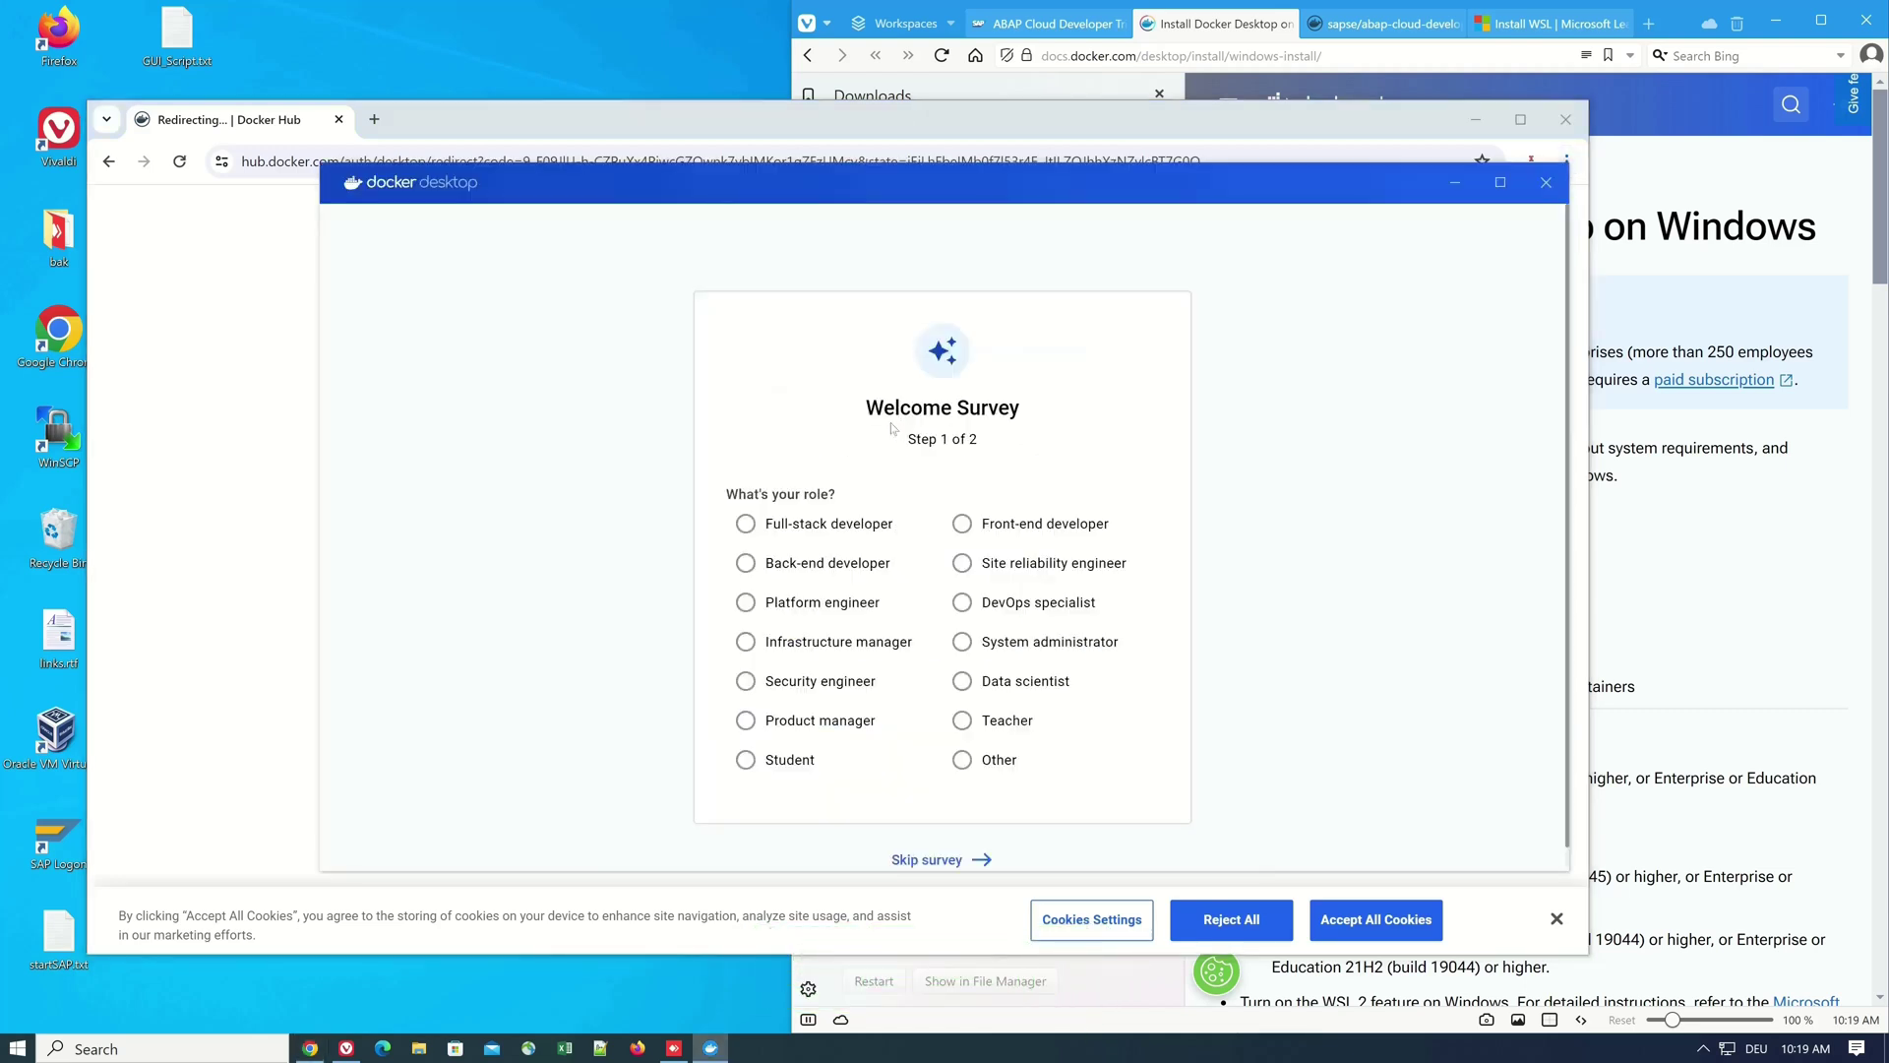
Answer the survey: full-stack developer, for local development, testing and learning; return to the ABAP tab
click(746, 524)
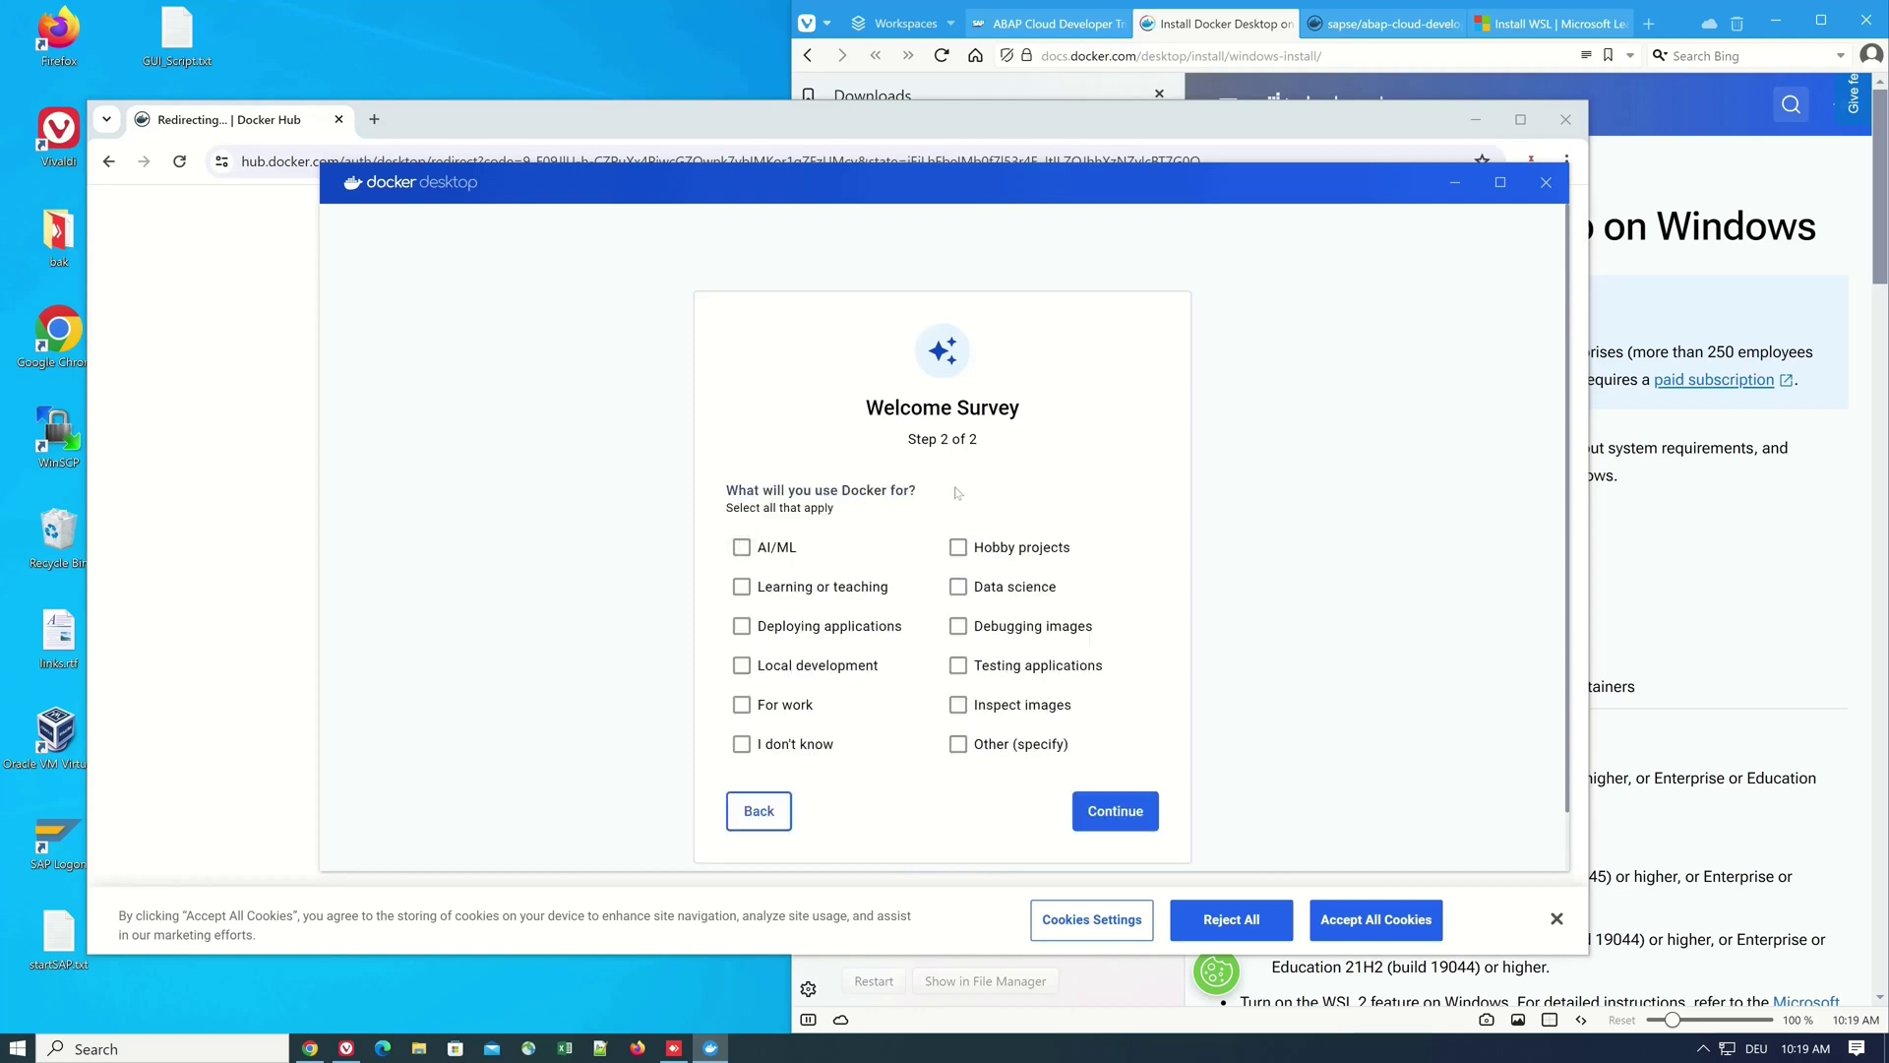
click(960, 667)
click(742, 667)
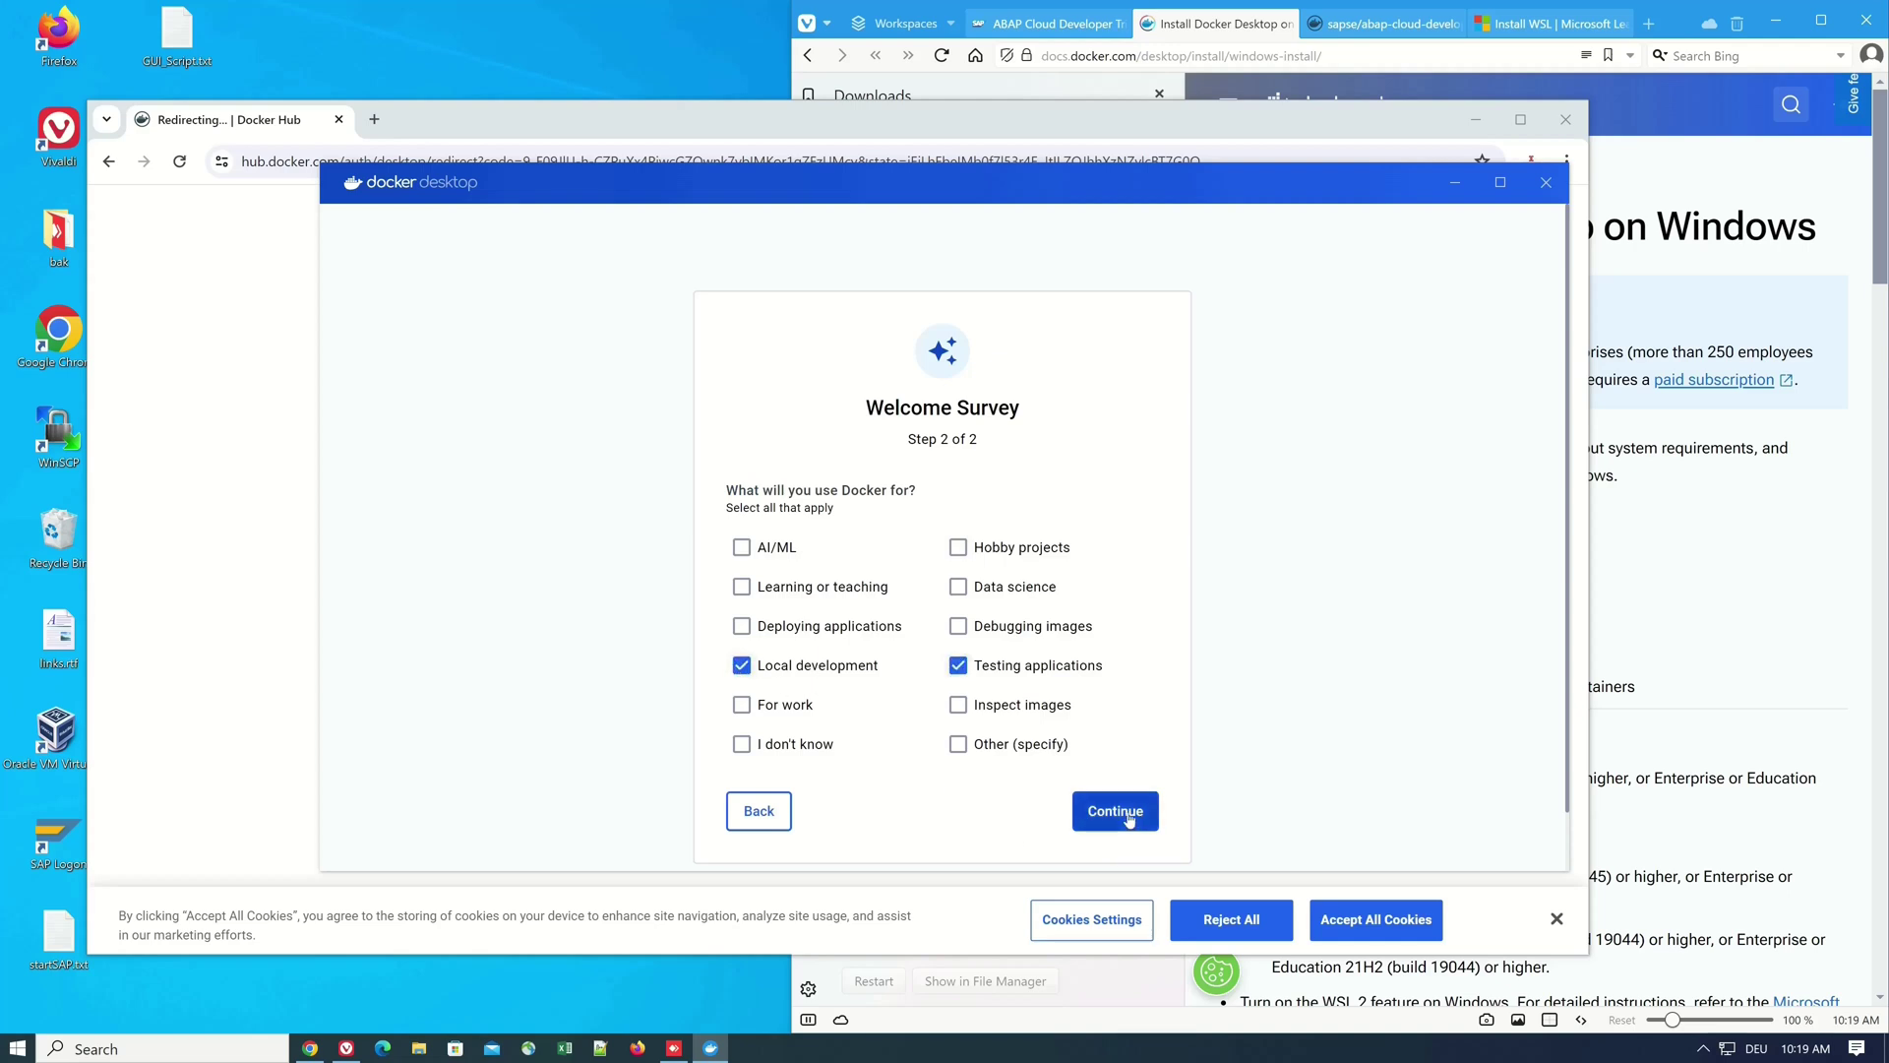
click(741, 586)
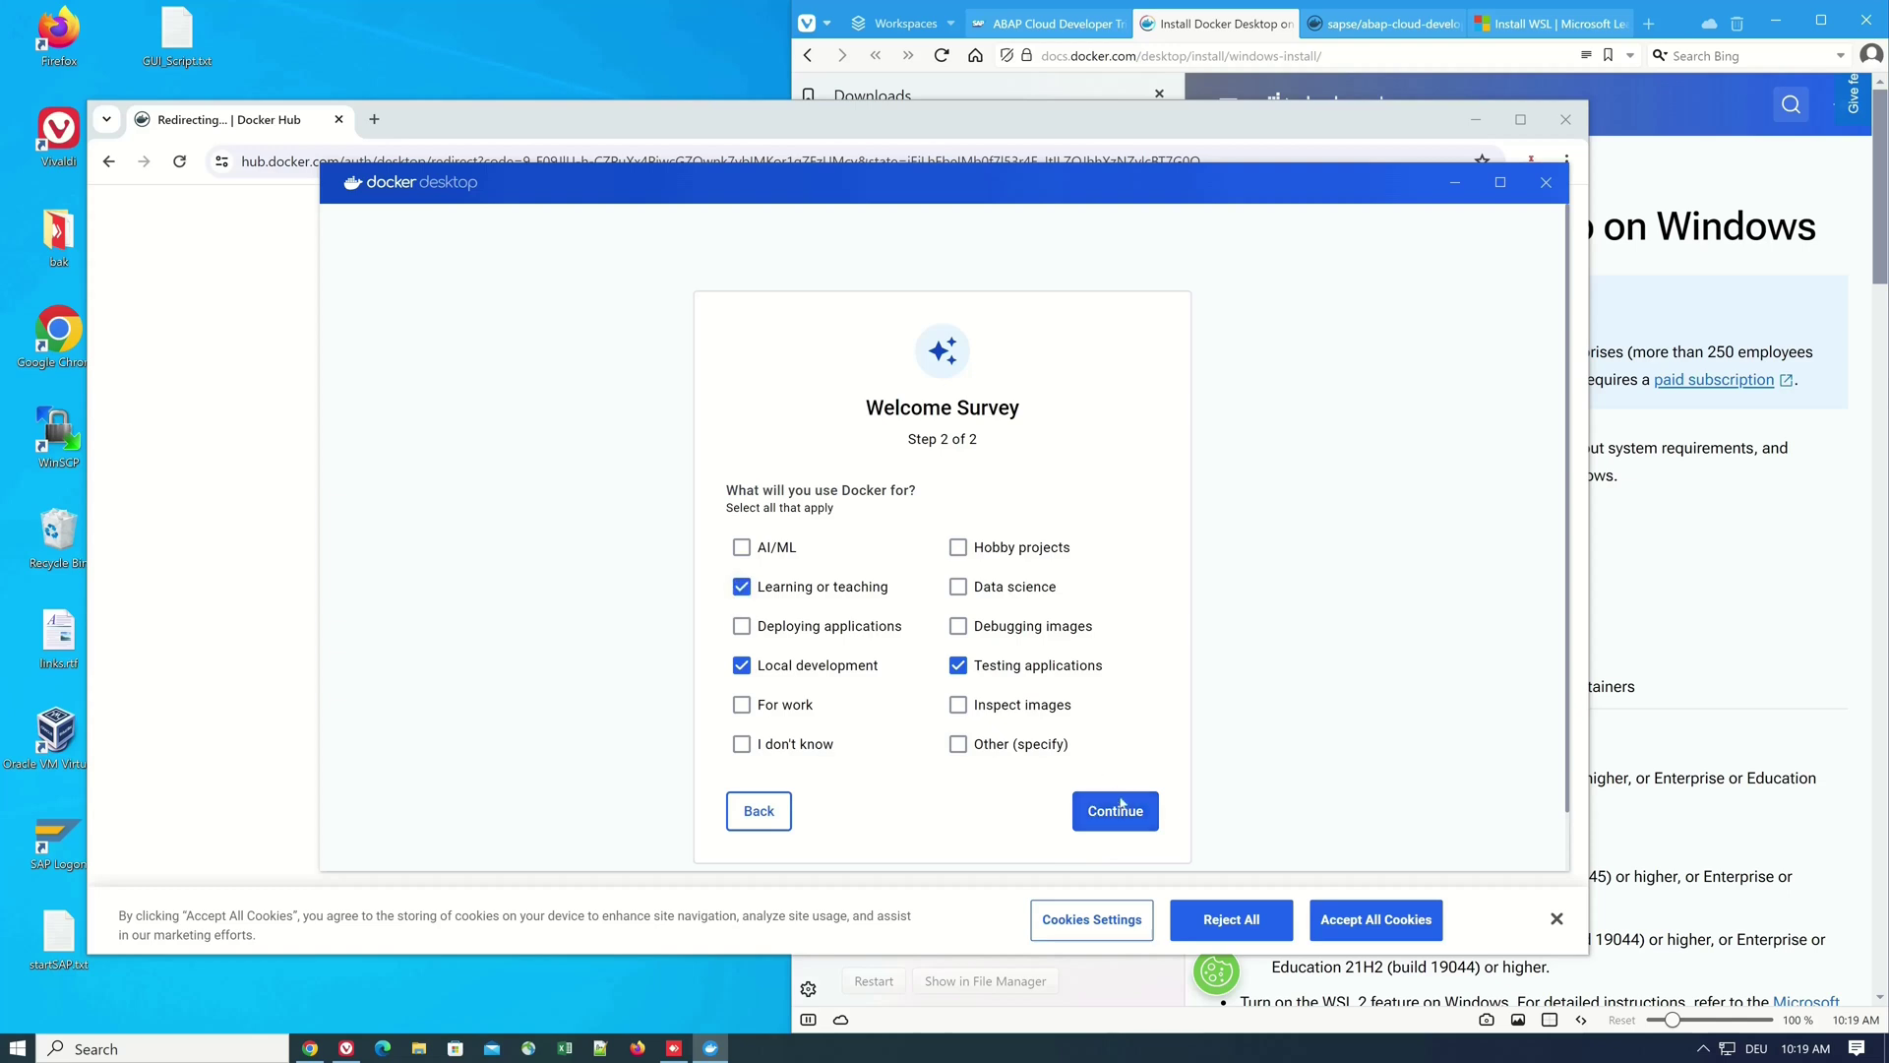
click(1114, 814)
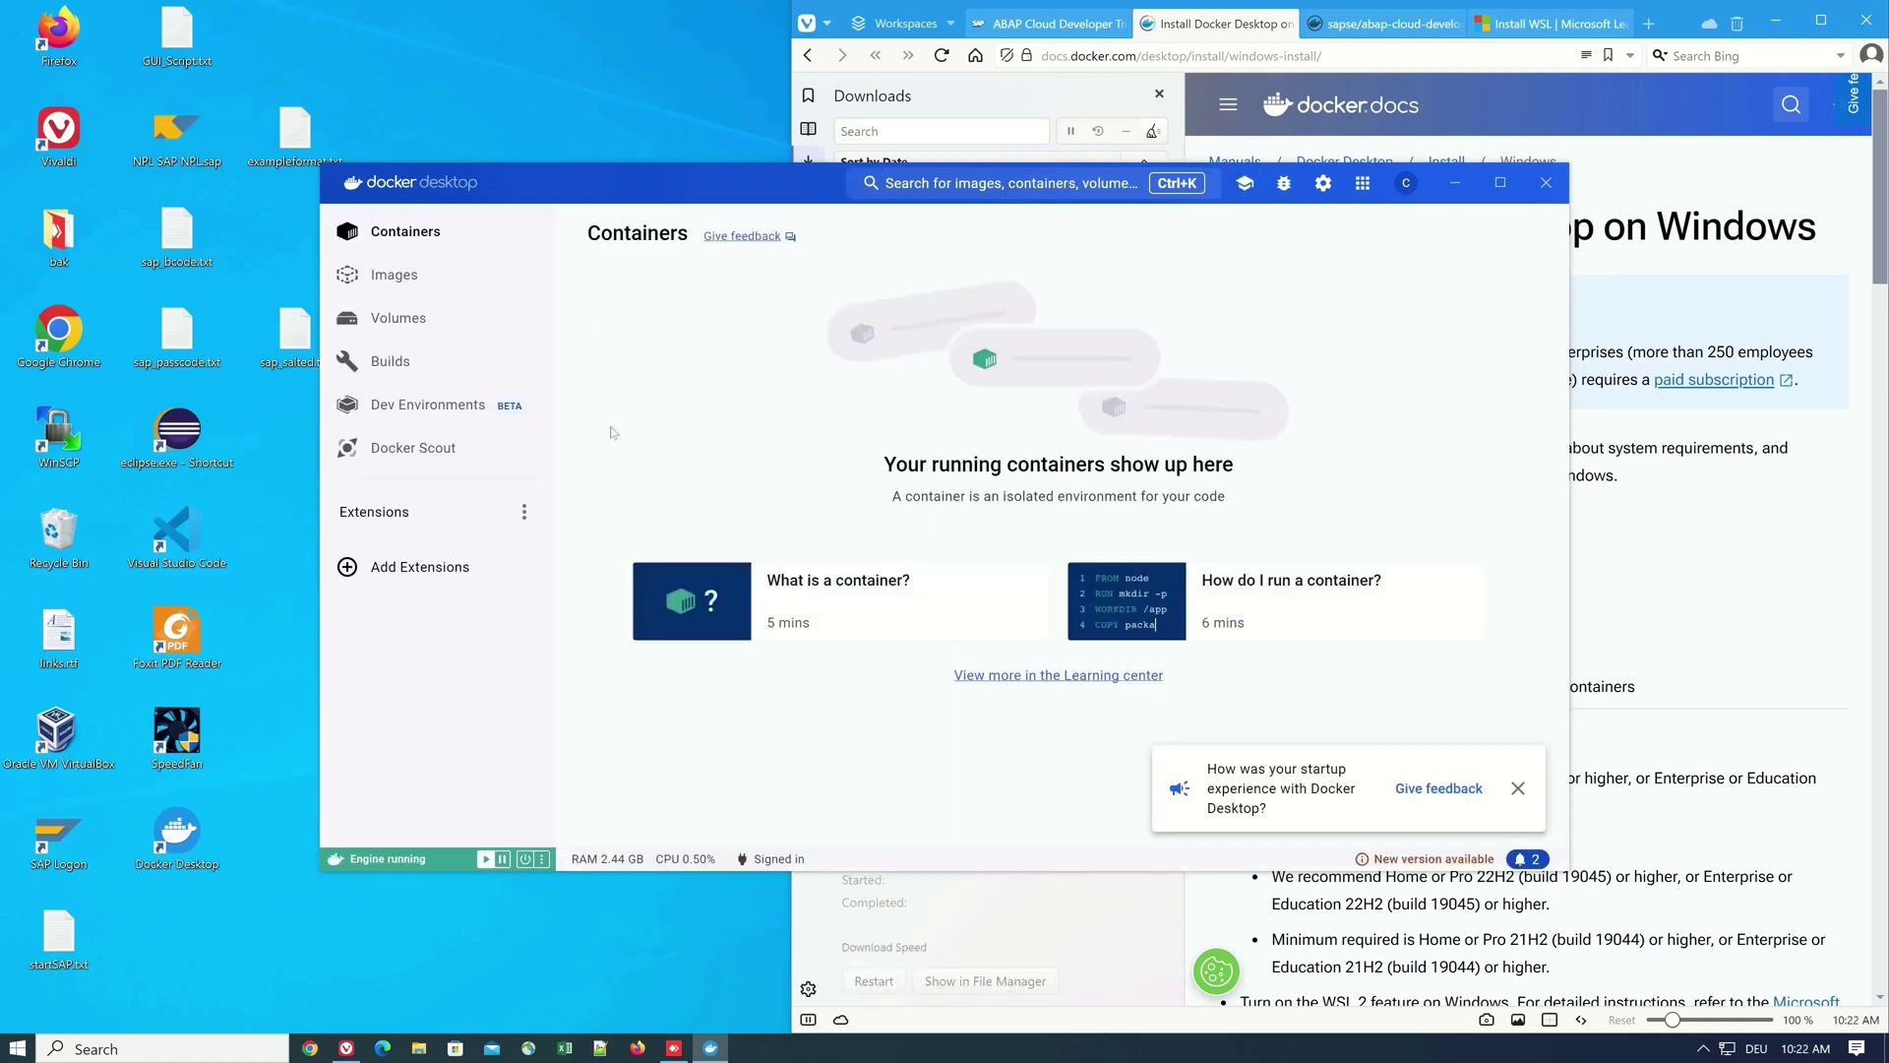
click(1329, 28)
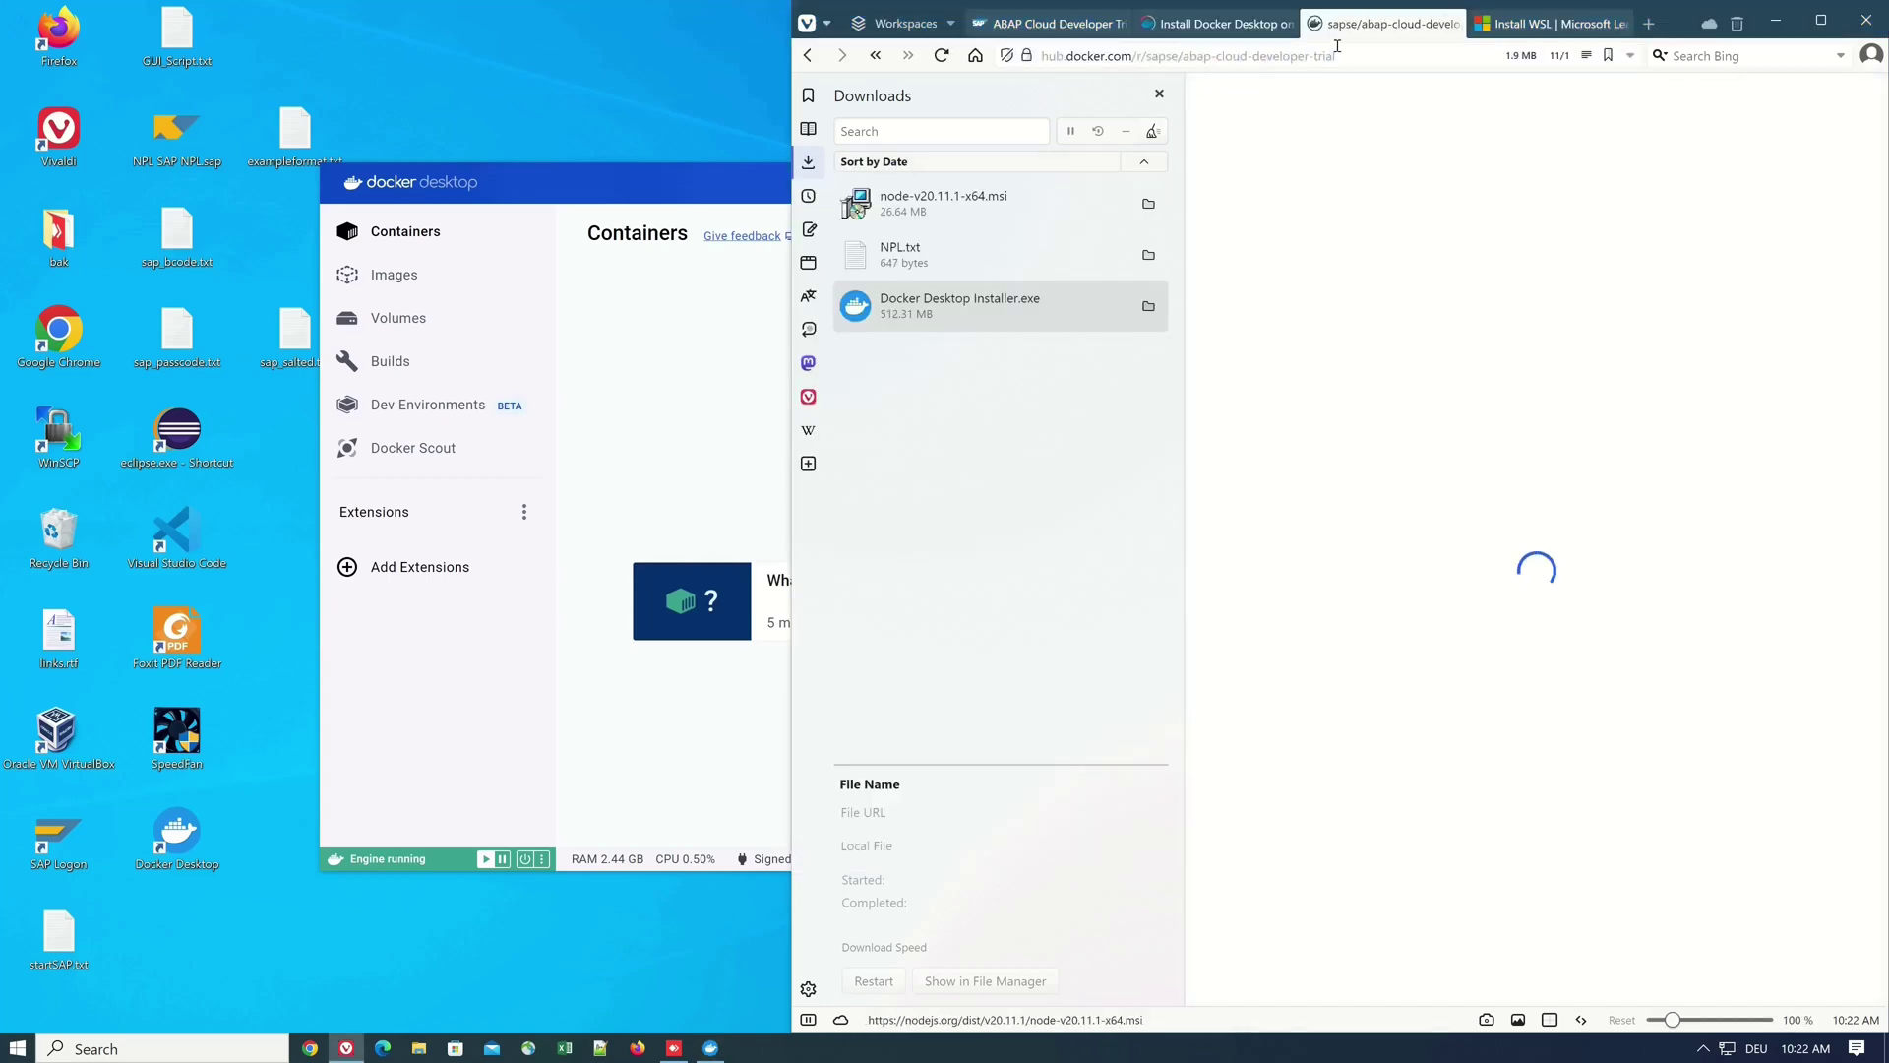
Copy the docker pull command for the ABAPTRIAL_2022 tag from the image's Tags page
click(1160, 95)
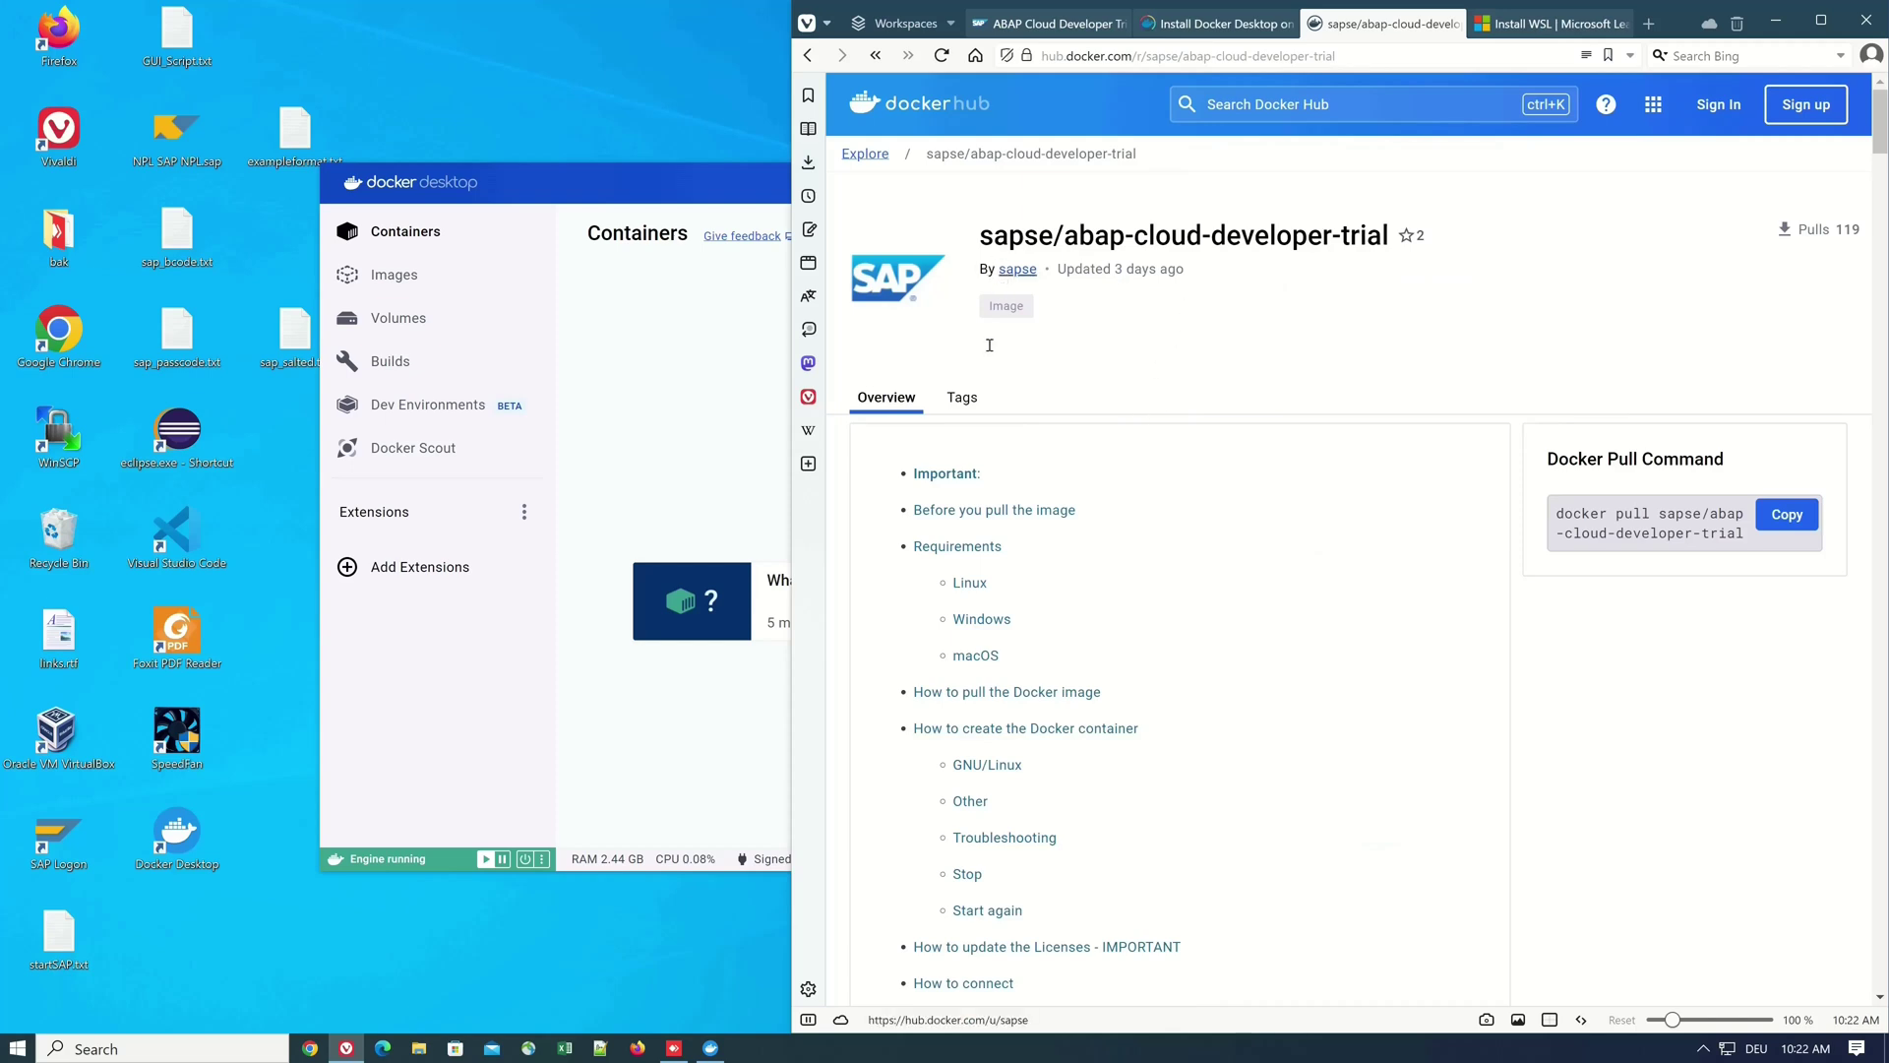
click(975, 402)
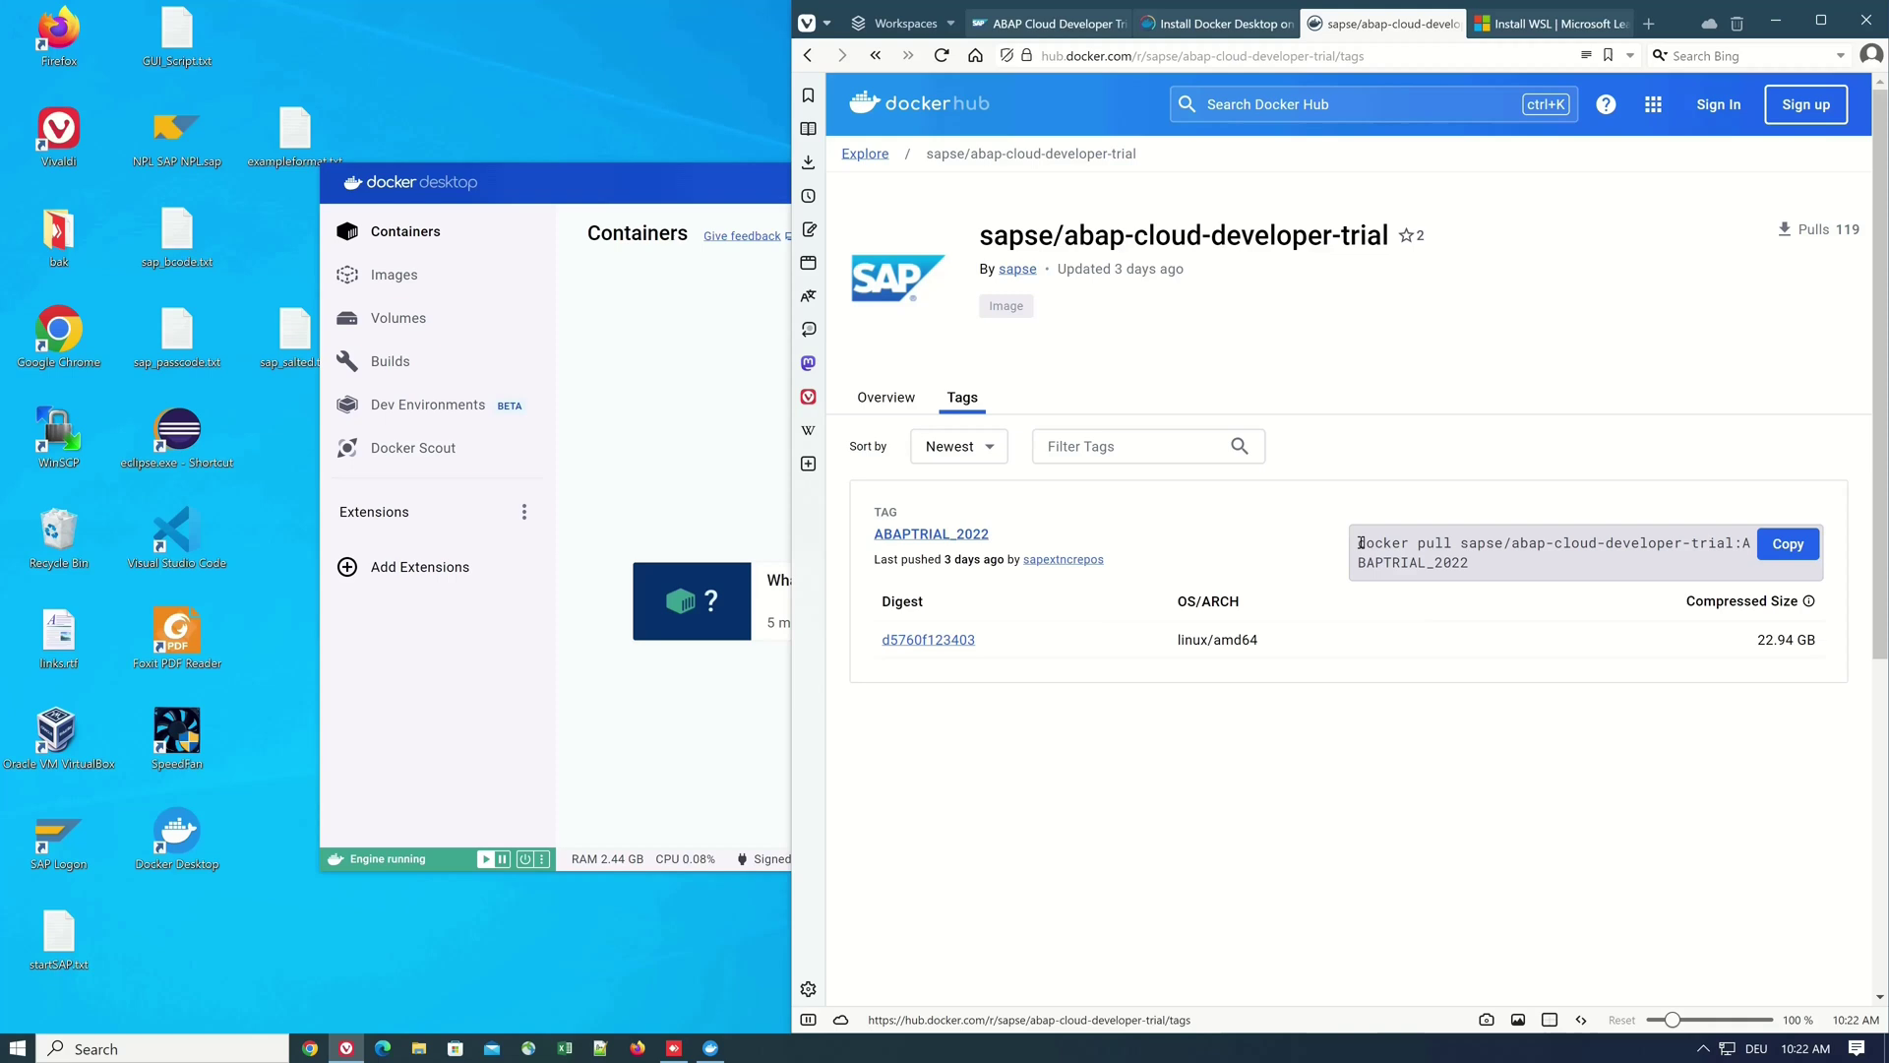
drag(1360, 545, 1476, 569)
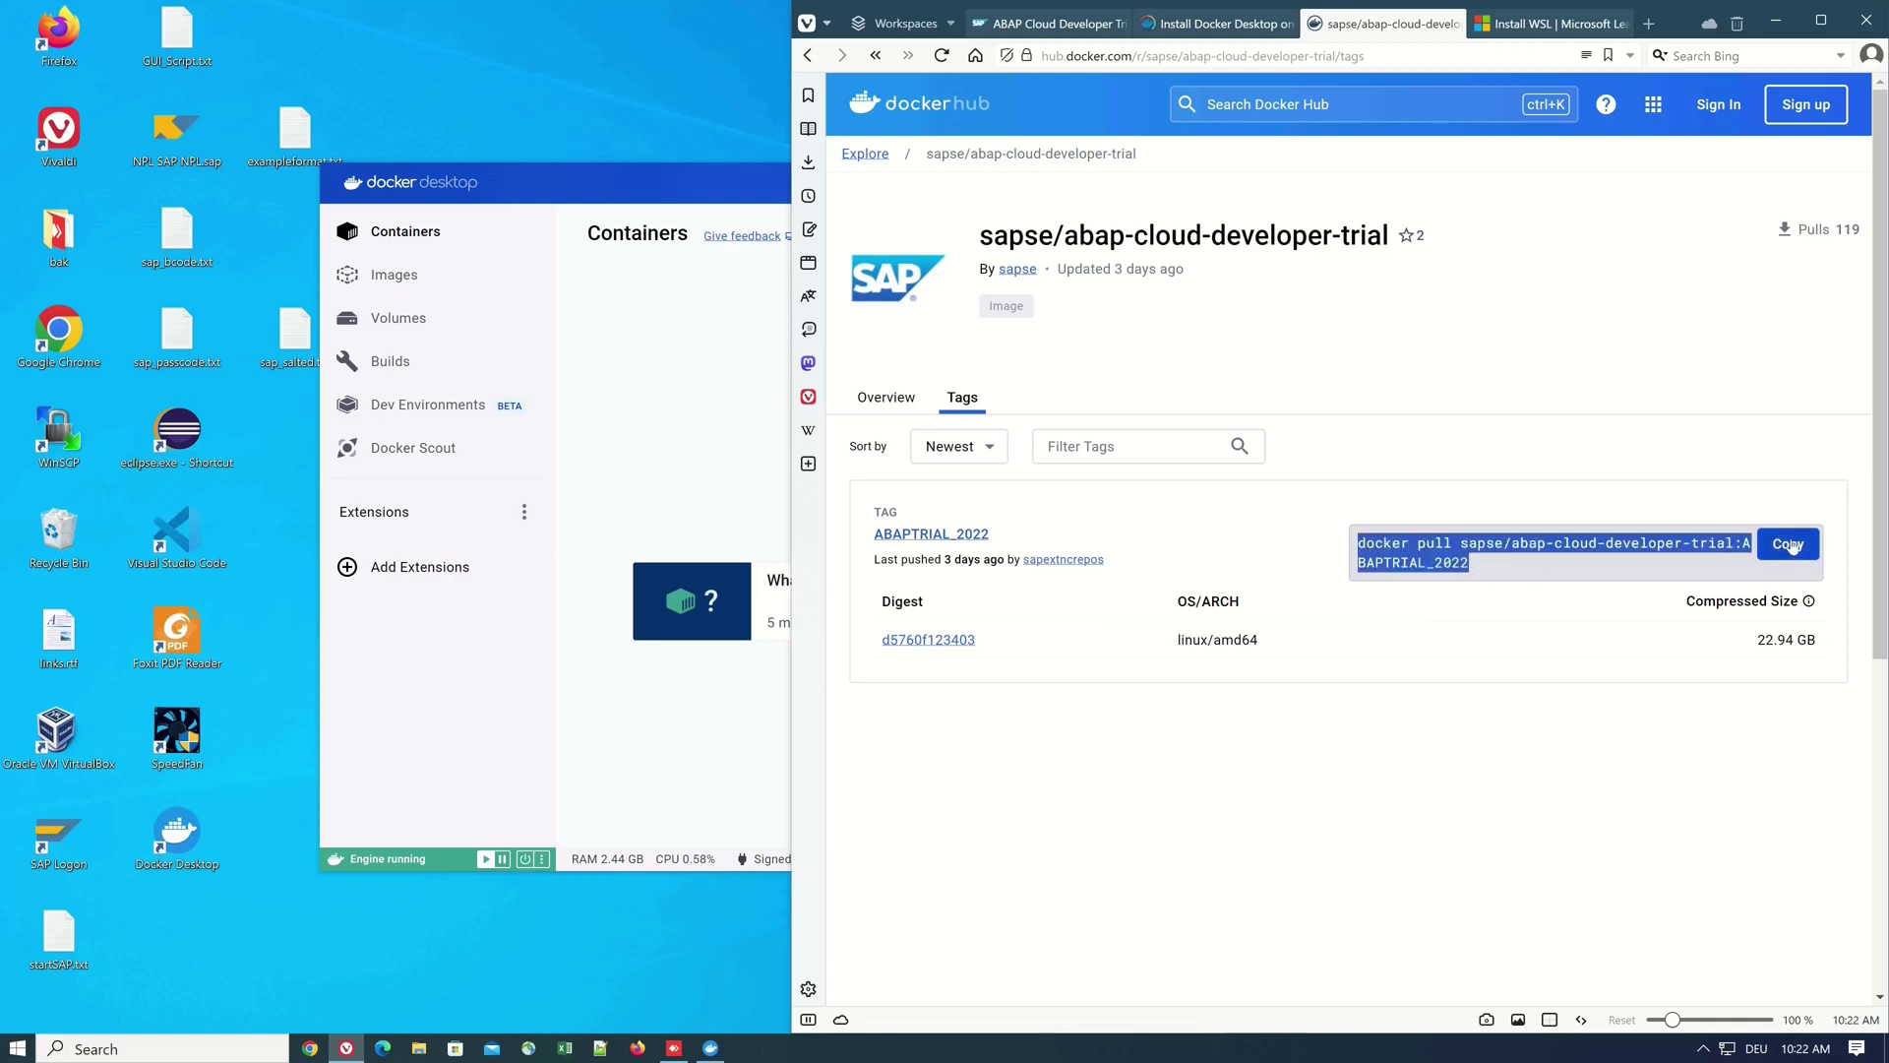
click(1791, 545)
Pull the sapse/abap-cloud-developer-trial:ABAPTRIAL_2022 image from a new Windows PowerShell window
click(177, 1050)
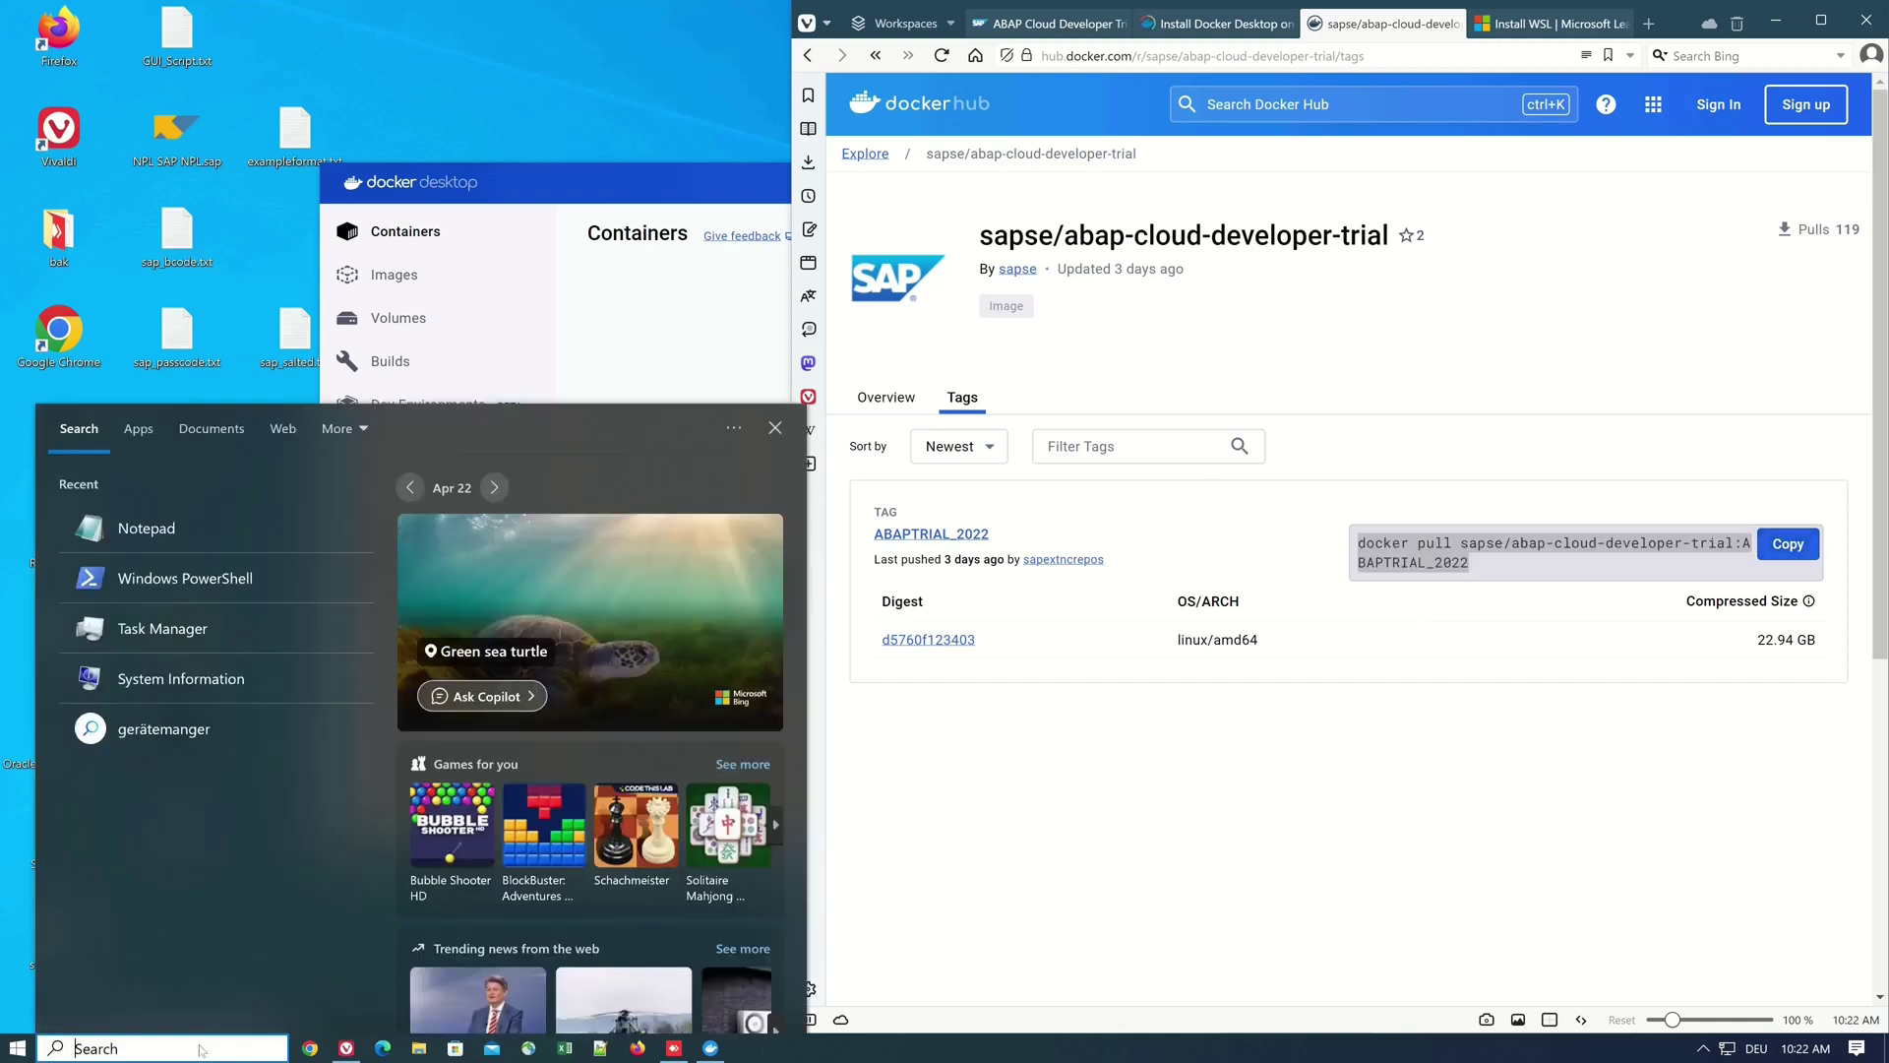
text(p)
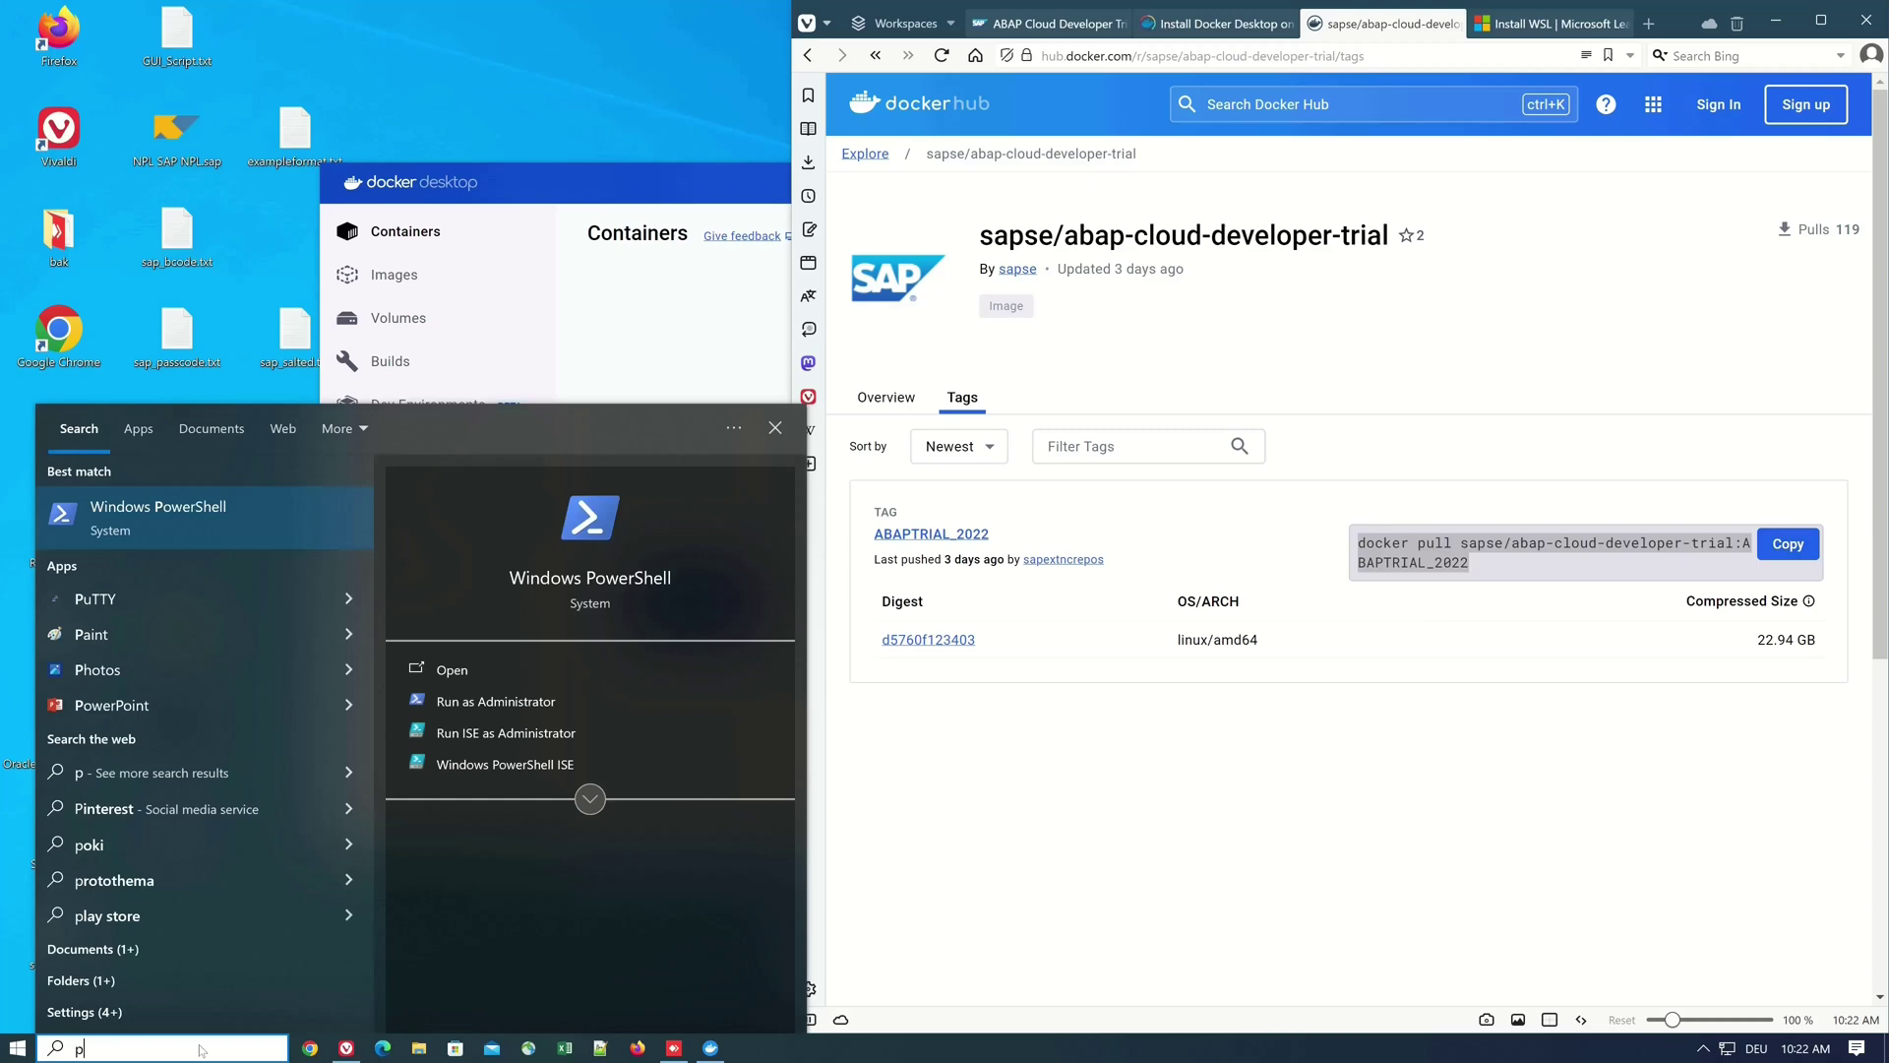
text(ower)
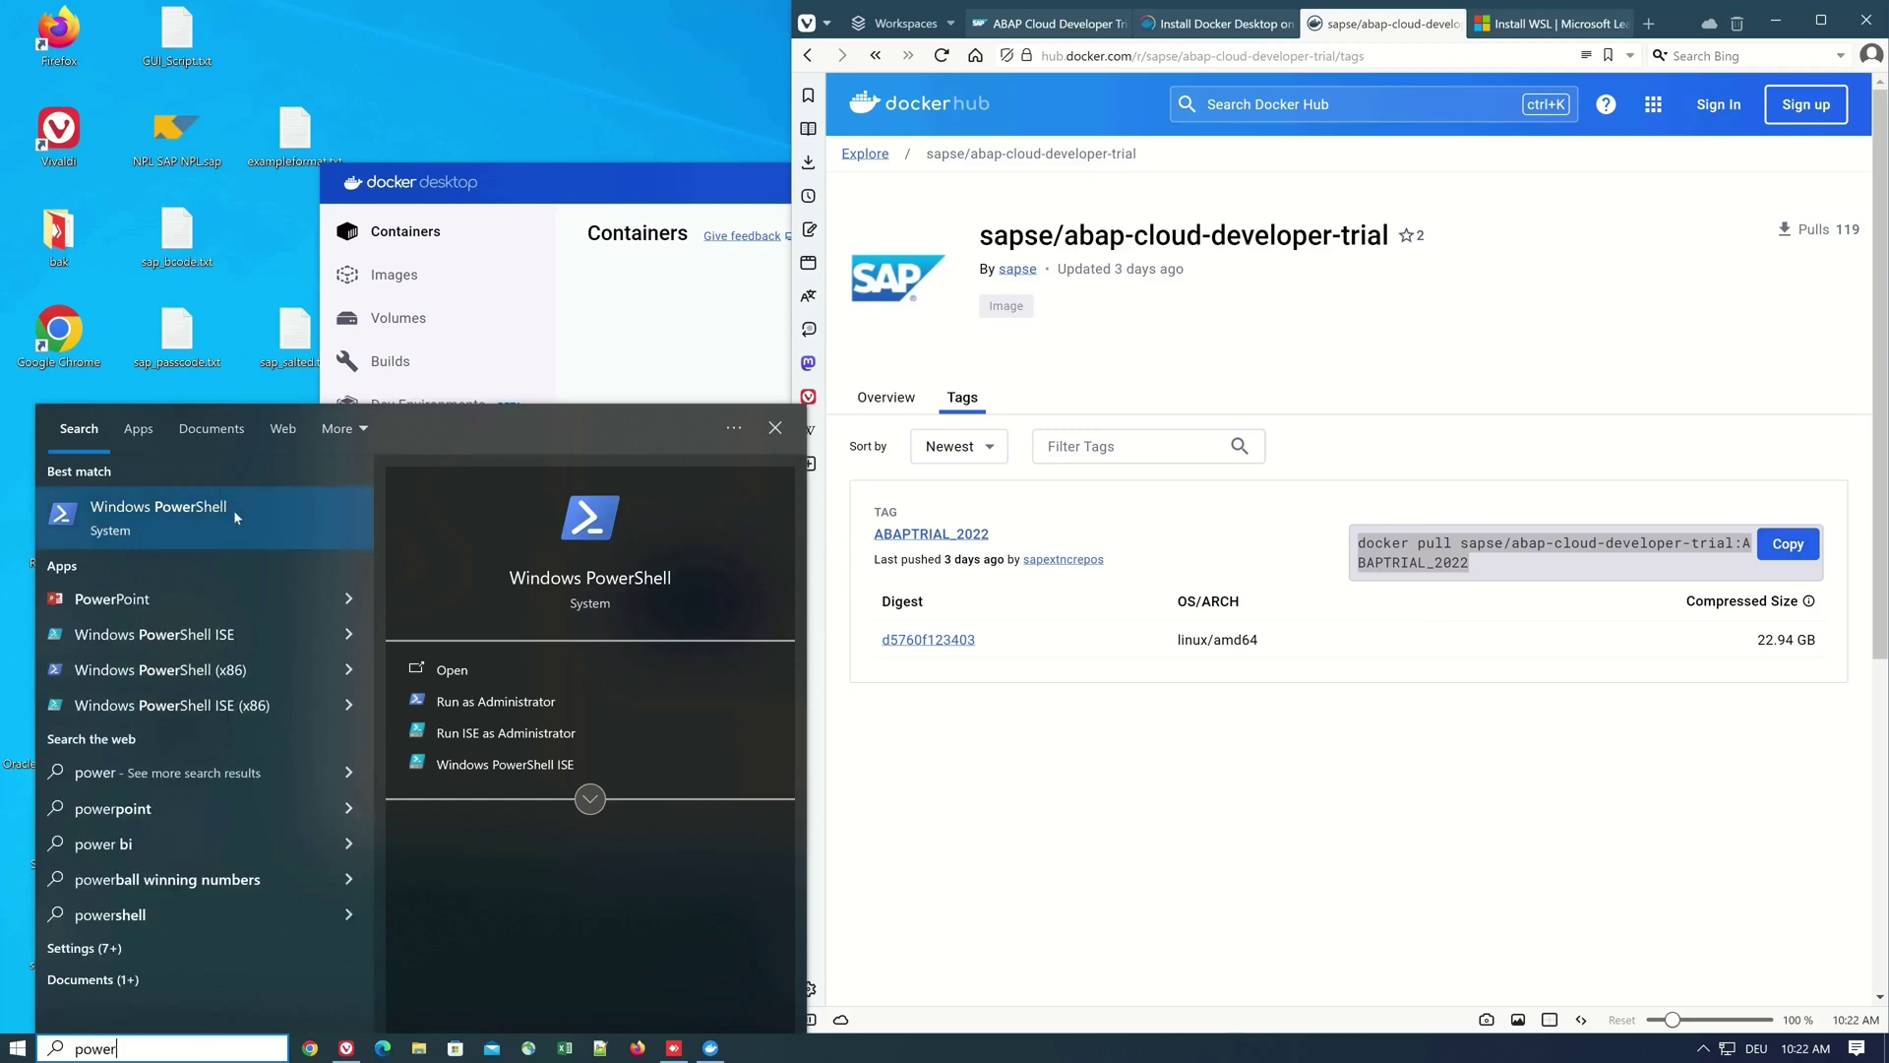
click(234, 509)
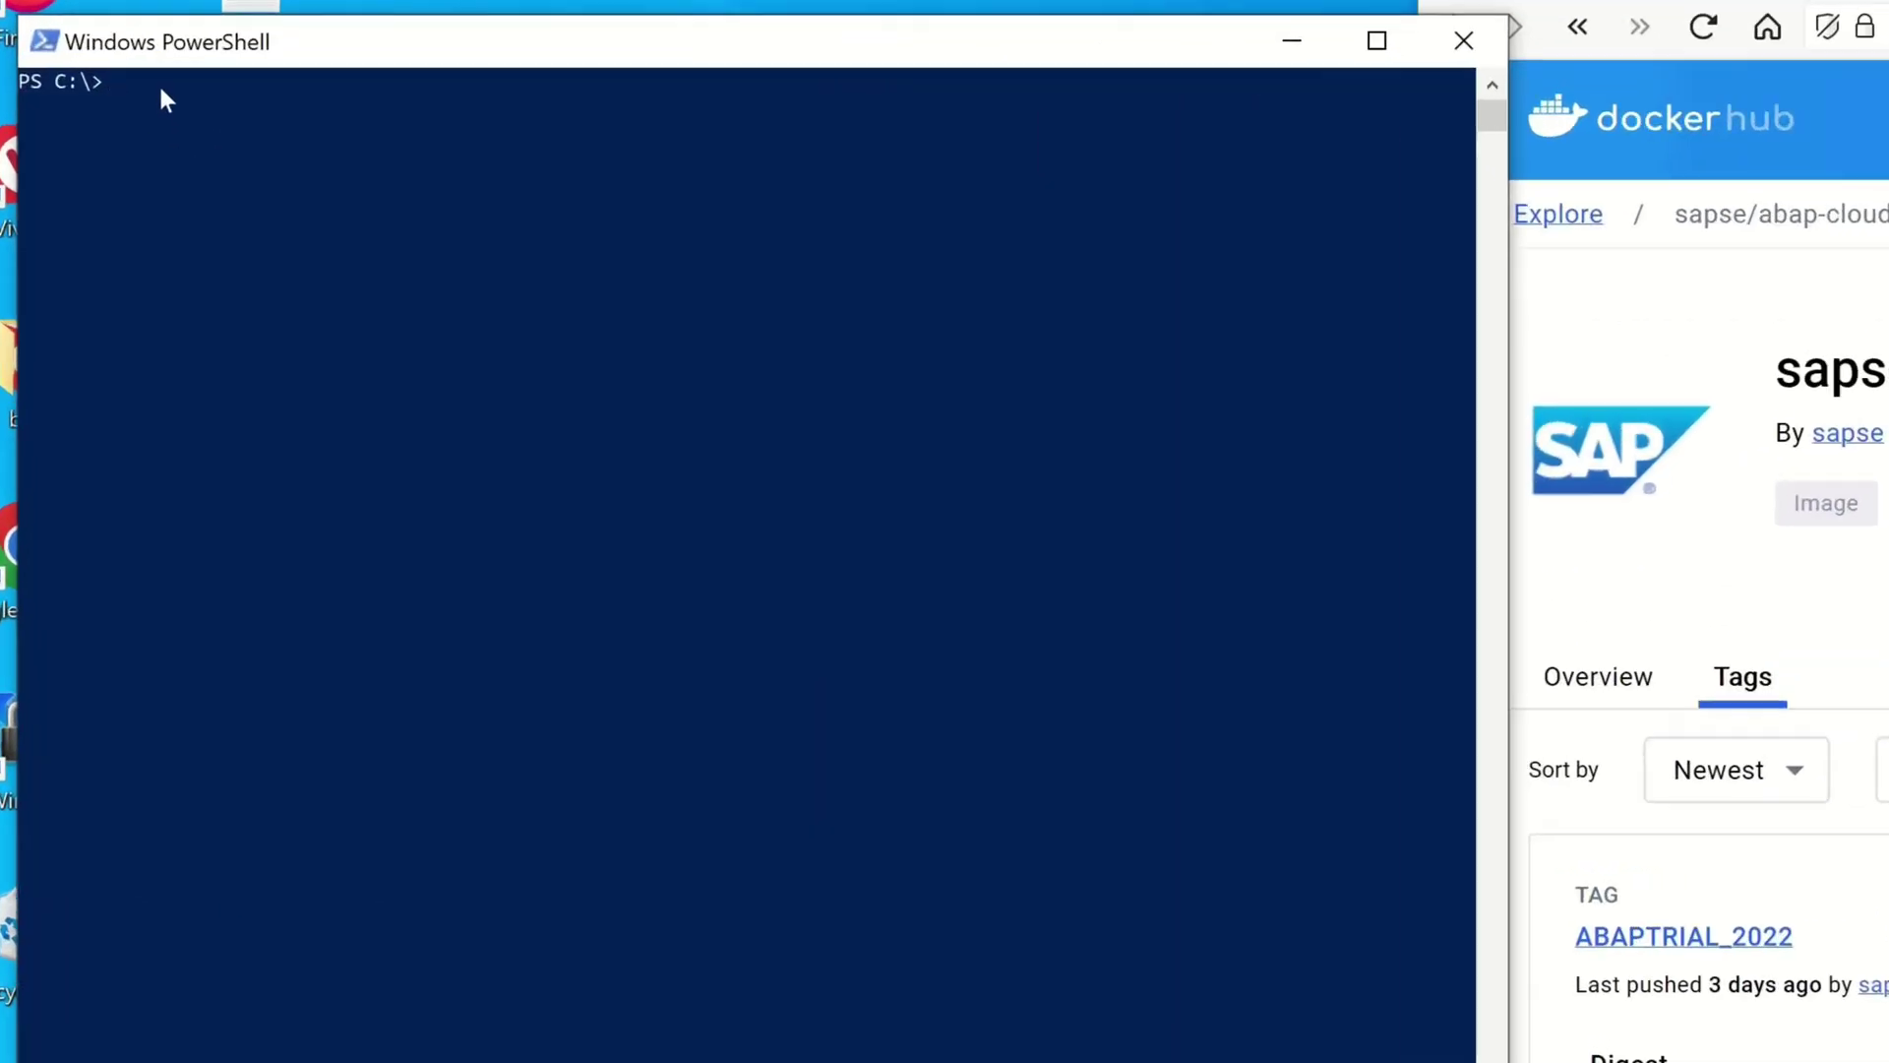
text(docker pull sapse/abap-cloud-developer-trial:ABAPTRIAL_2022)
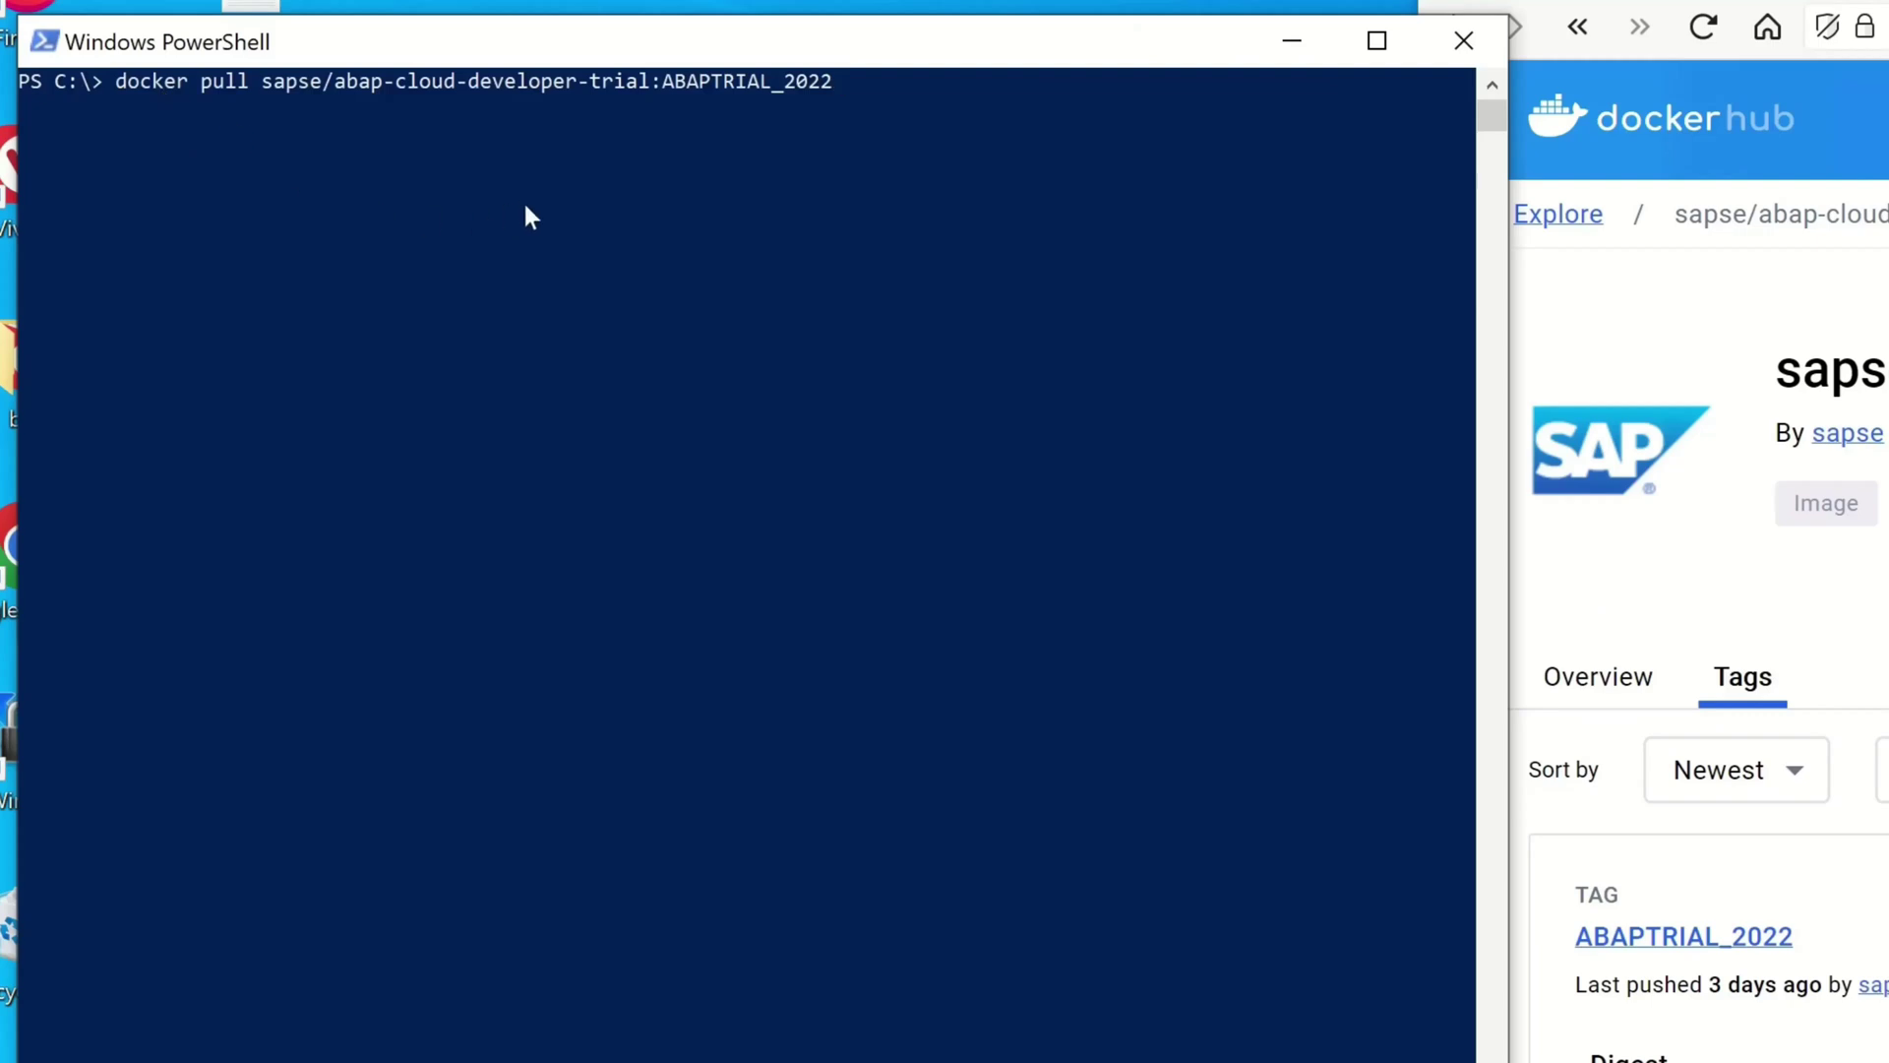
key(Return)
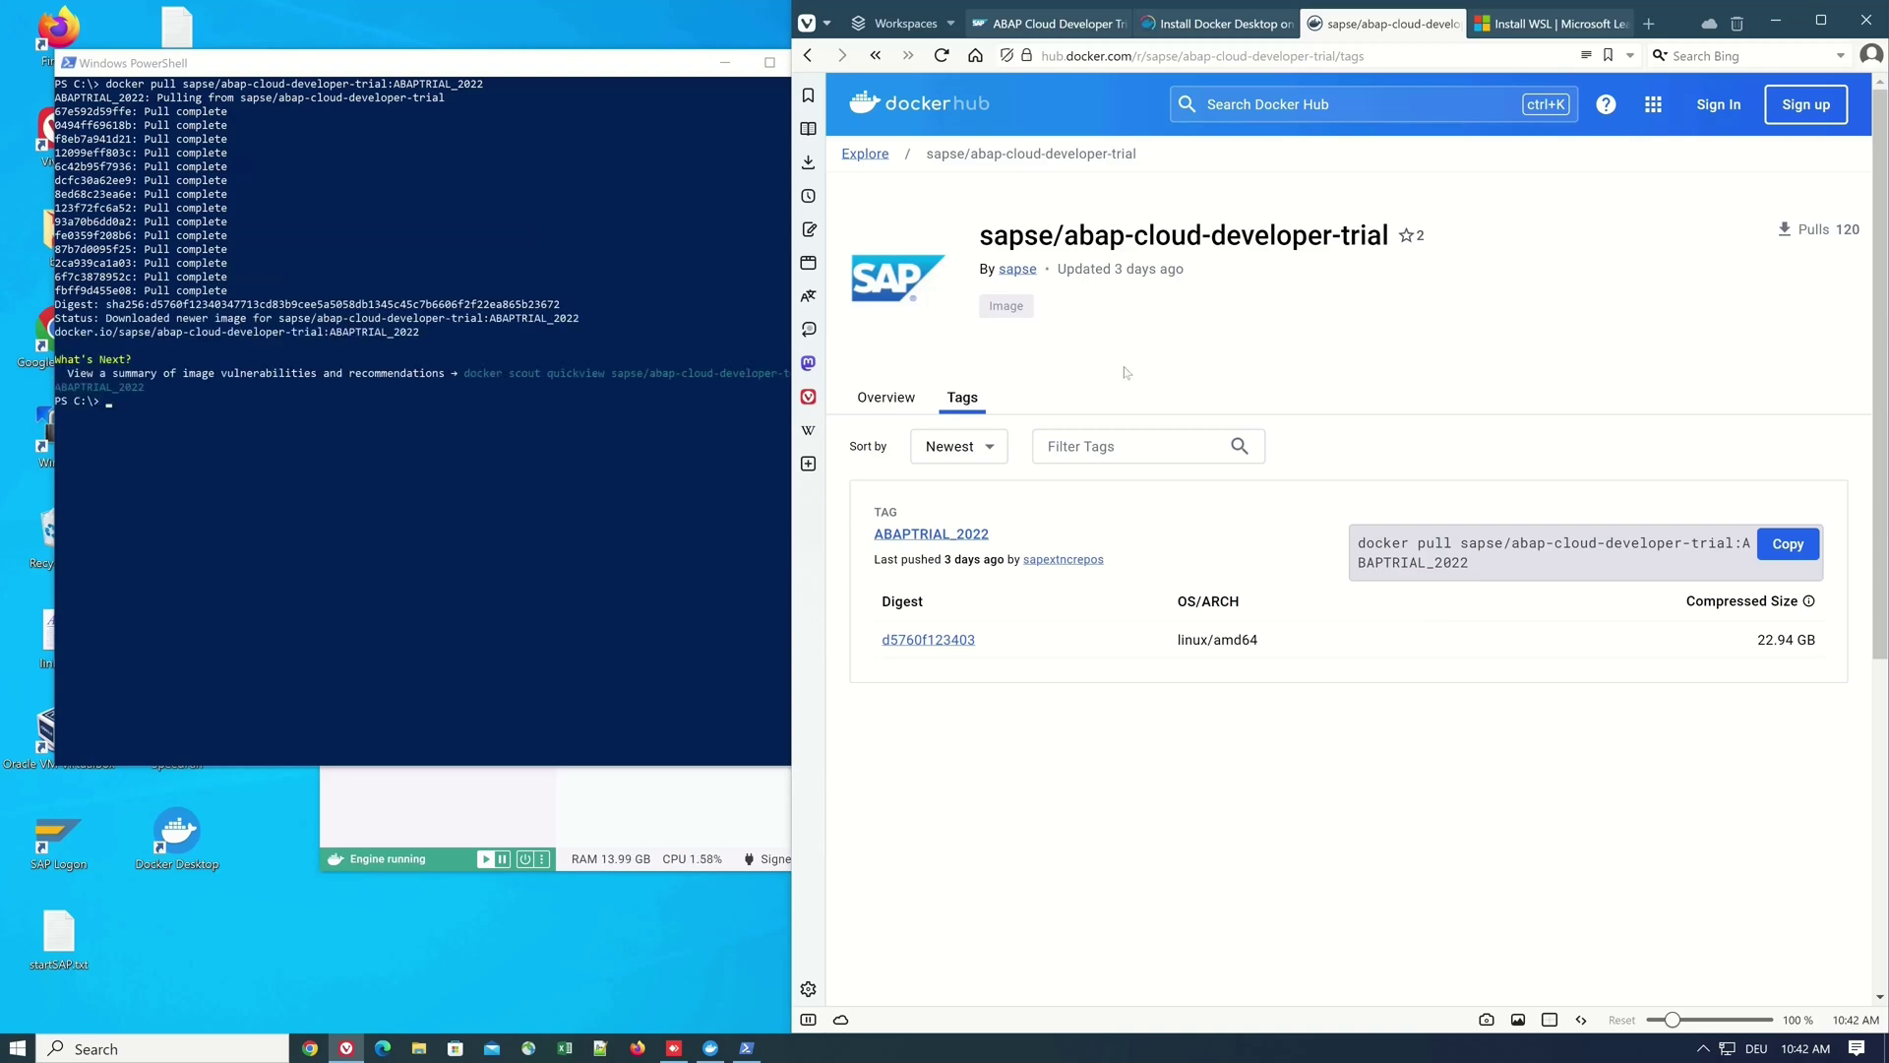
Paste Docker Hub's 'Other' docker run command for the ABAP trial container into PowerShell
click(889, 399)
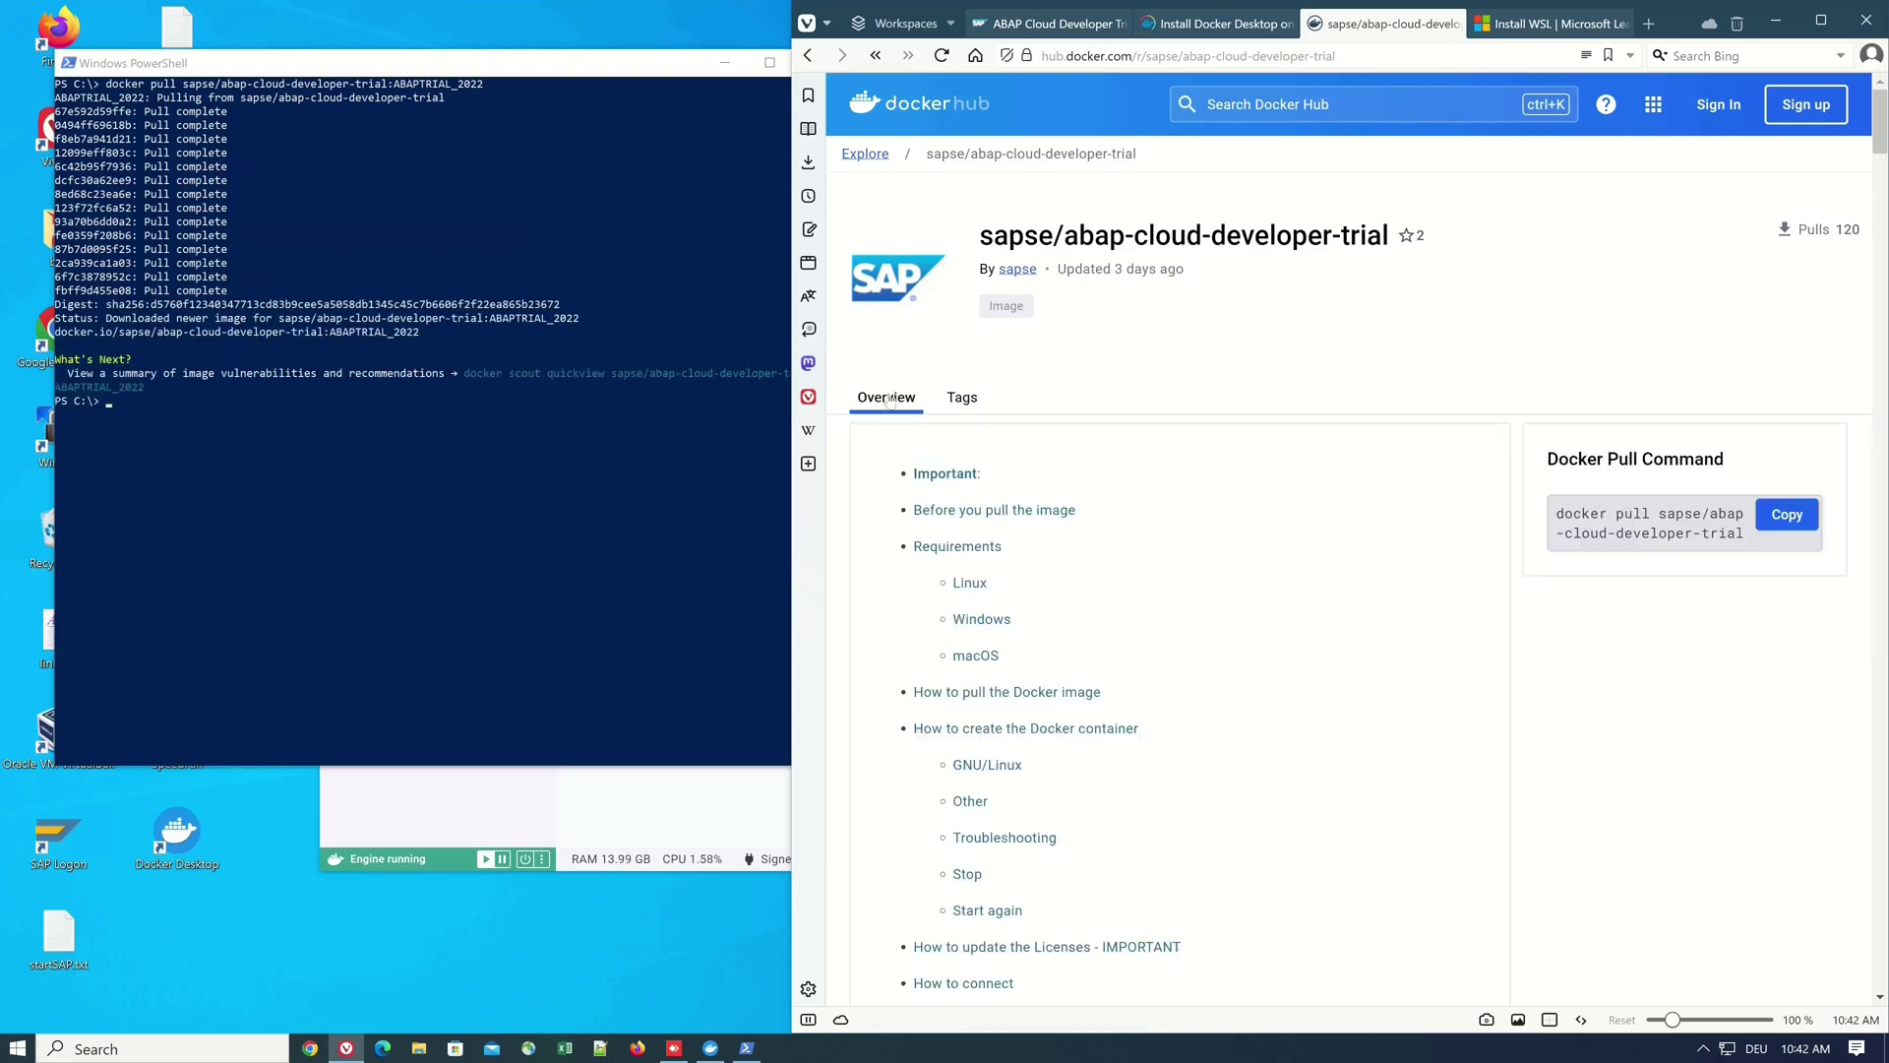
scroll(1048, 573, down, 4)
scroll(1049, 573, down, 3)
scroll(1056, 576, down, 4)
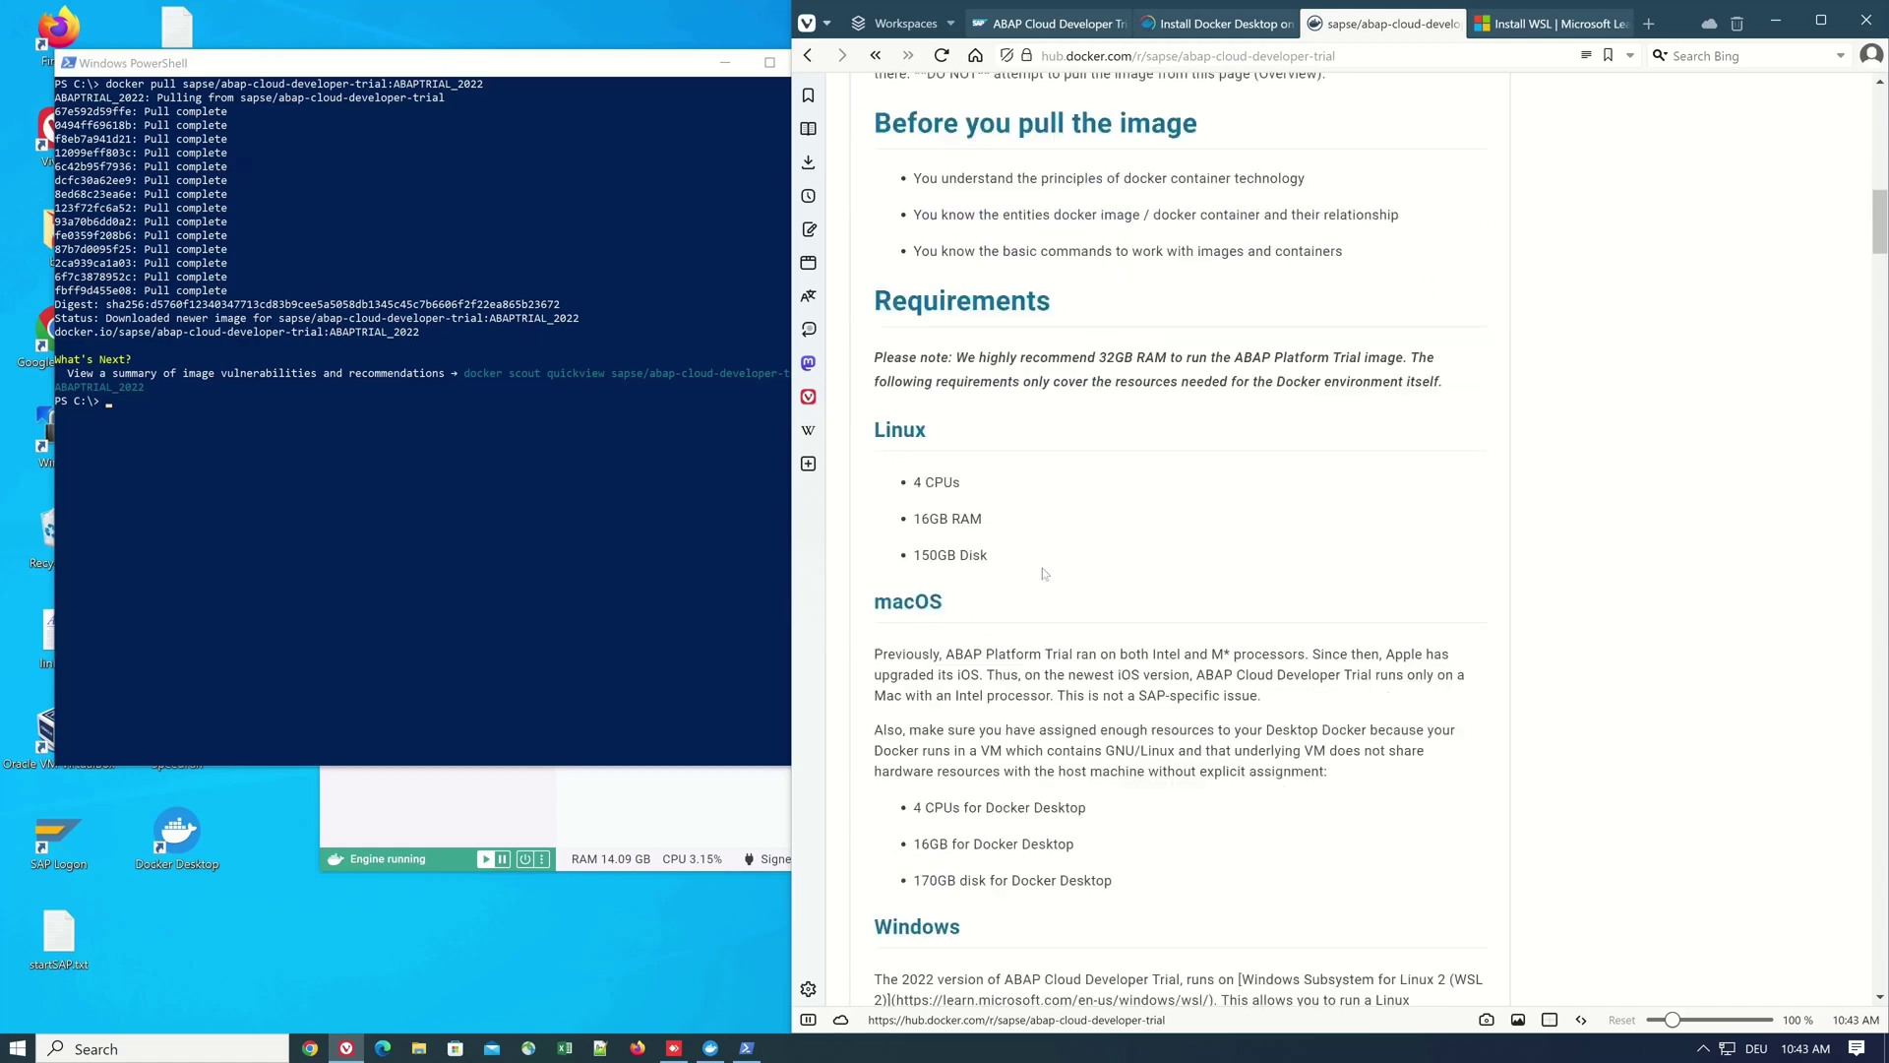
scroll(1060, 604, down, 1)
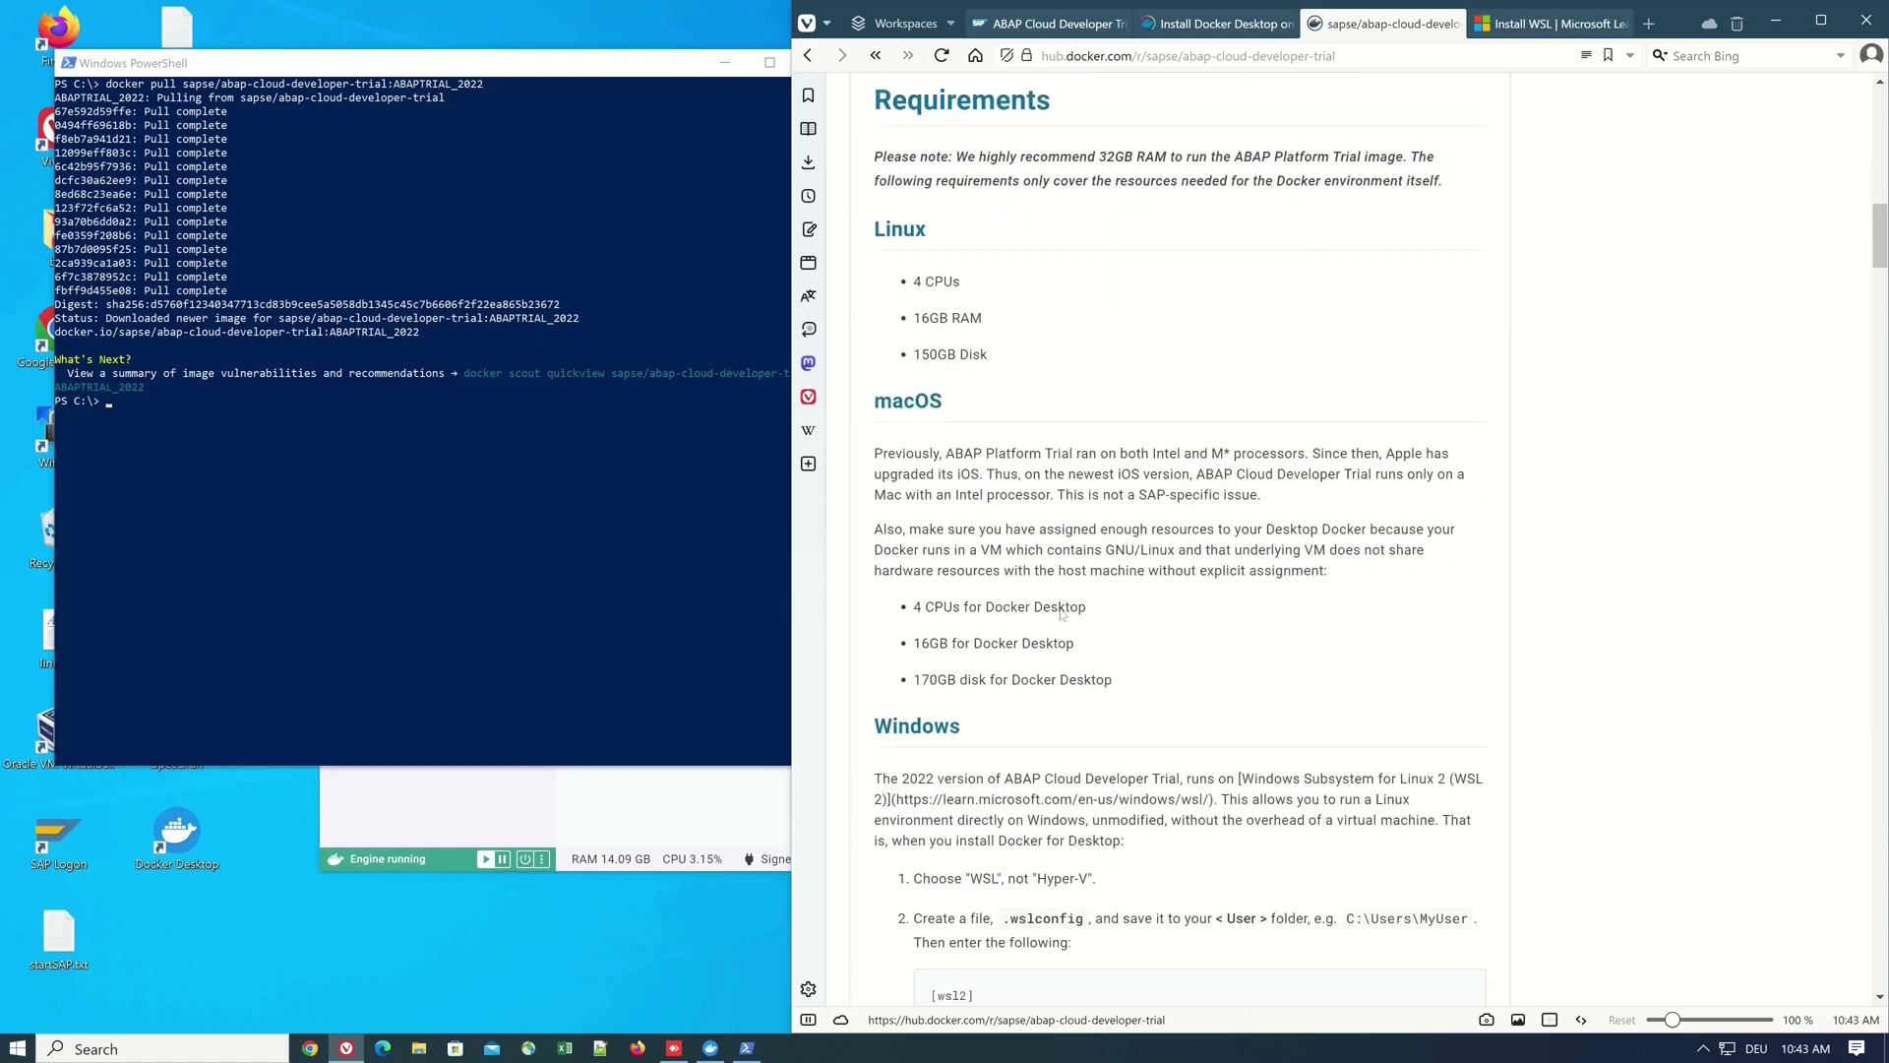
scroll(1060, 604, down, 1)
scroll(1060, 604, down, 2)
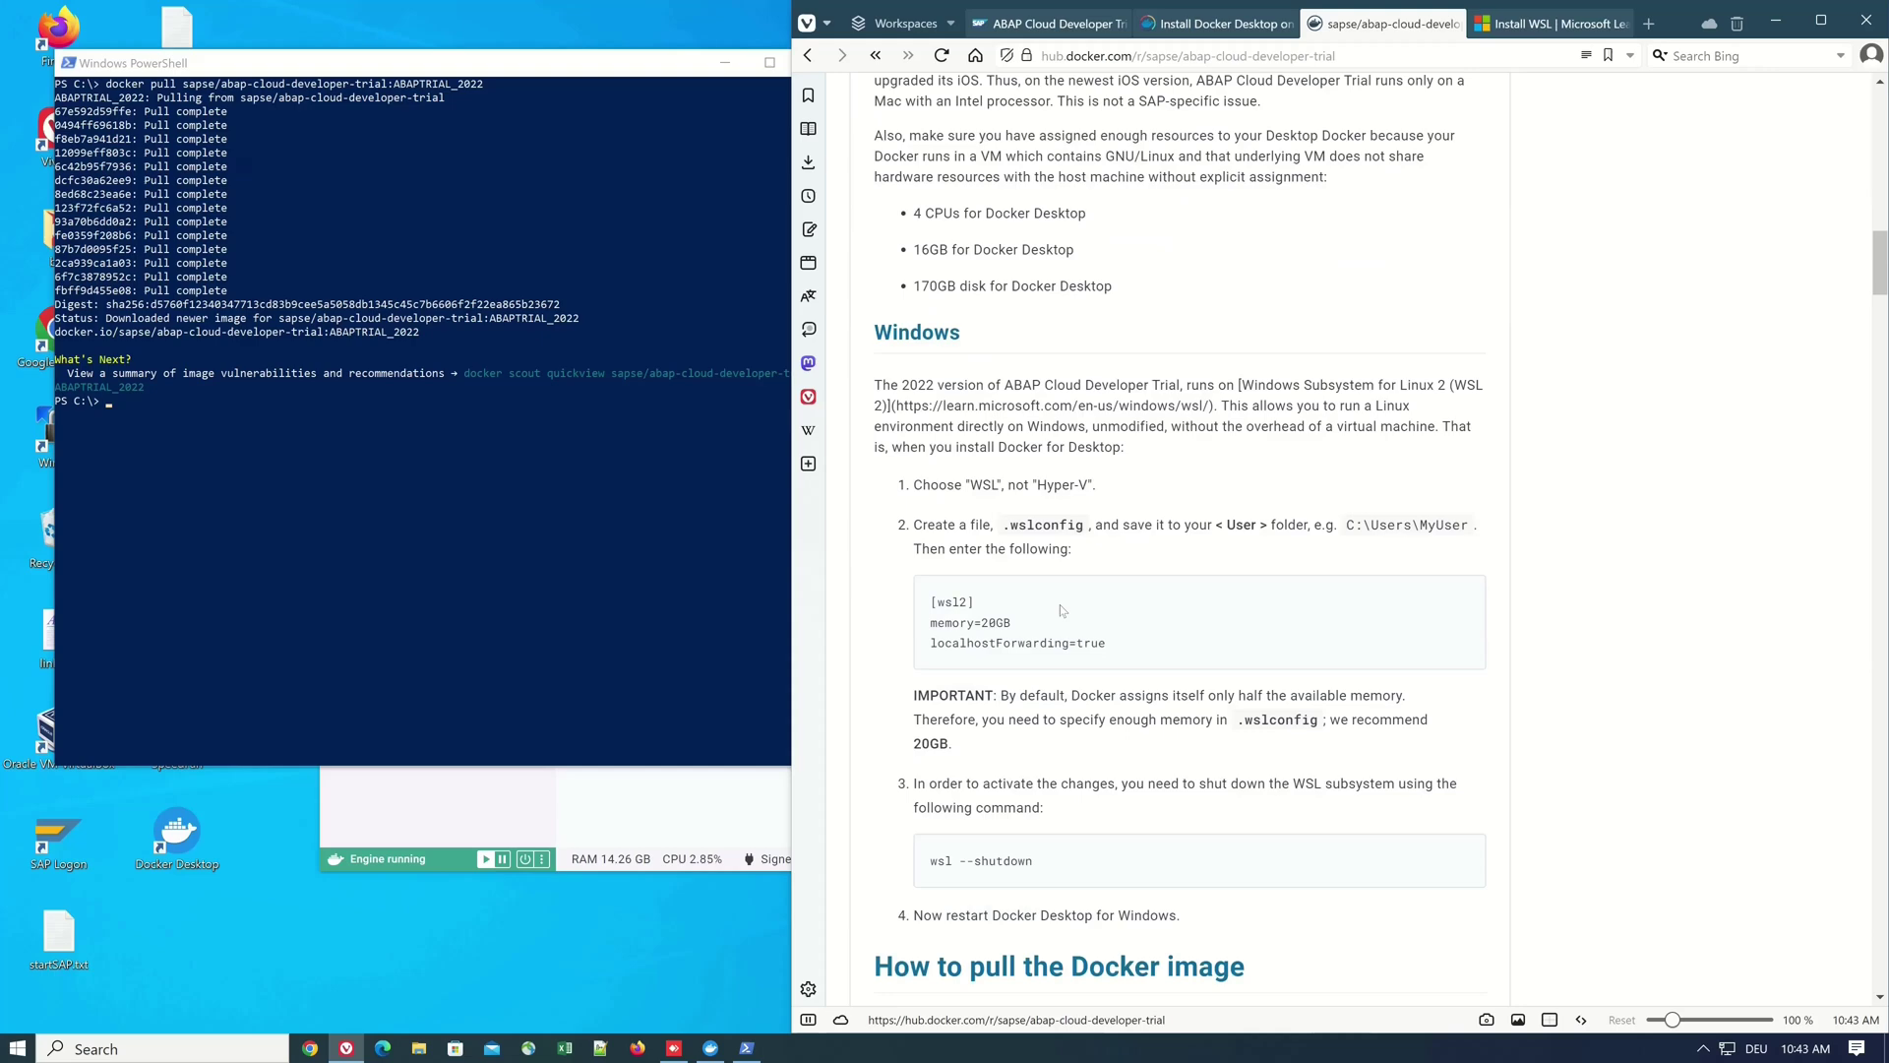
scroll(1060, 610, down, 1)
scroll(1057, 590, down, 3)
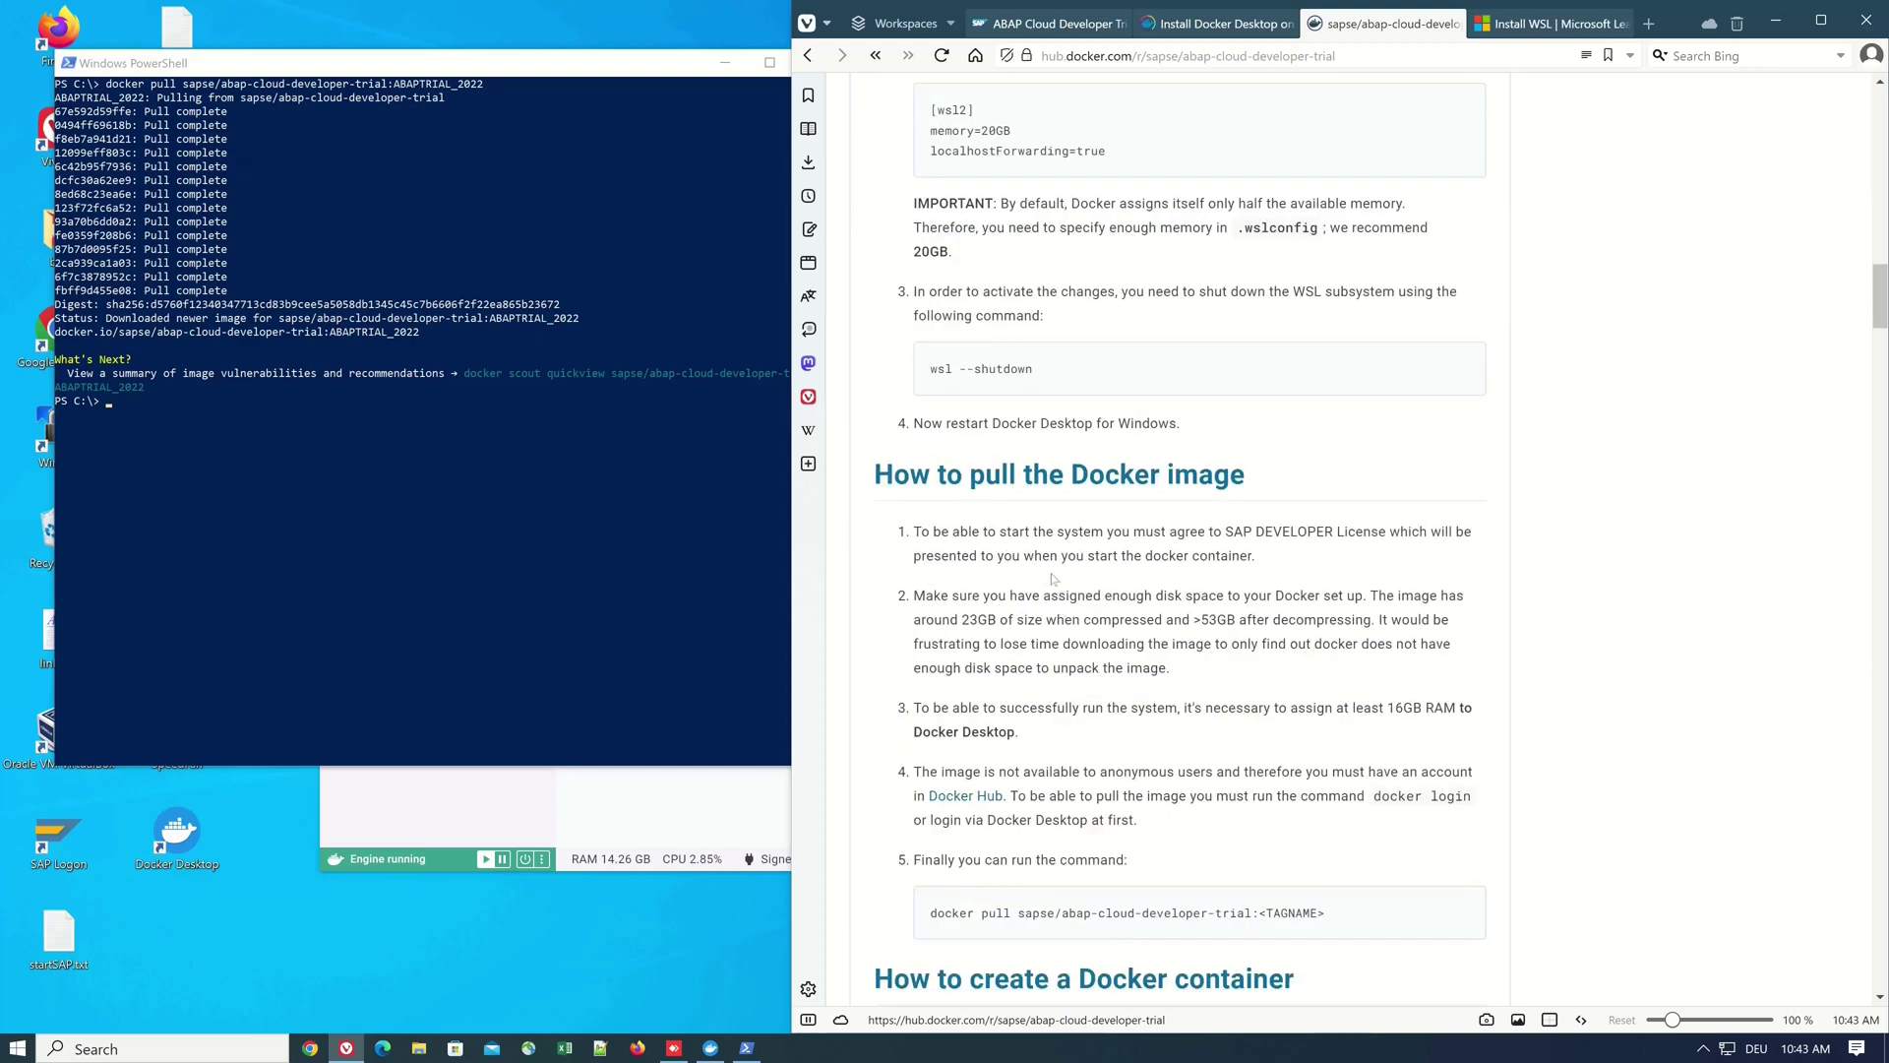
scroll(1041, 592, down, 2)
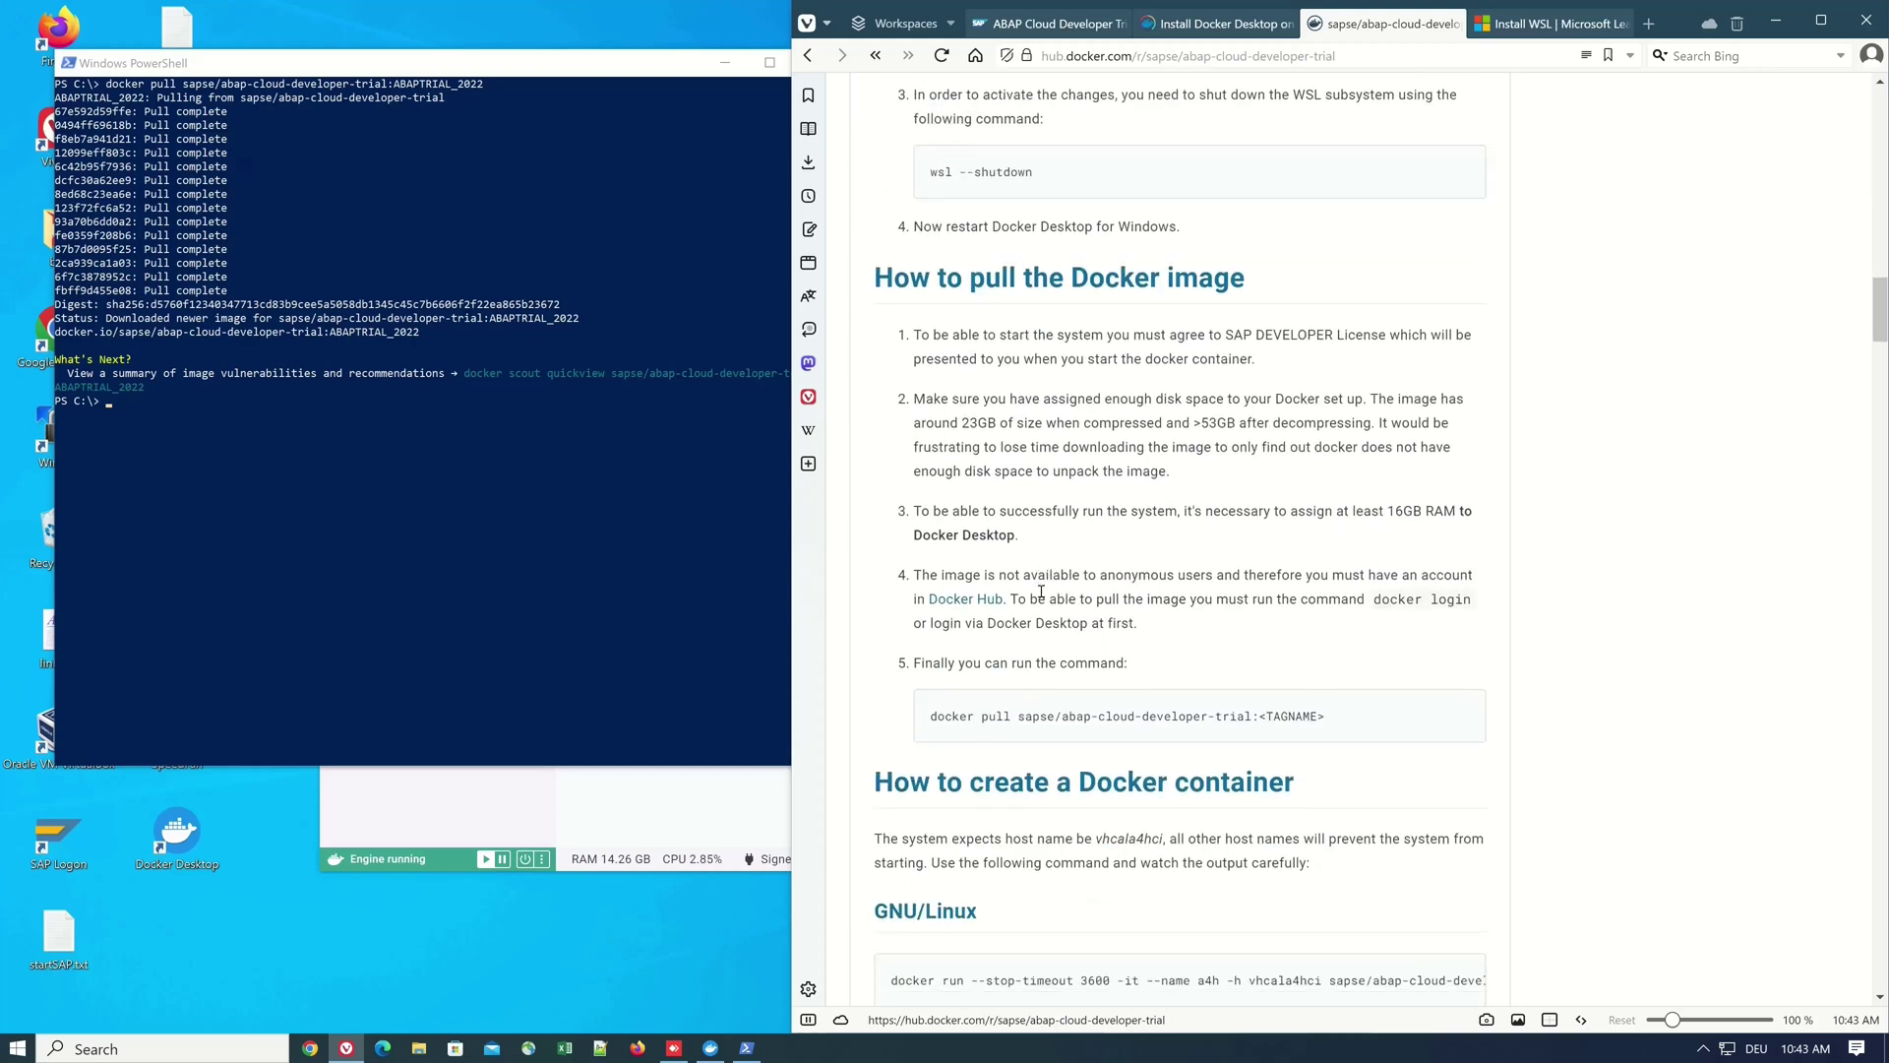
scroll(1041, 593, down, 2)
scroll(1042, 594, down, 2)
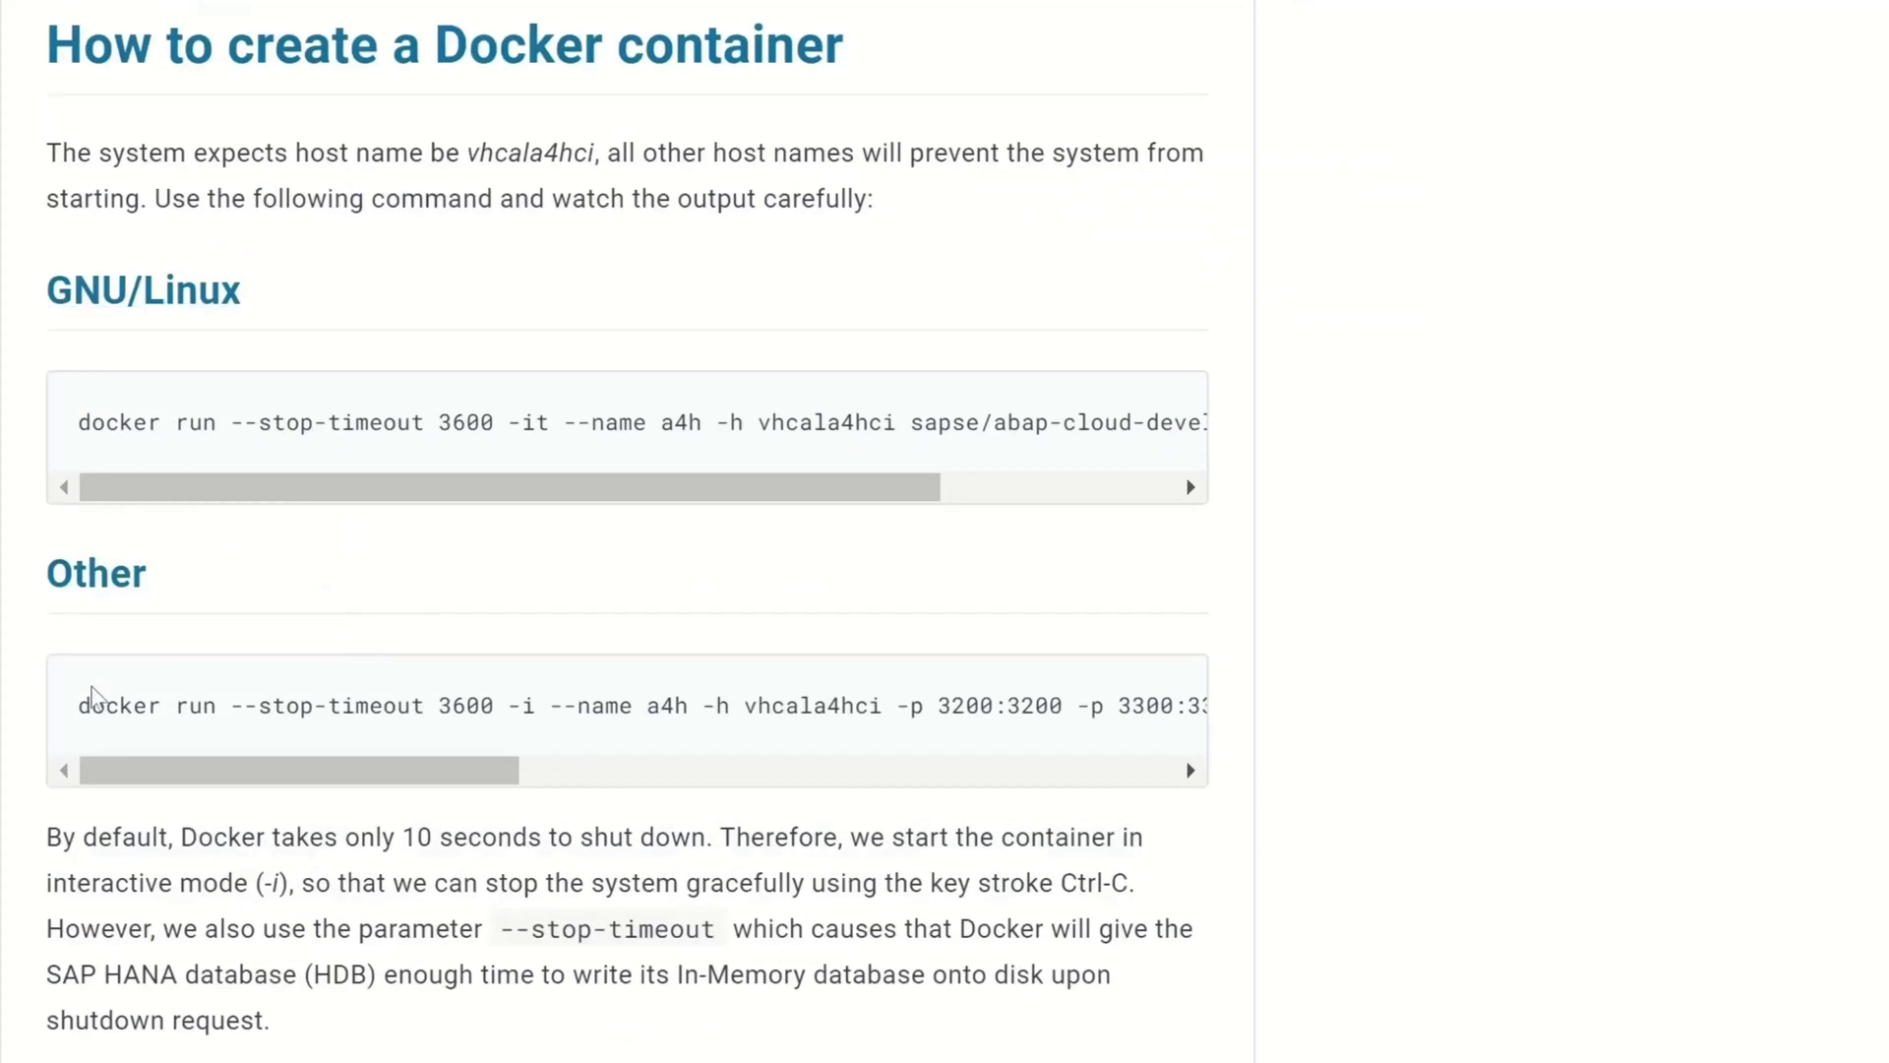
drag(893, 636, 938, 636)
mouse_move(167, 705)
mouse_down()
mouse_move(1364, 720)
mouse_move(1181, 710)
mouse_up()
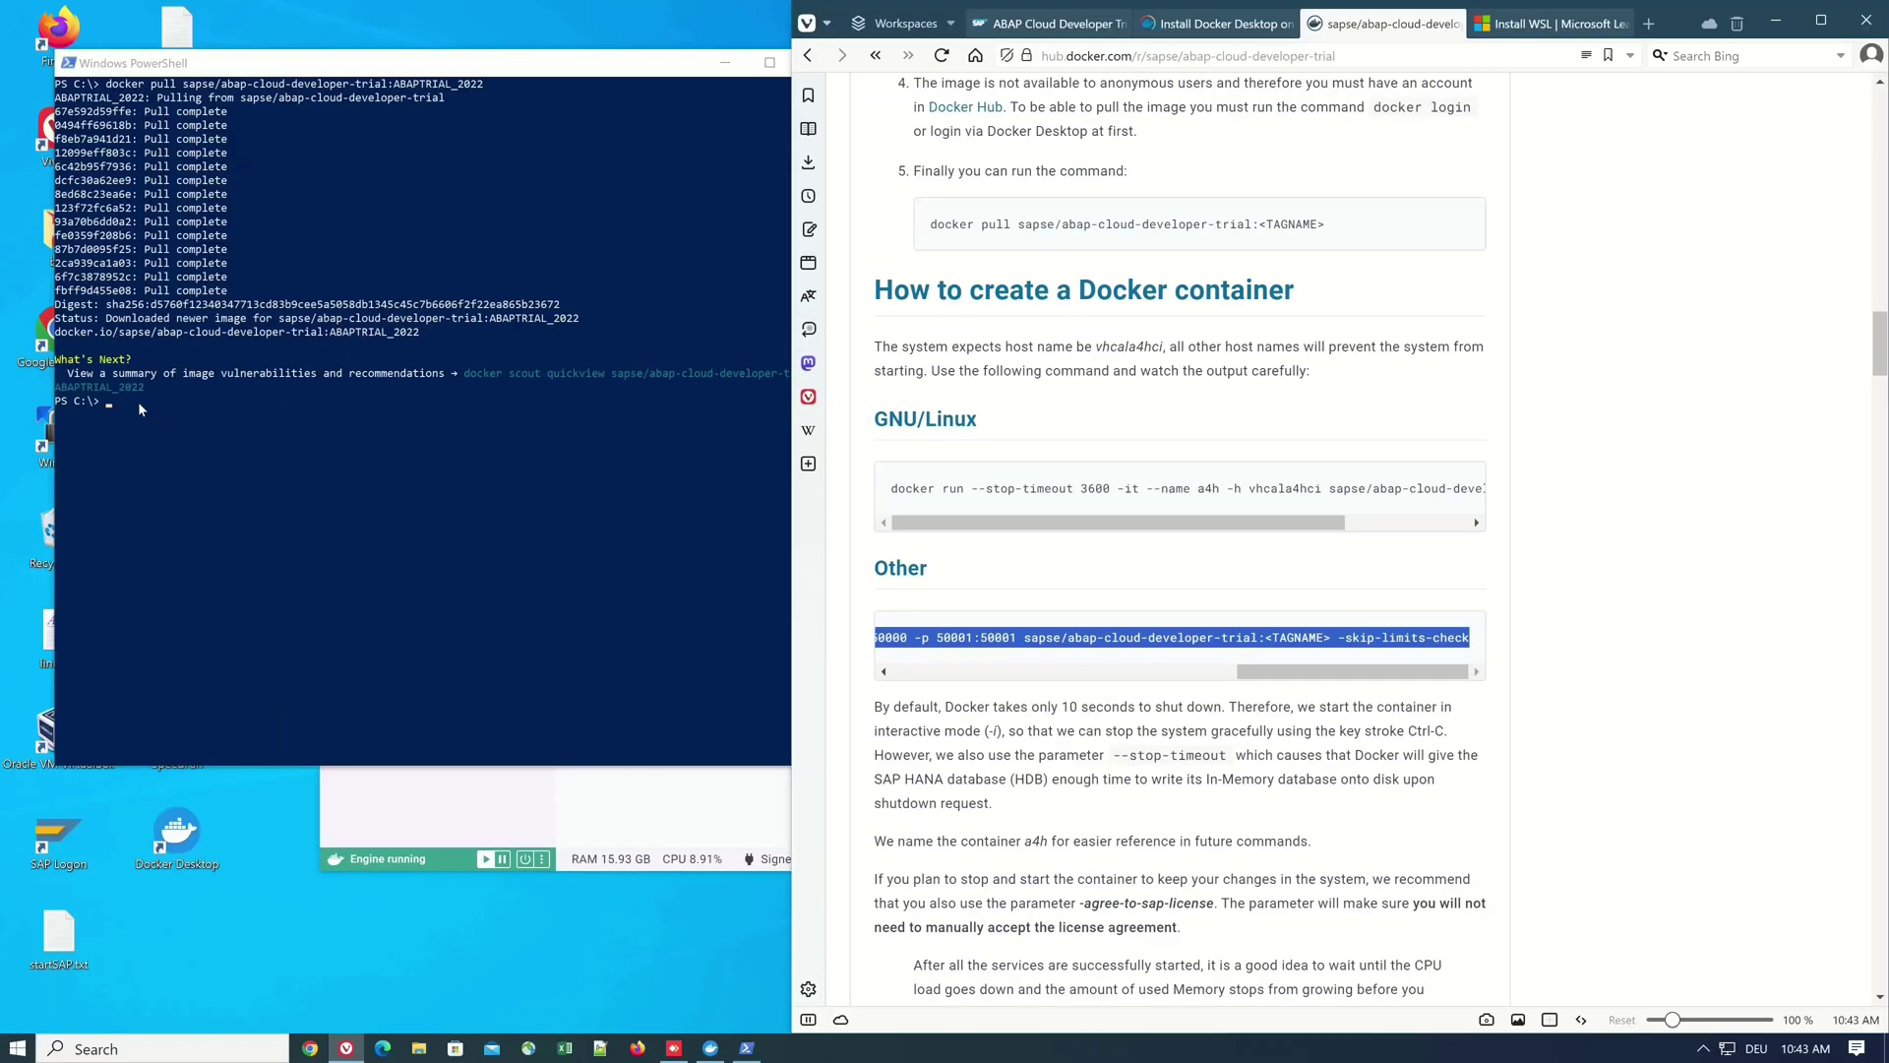
click(138, 403)
text(docker run --stop-timeout 3600 -i --name a4h -h vhcala4hci -p 3200:3200 -p 3300:3300 -p 8443:8443 -p 30213:30213 -p 50000:50000 -p 50001:50001 sapse/abap-cloud-developer-trial:<TAGNAME> -skip-limits-check)
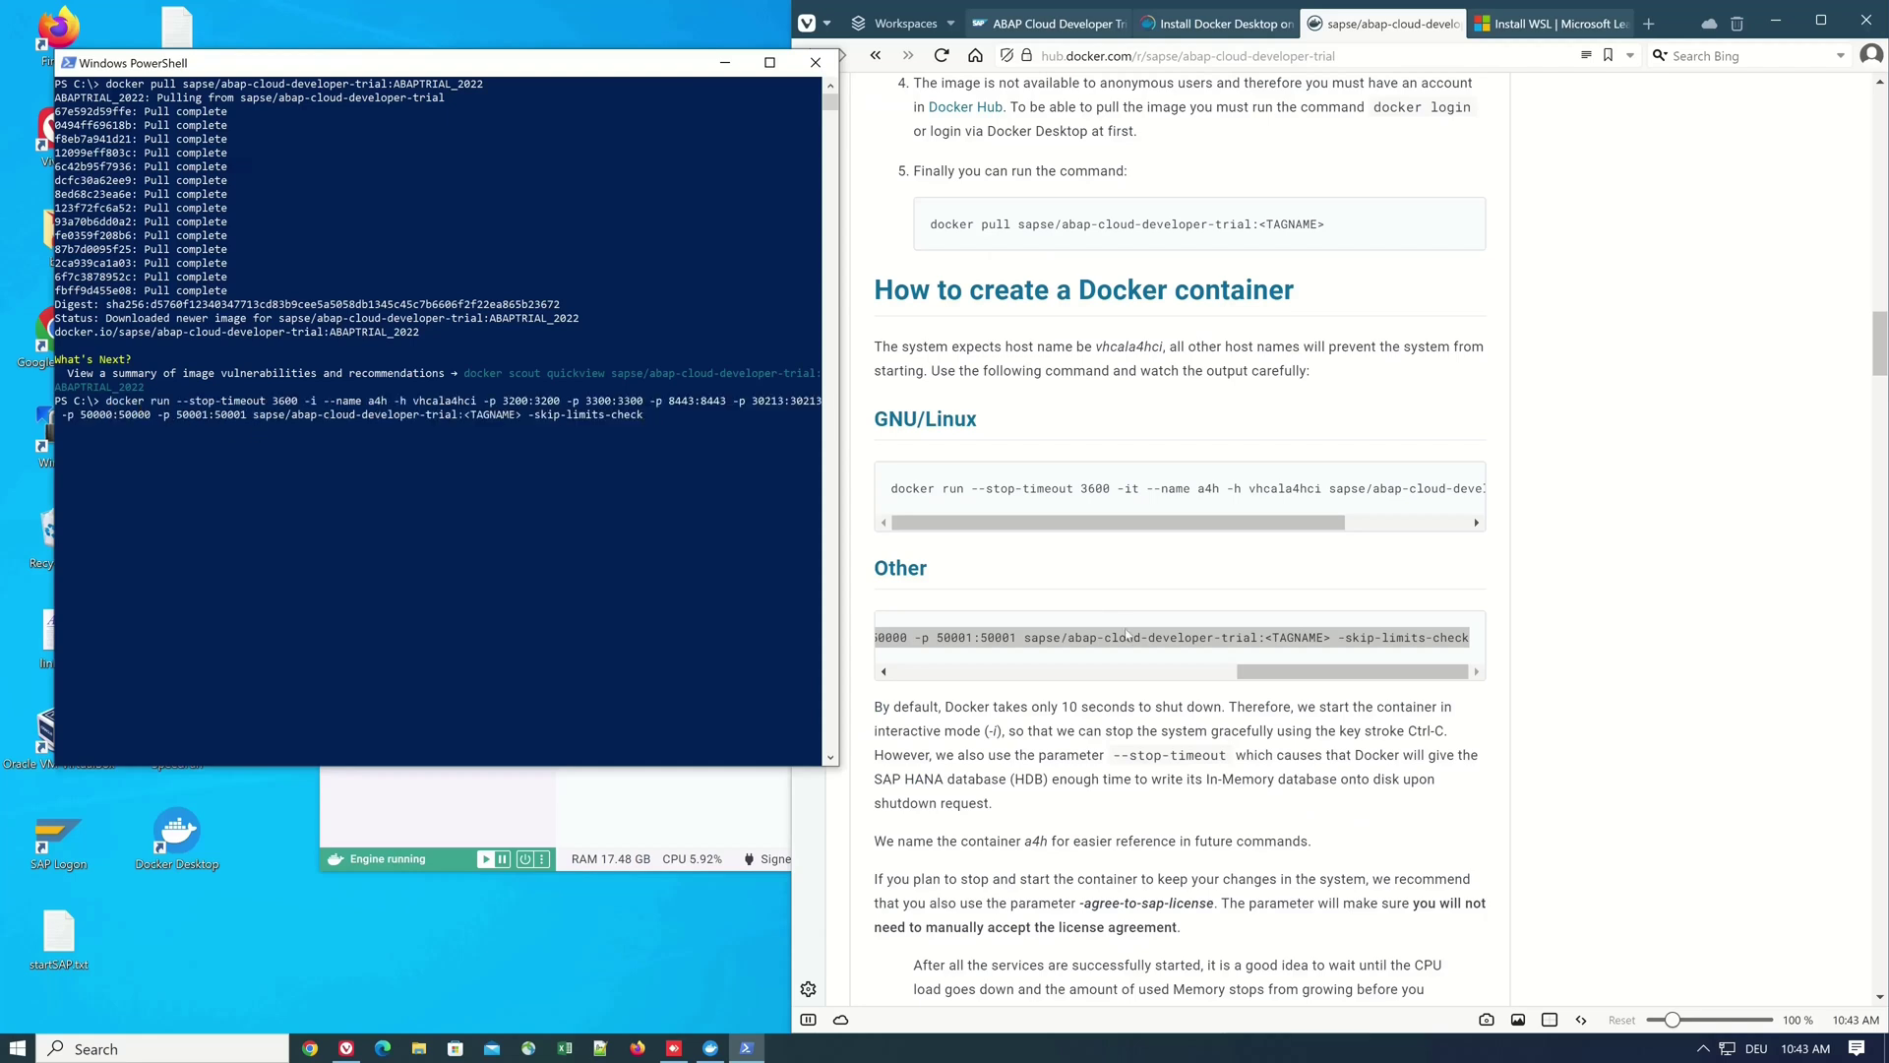
scroll(1117, 802, down, 1)
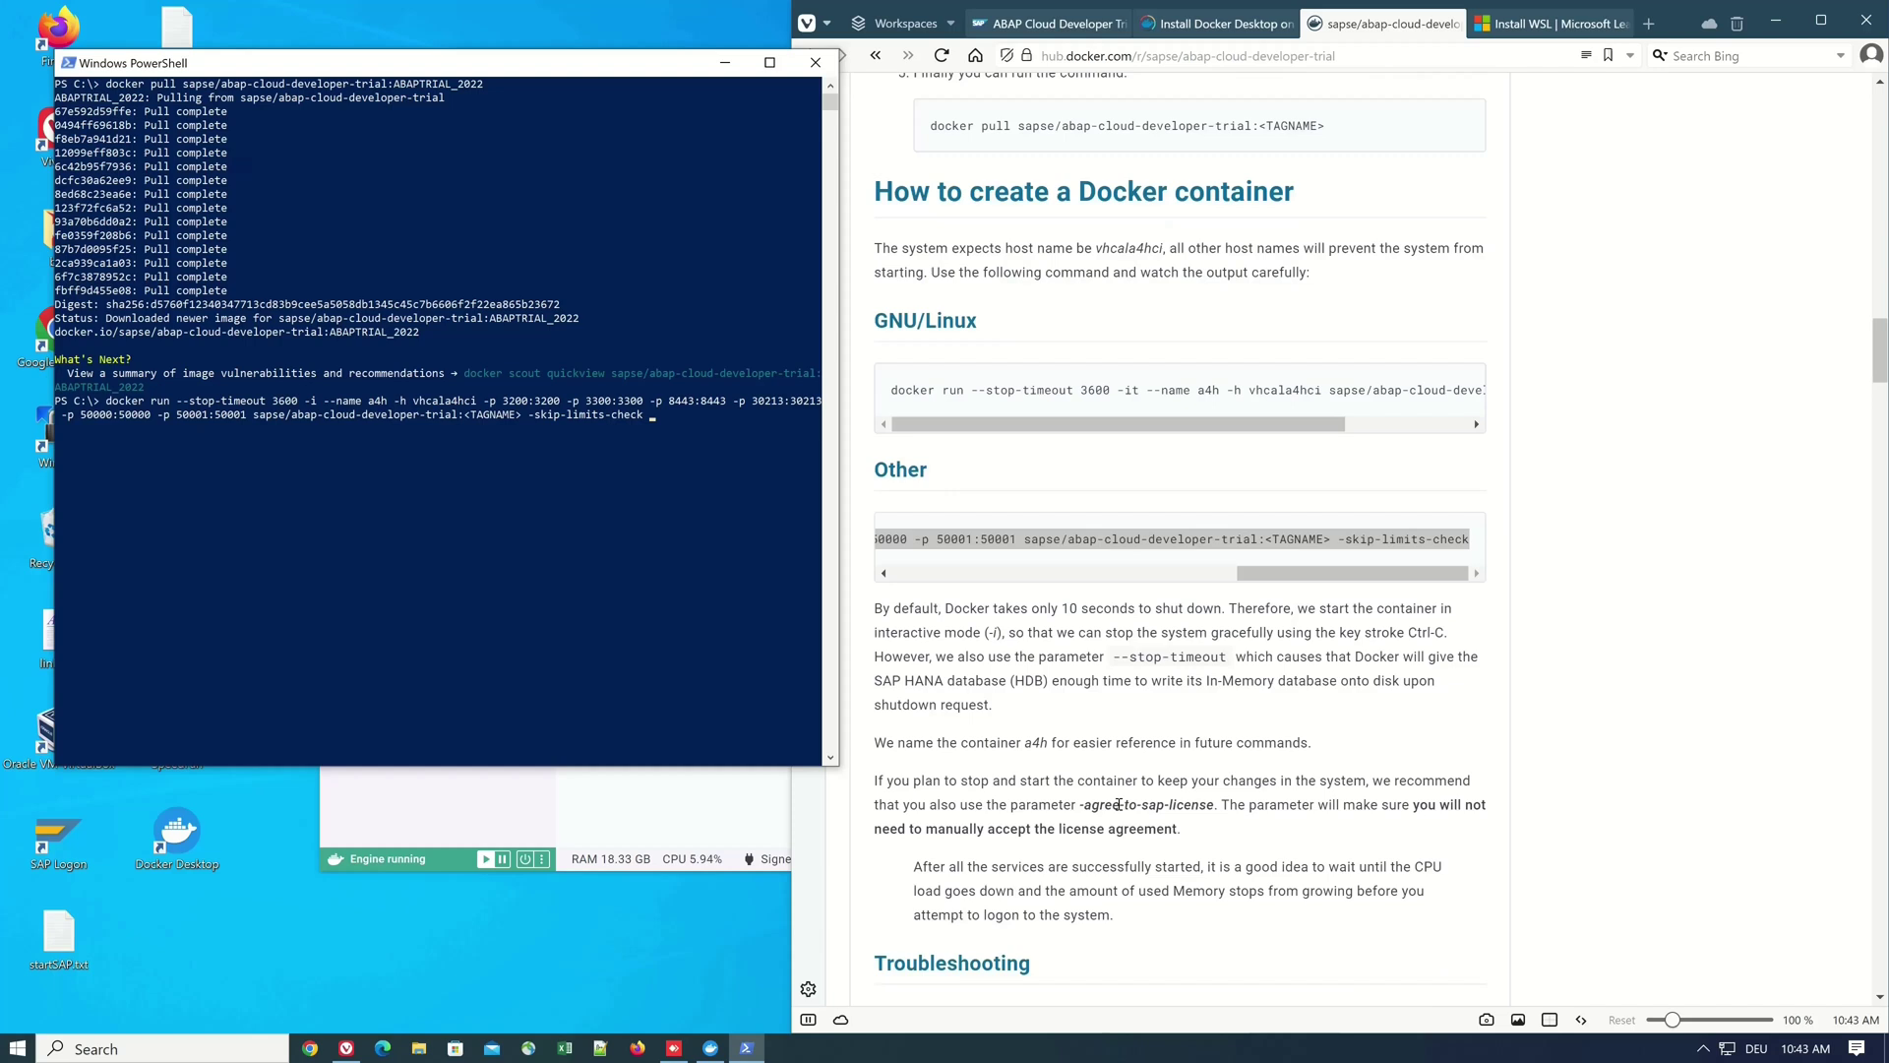
Append -agree-to-sap-license to the pending docker run command, then show the image's Tags page
drag(1079, 805, 1215, 805)
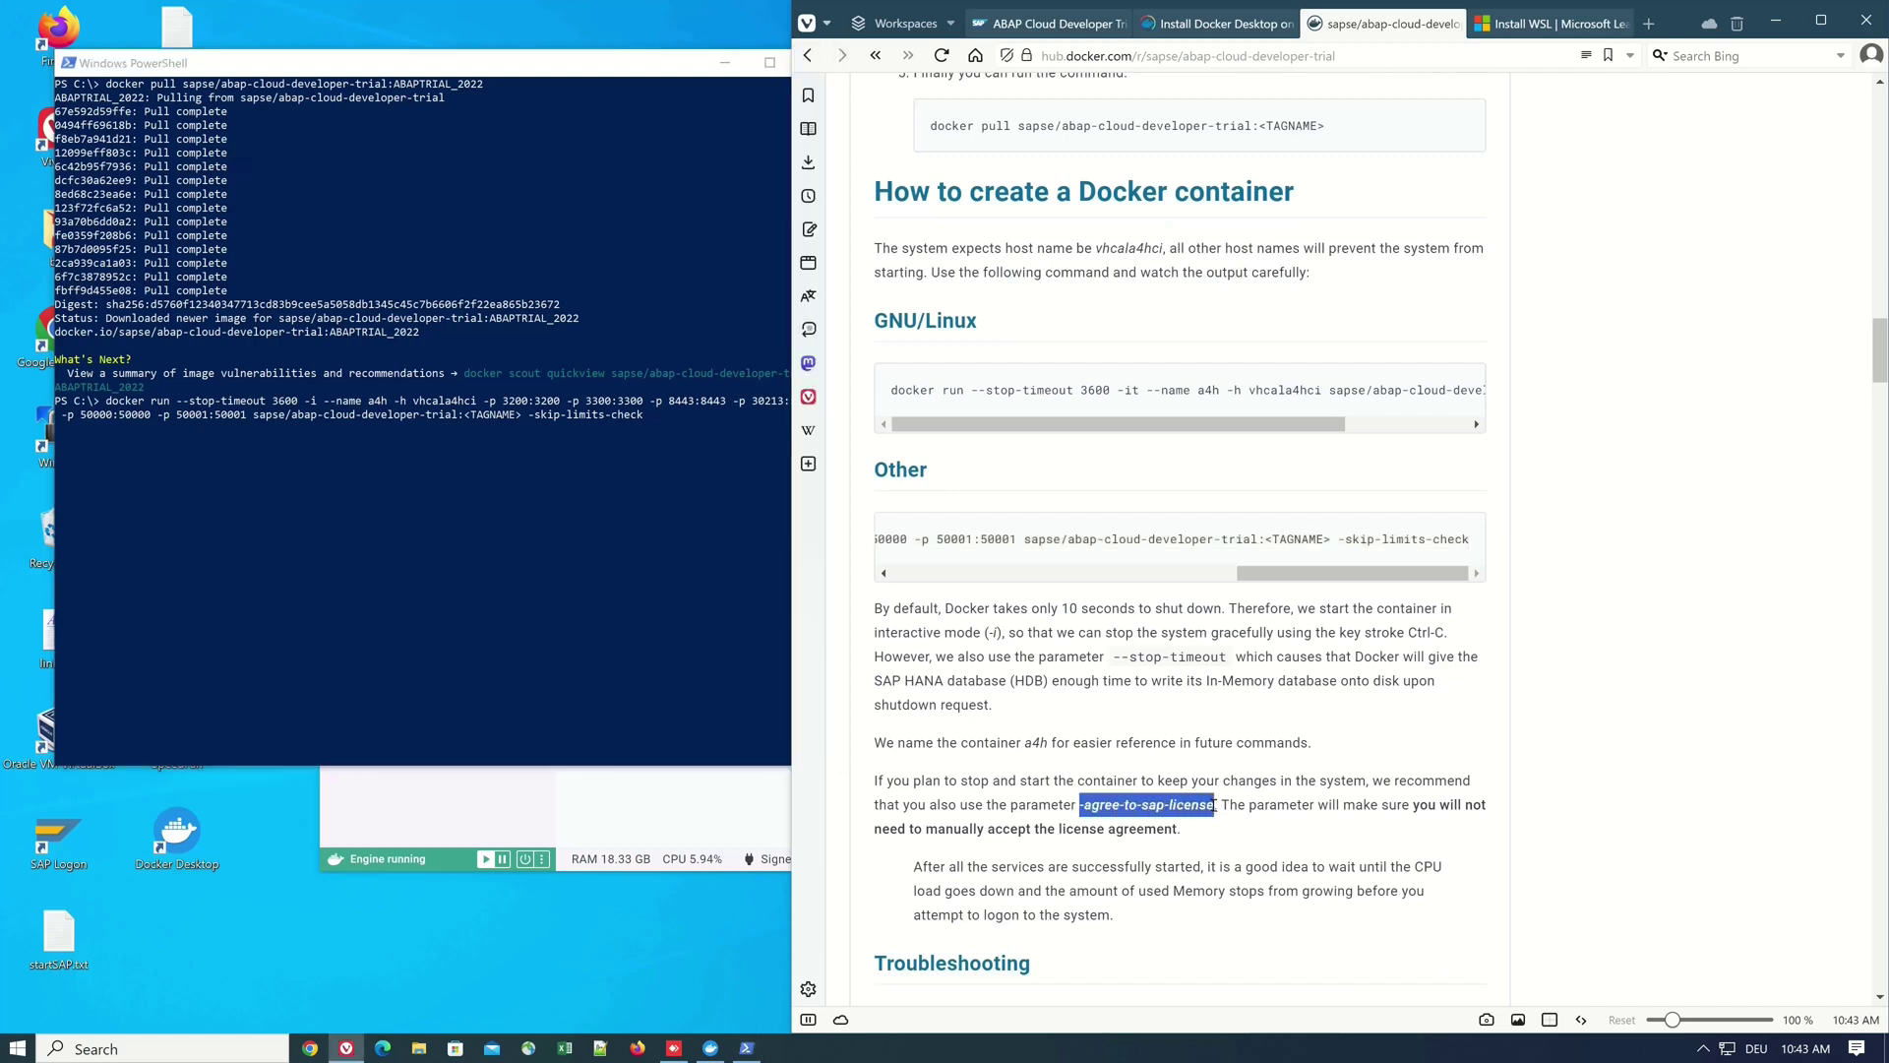
click(660, 420)
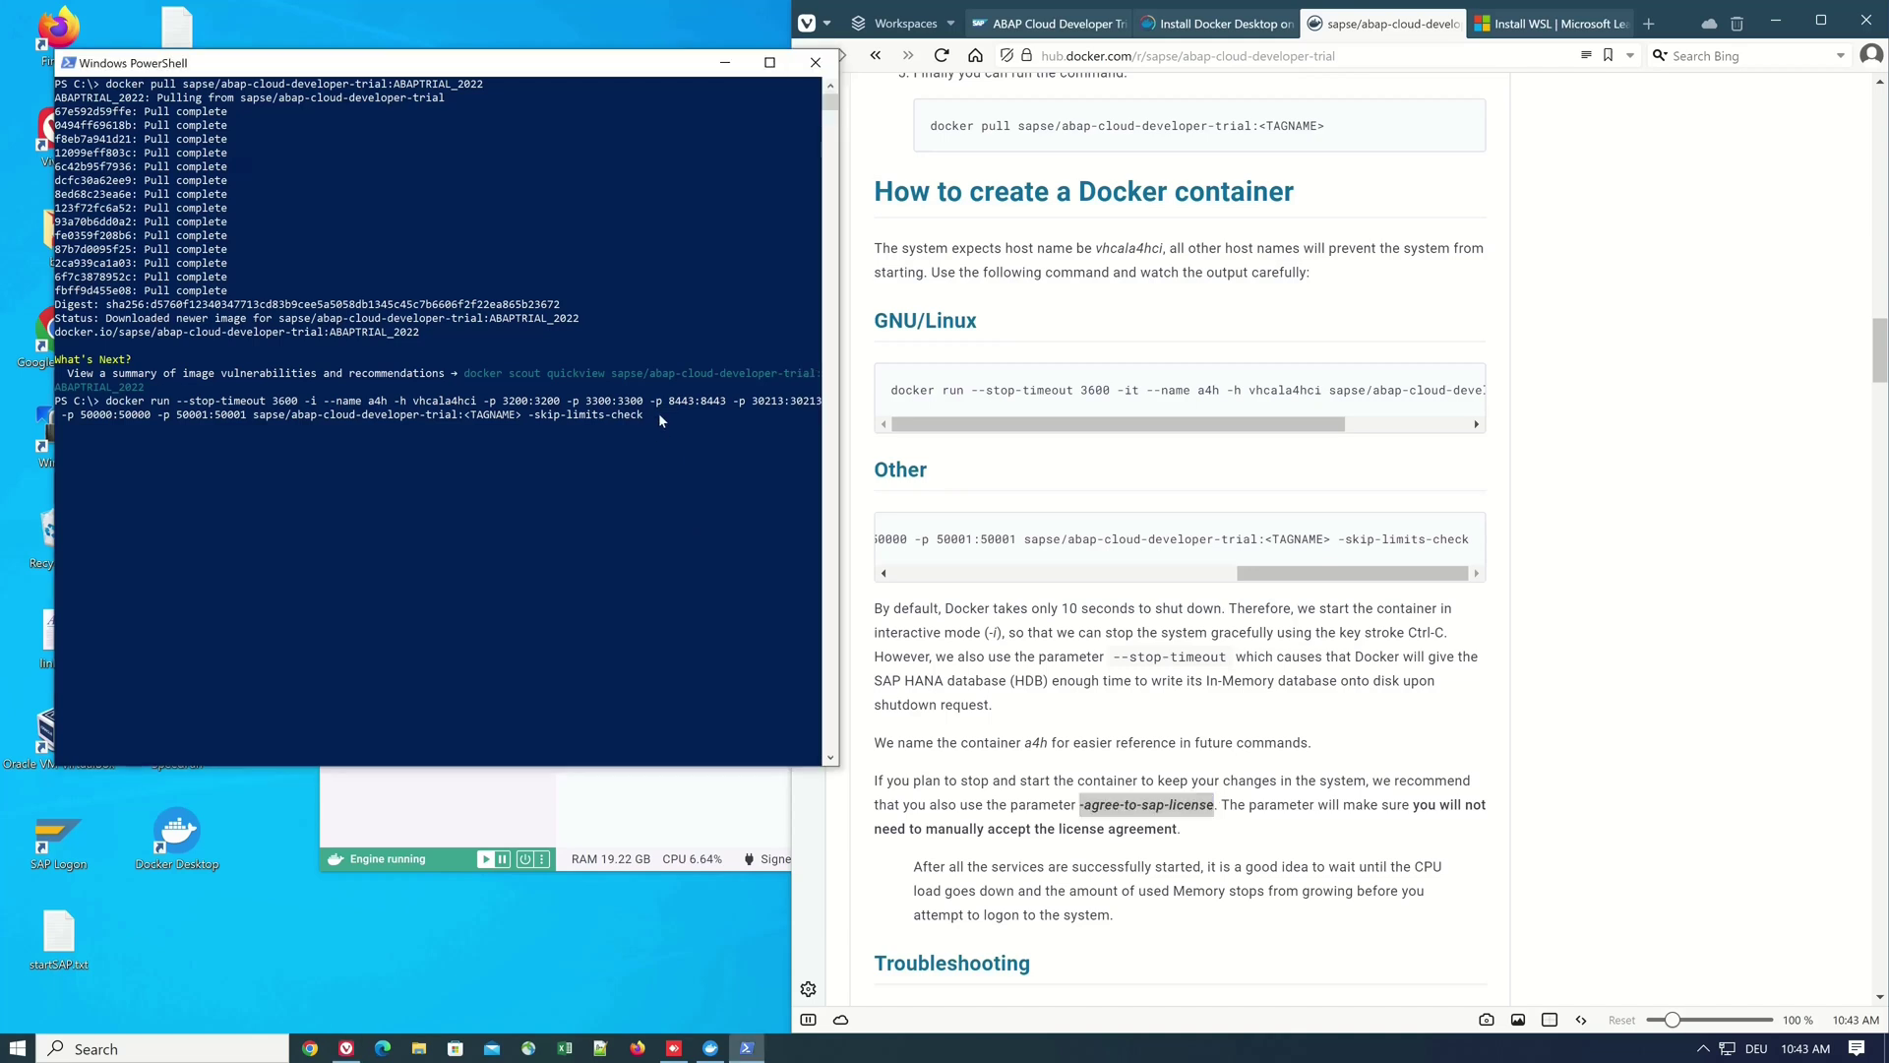
click(645, 420)
key(Escape)
right_click(655, 418)
scroll(1594, 510, up, 5)
scroll(1595, 510, up, 5)
scroll(1595, 510, up, 5)
scroll(1595, 510, up, 5)
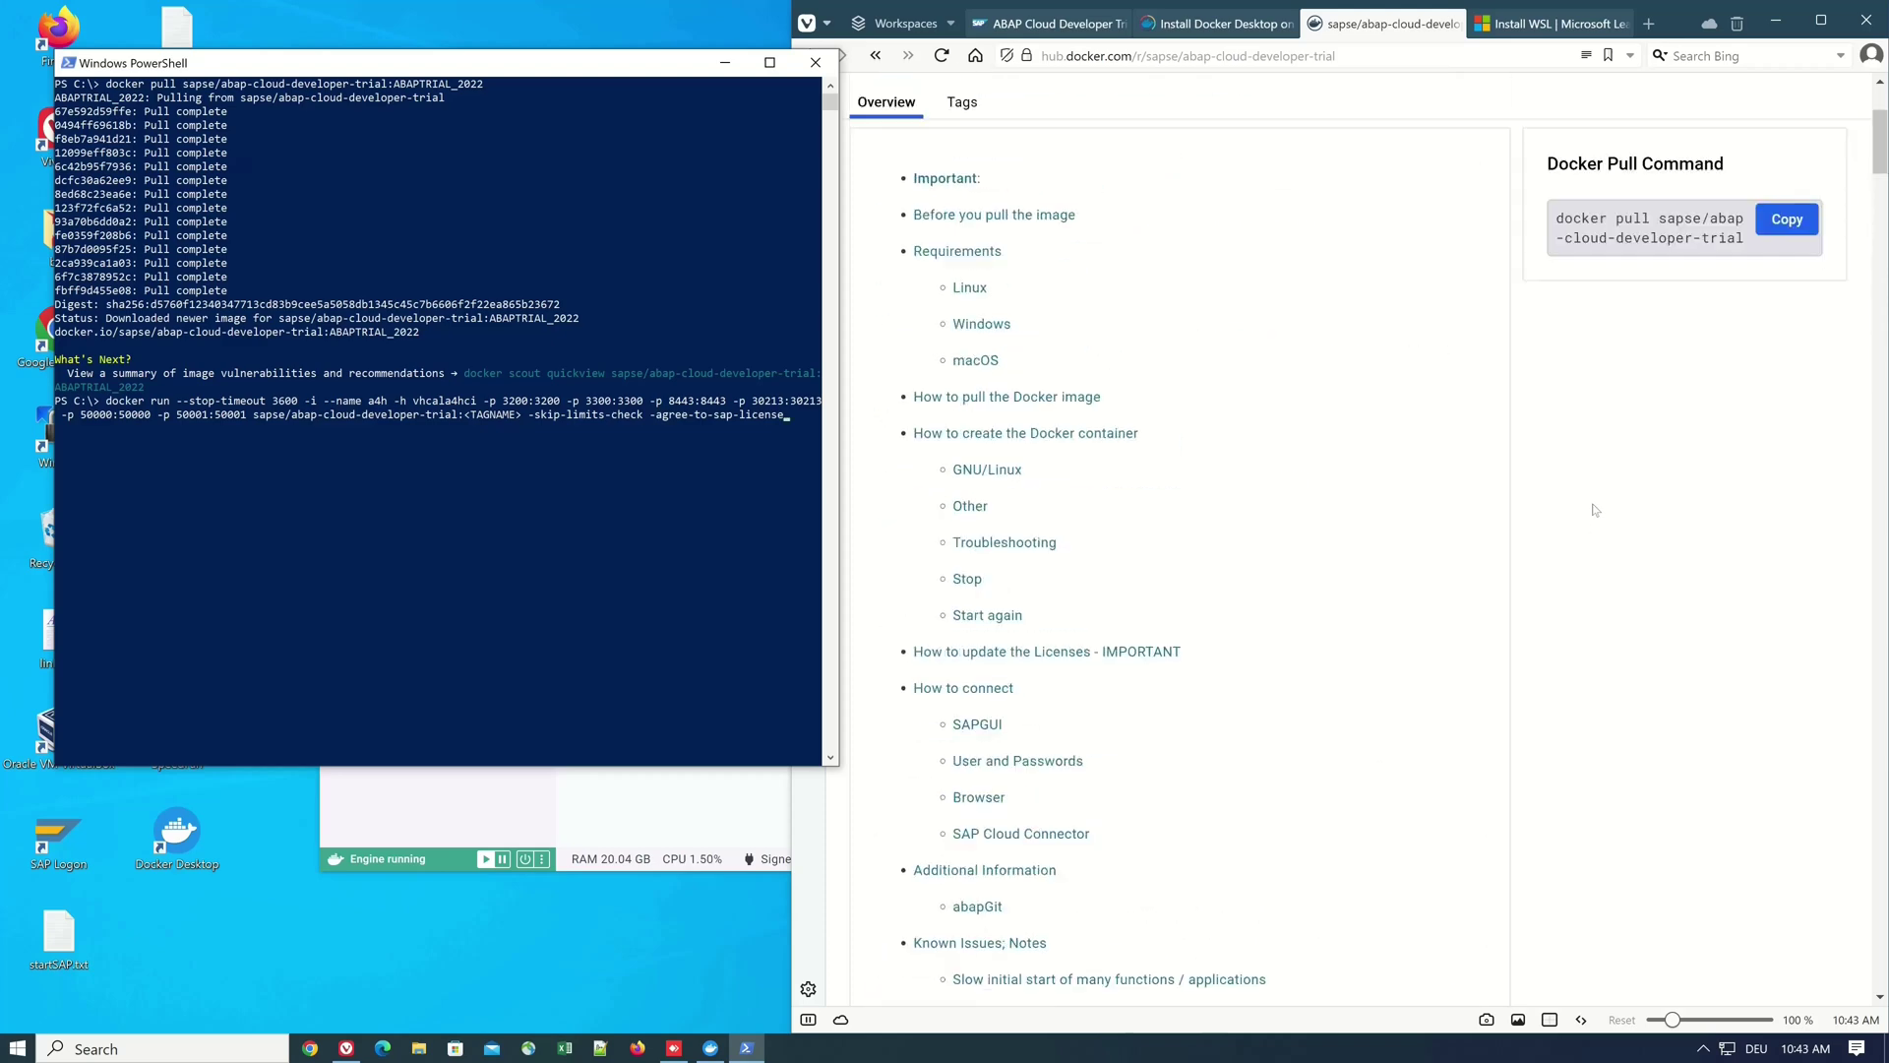
scroll(1594, 509, up, 2)
click(962, 399)
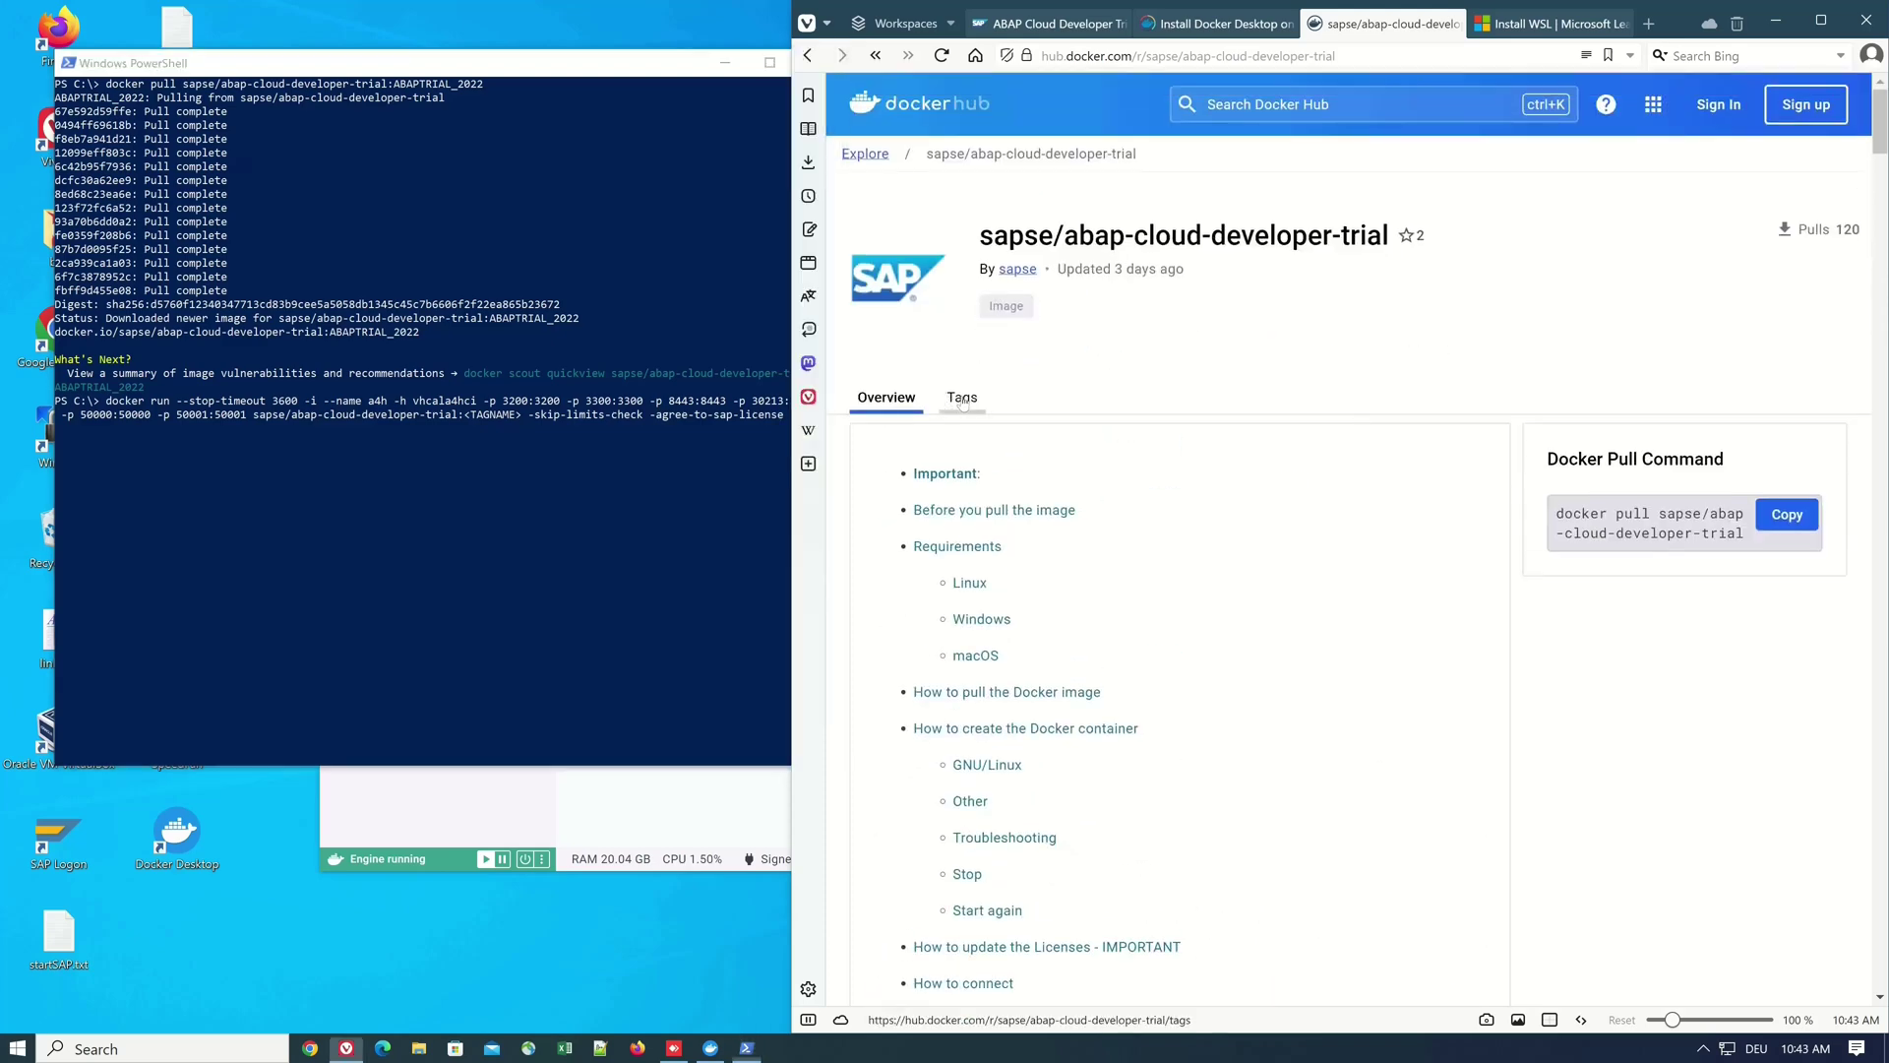
Swap the <TAGNAME> placeholder in the docker run command for the copied ABAPTRIAL_2022 tag
double_click(1743, 544)
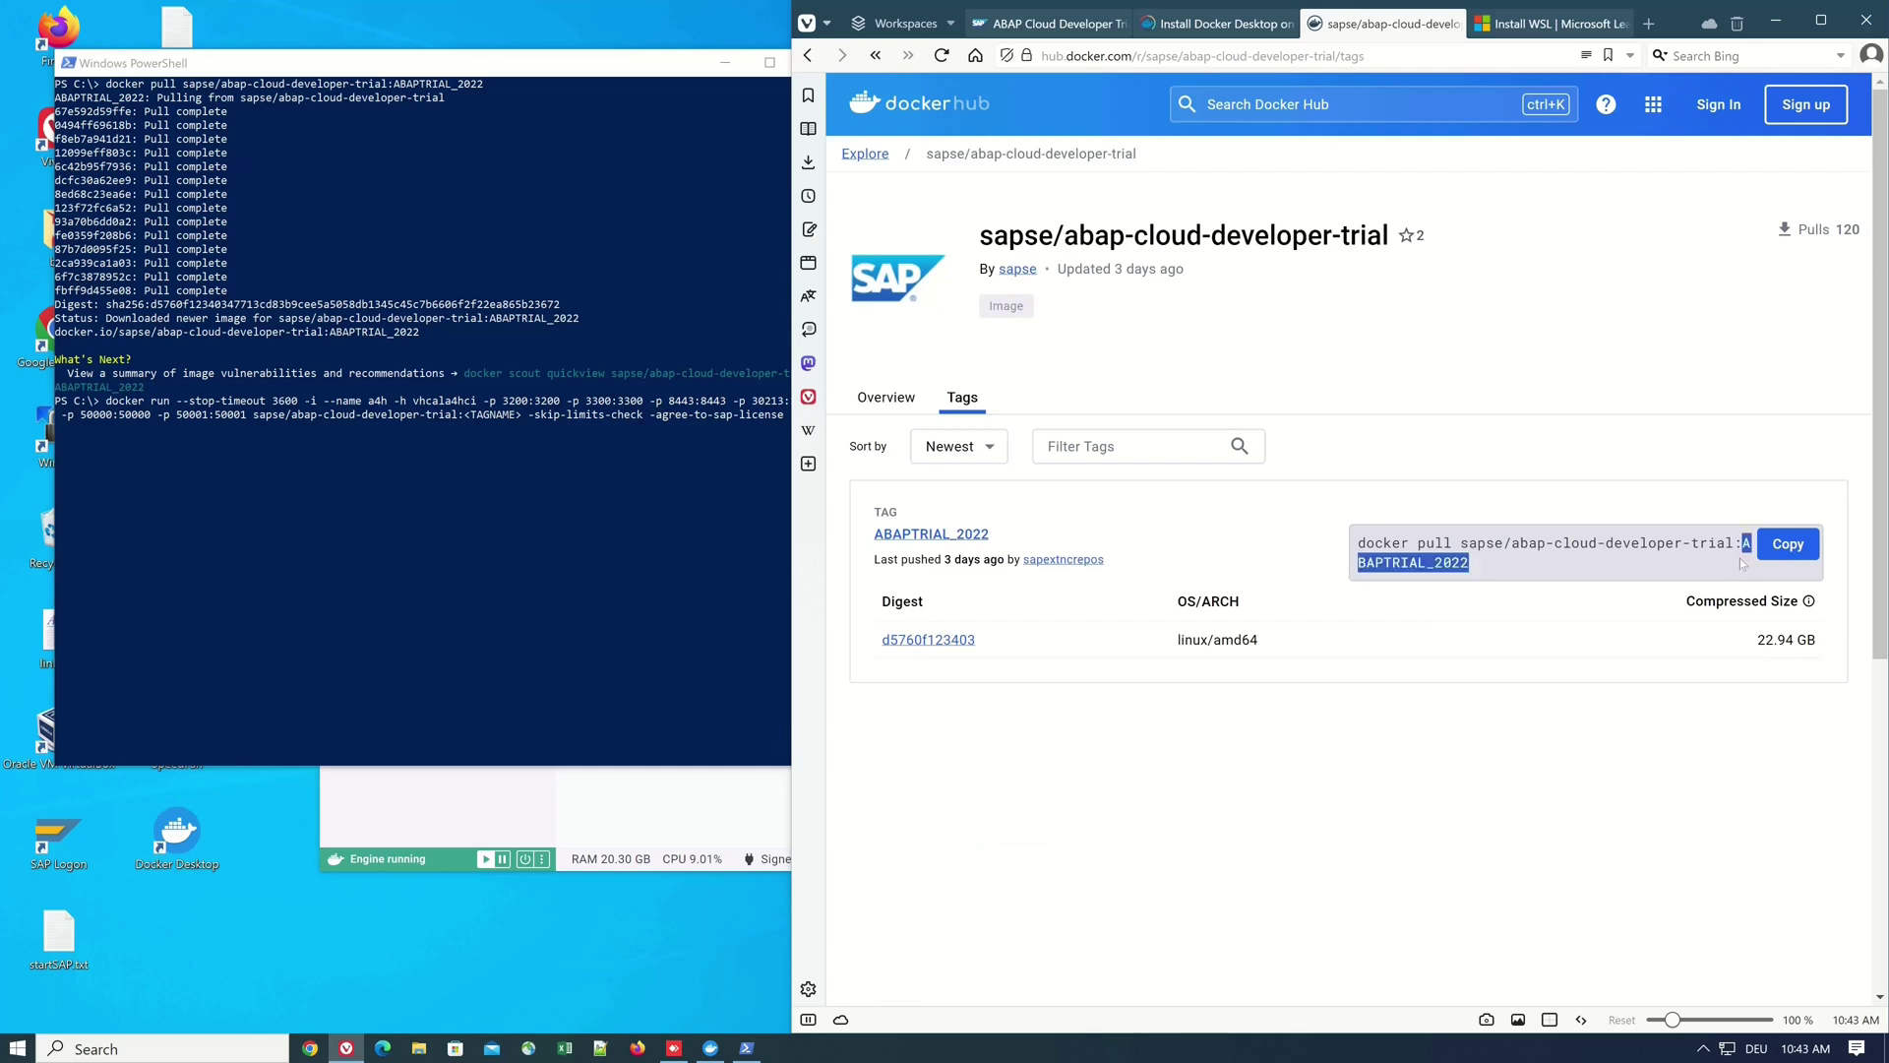
right_click(1484, 571)
click(1520, 579)
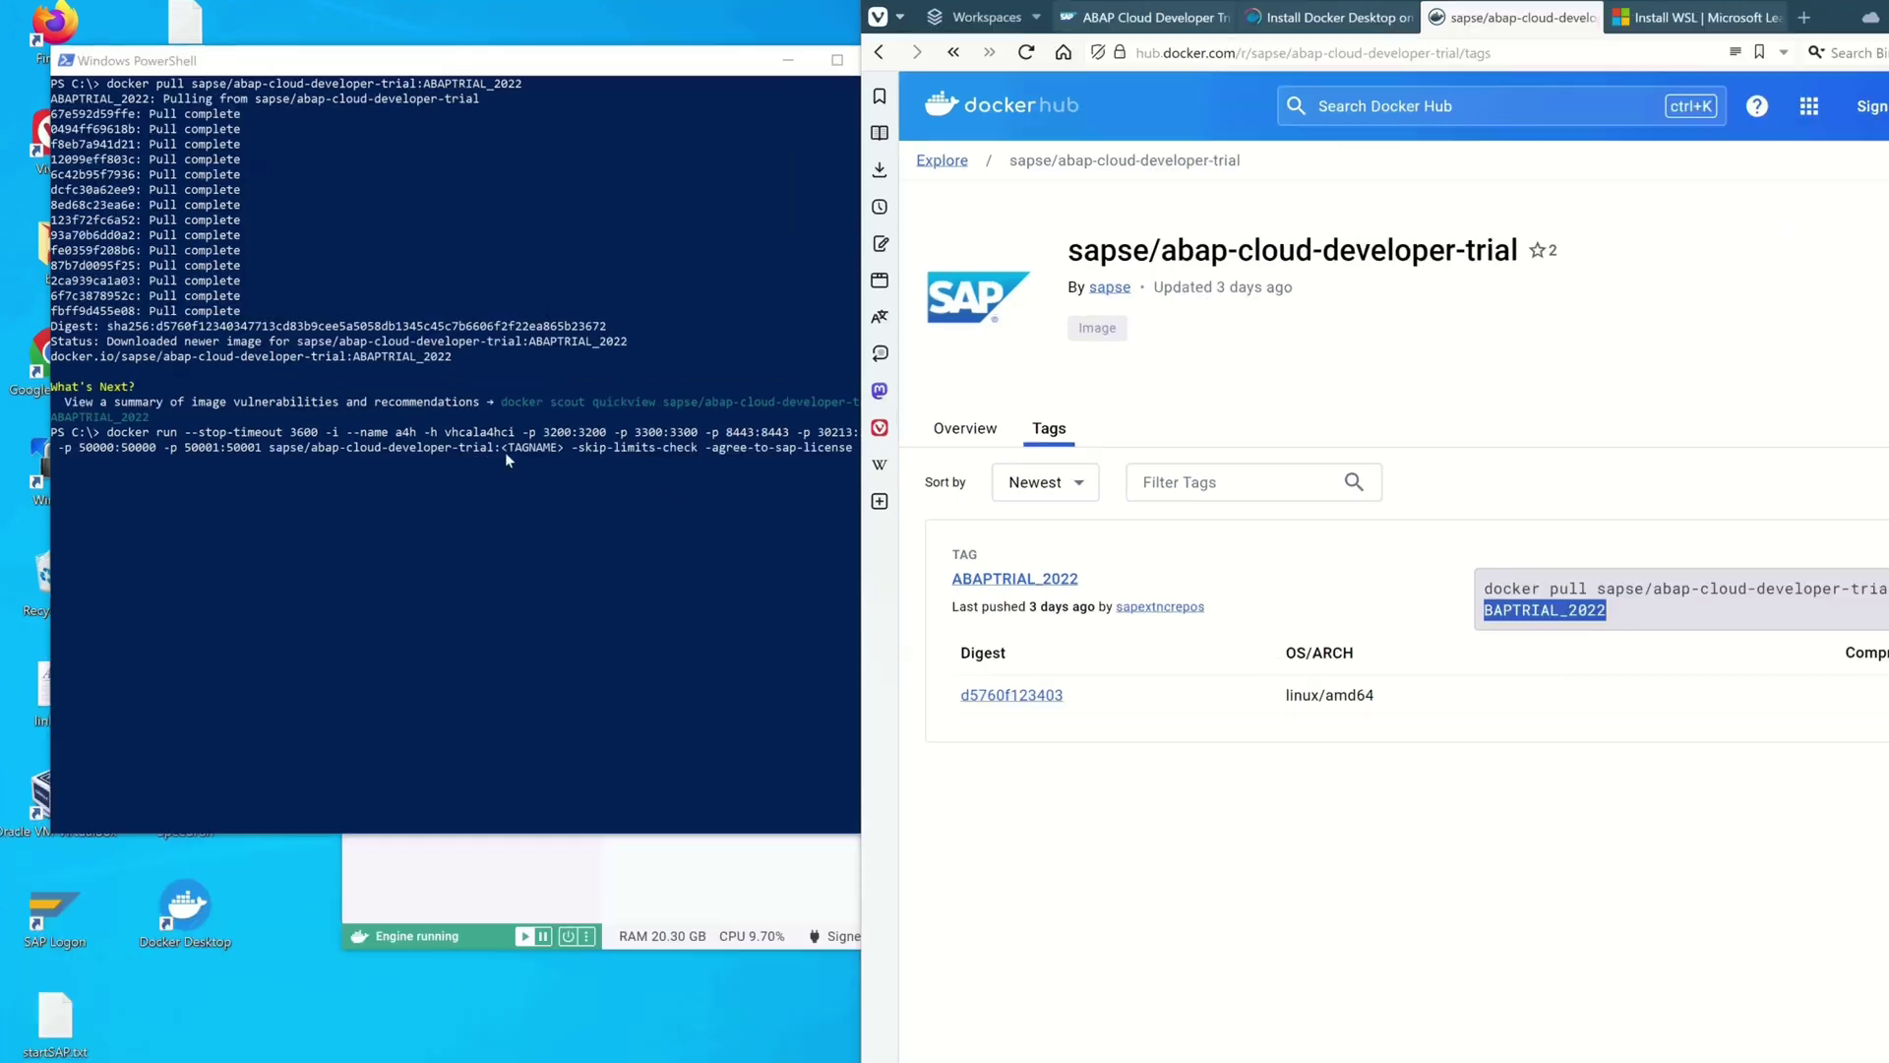
click(505, 452)
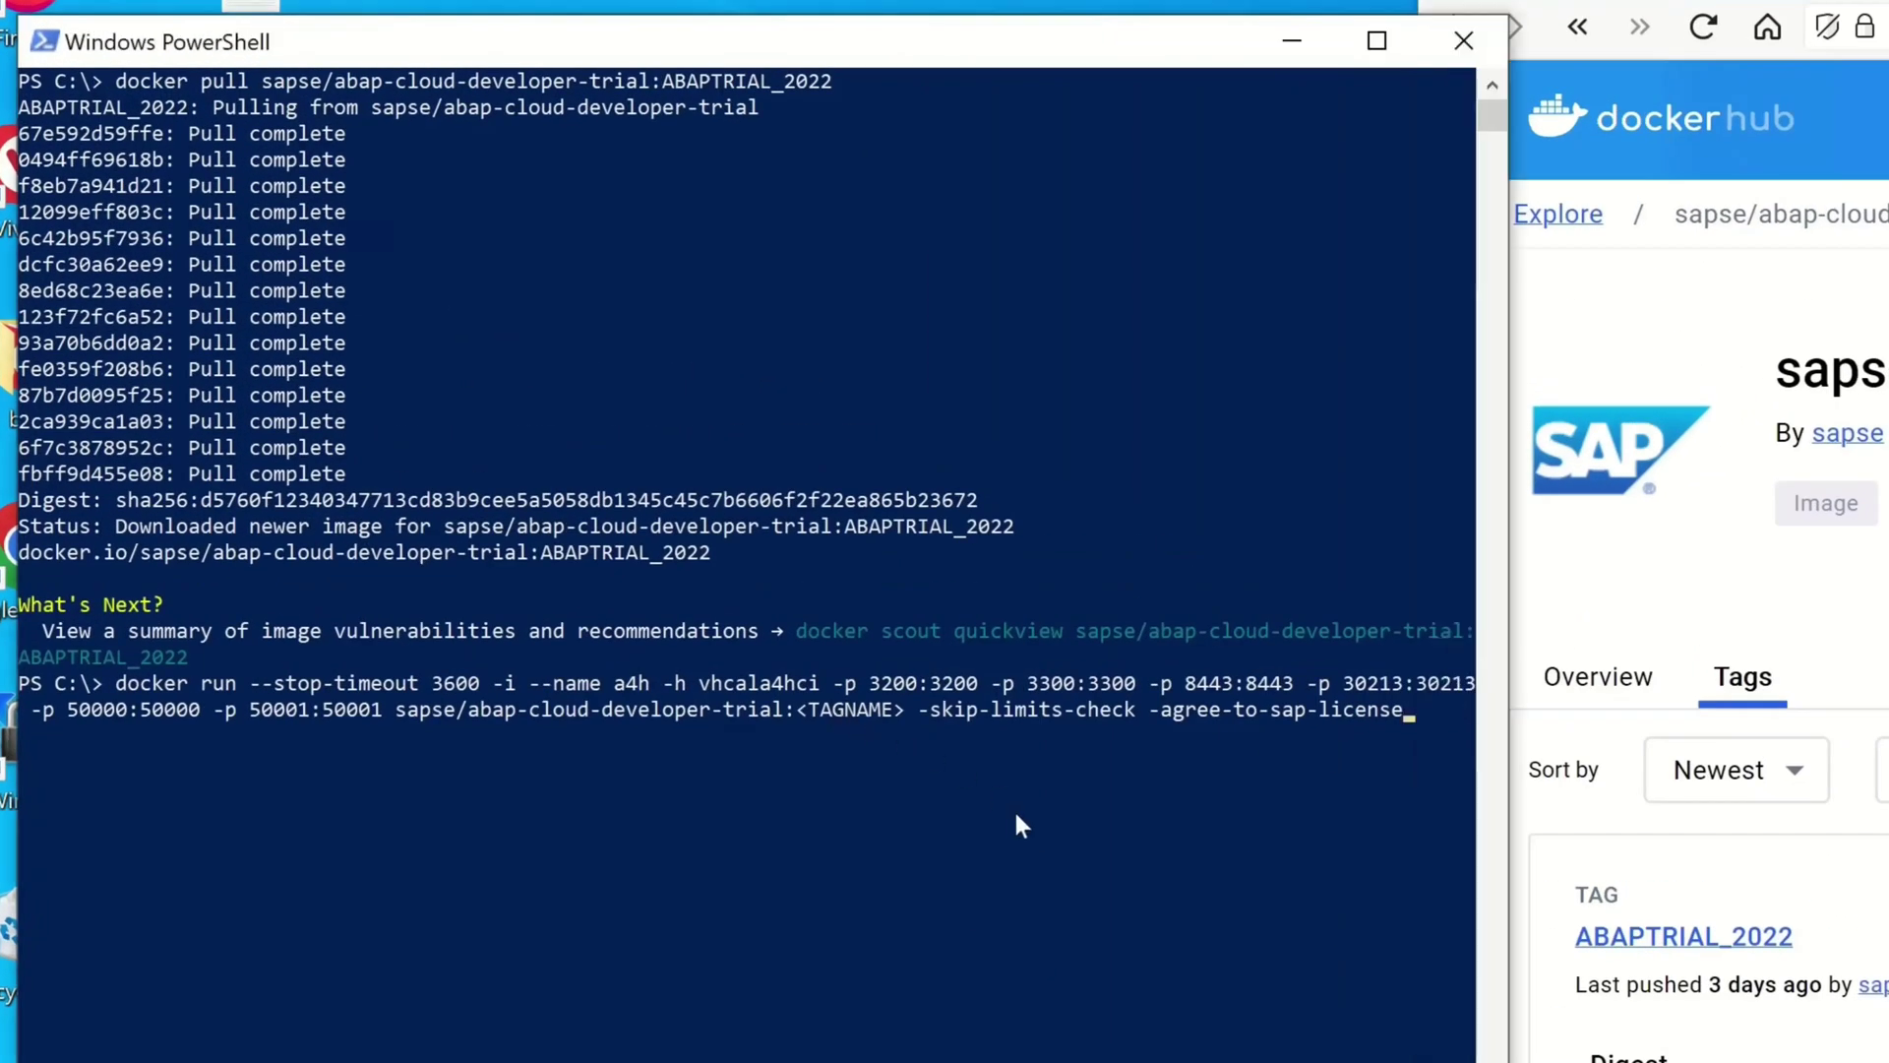
key(Left)
key(Left)
key(Left)
key(Left)
key(Left)
key(Left)
key(Left)
key(Left)
key(Left)
key(Left)
key(Delete)
key(BackSpace)
key(BackSpace)
key(BackSpace)
key(BackSpace)
key(BackSpace)
key(BackSpace)
key(BackSpace)
key(BackSpace)
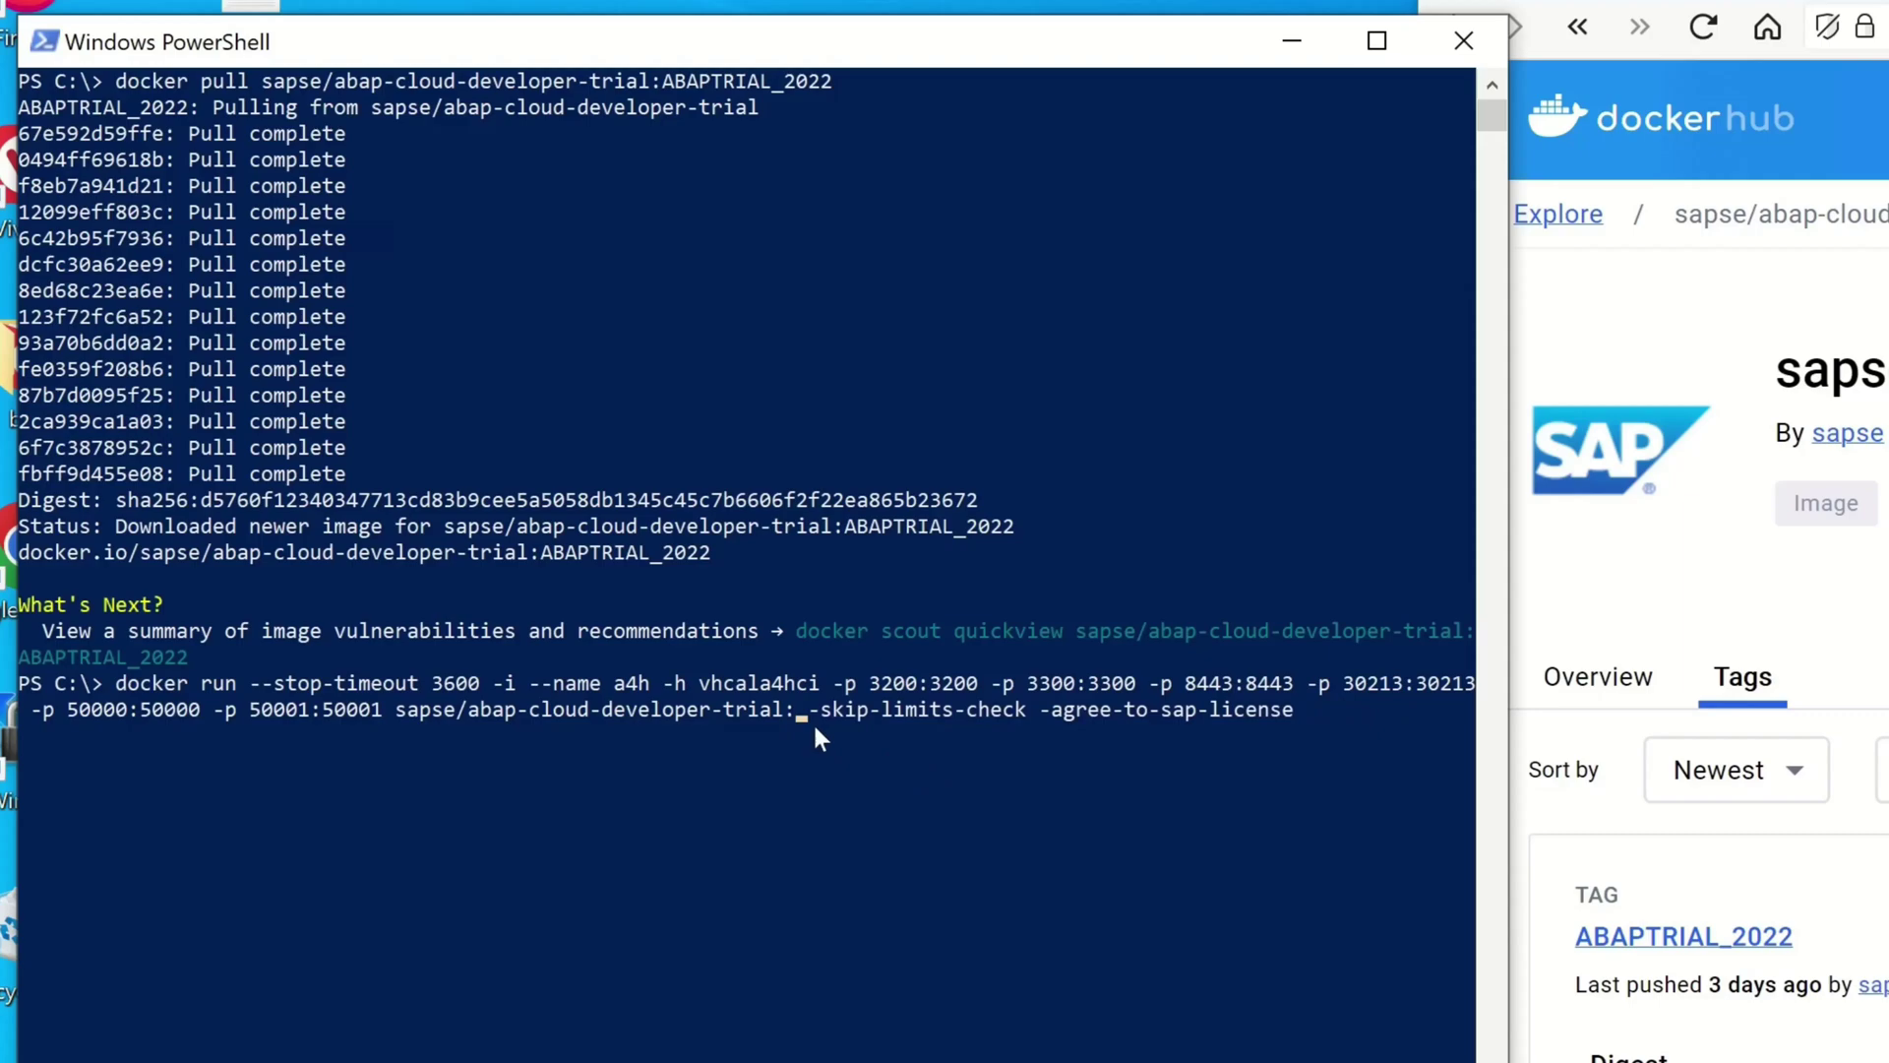
text(ABAPTRIAL_2022)
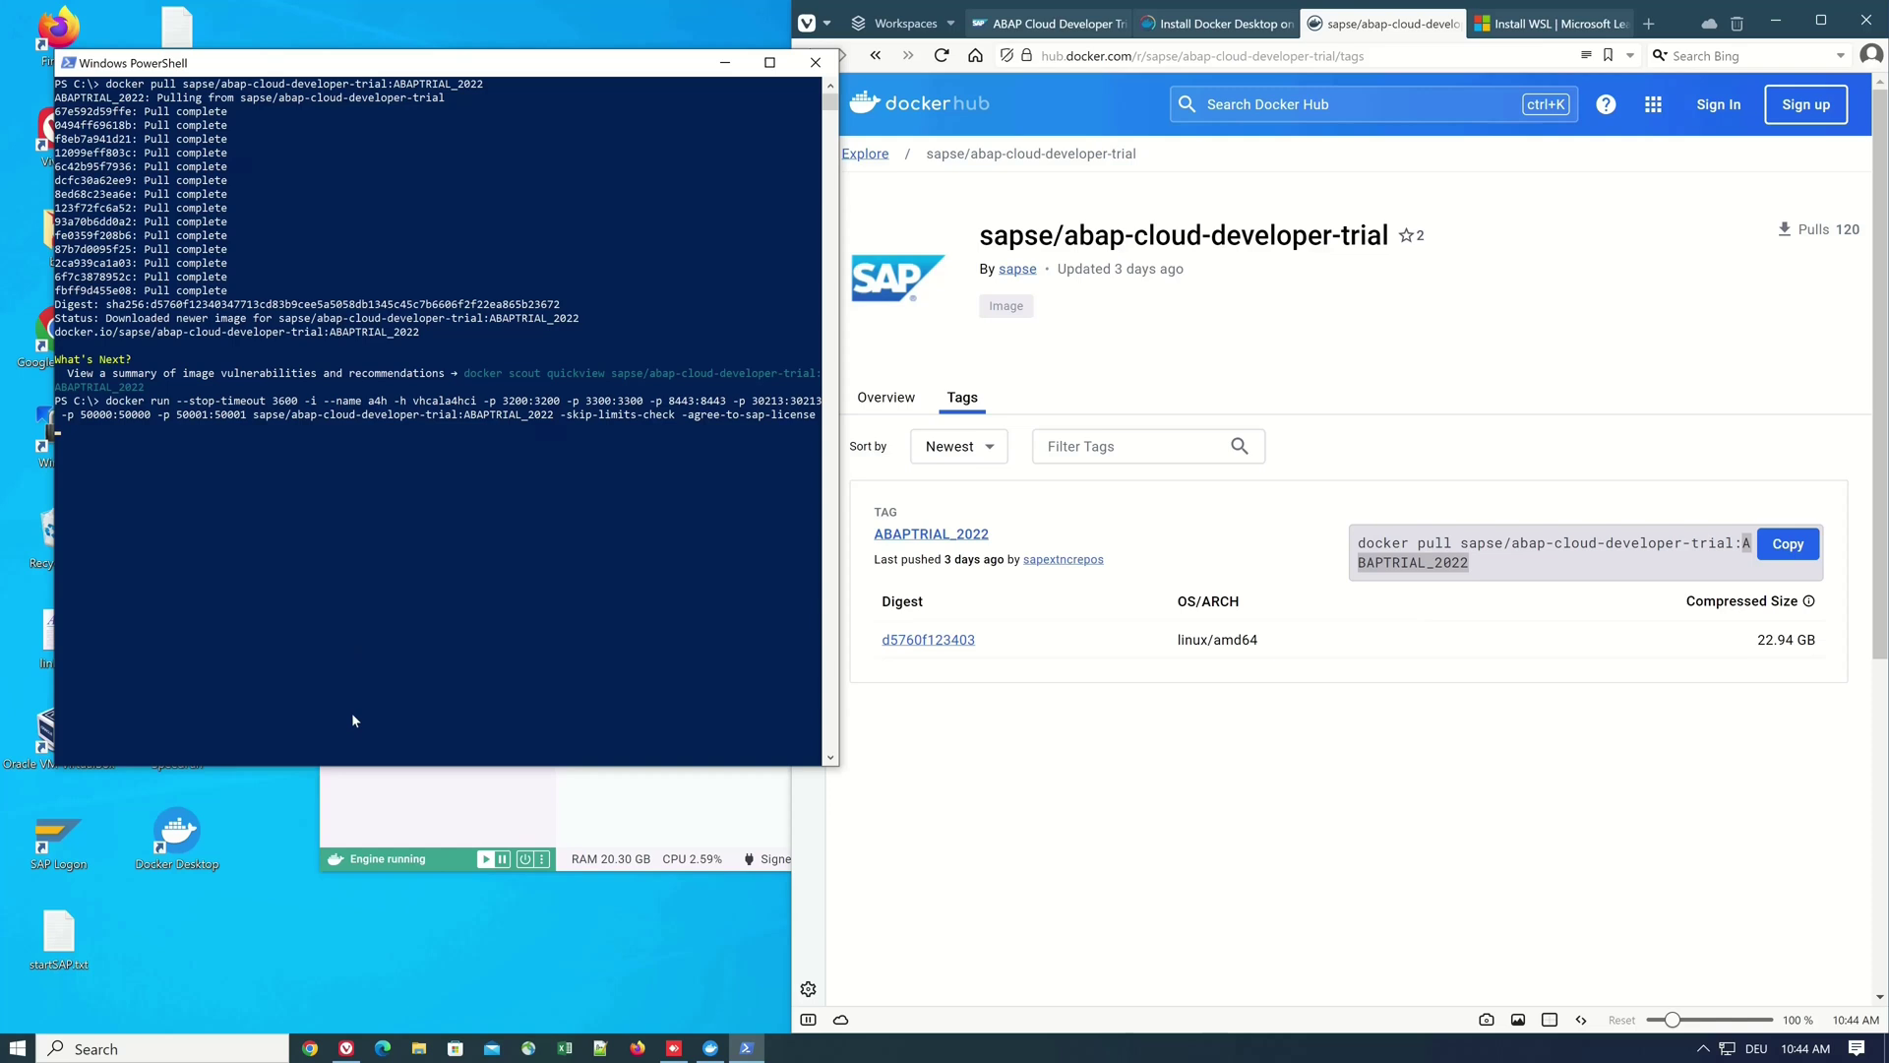
Allow the Docker backend through the firewall and list the running a4h container, walkthroughs dismissed
click(416, 807)
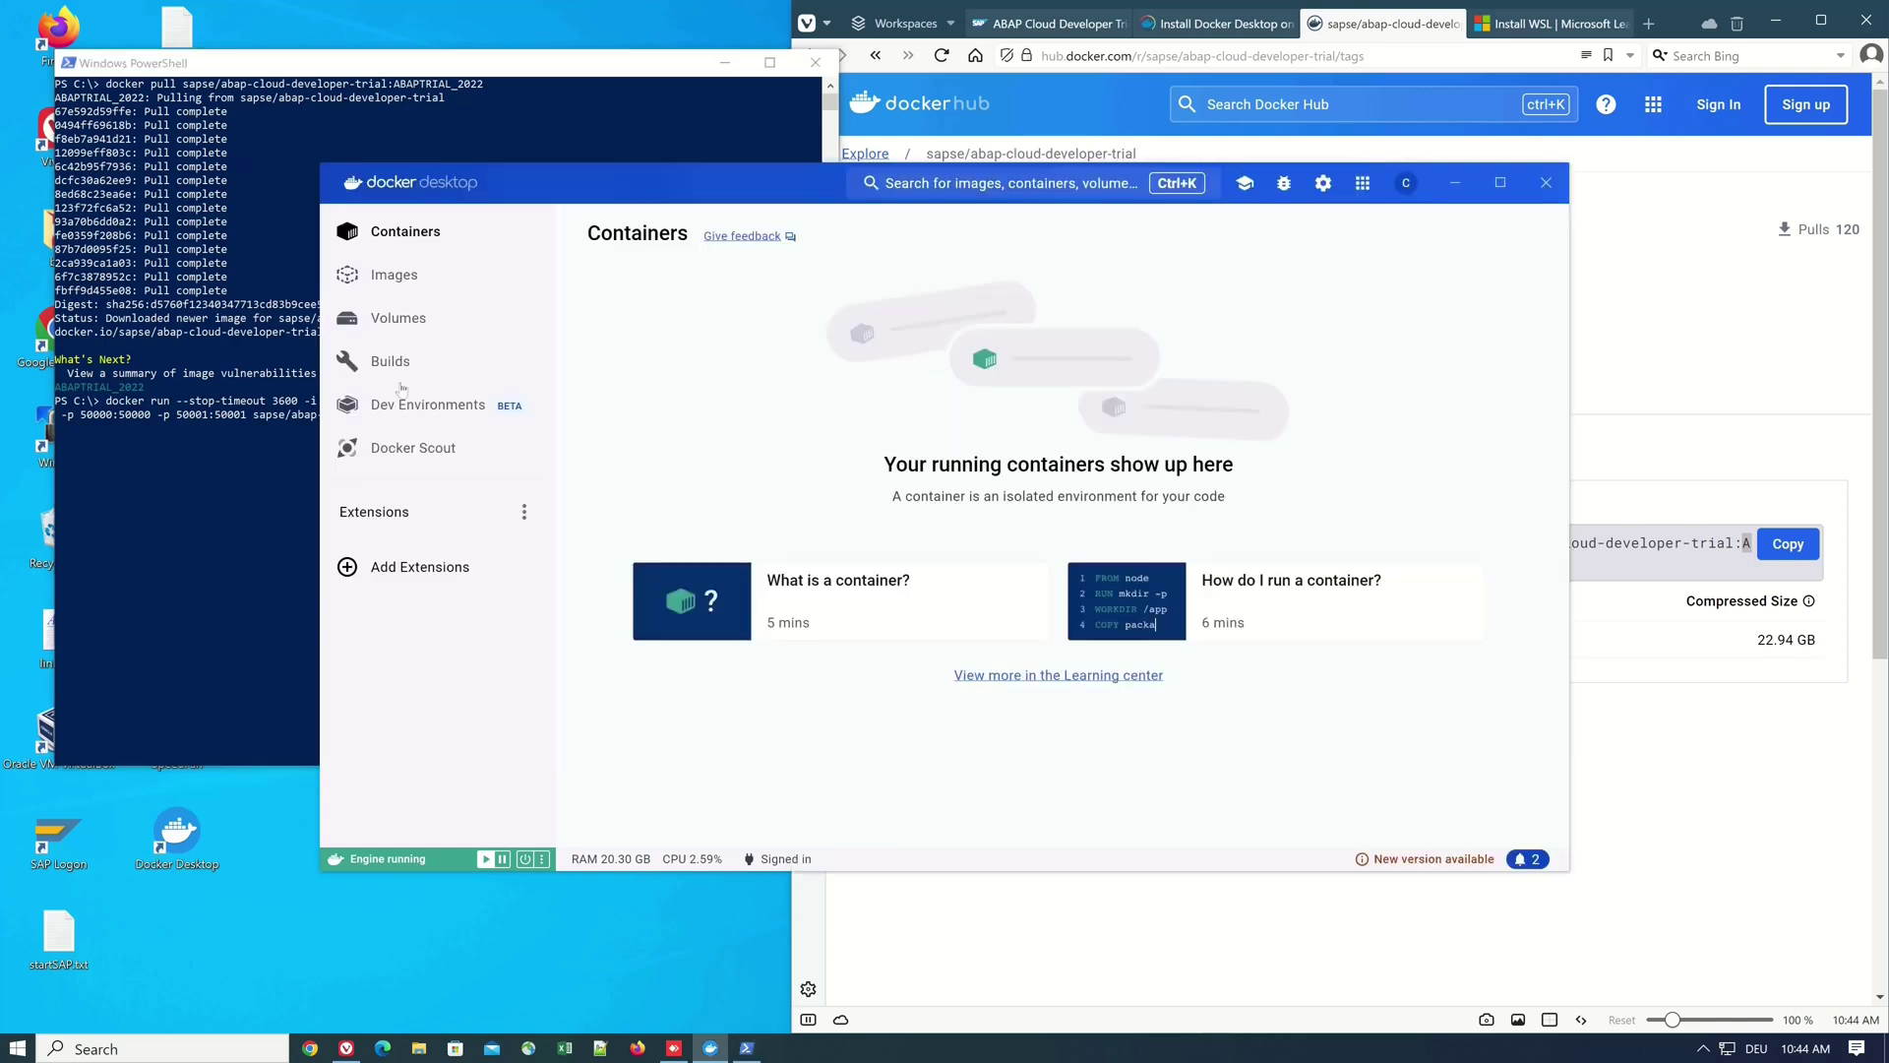
click(403, 283)
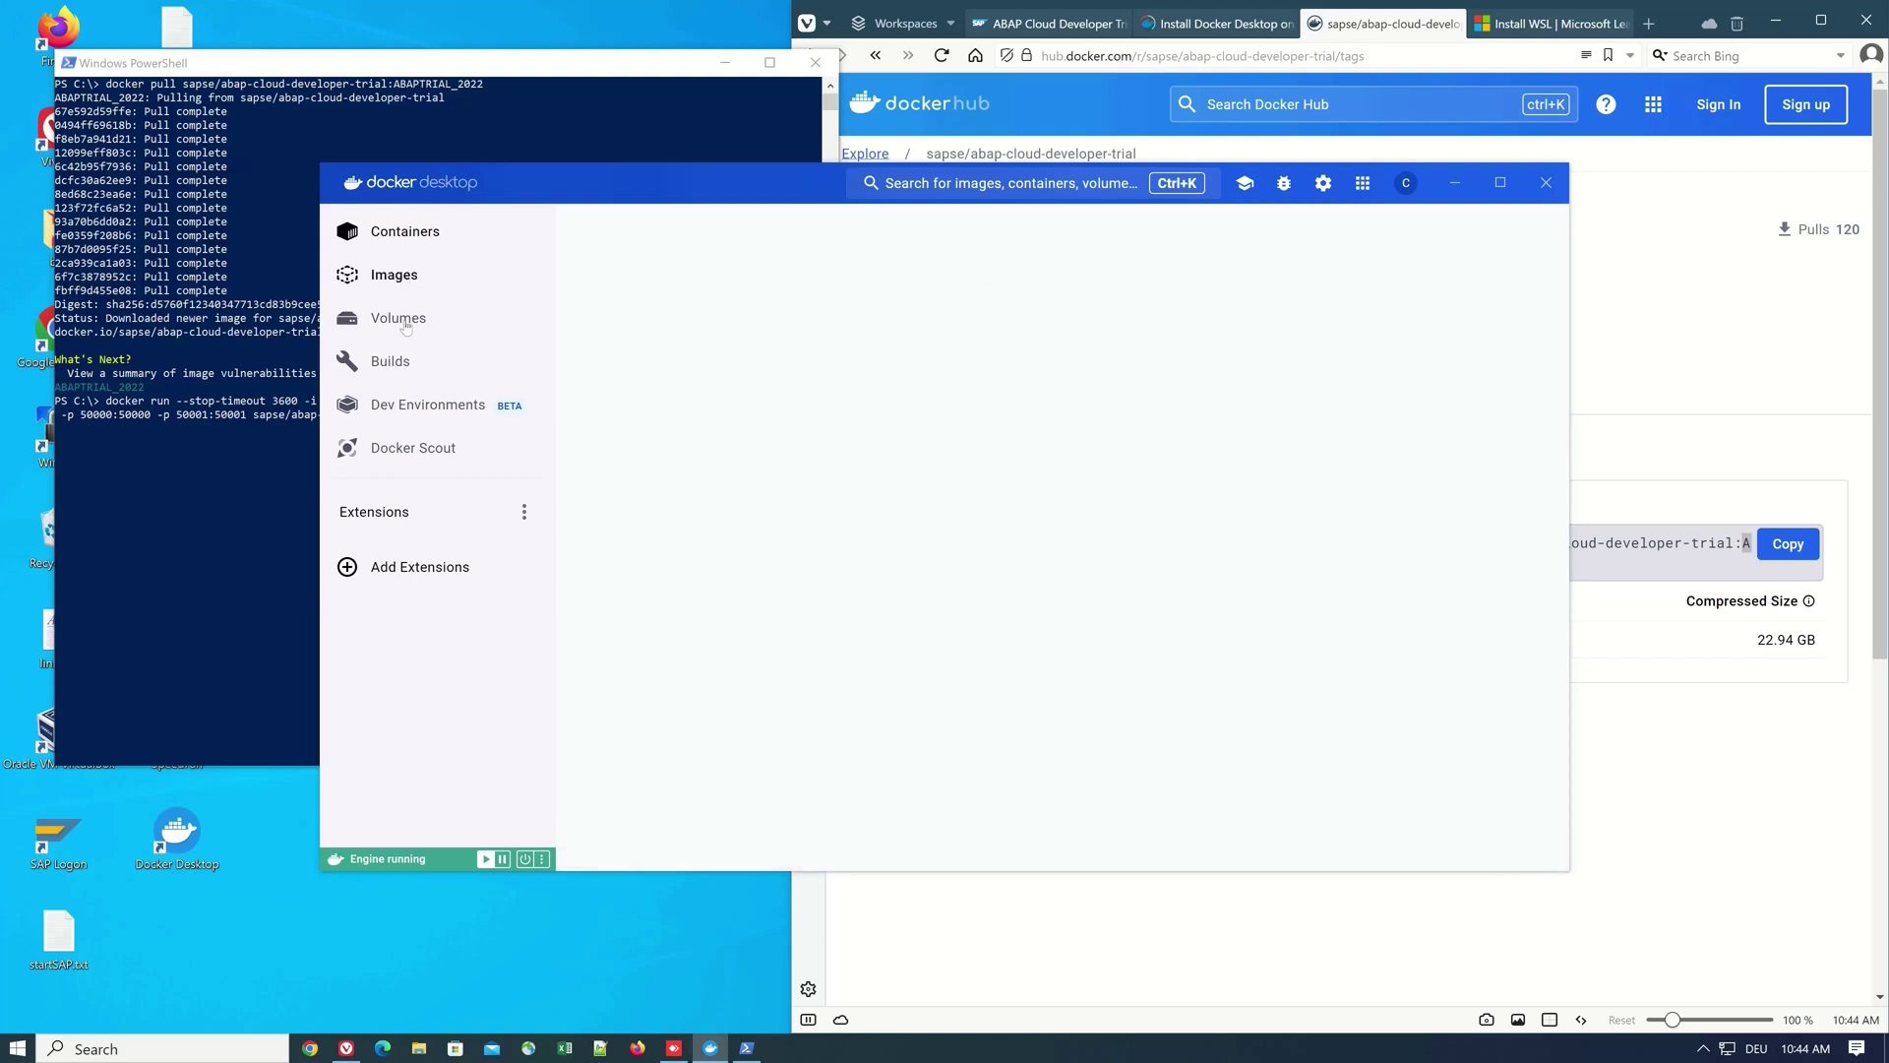
click(398, 317)
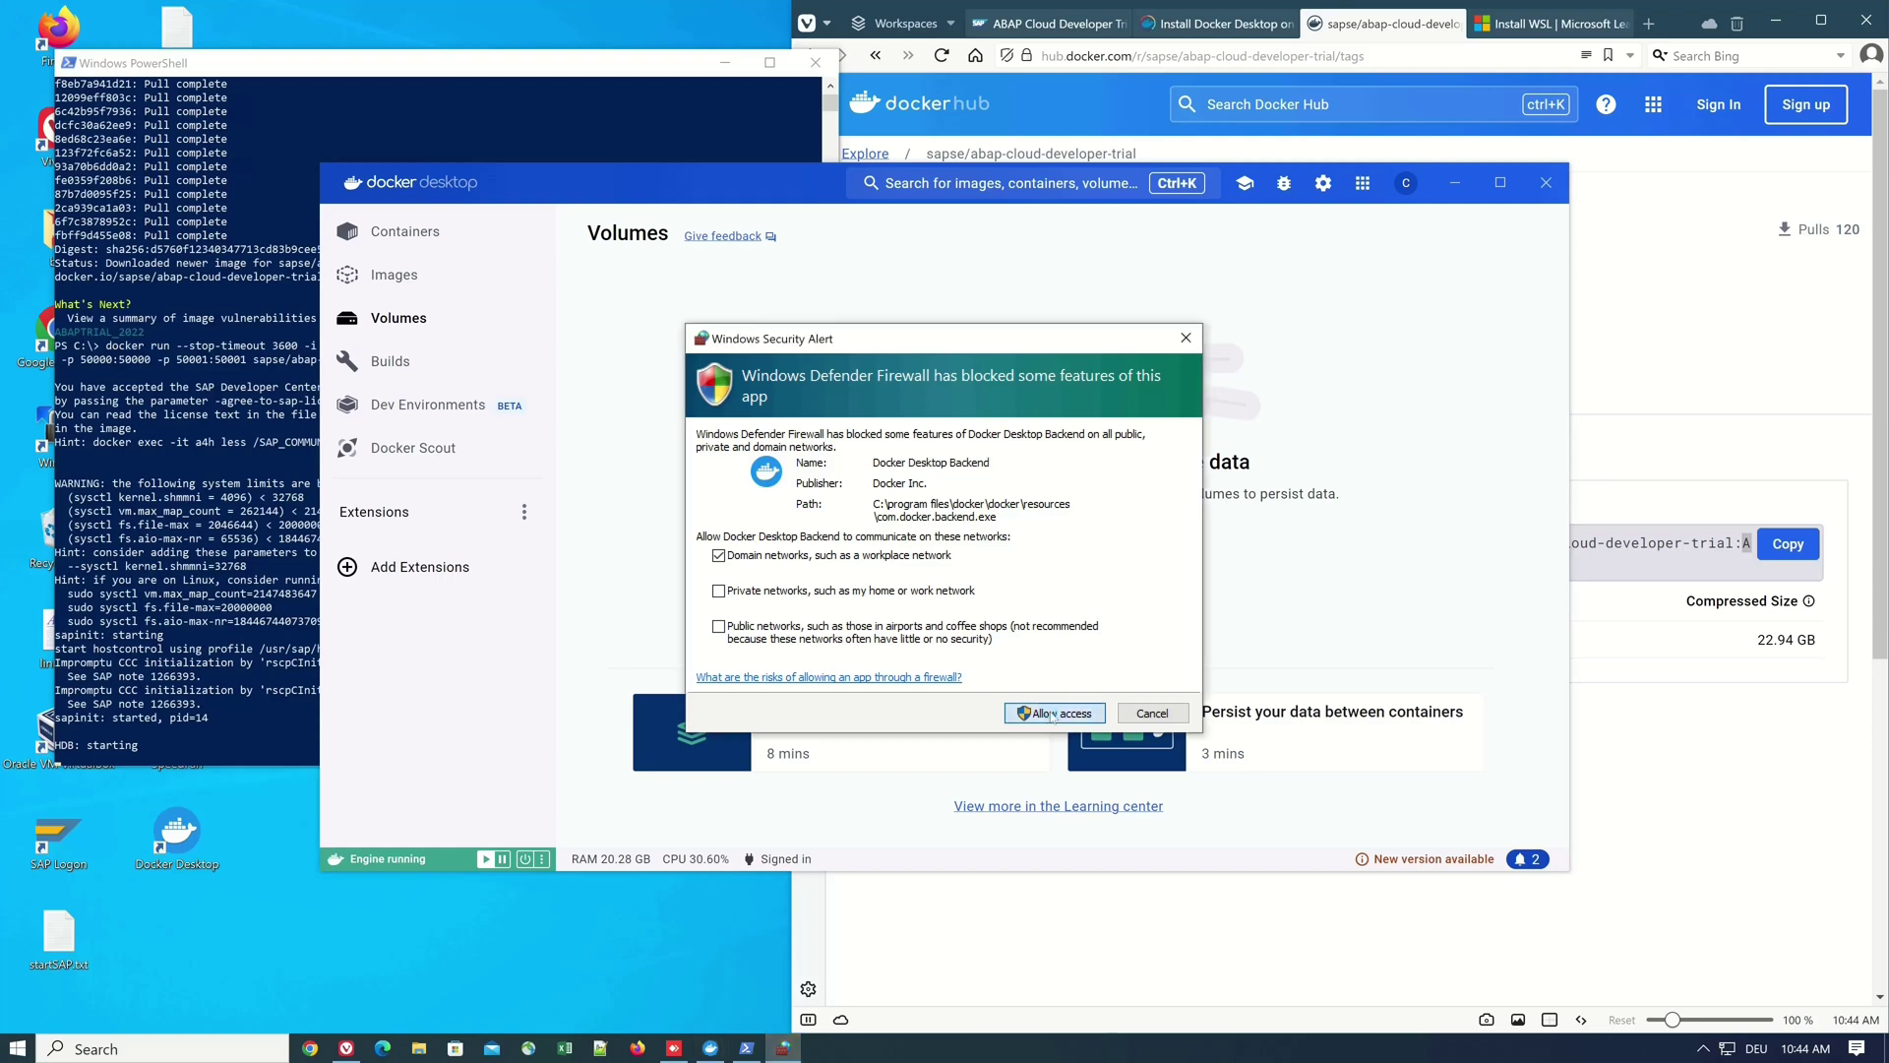
click(1057, 715)
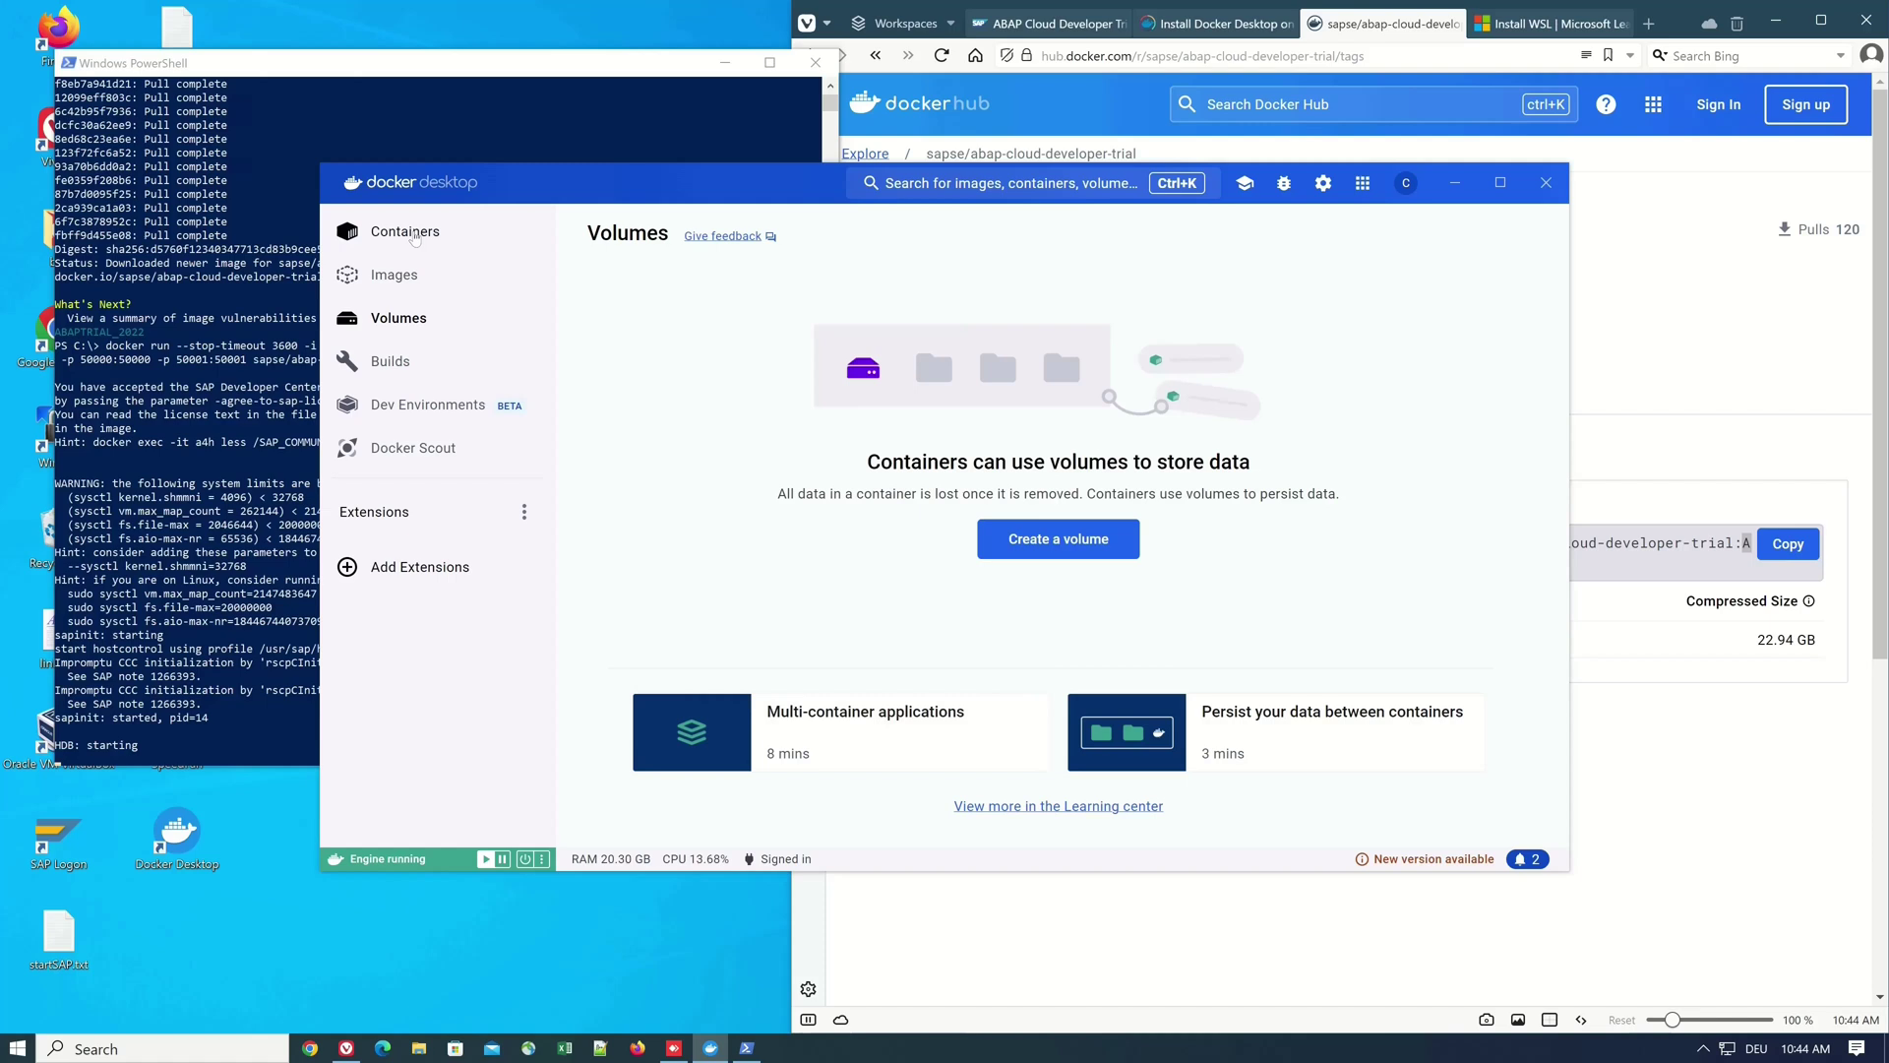
click(405, 232)
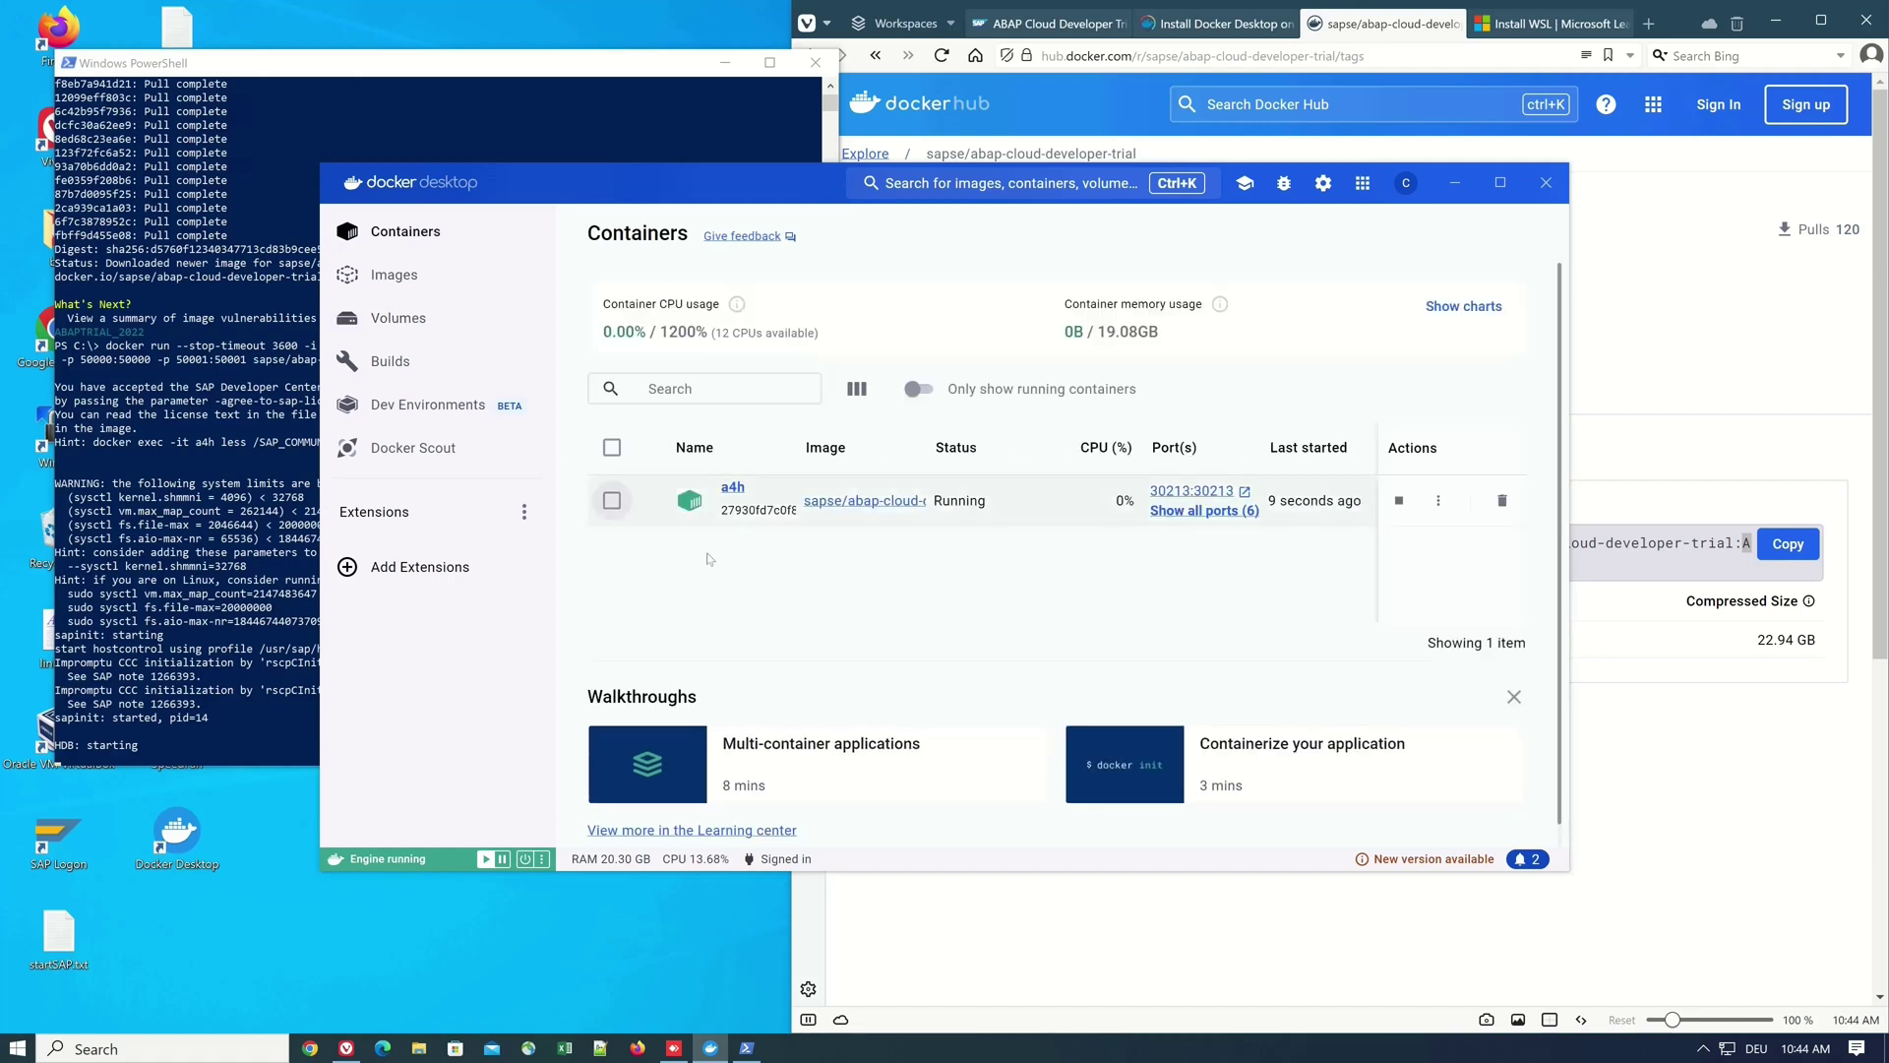
click(1513, 698)
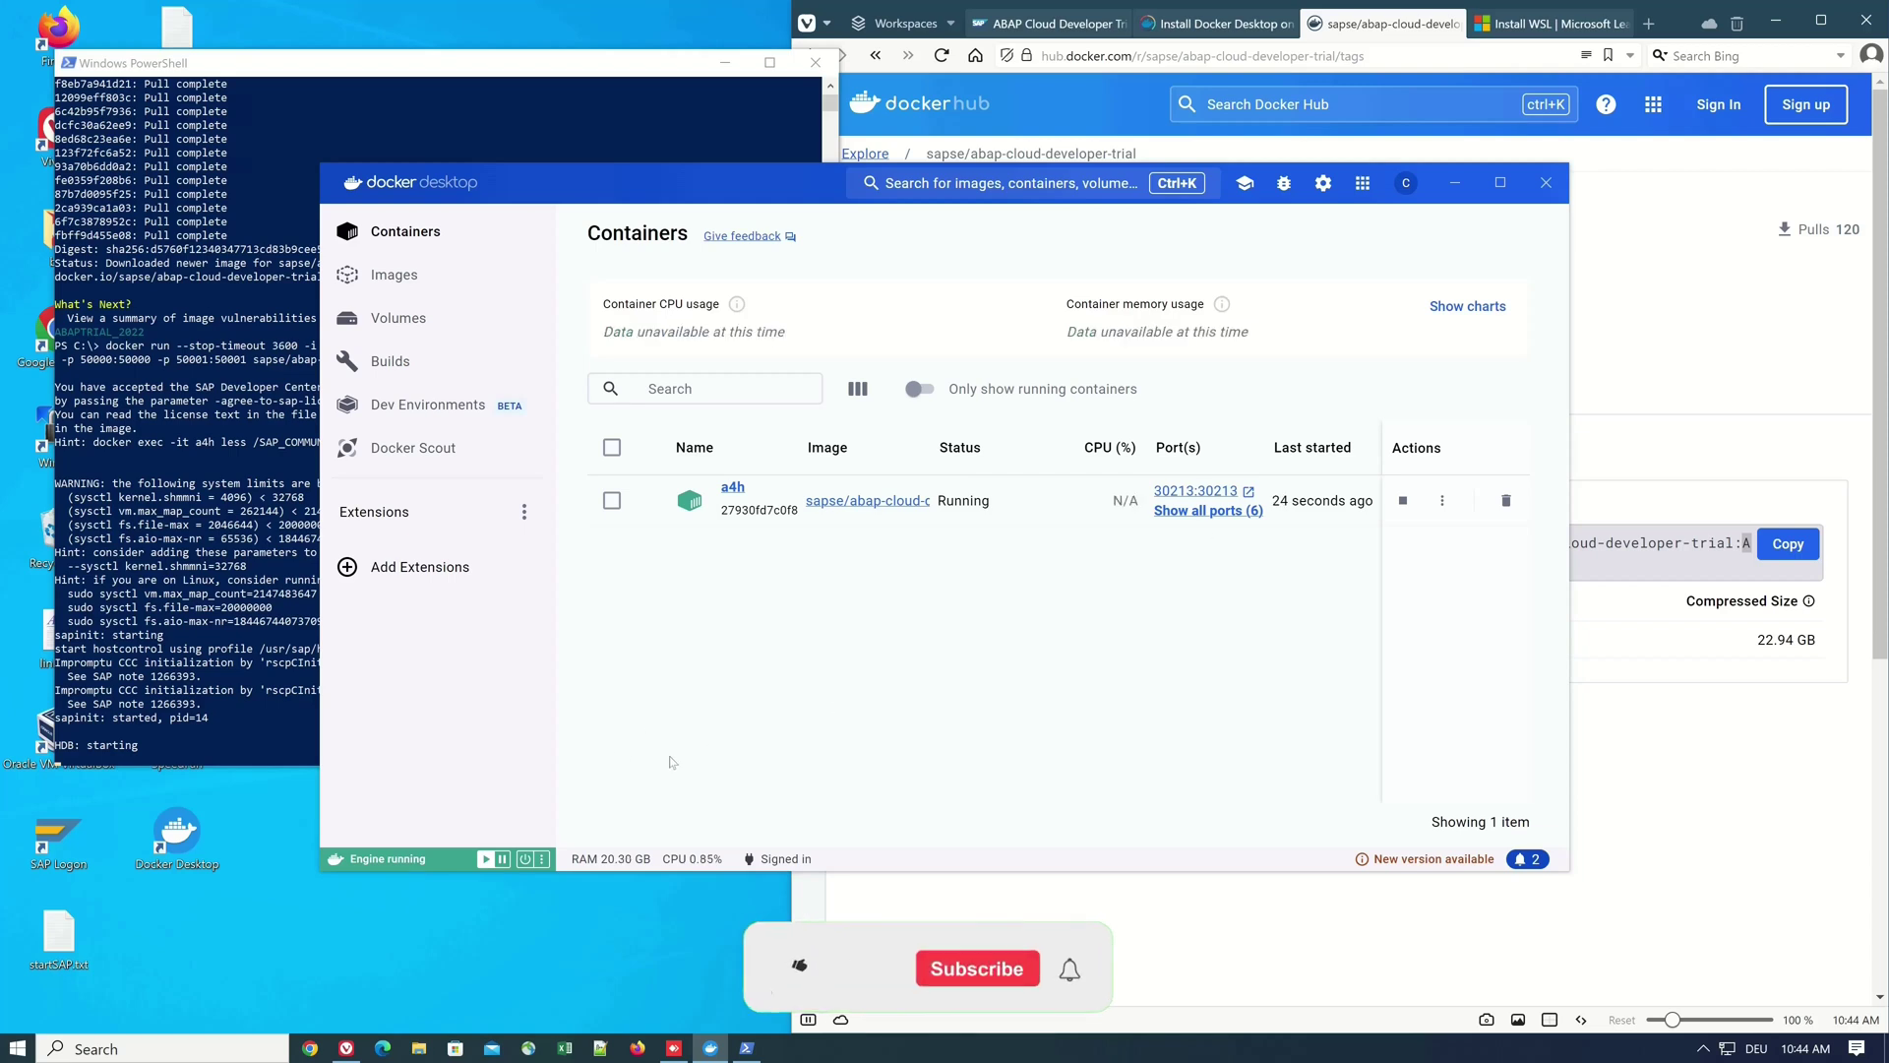
Maximize Docker Desktop and open the a4h container's details and logs
double_click(709, 184)
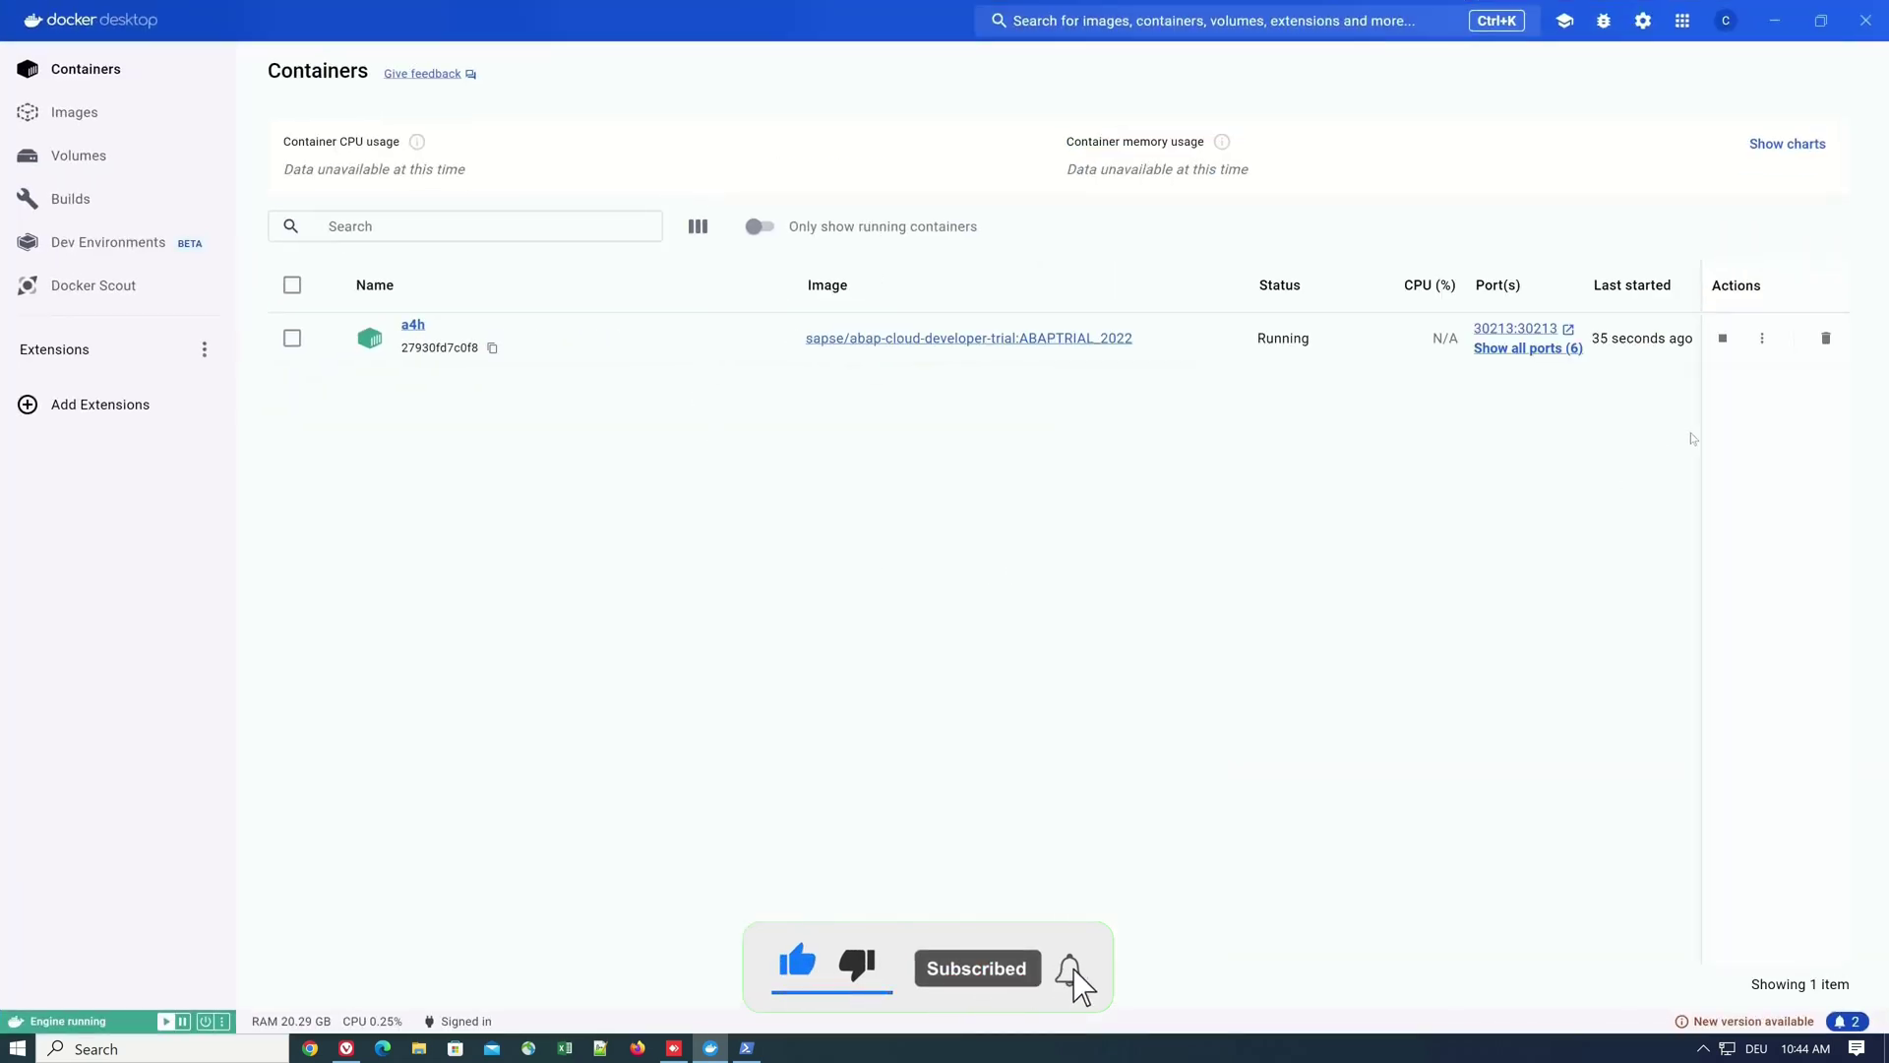
click(1788, 142)
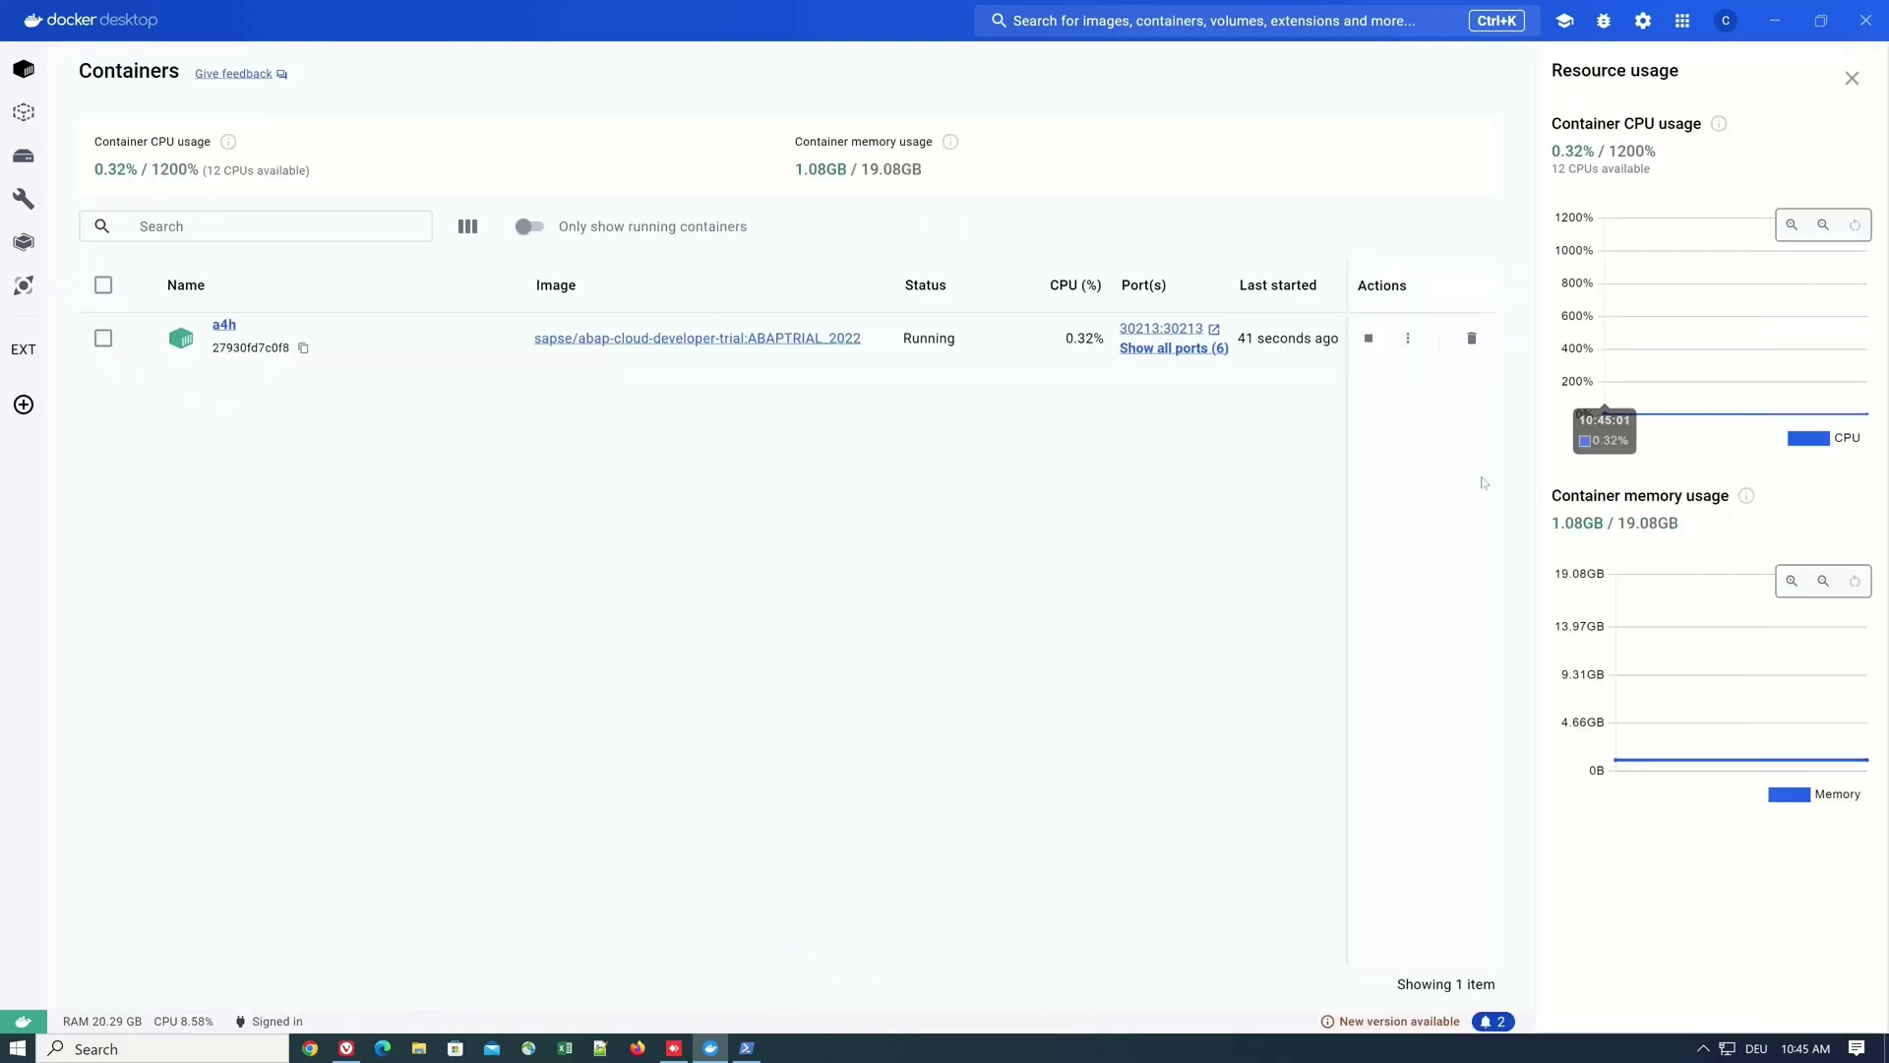
click(1408, 340)
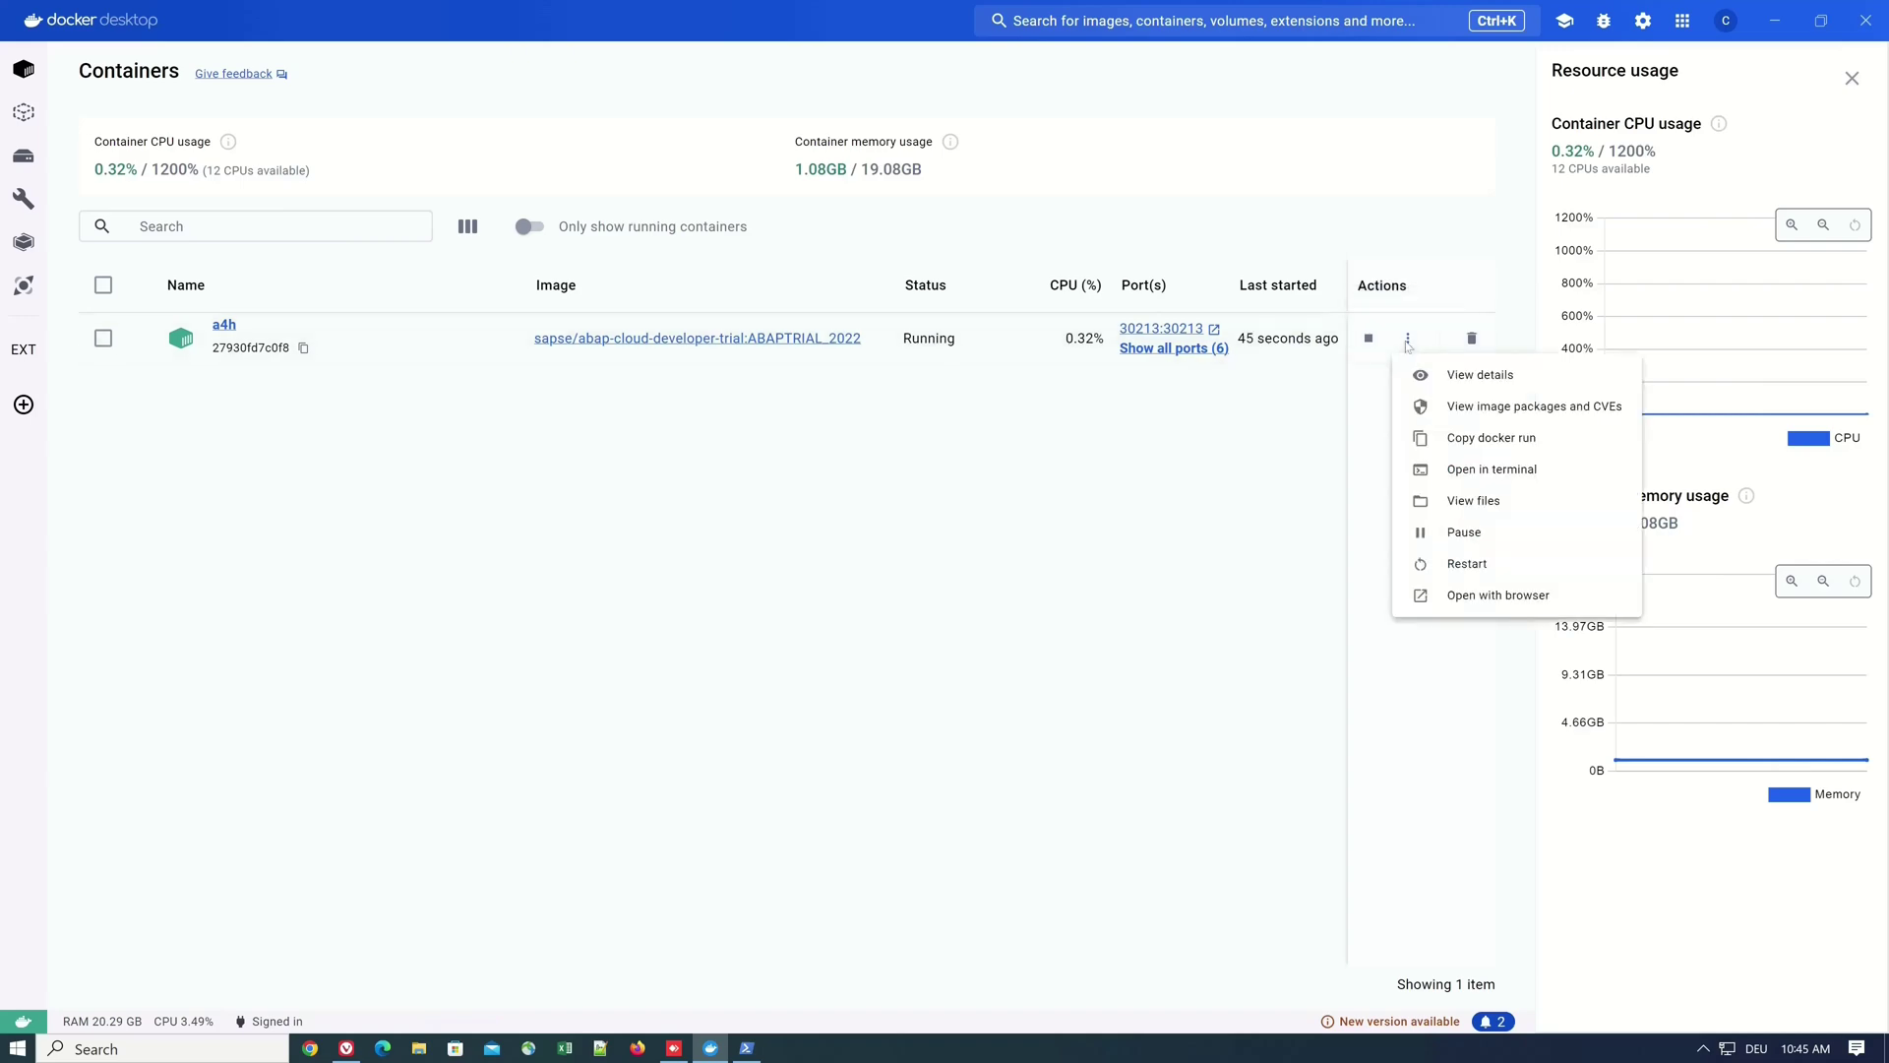
click(1477, 377)
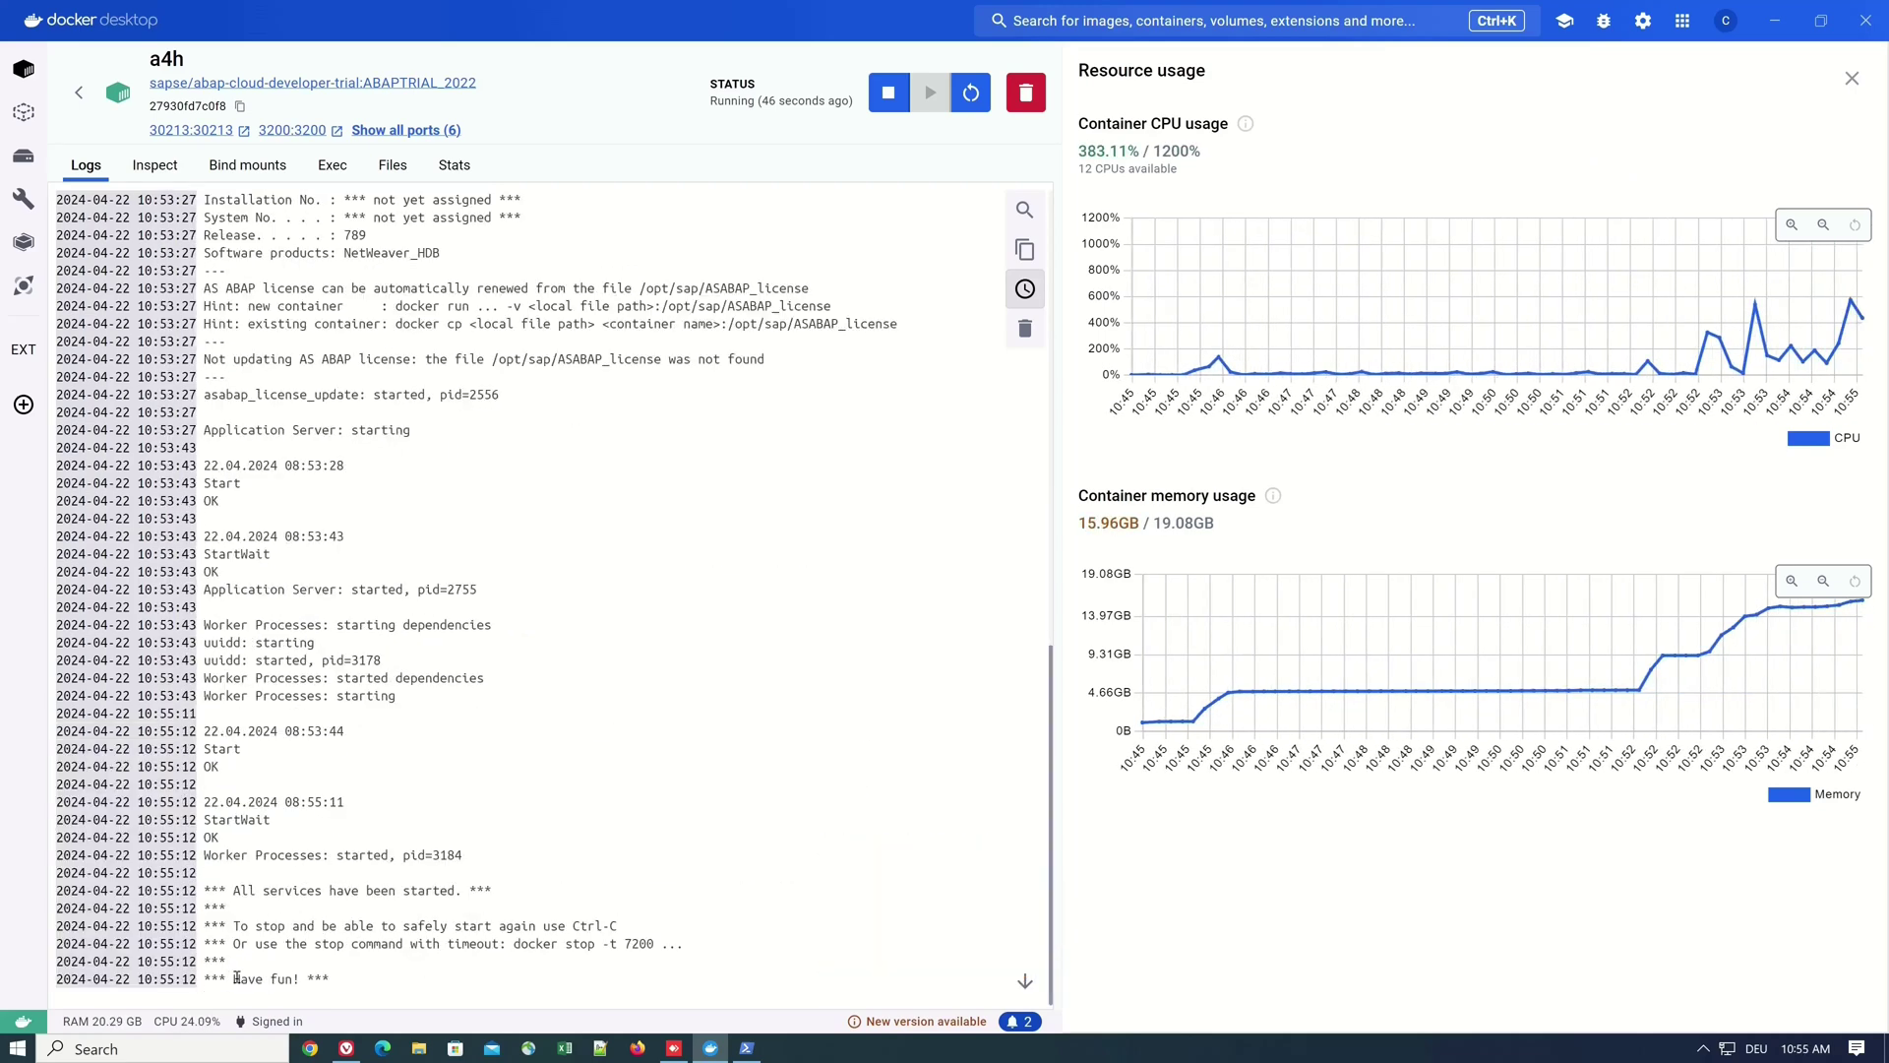
Confirm 'Have fun!' ends both the container log and PowerShell output, then restore Docker Desktop
drag(204, 979, 336, 979)
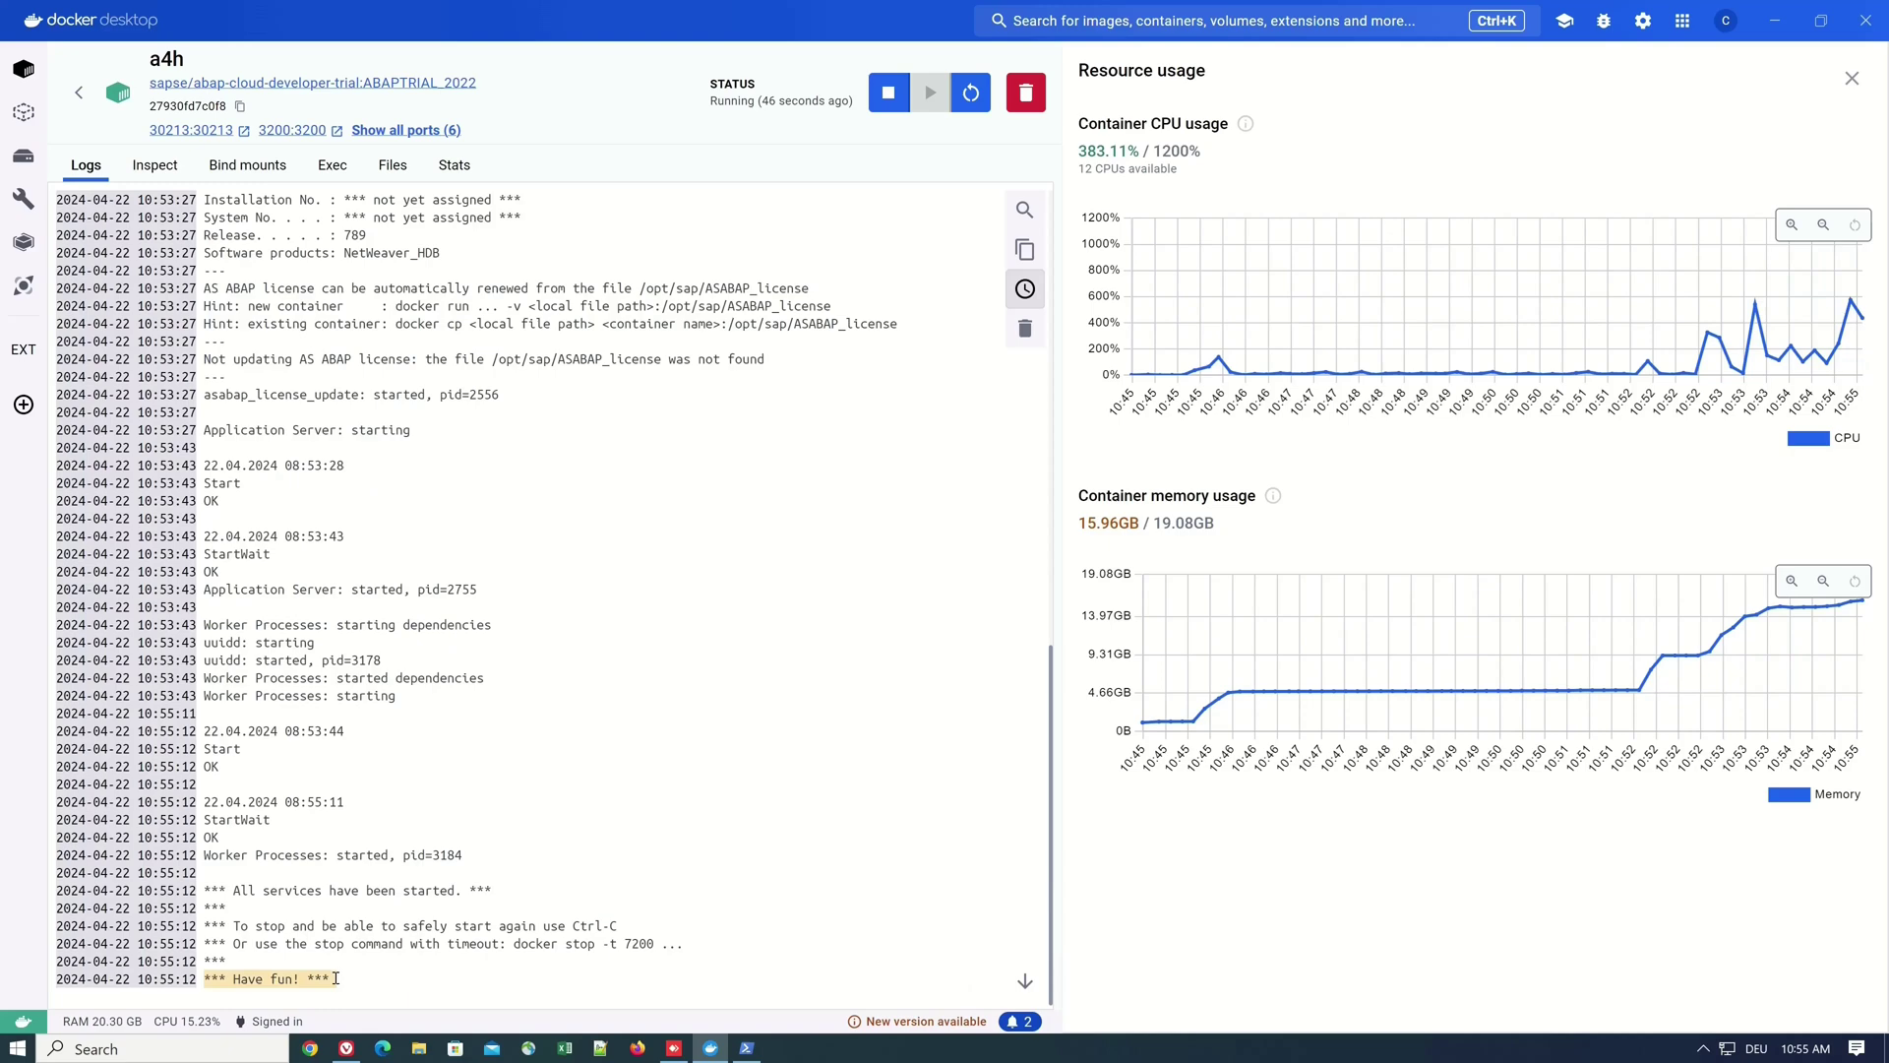
click(521, 974)
click(747, 1048)
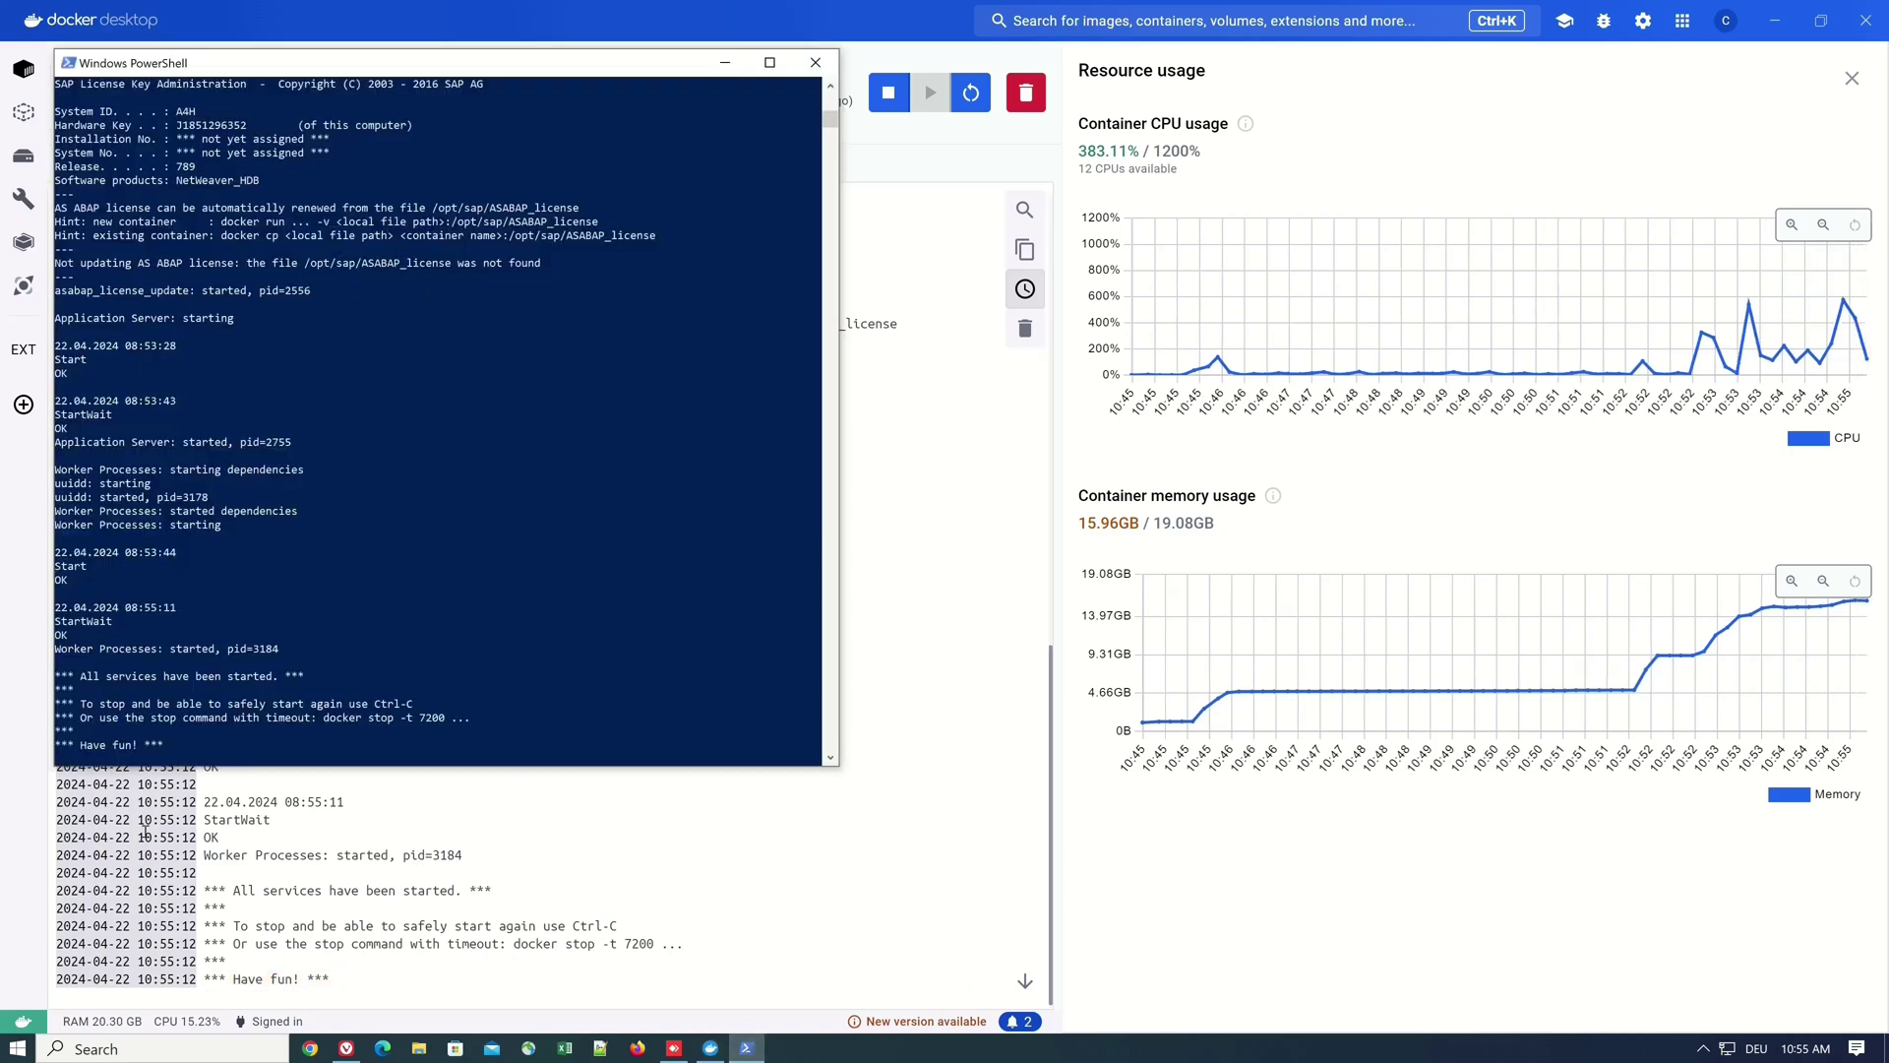
drag(56, 744, 170, 745)
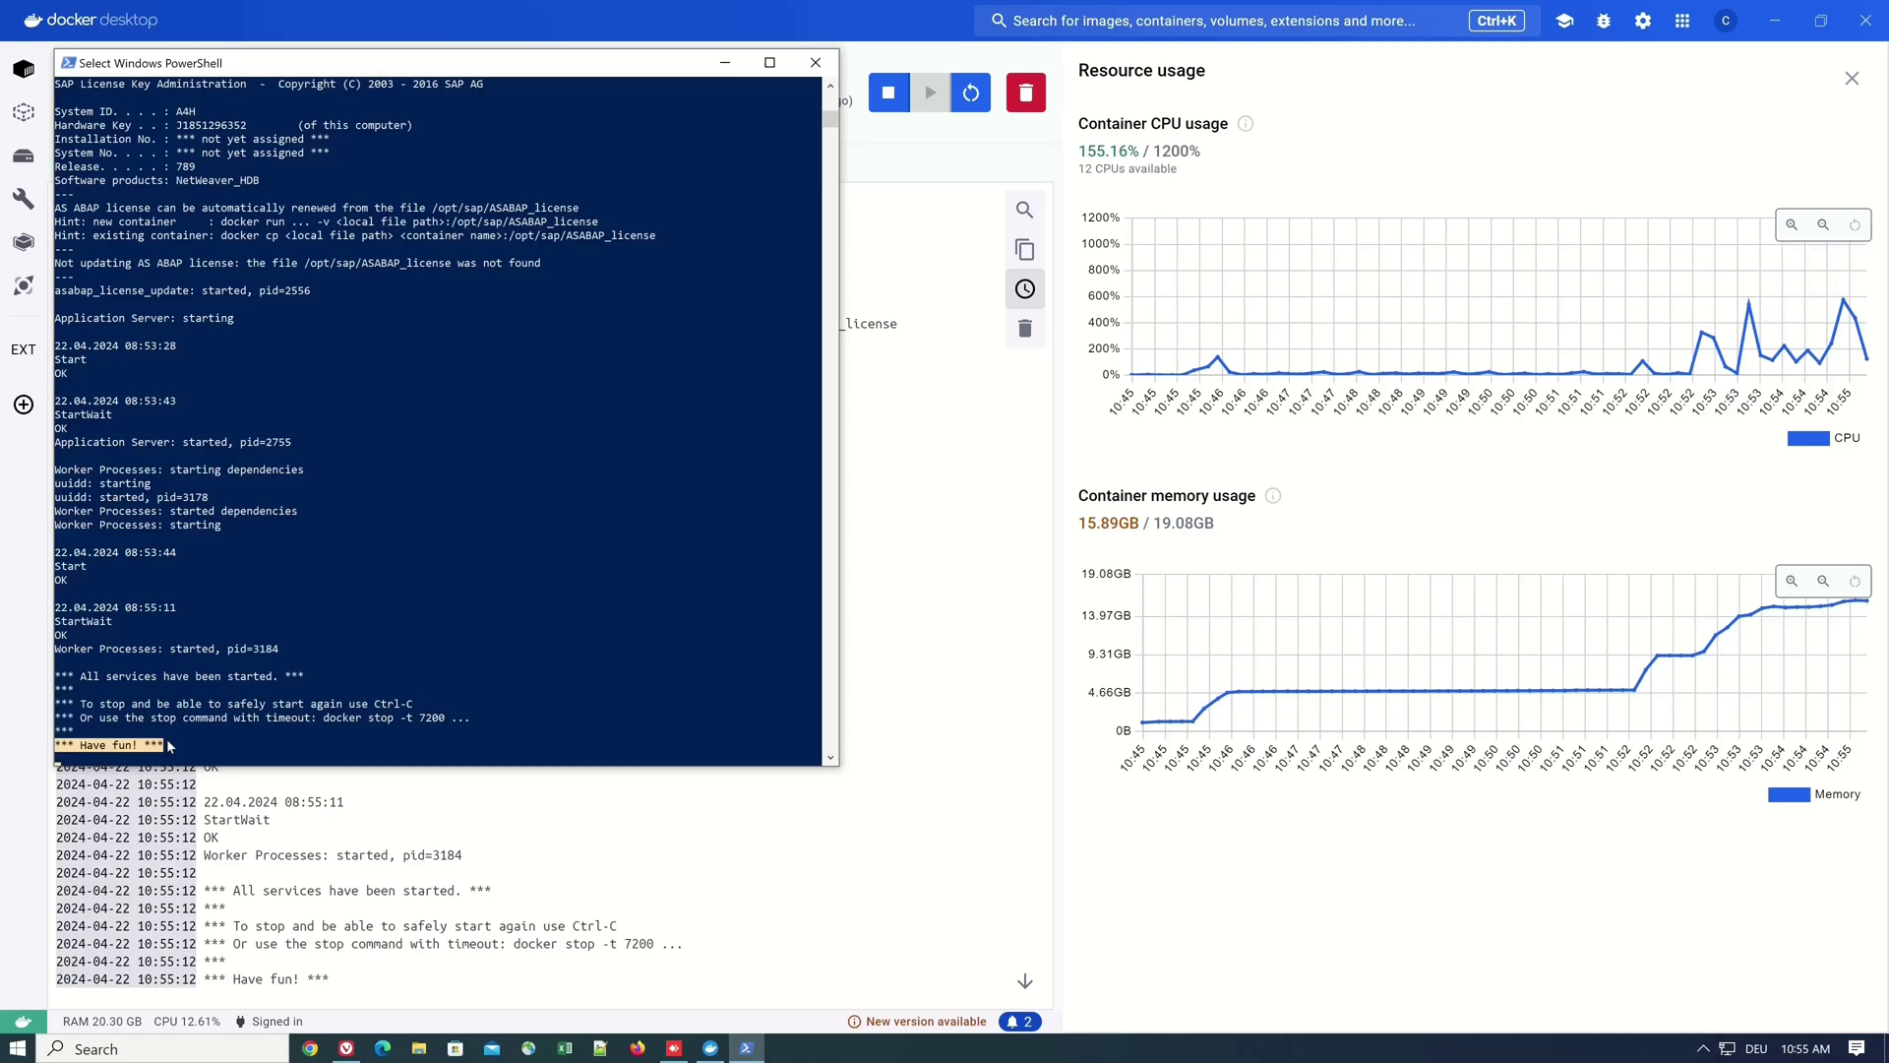
click(912, 772)
click(1819, 20)
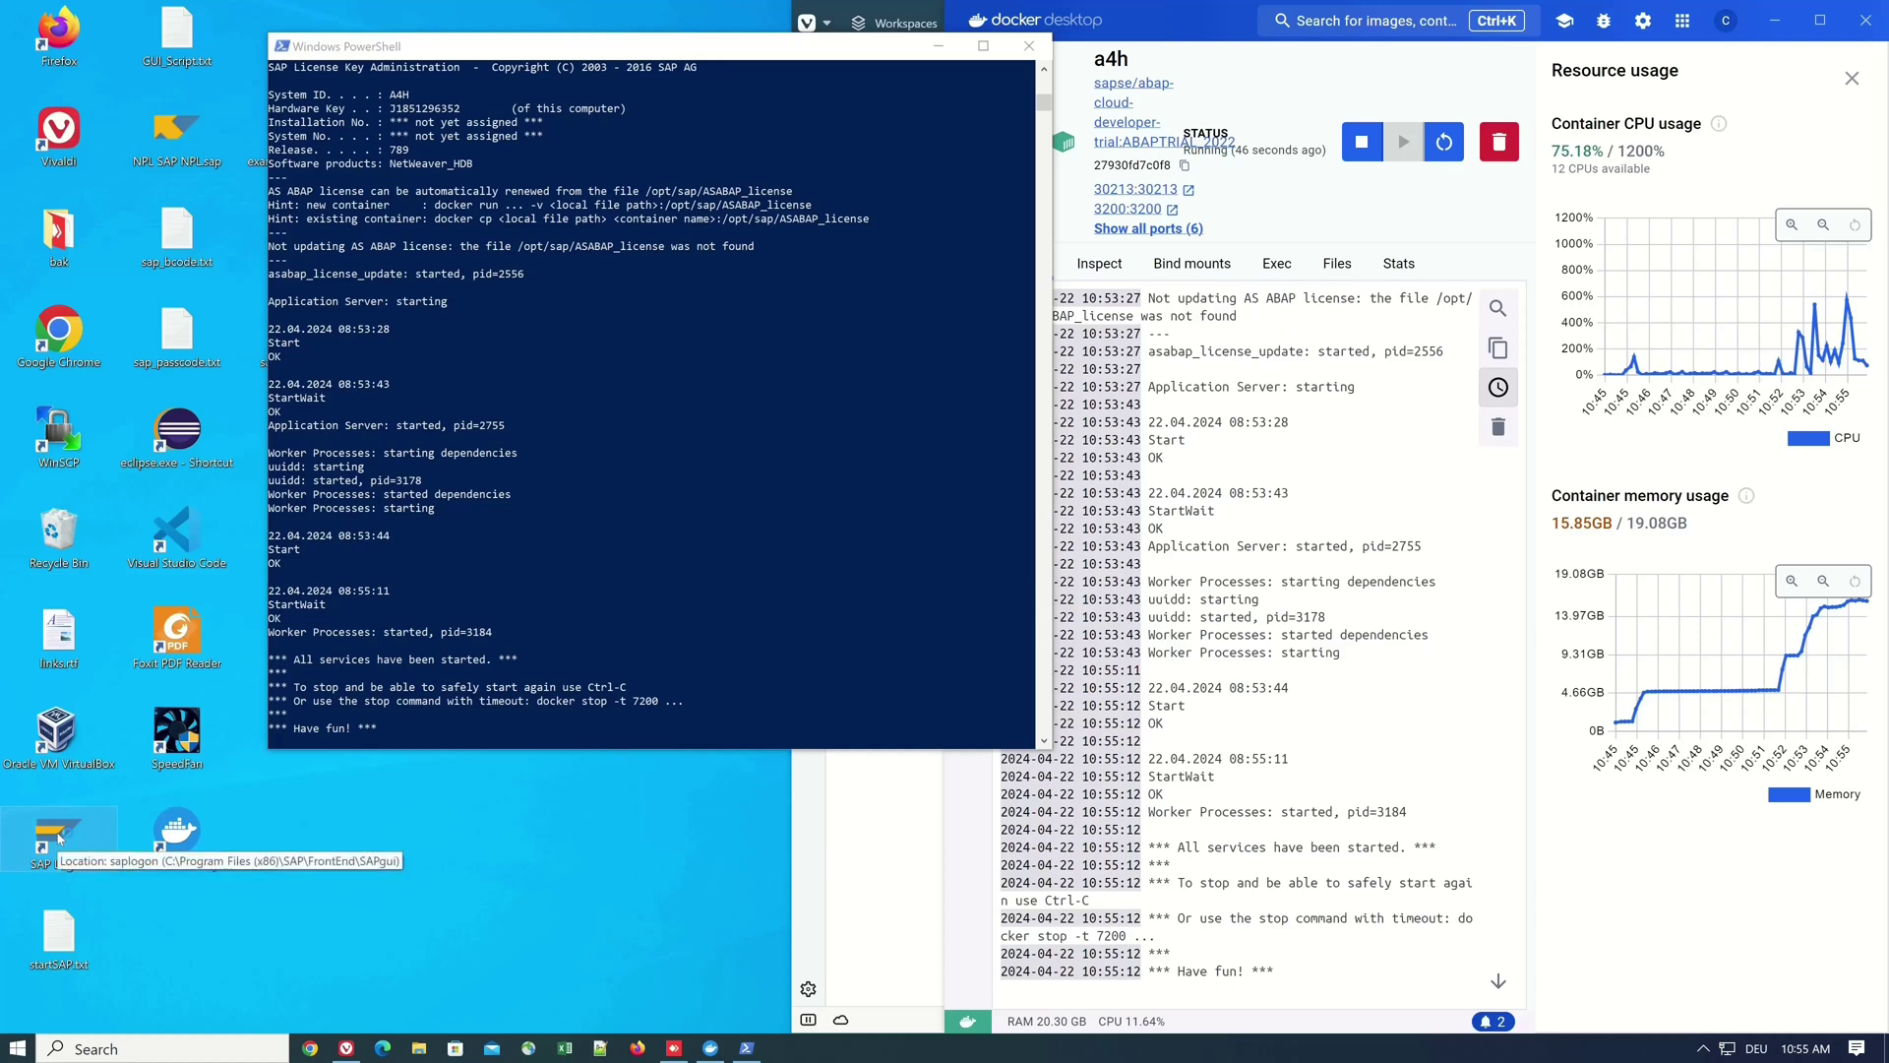
Launch SAP Logon, snap PowerShell to the left, and right-click Connections for its options
double_click(125, 844)
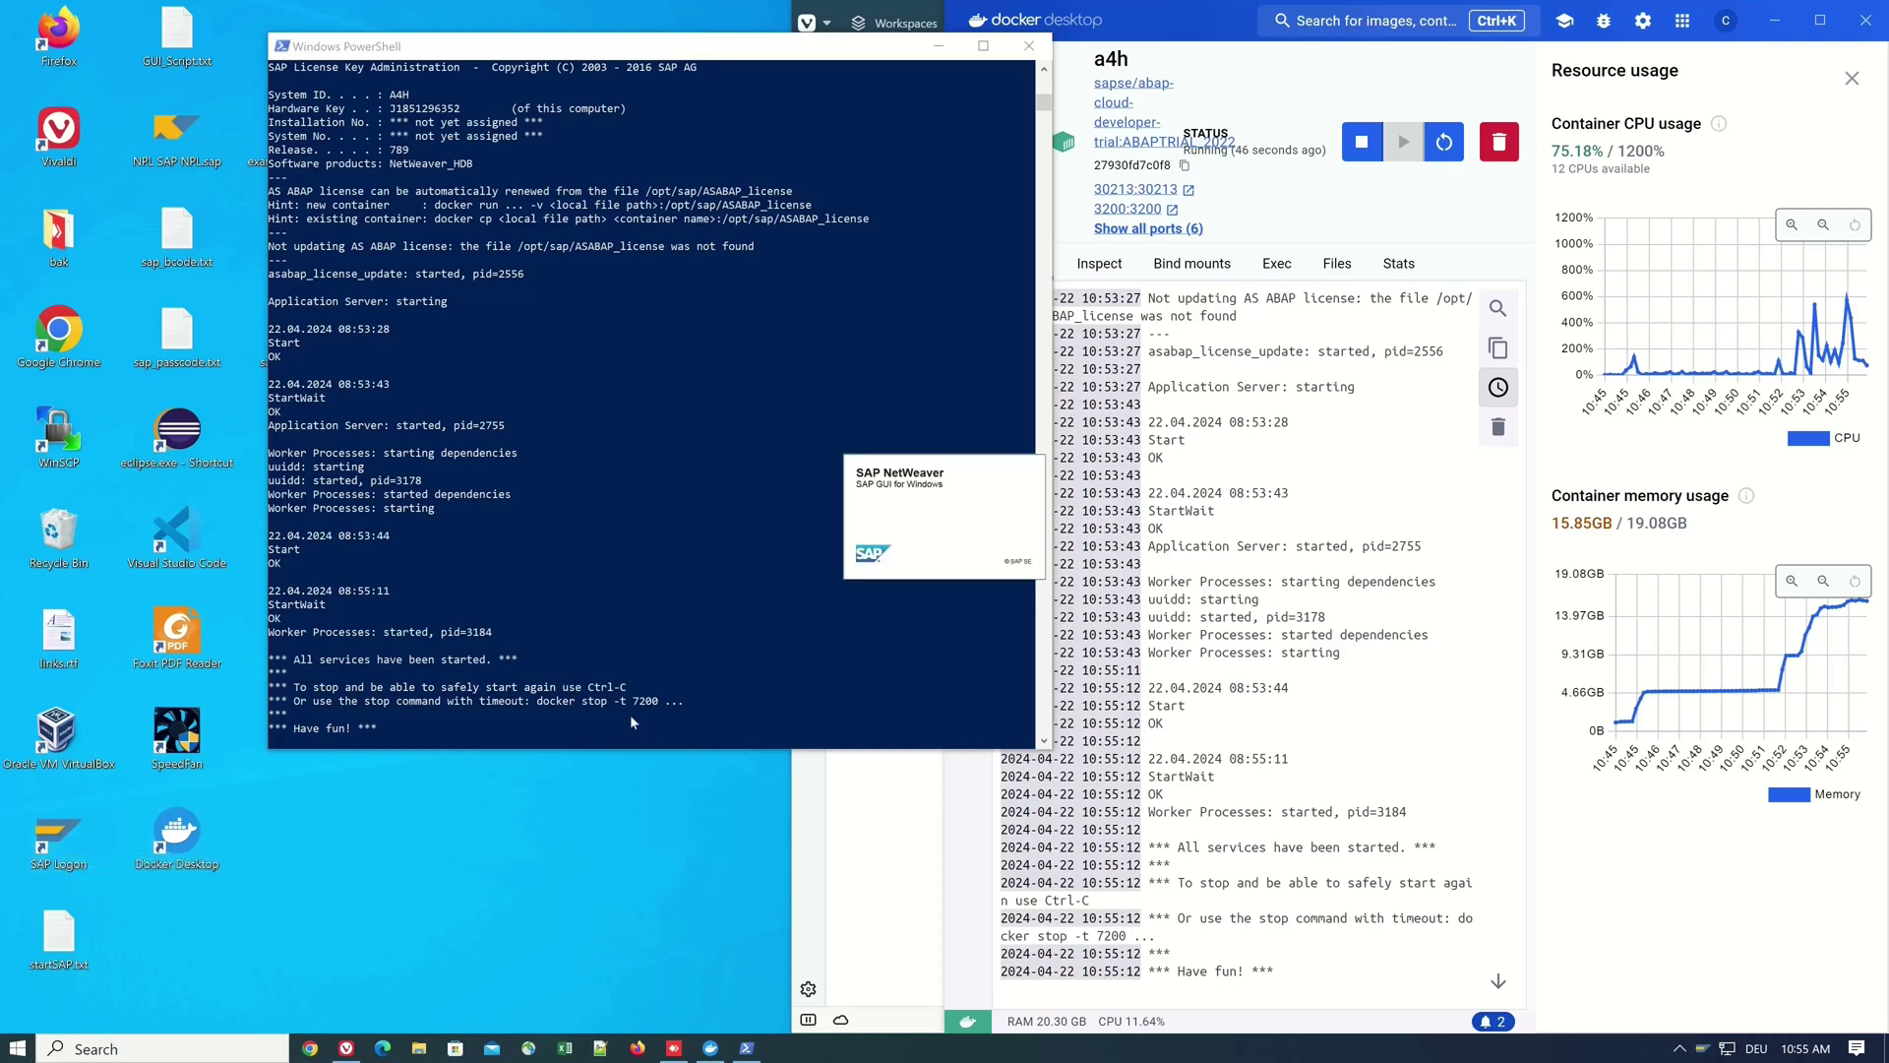
click(692, 49)
key(super+Left)
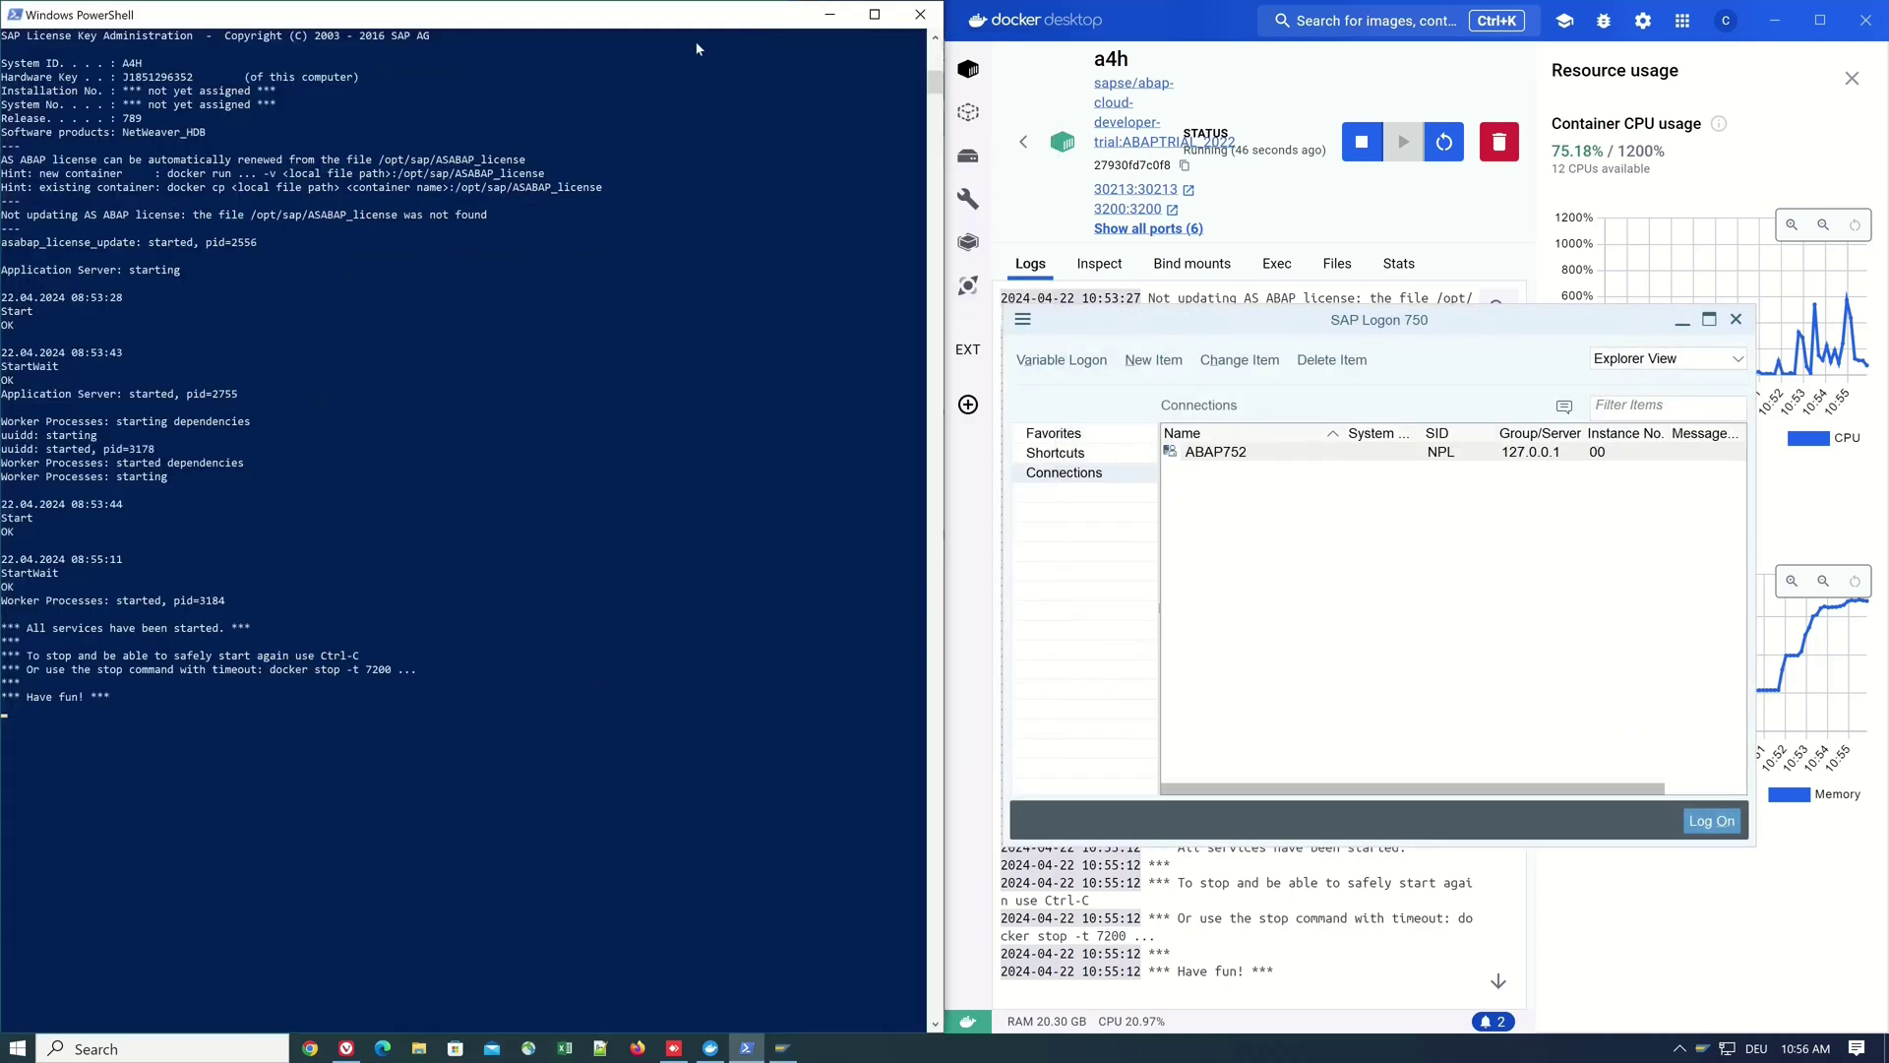
drag(1509, 329, 782, 376)
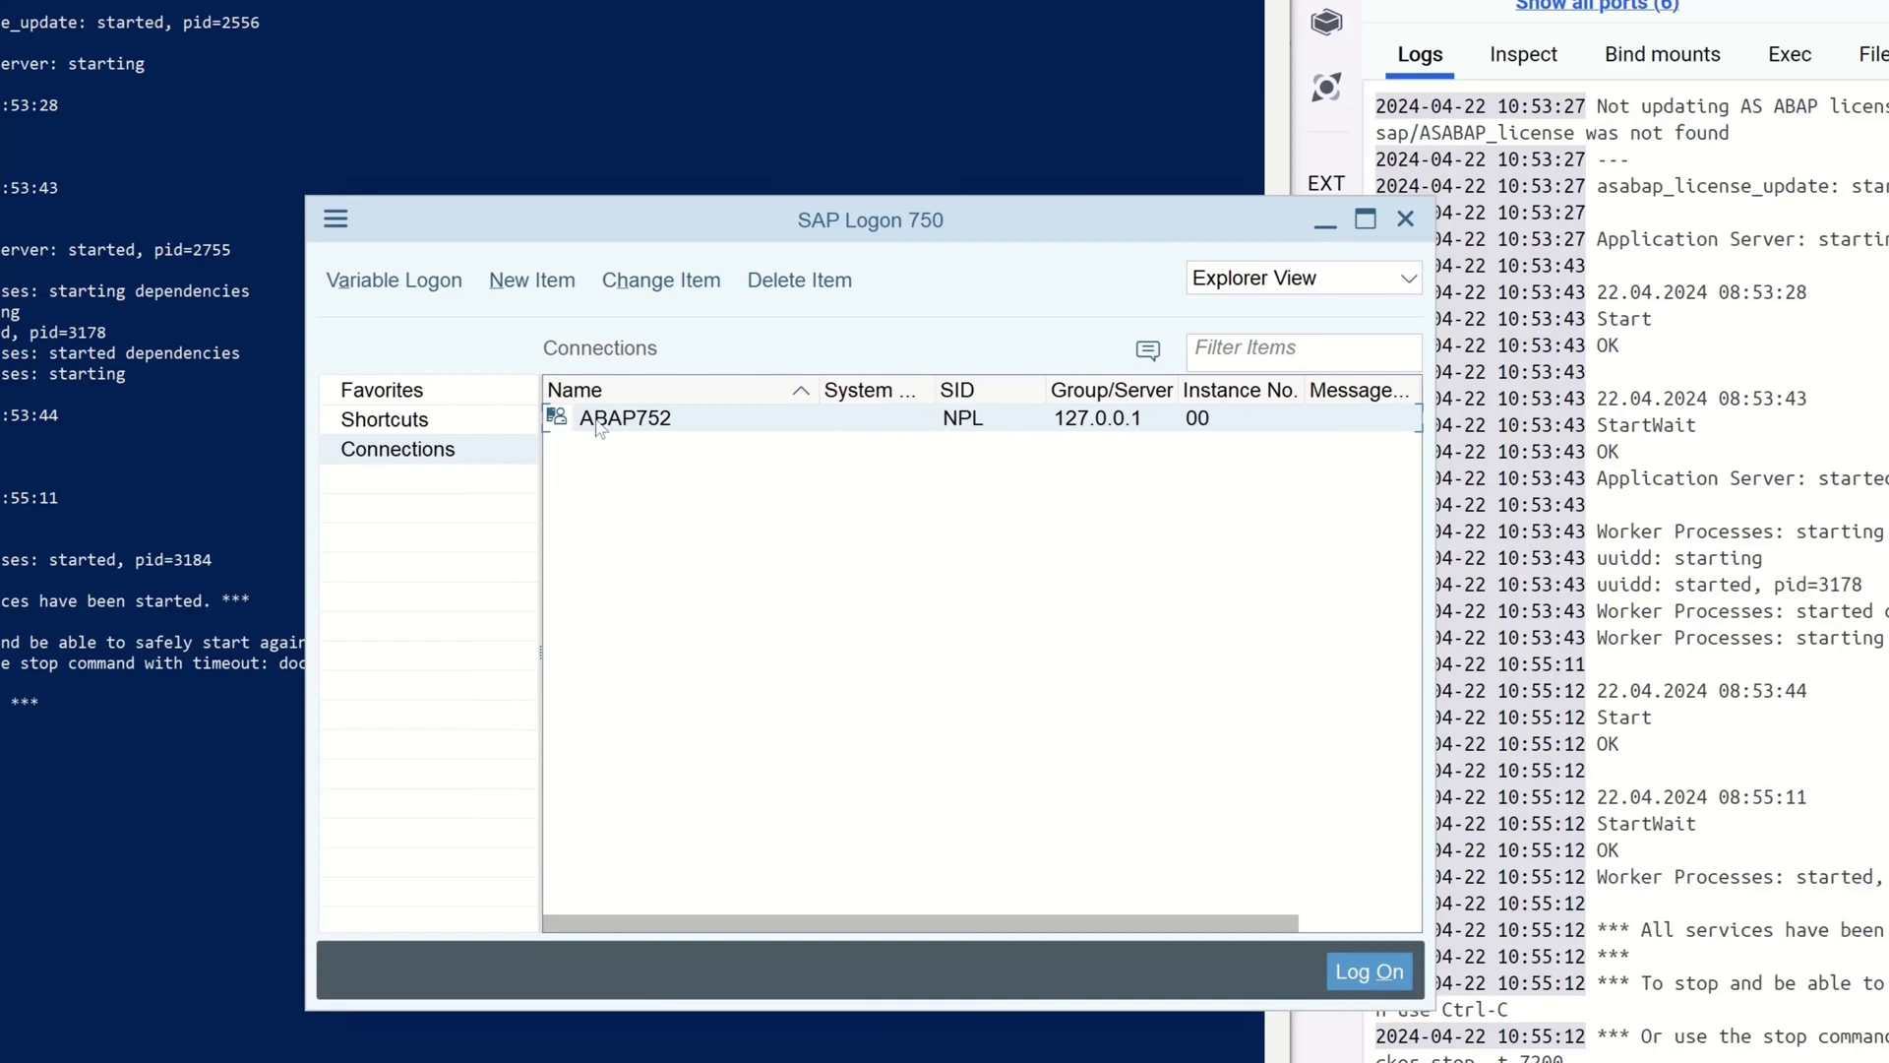
right_click(446, 454)
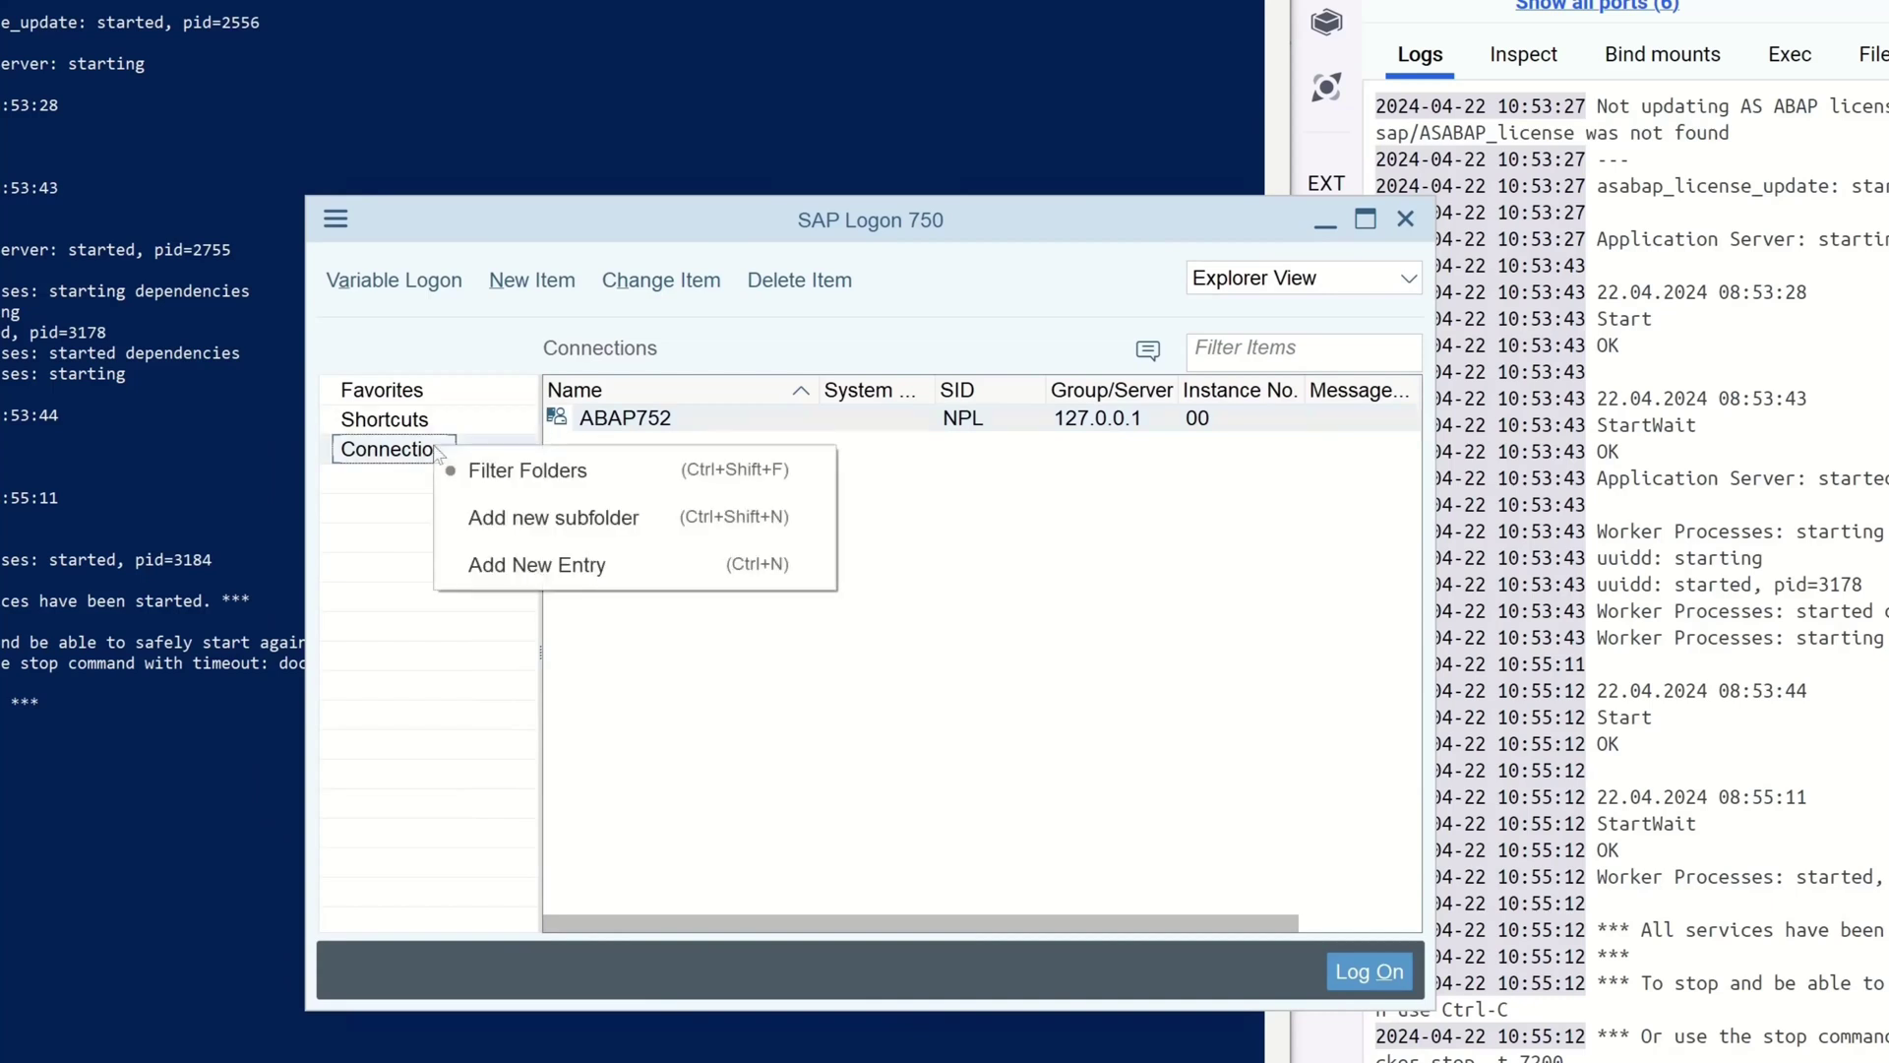
Start a new User Specified System entry using the custom application server connection type
click(502, 568)
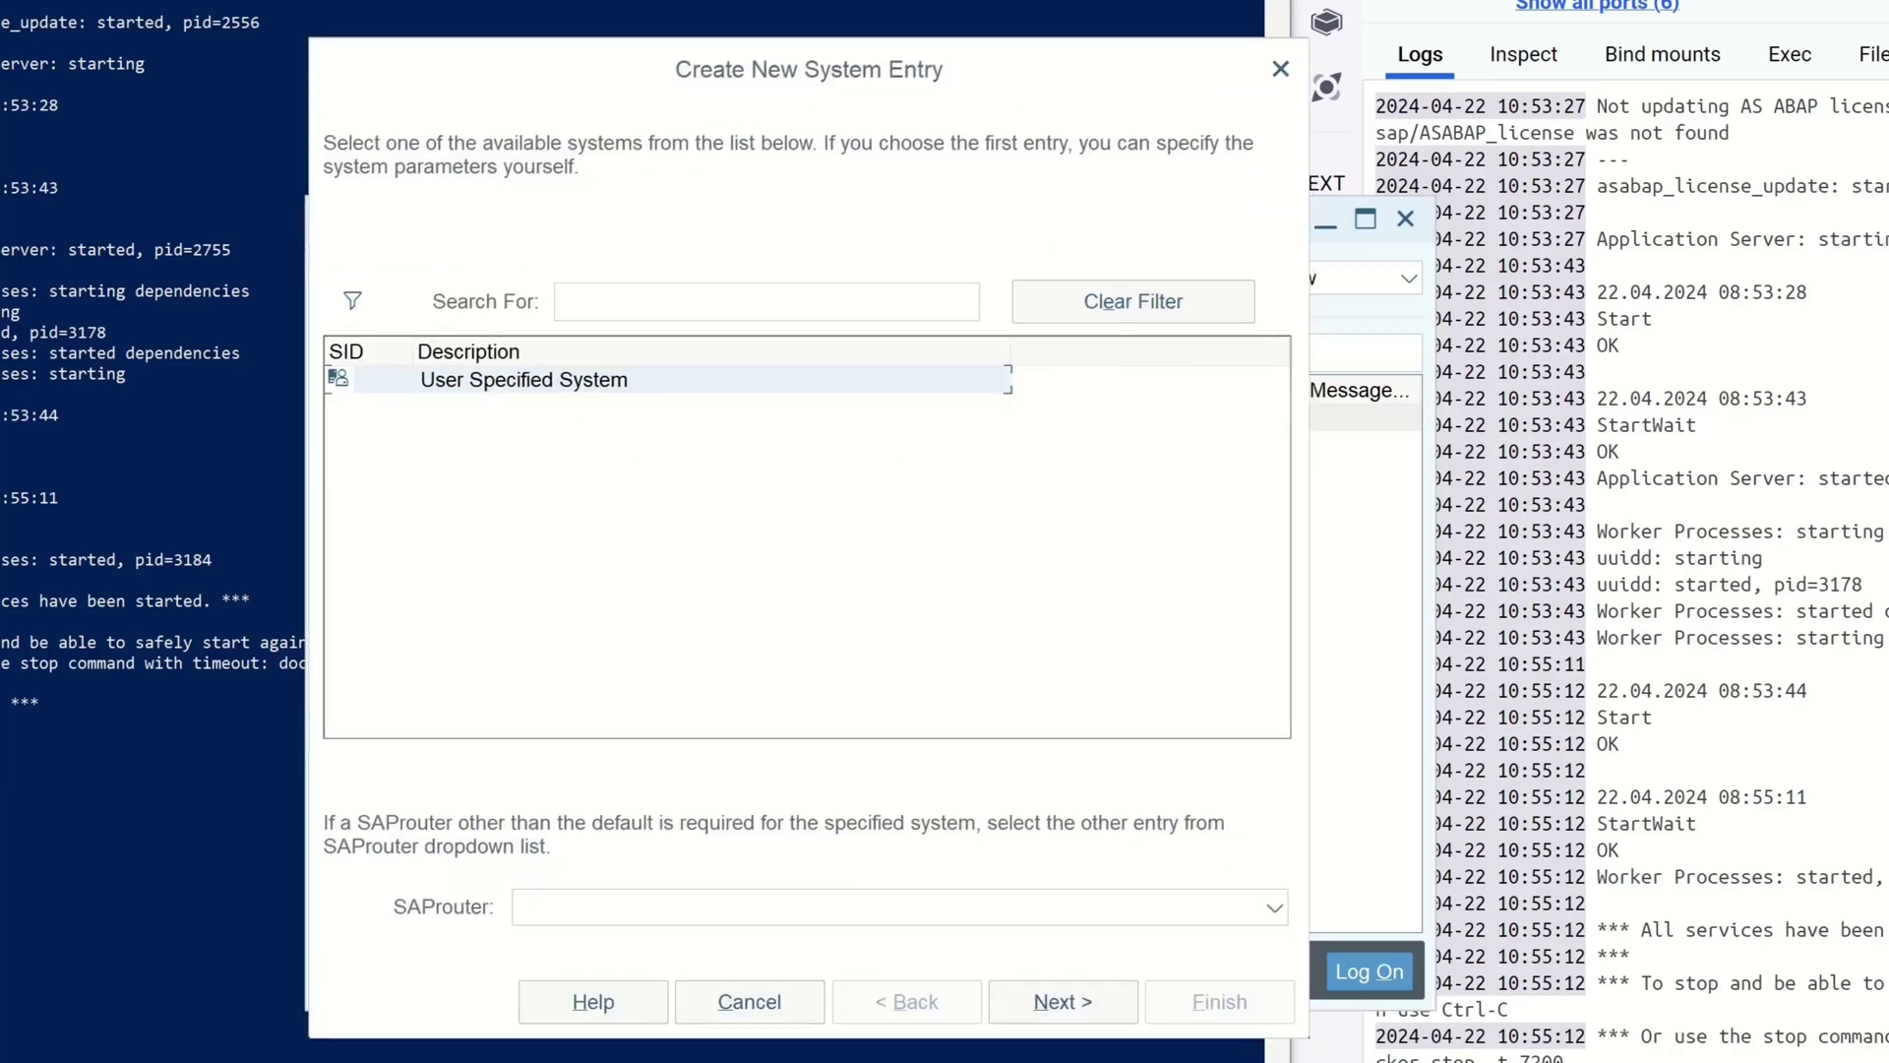
click(1064, 1000)
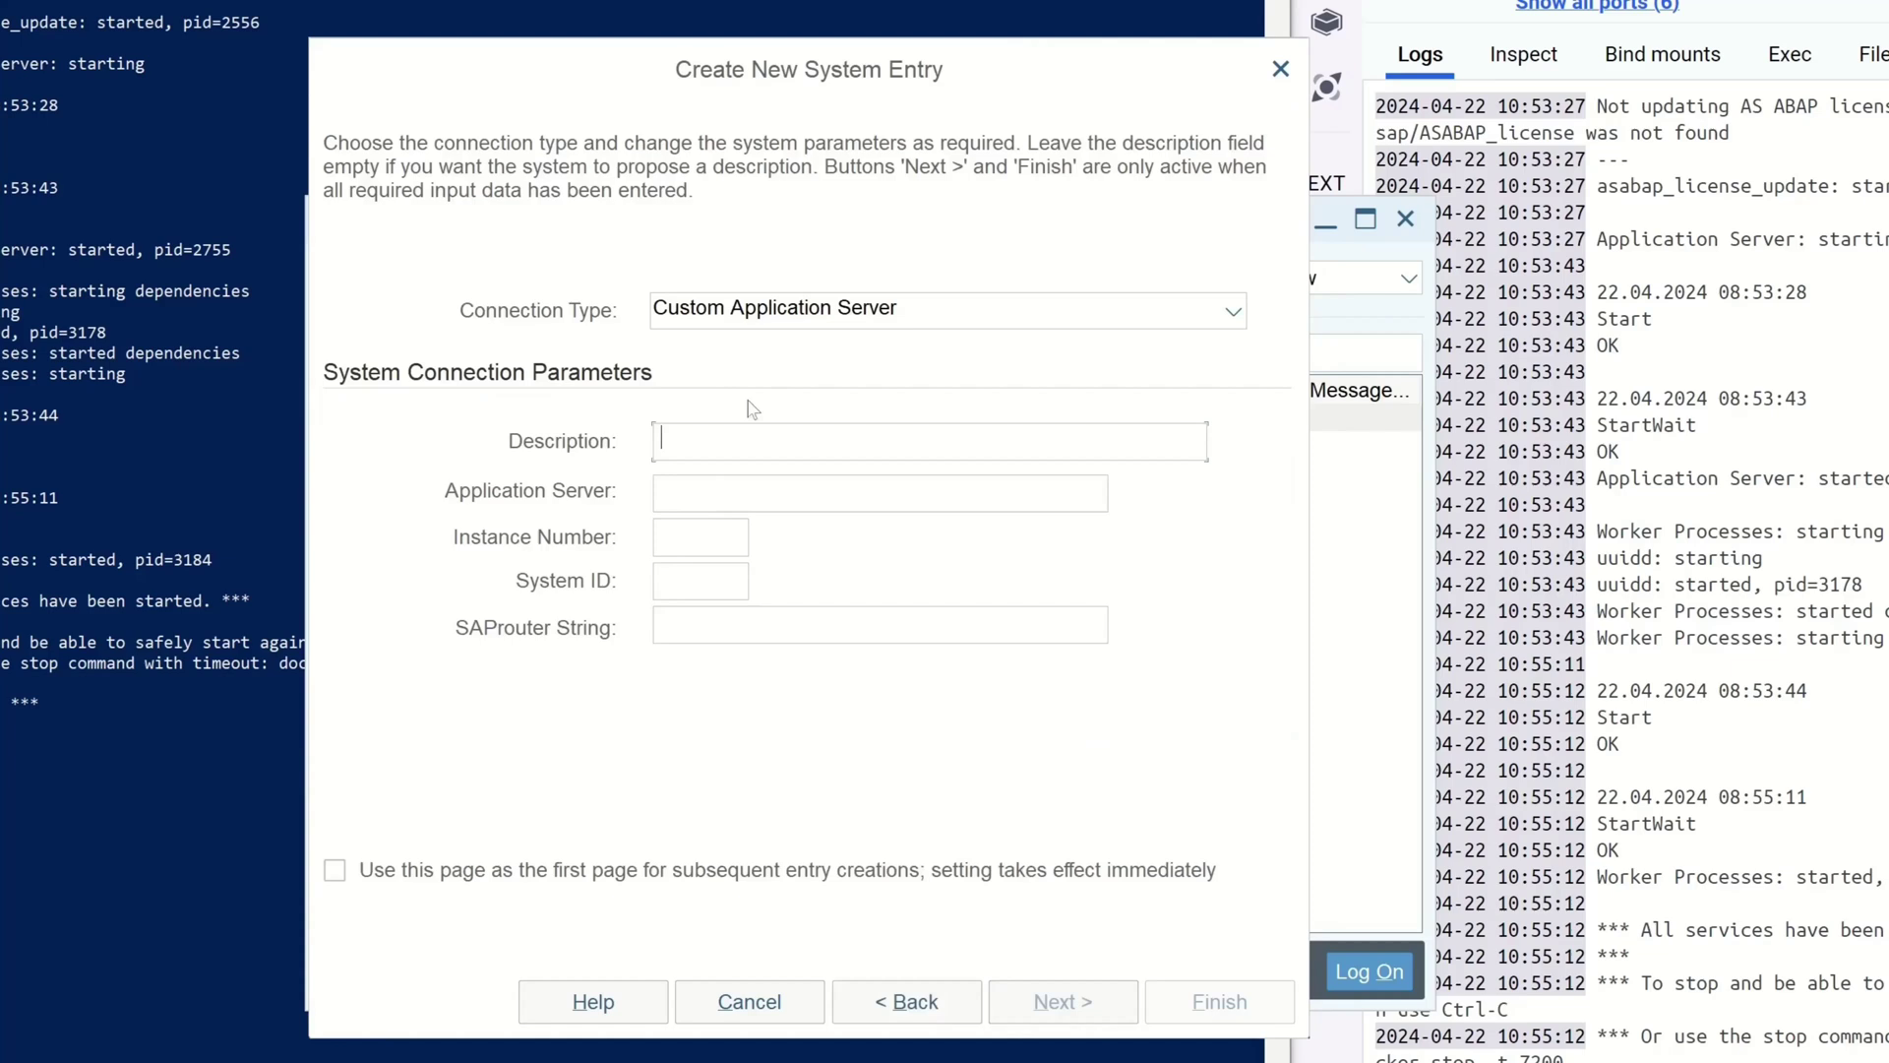
click(834, 317)
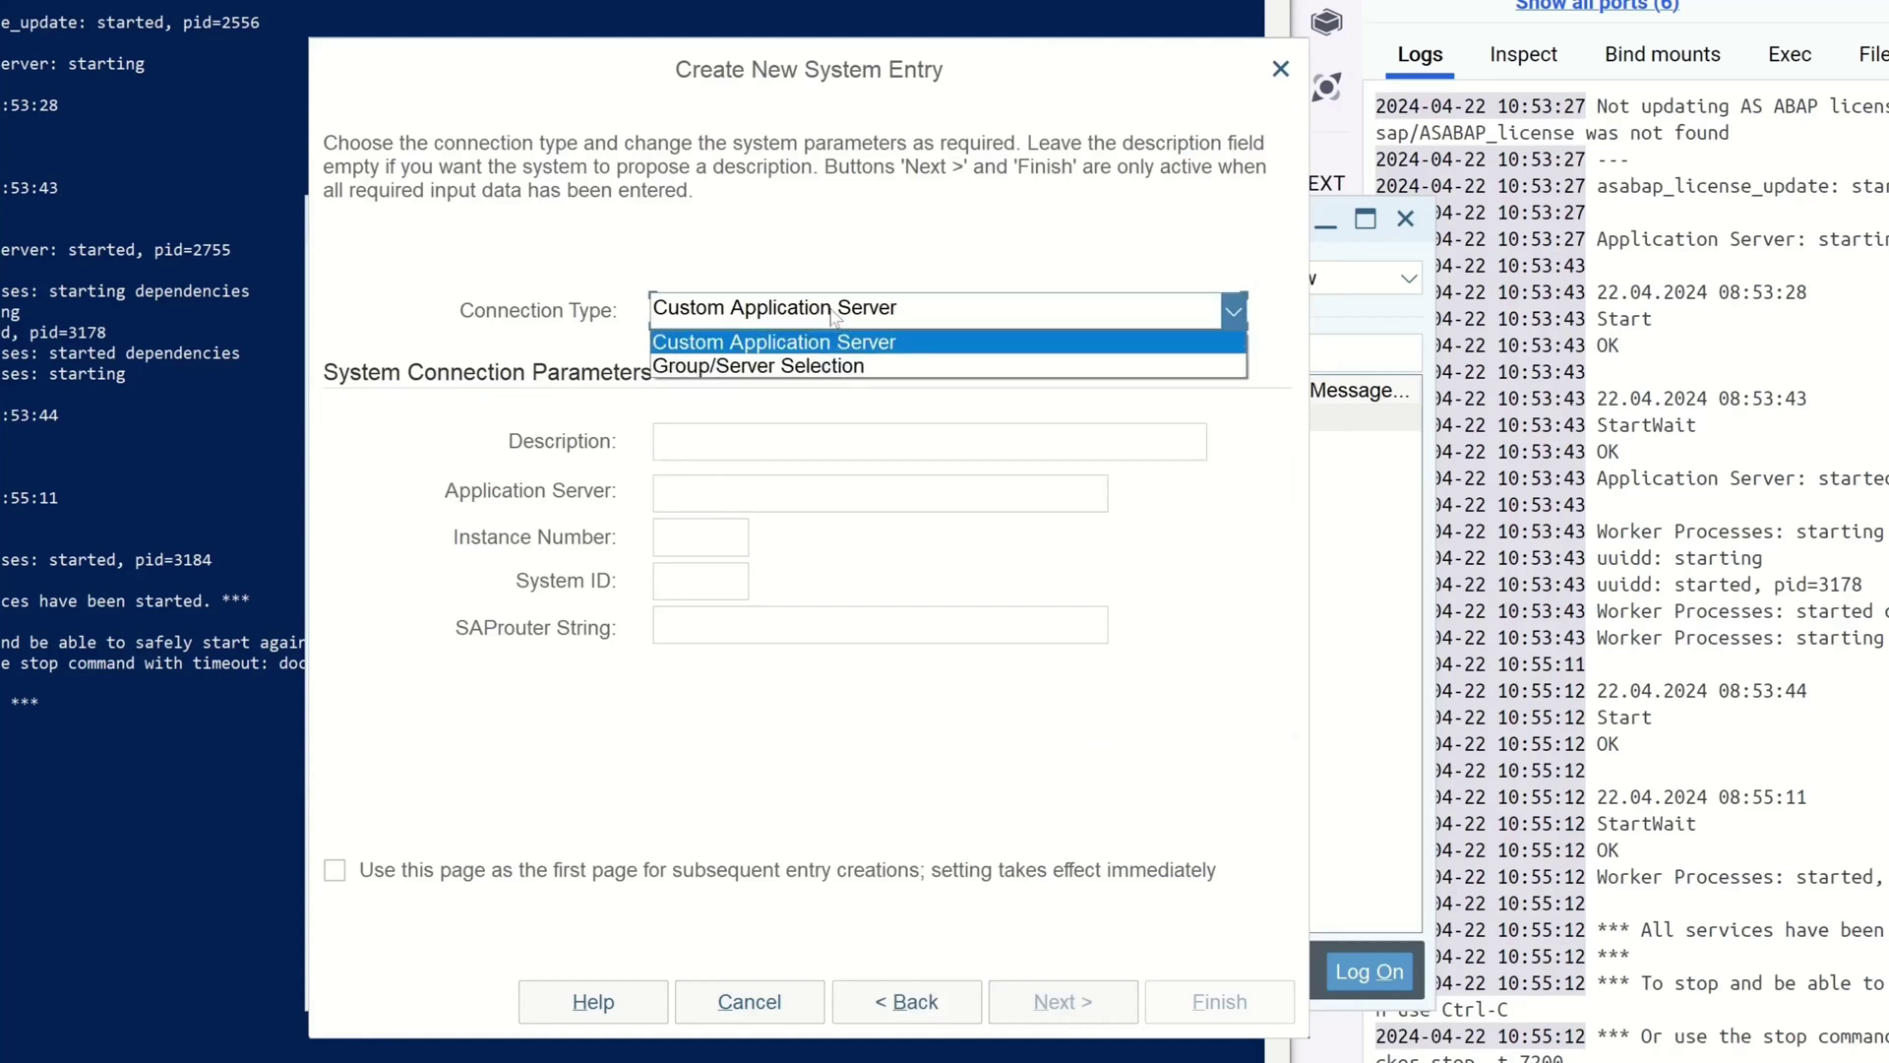
click(777, 344)
Enter description A4H, server 127.0.0.1, instance 00, system ID A4H, and finish the wizard
click(721, 441)
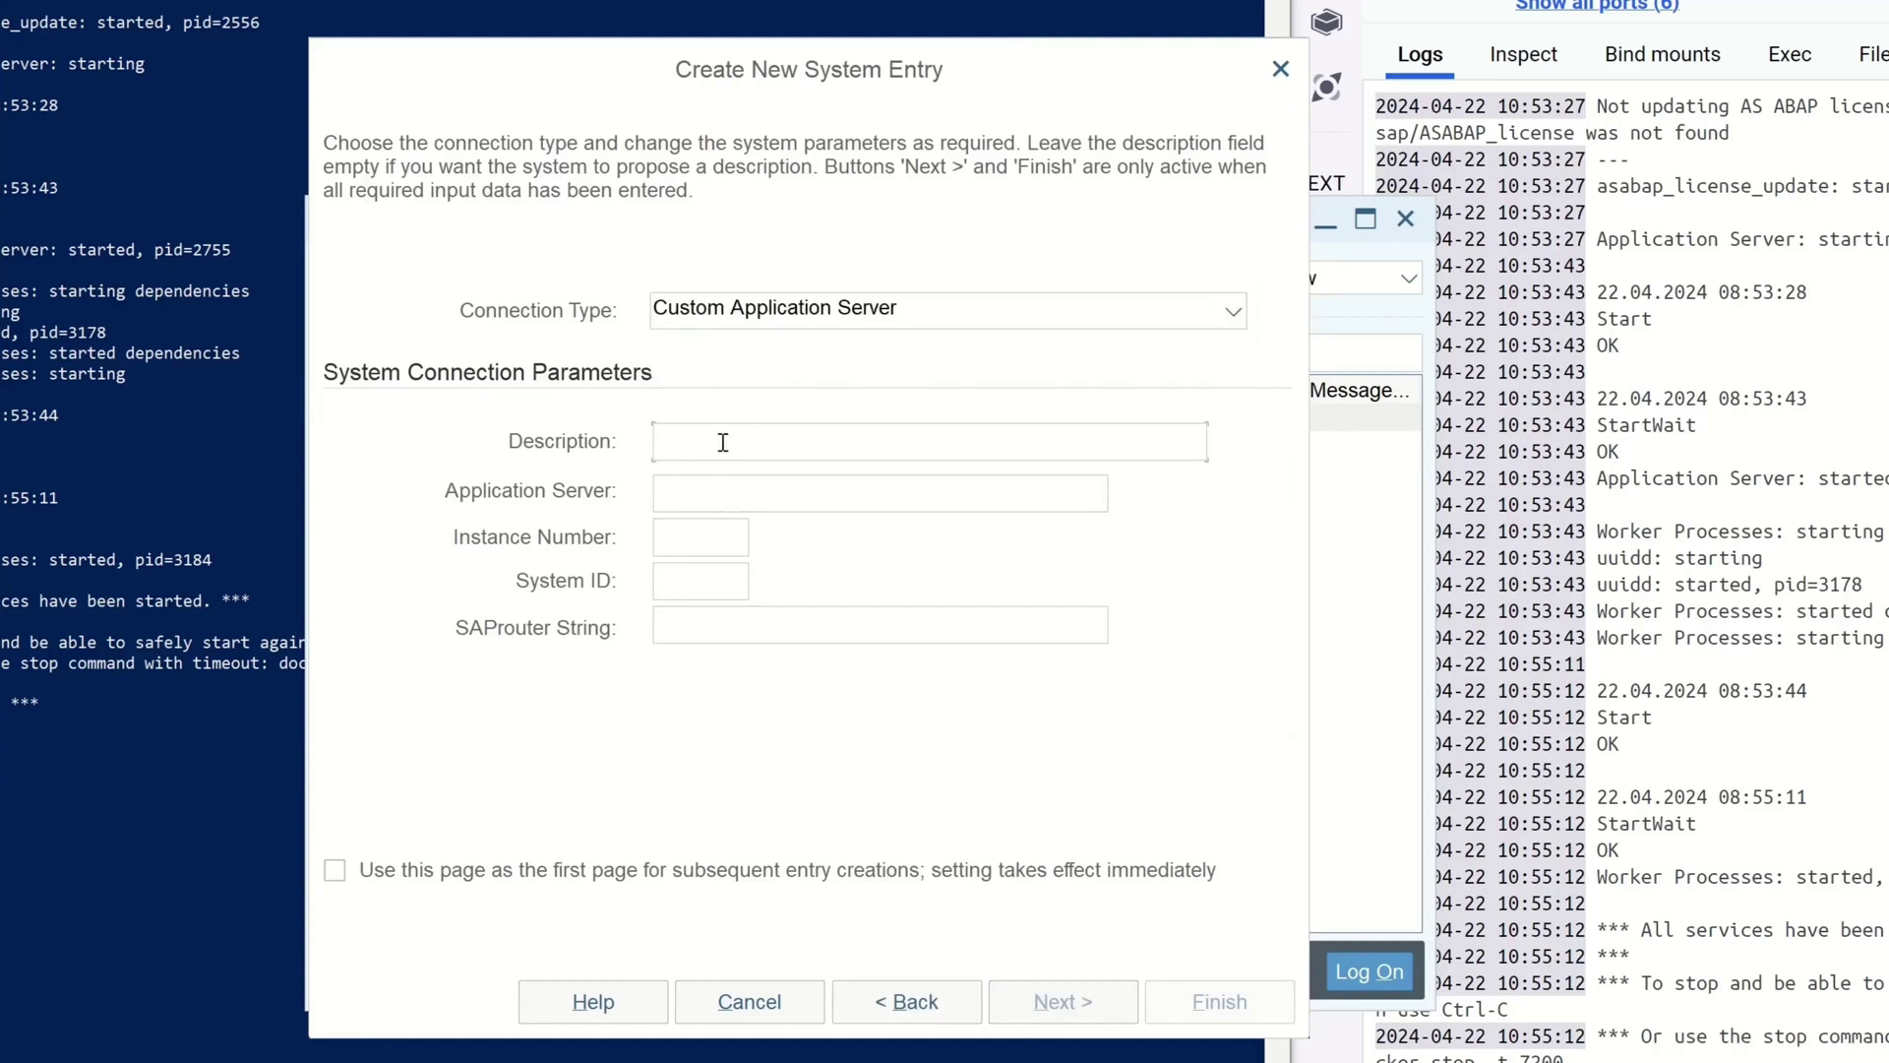
text(H)
key(Tab)
text(127.)
text(0.0.1)
key(Tab)
text(00)
key(Tab)
text(A)
text(4H)
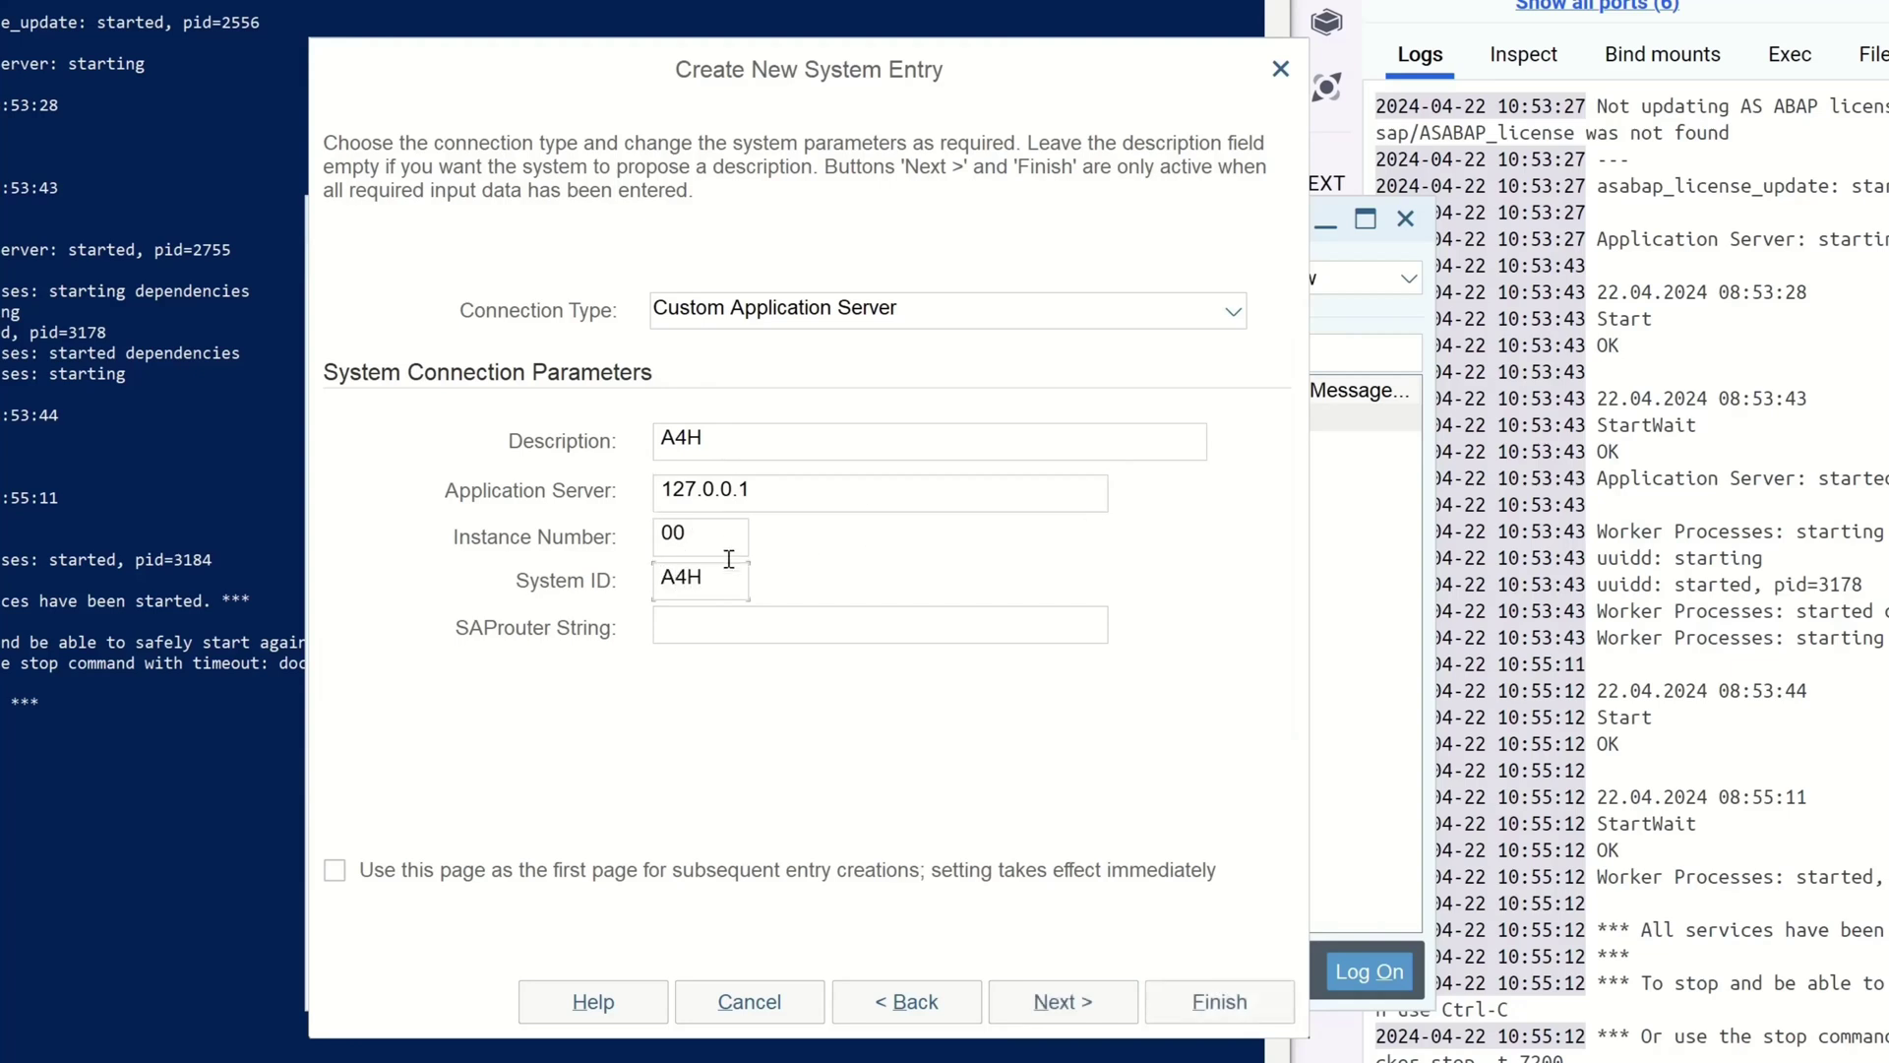
click(1050, 1005)
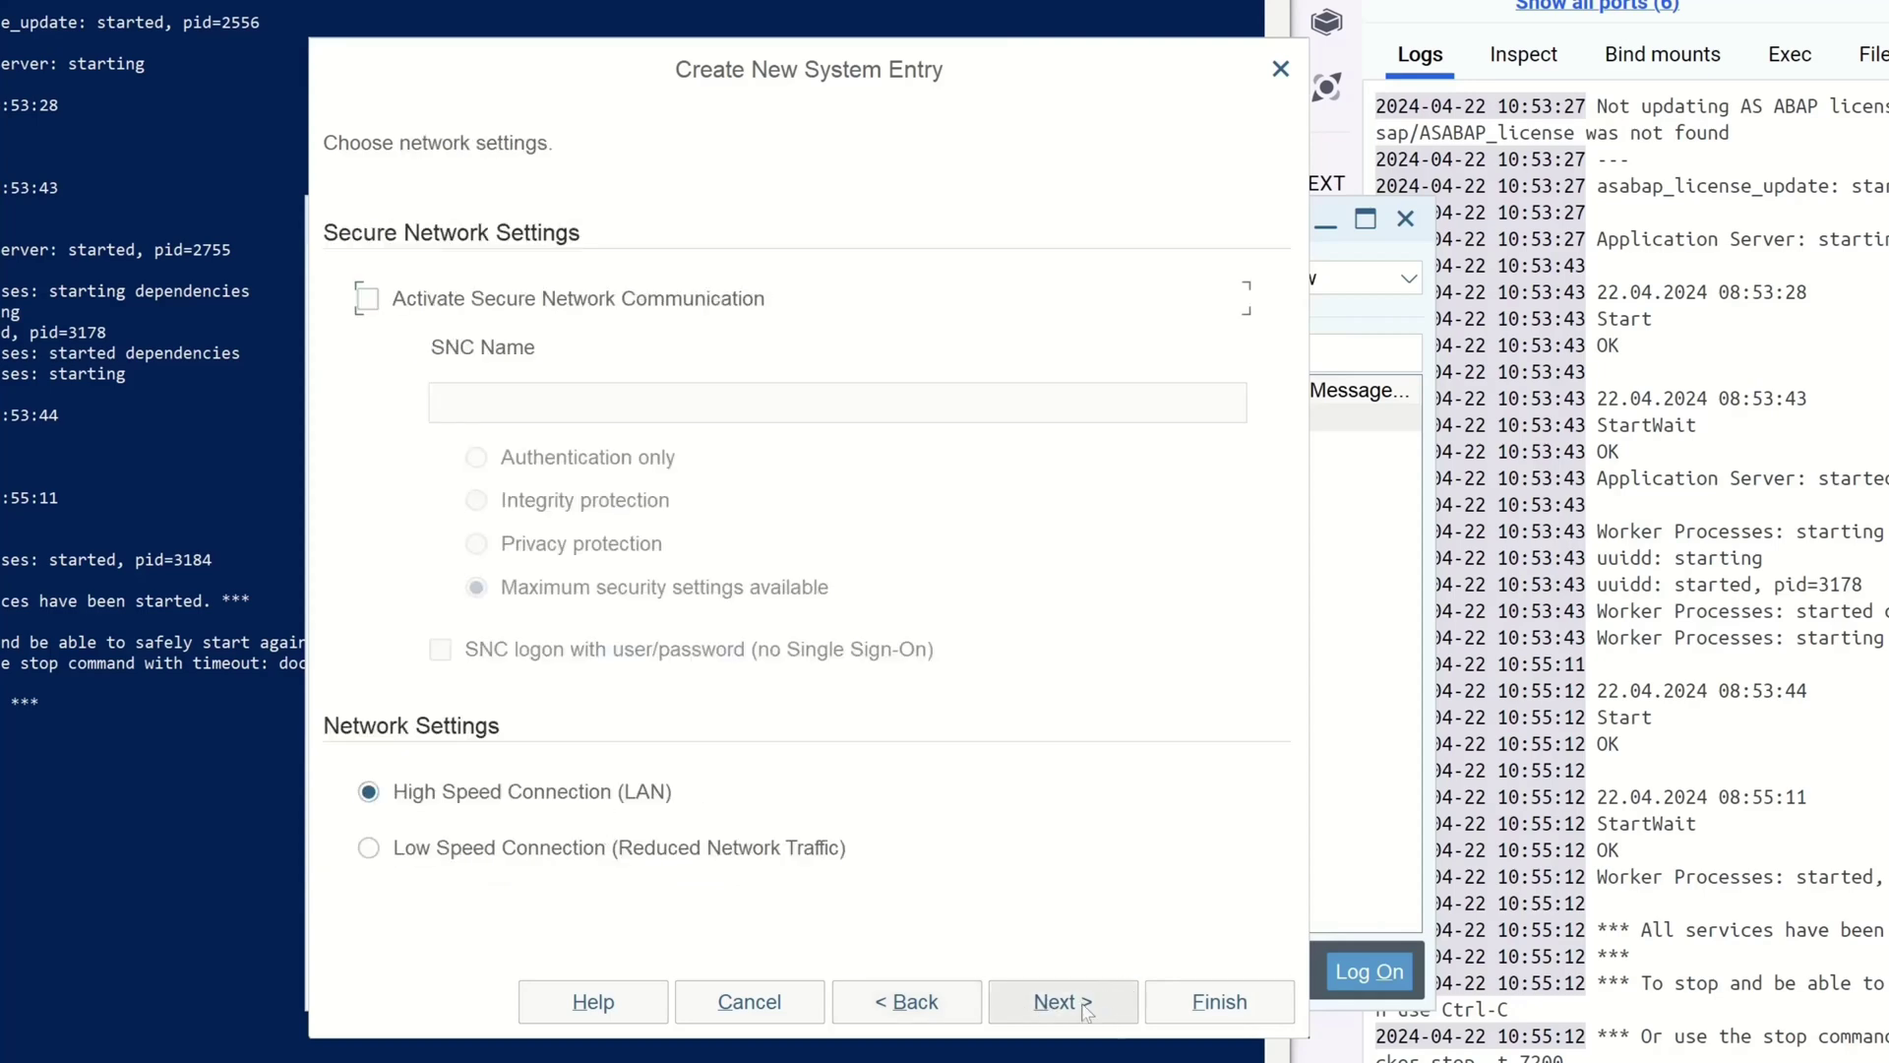
click(1087, 1012)
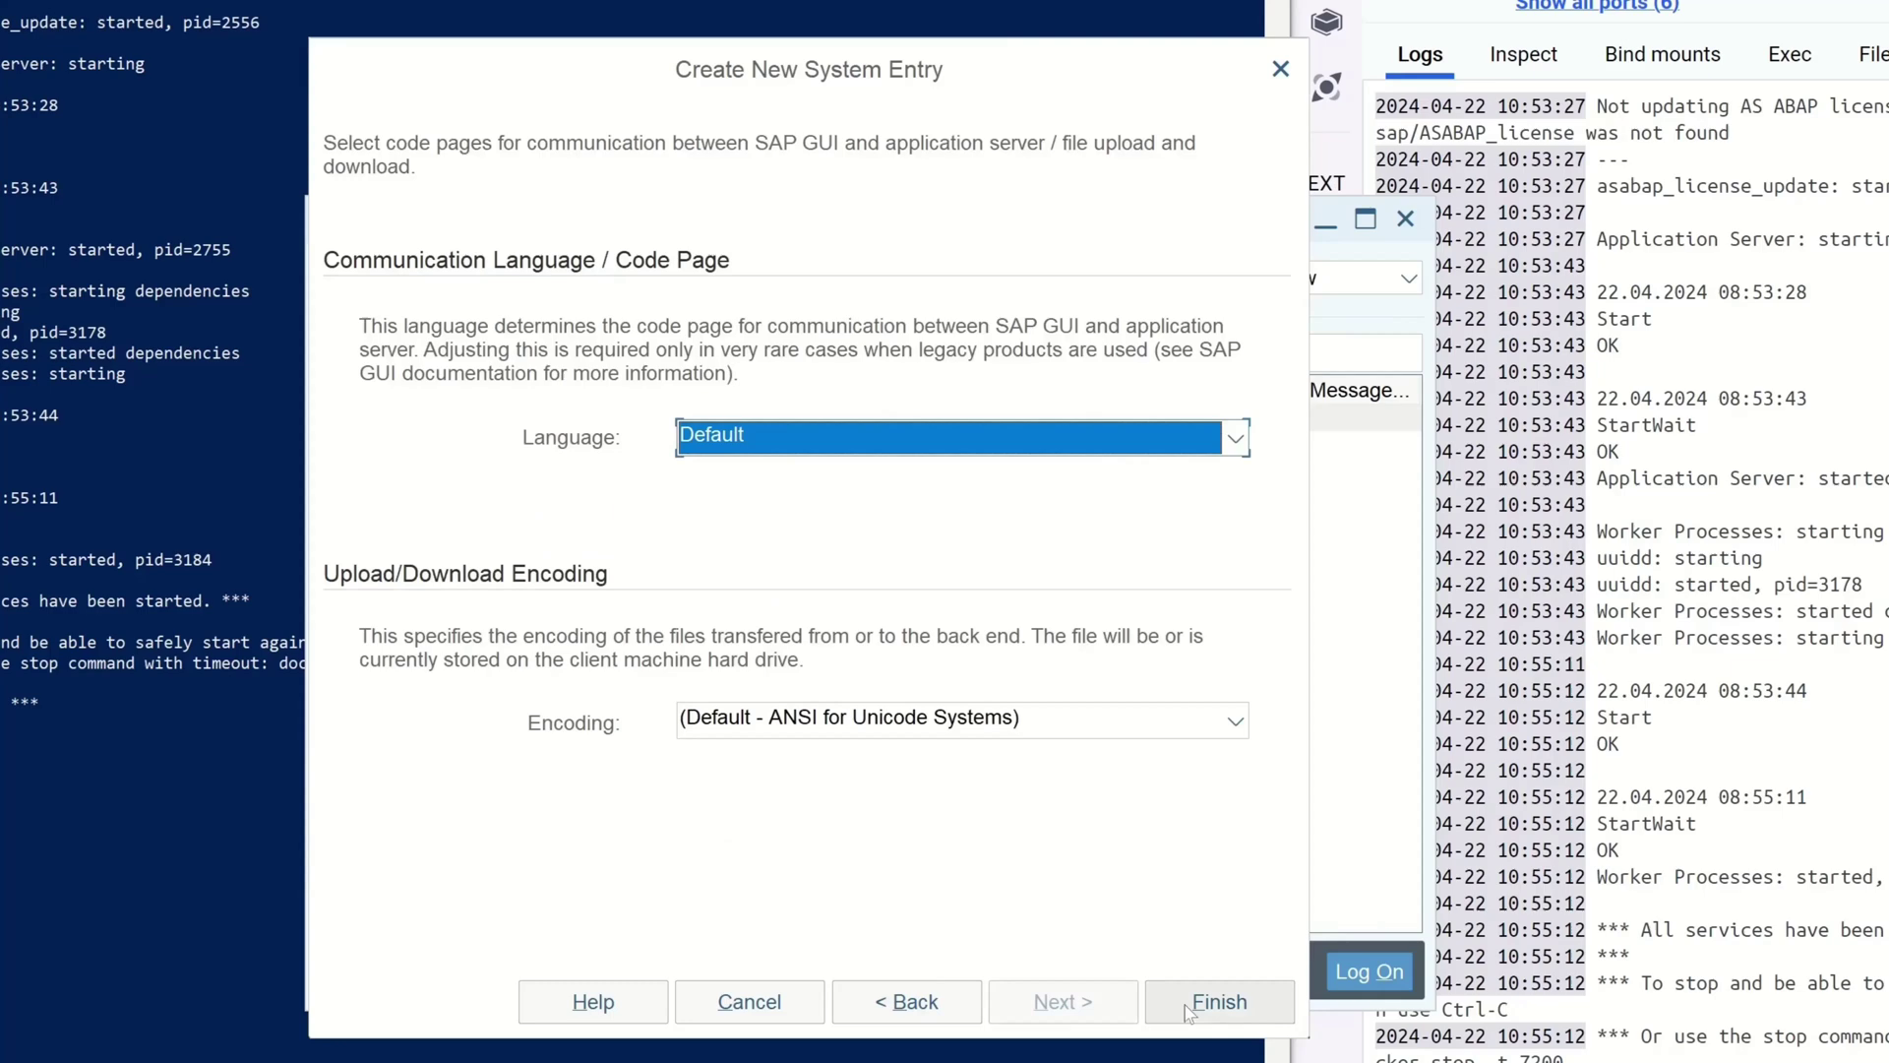
click(1219, 1002)
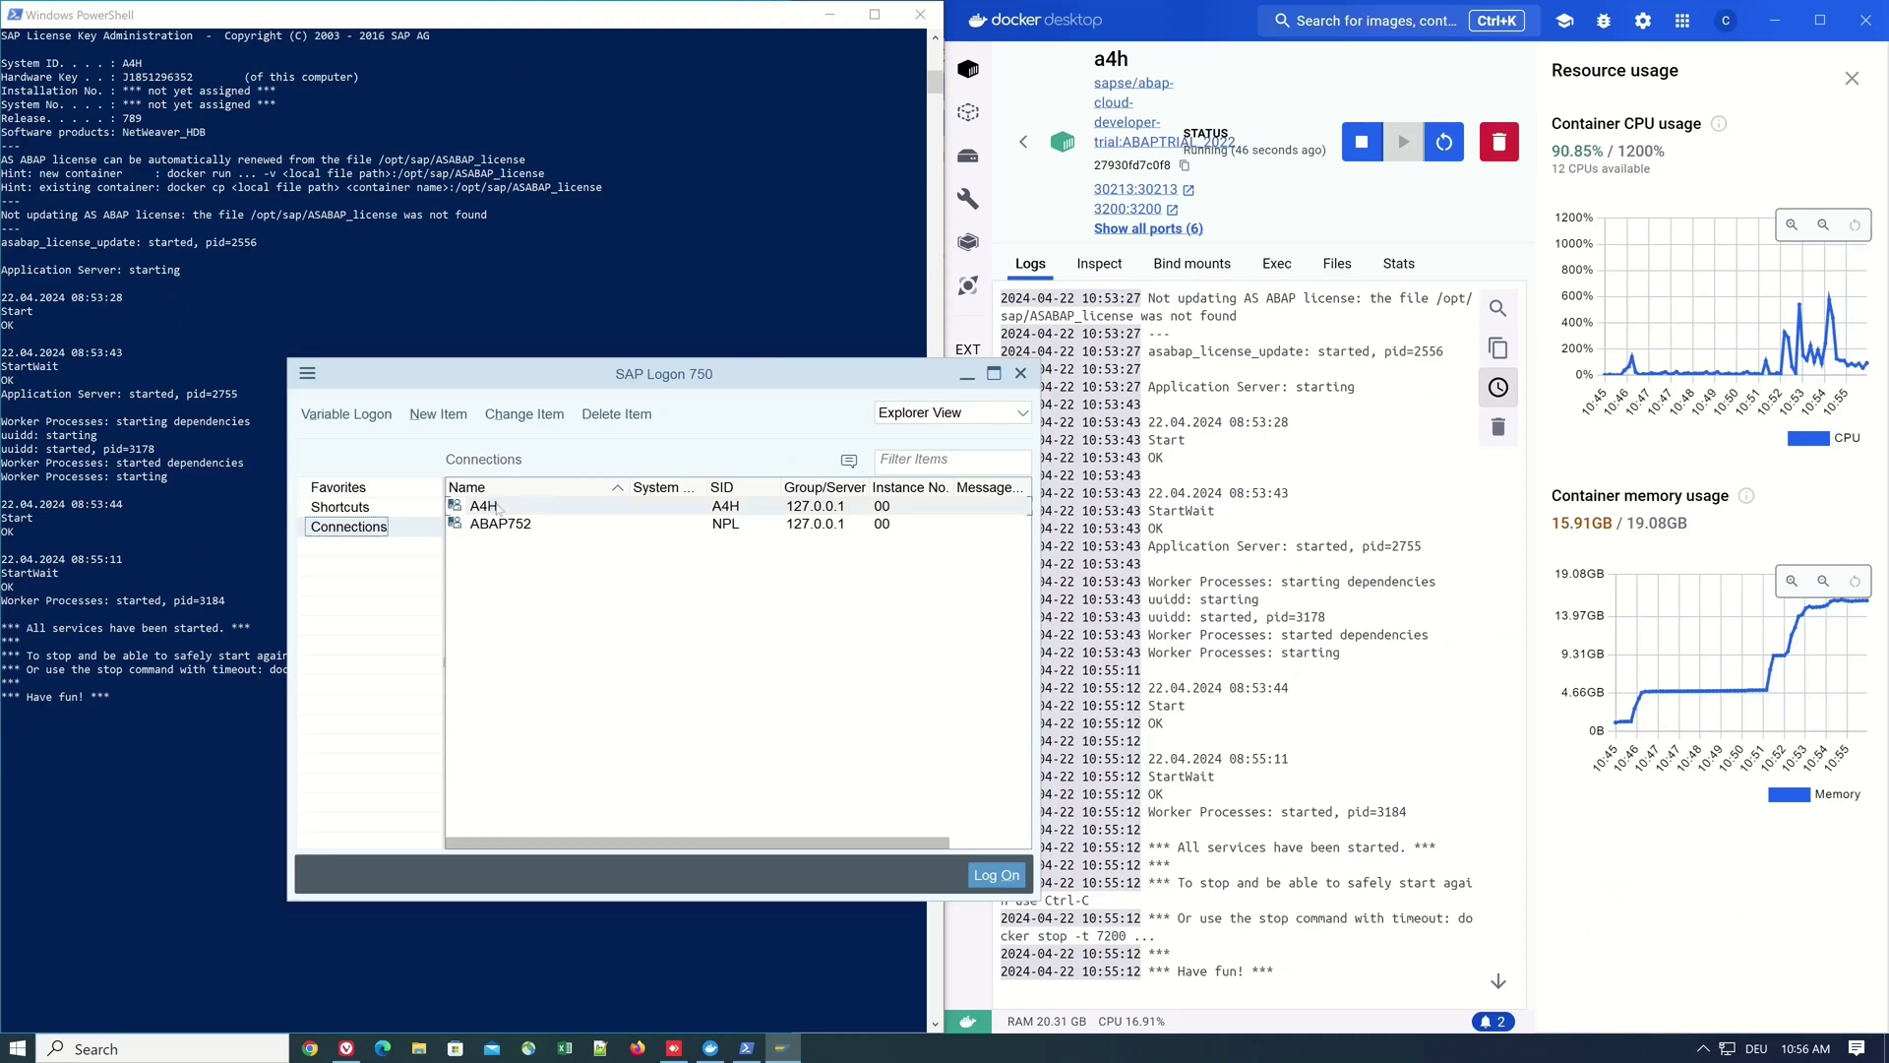
Open the A4H logon screen, keep user DEVELOPER for client 001, and paste the password
double_click(496, 506)
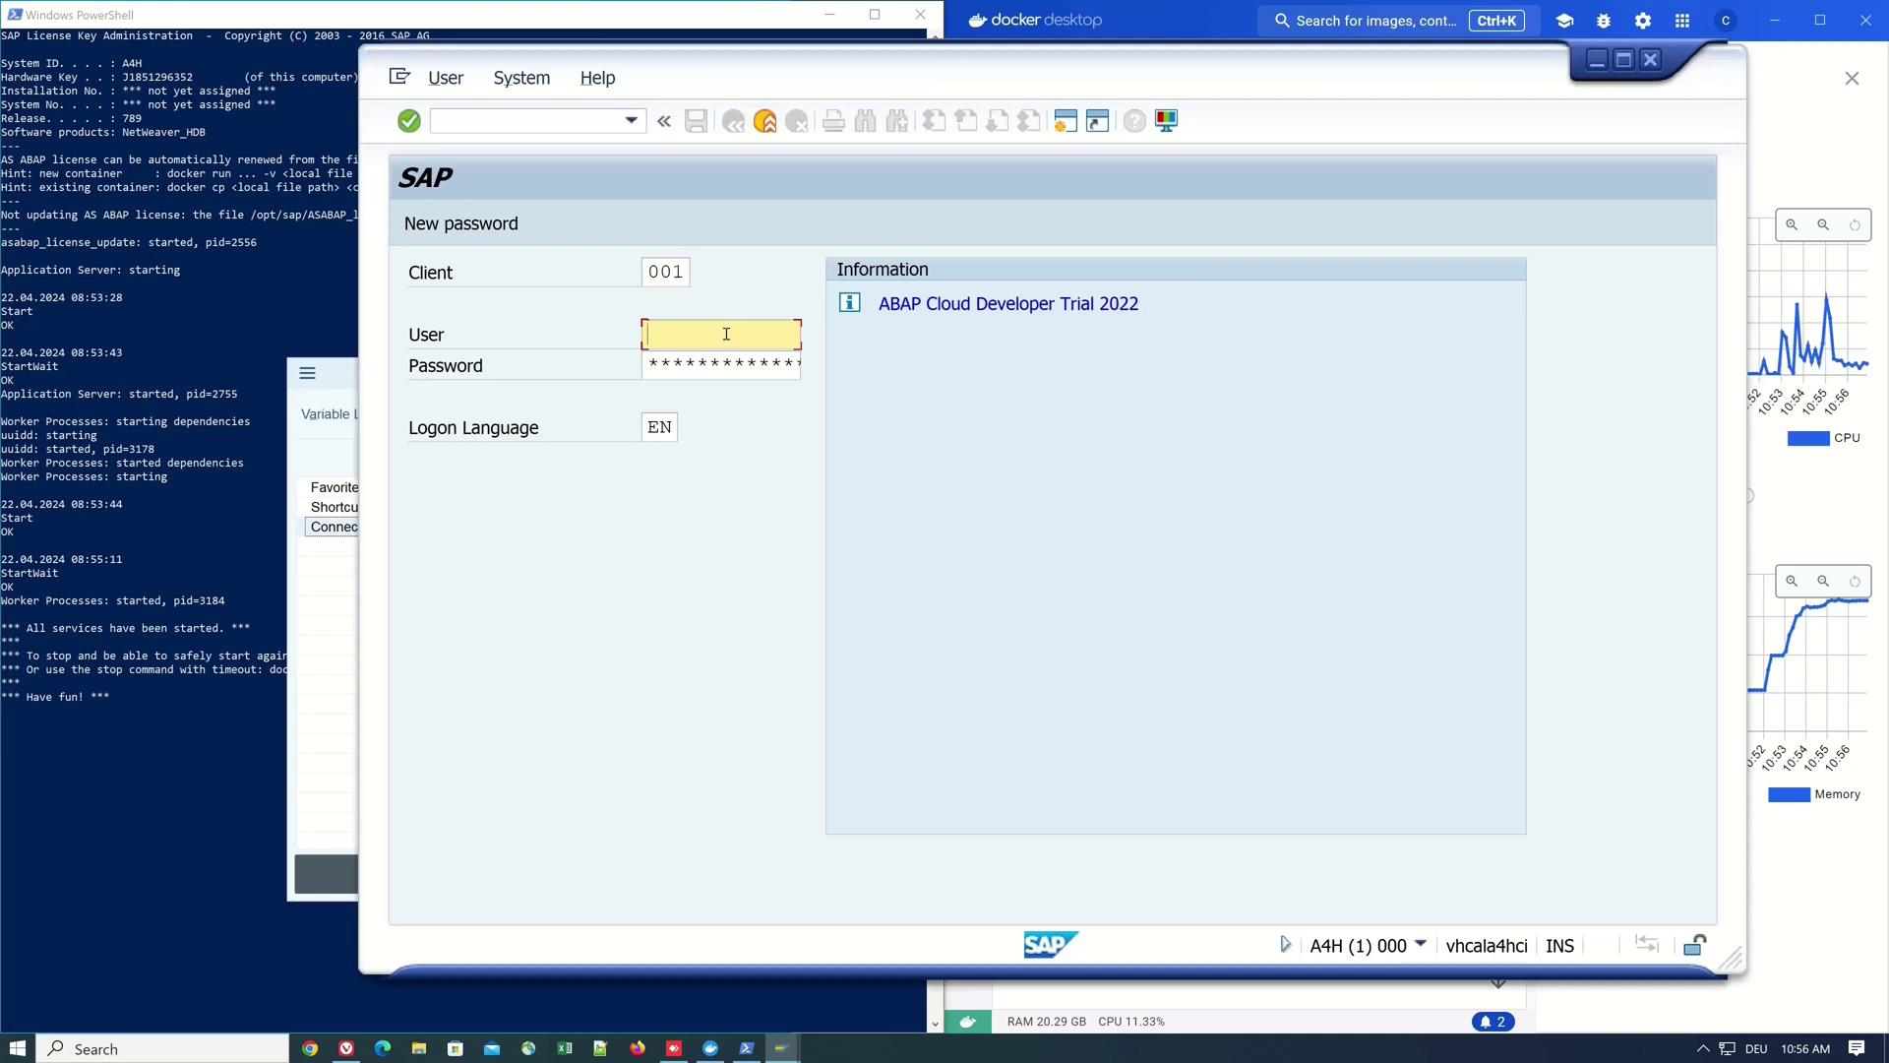
text(Developer)
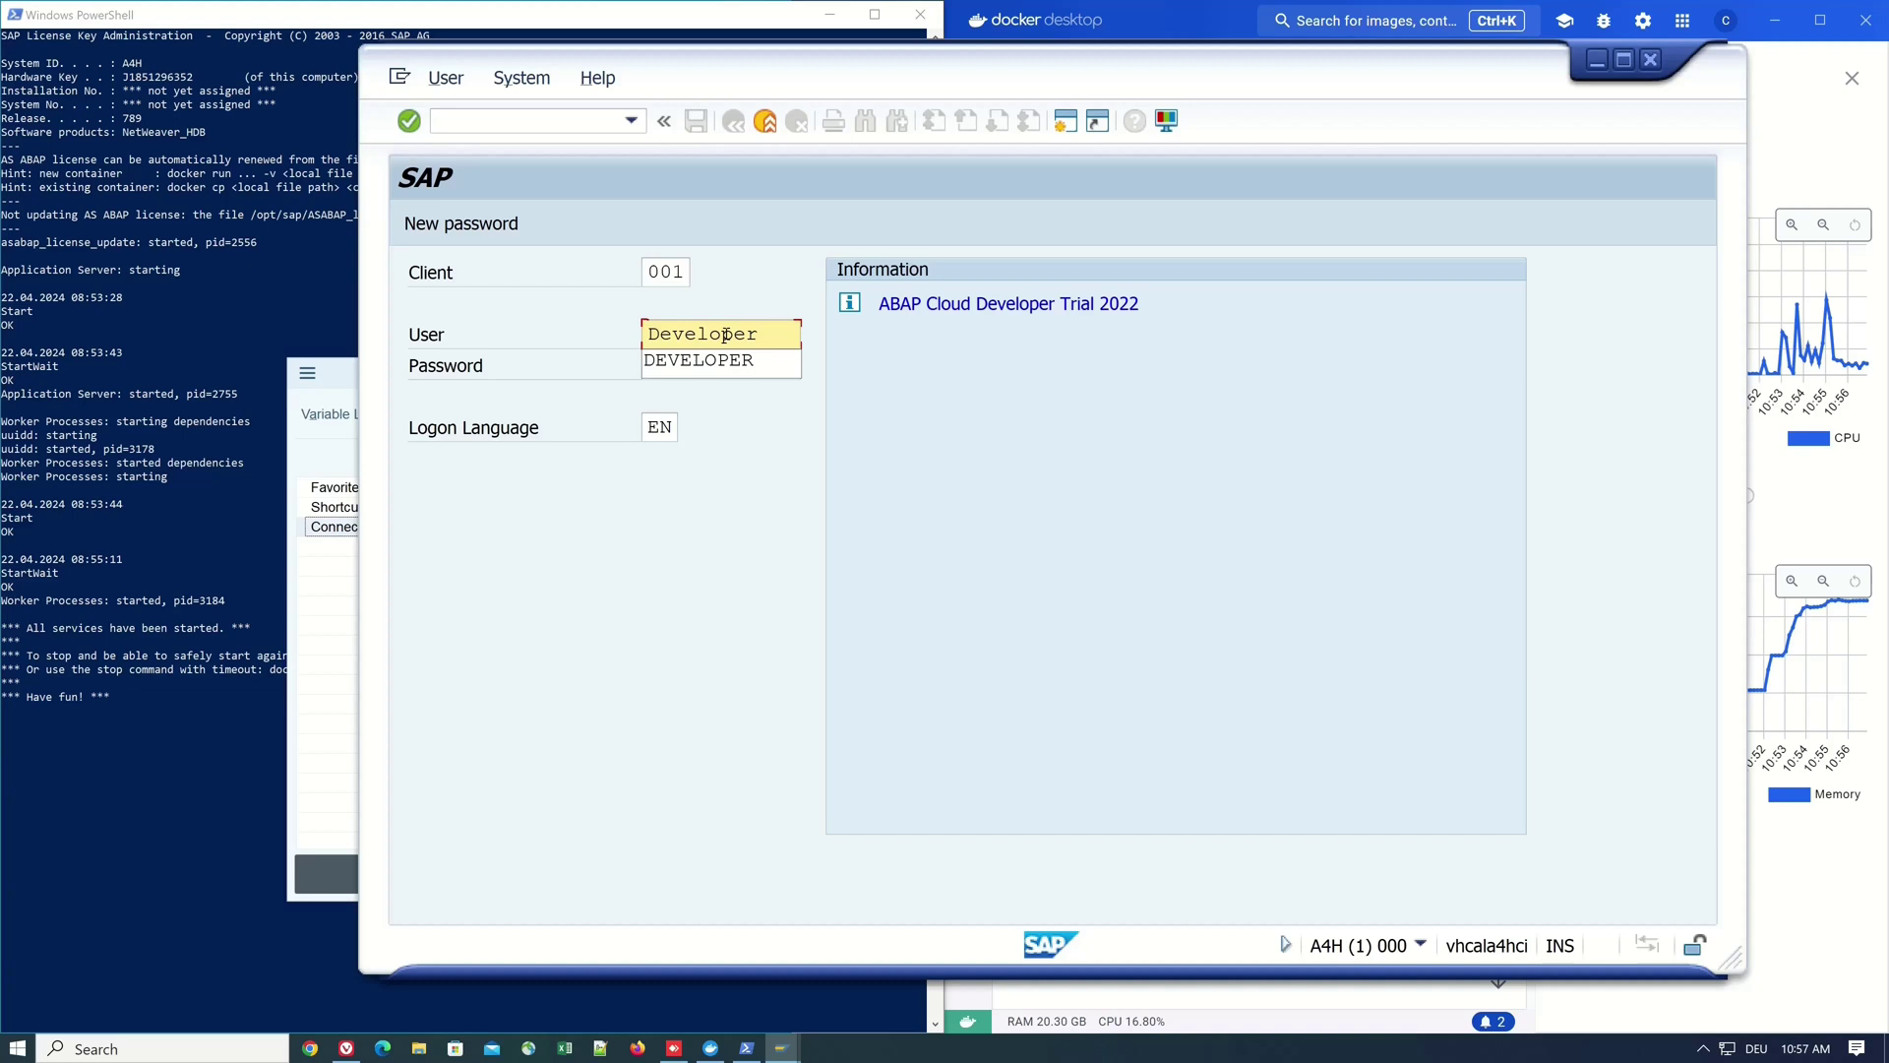
key(Tab)
key(ctrl+v)
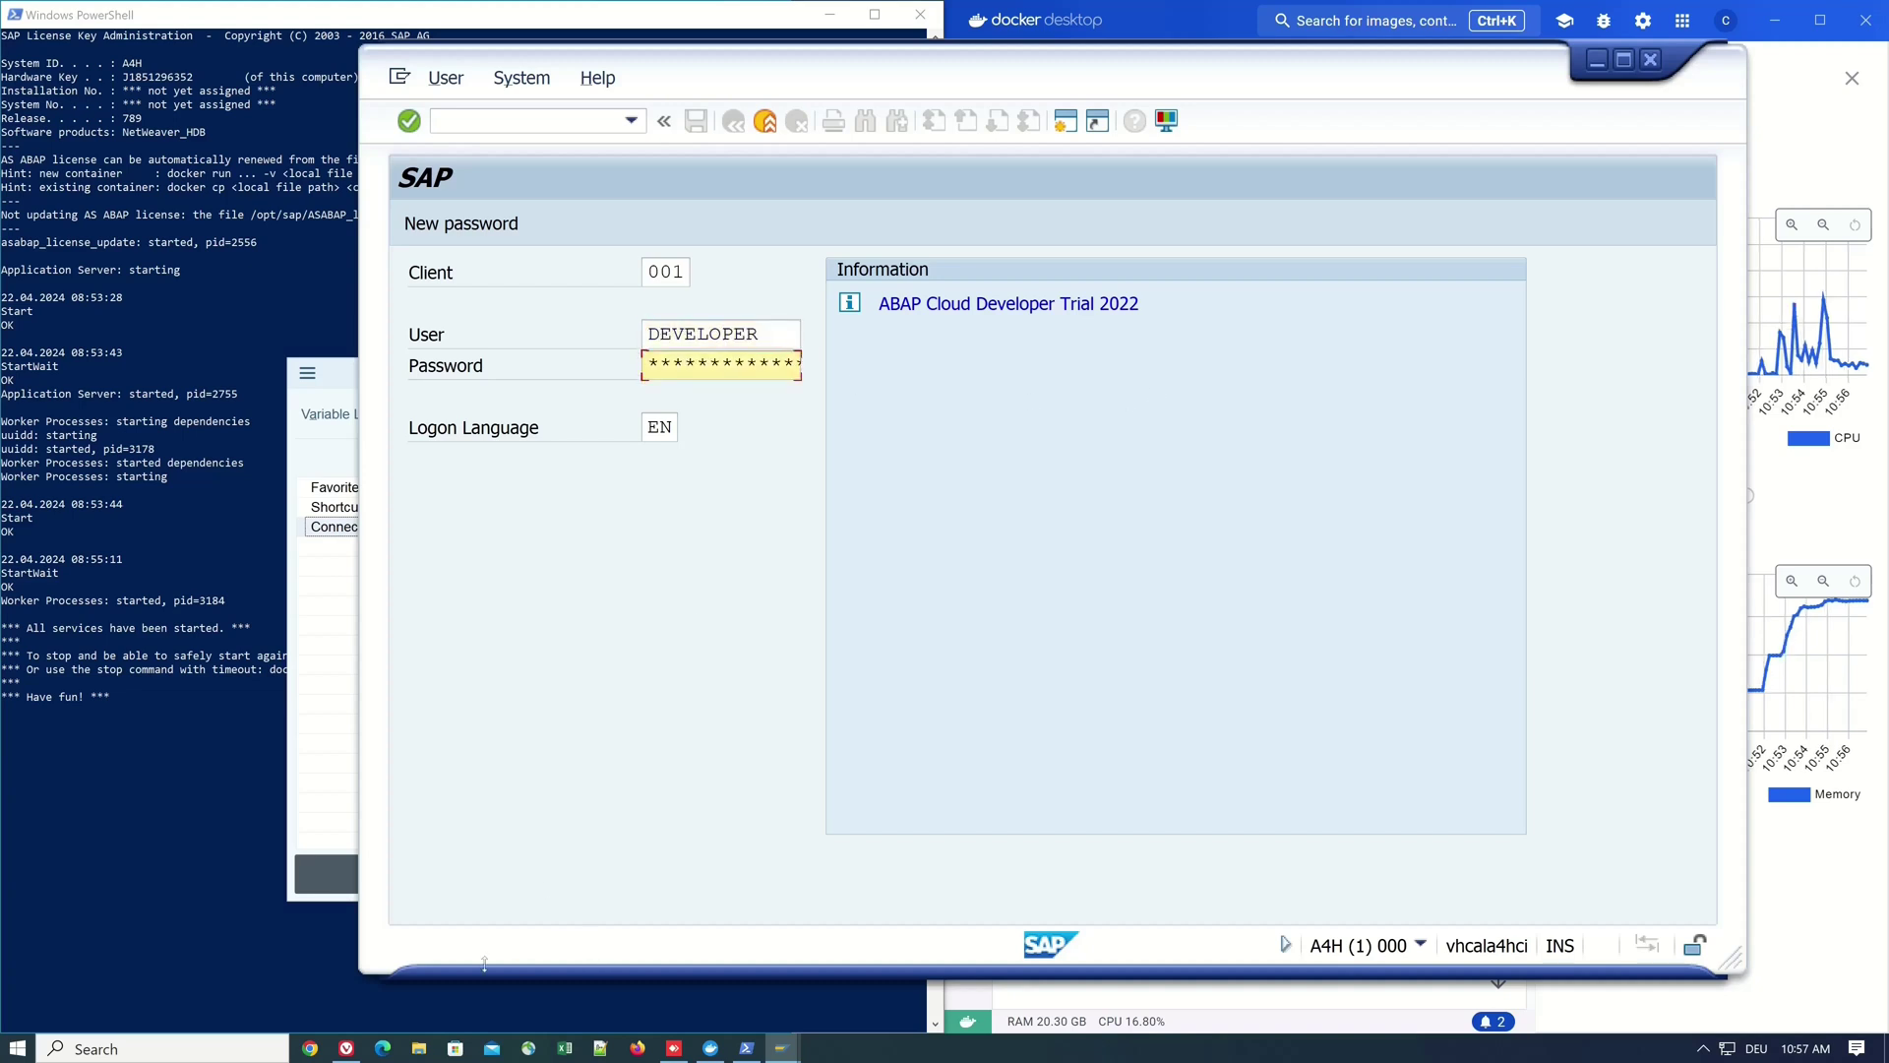
Highlight the Trial 2022 password under Docker Hub's User and Passwords, then return to SAP GUI
click(364, 1049)
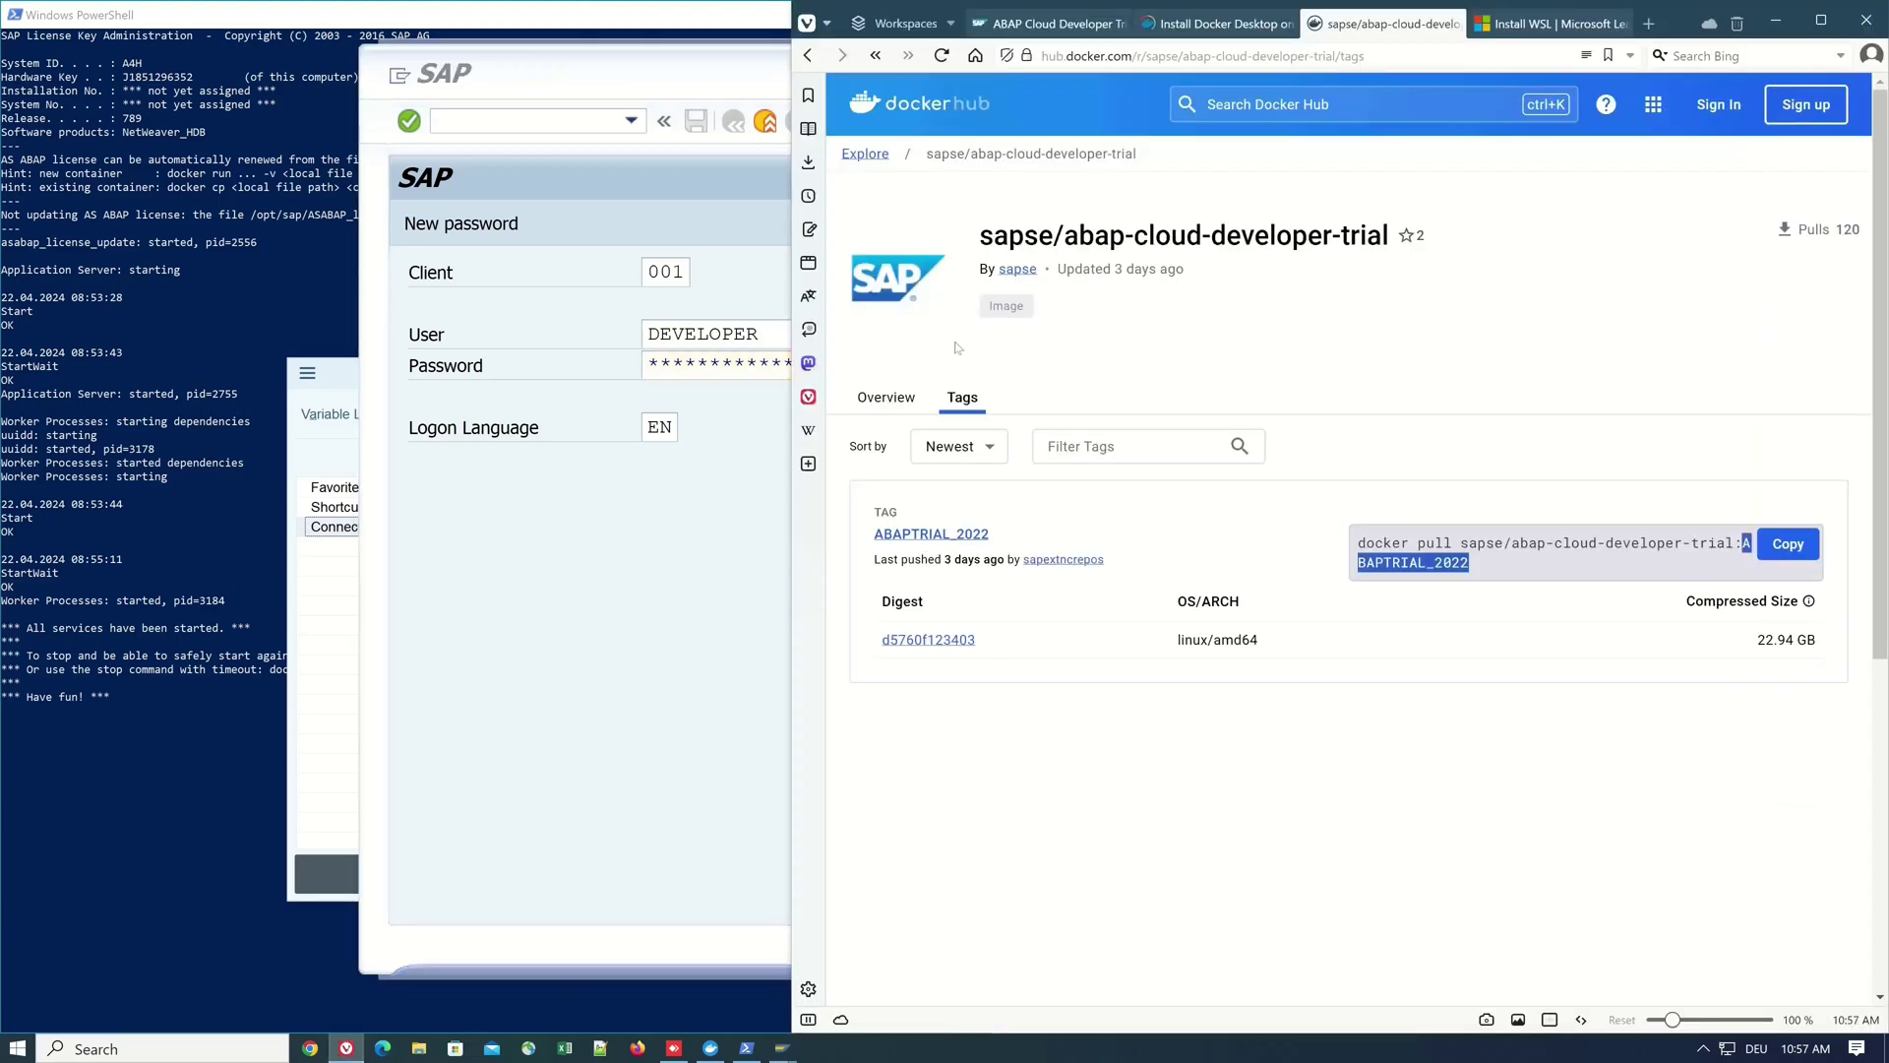
click(887, 397)
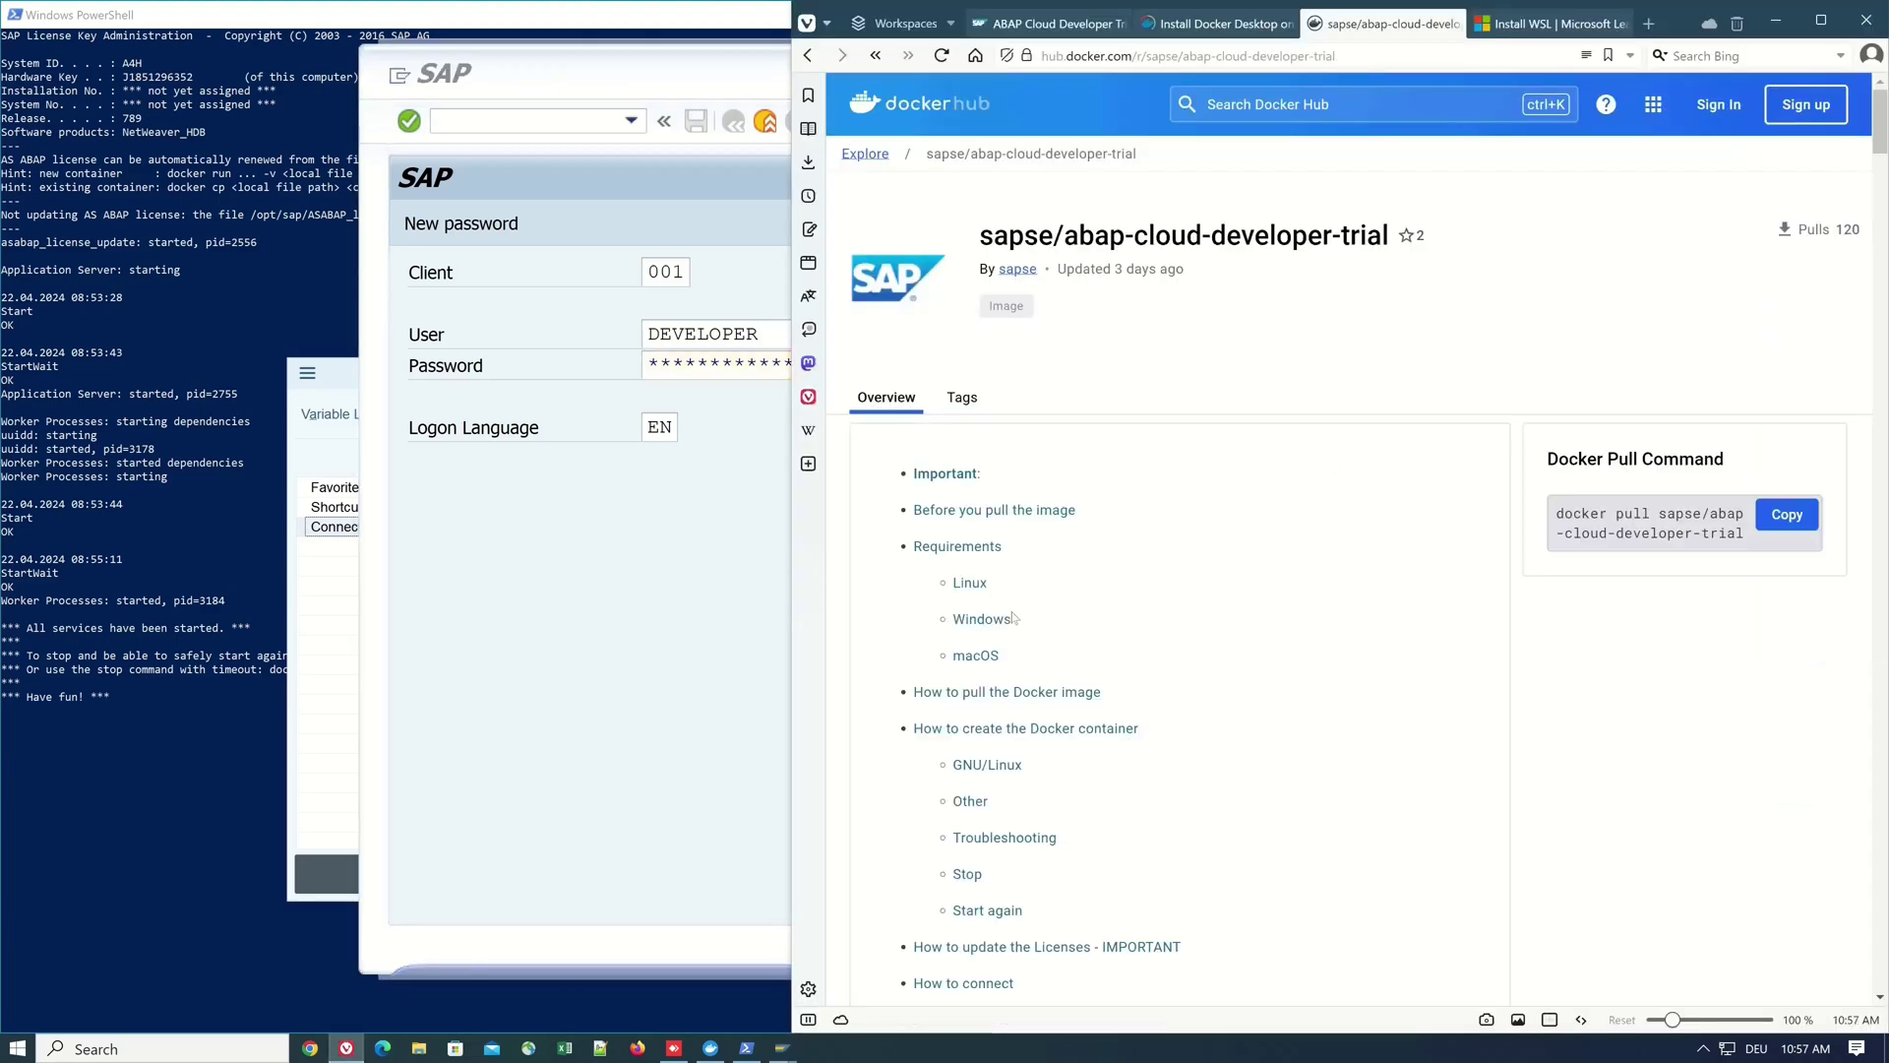
scroll(1013, 618, down, 1)
scroll(1013, 617, down, 3)
click(1025, 572)
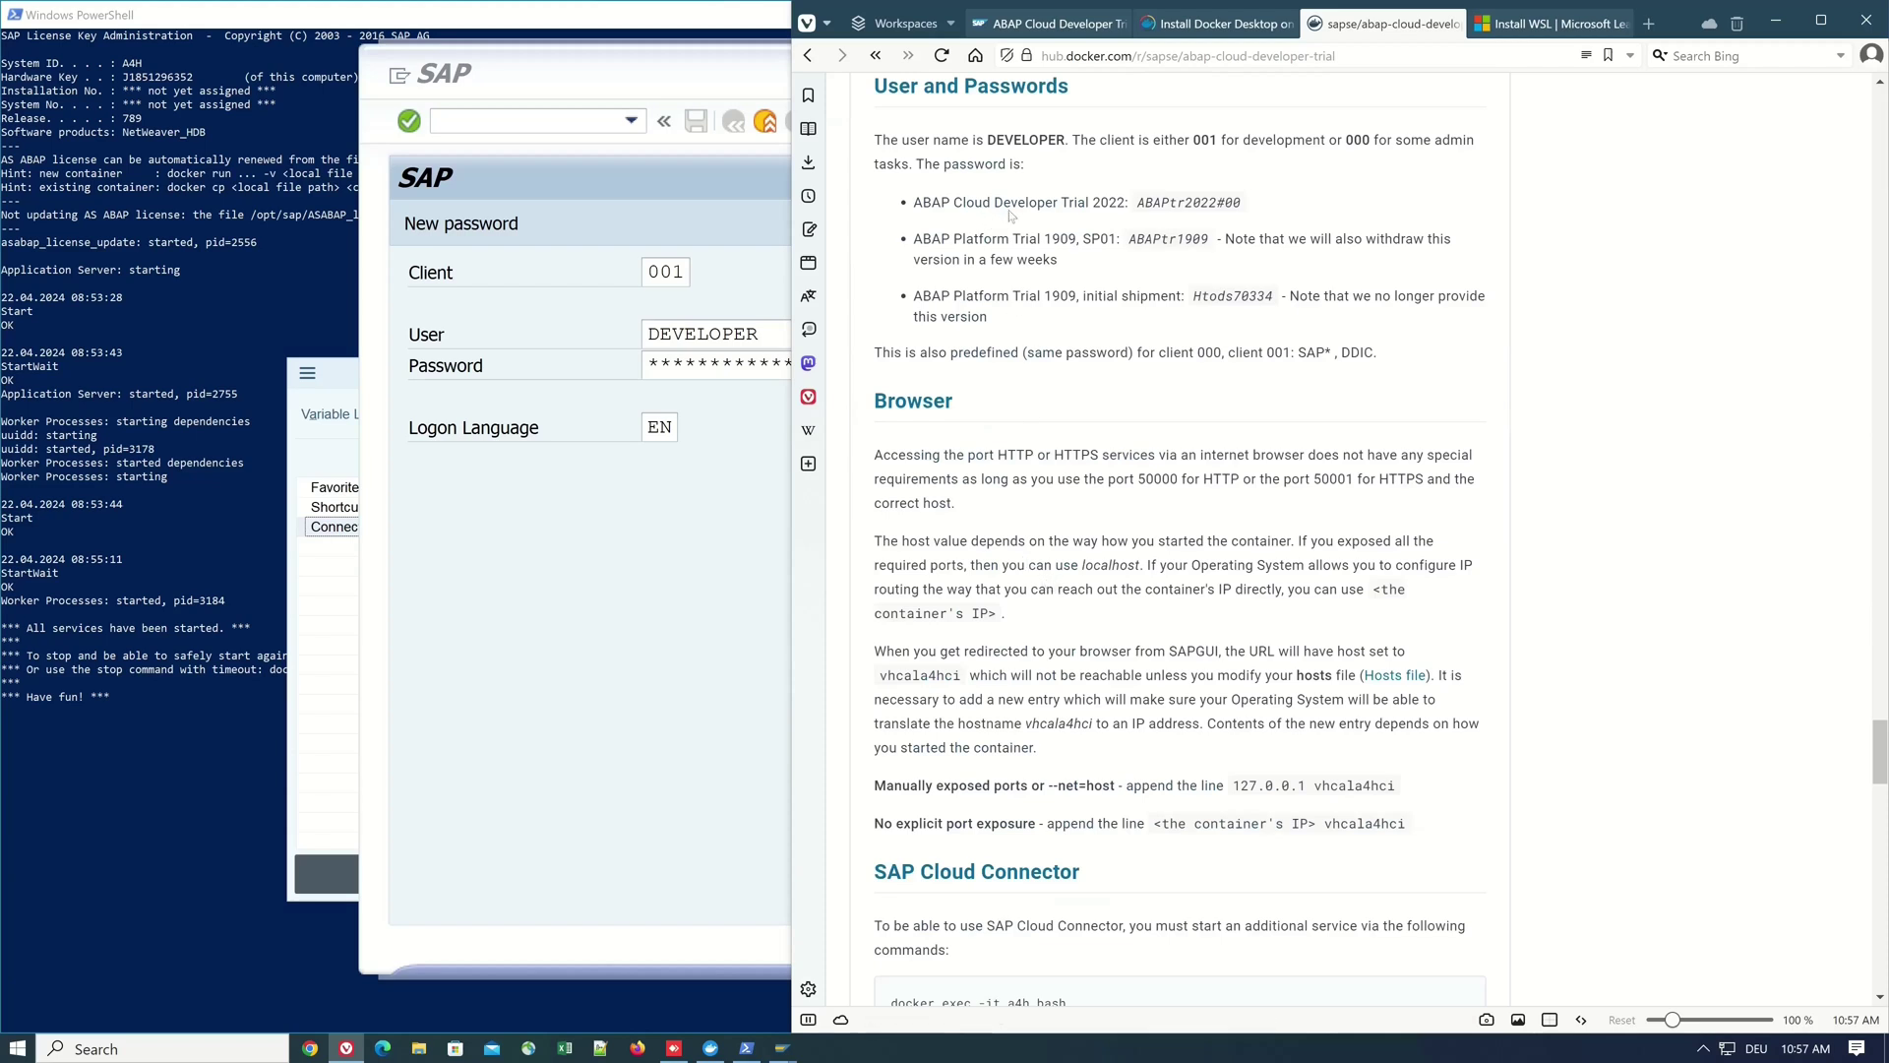
drag(1141, 201, 1231, 205)
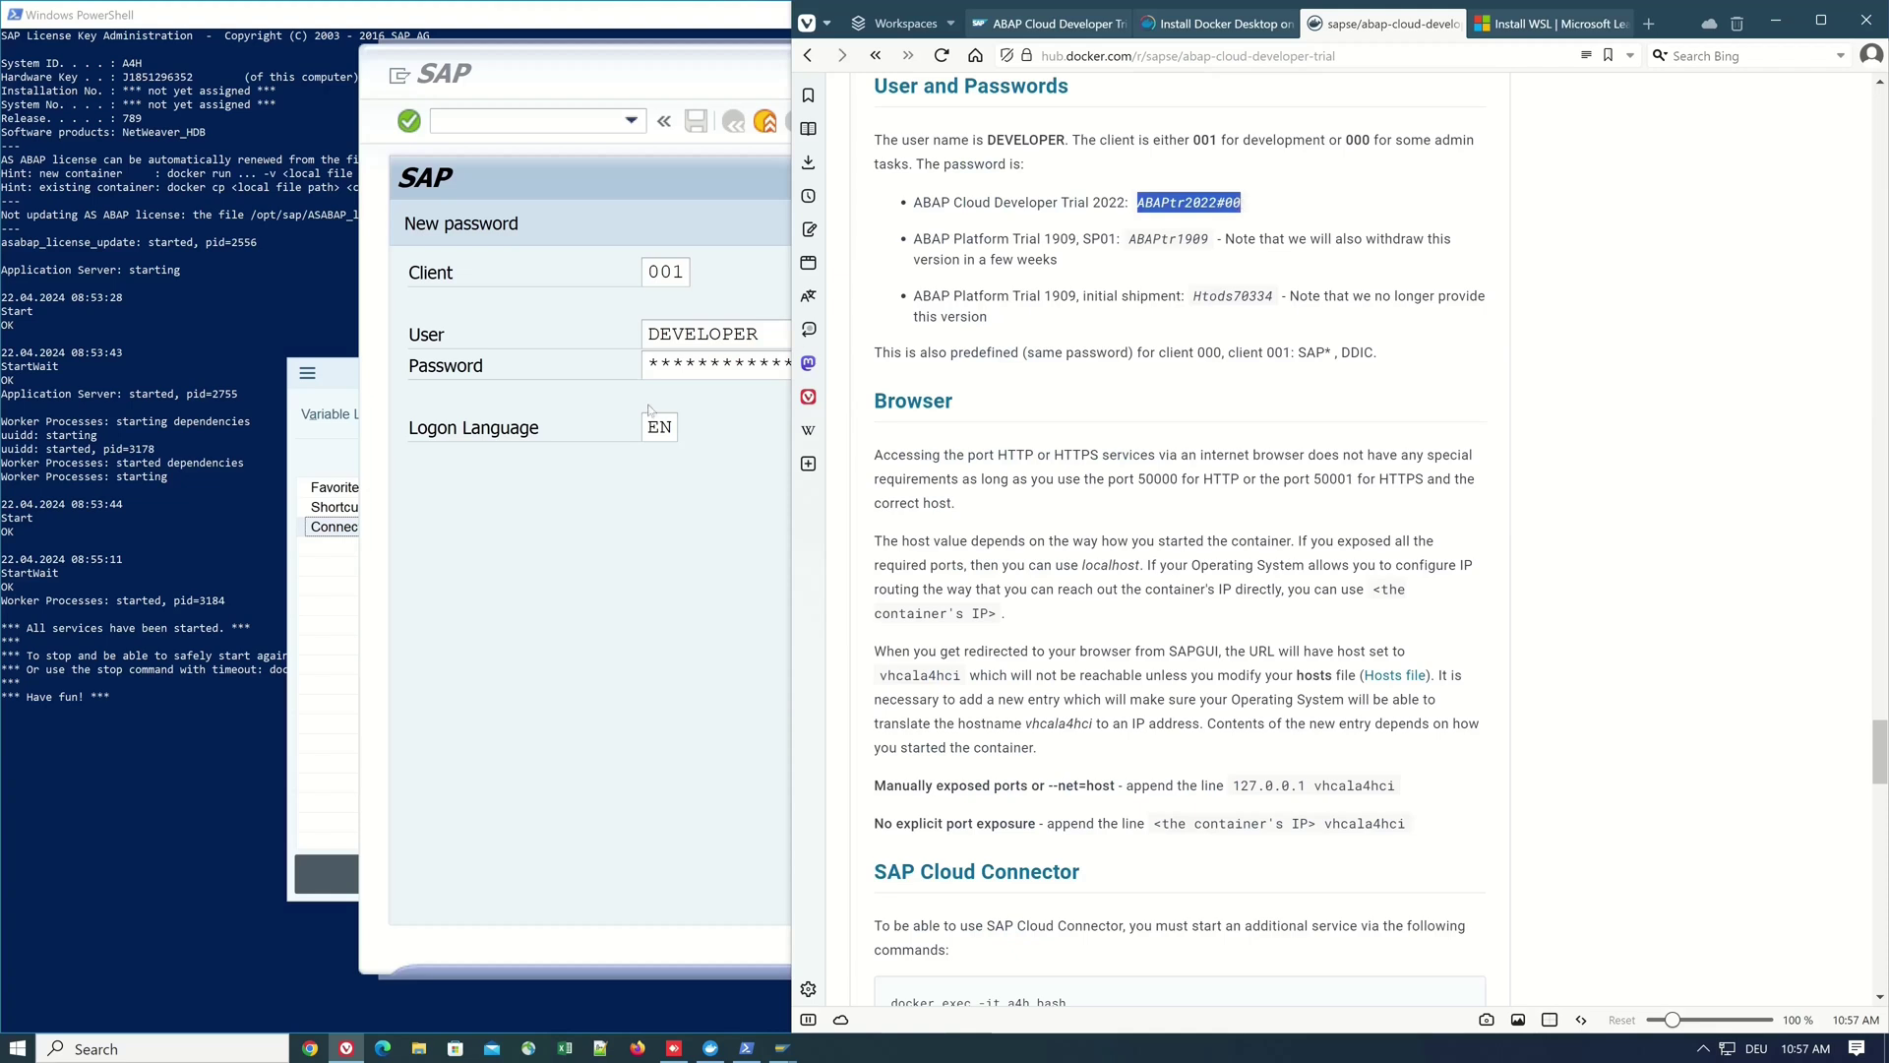
click(660, 364)
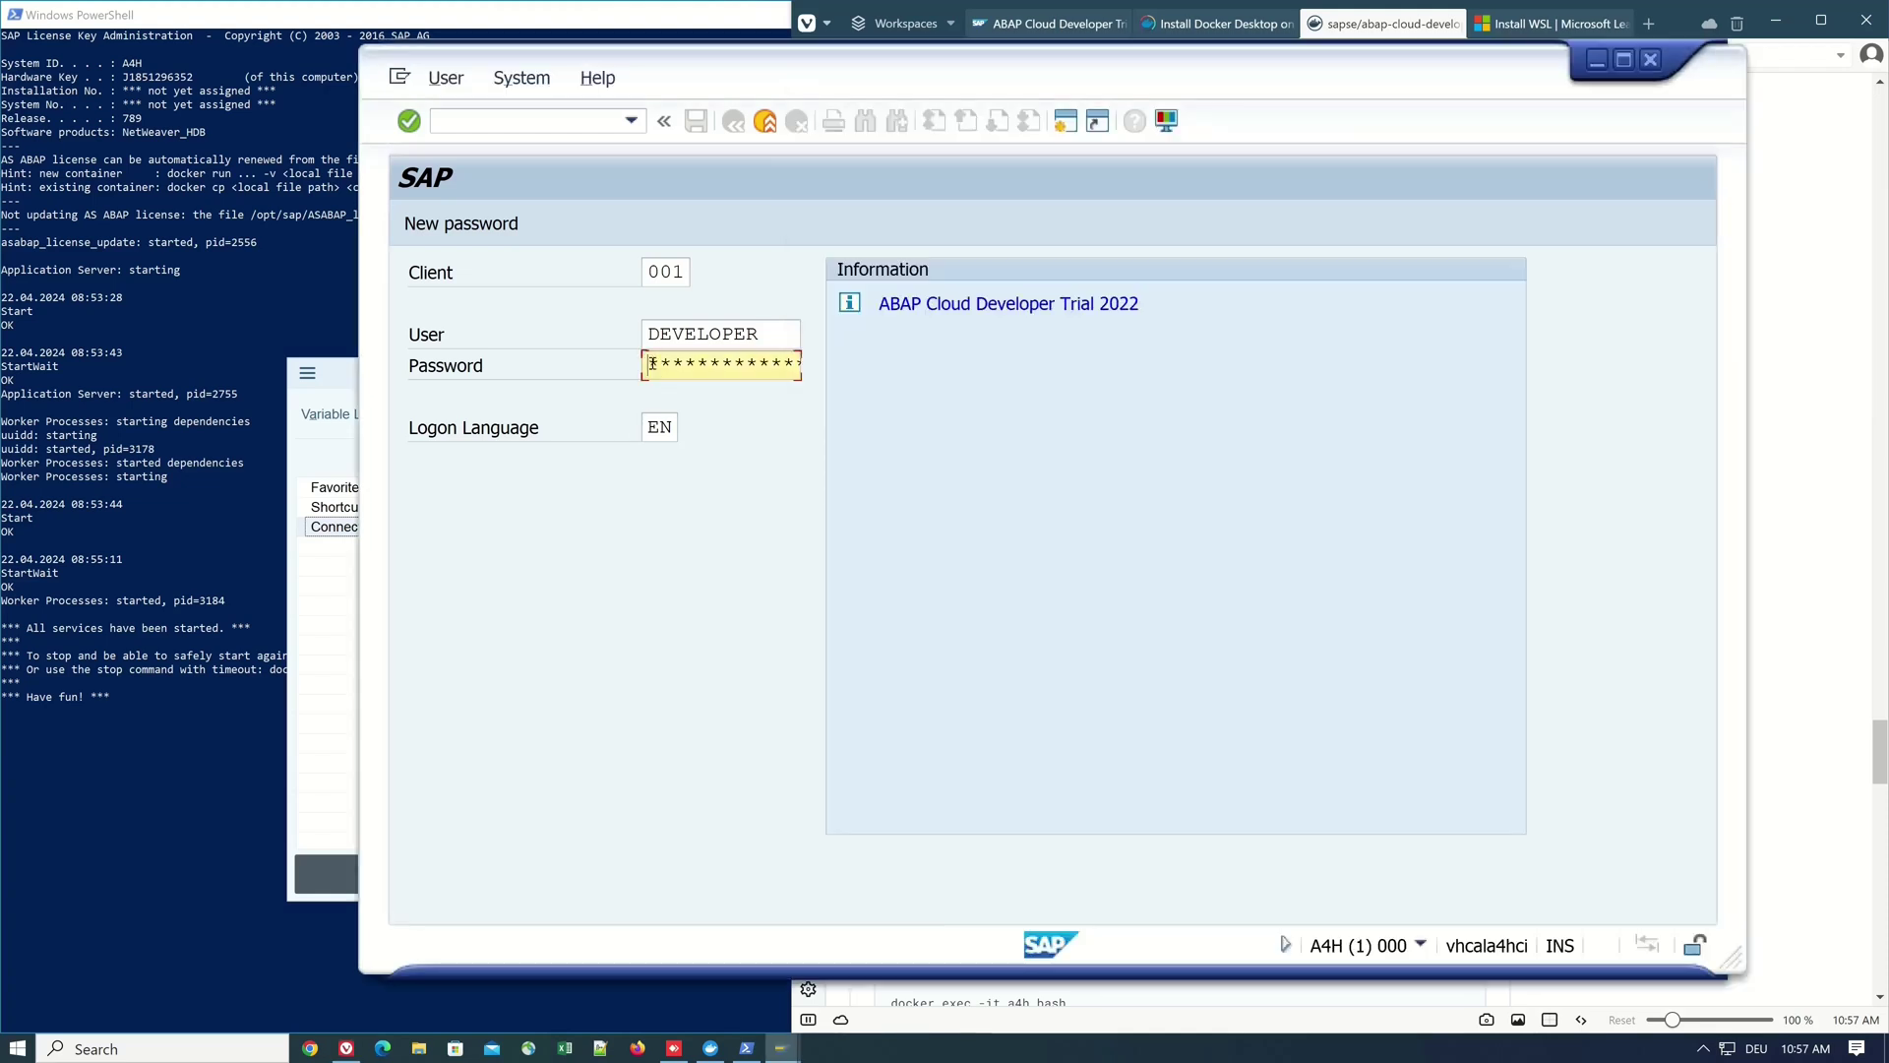
Log on to A4H as DEVELOPER and show System Status: client 001, HDB database
key(Return)
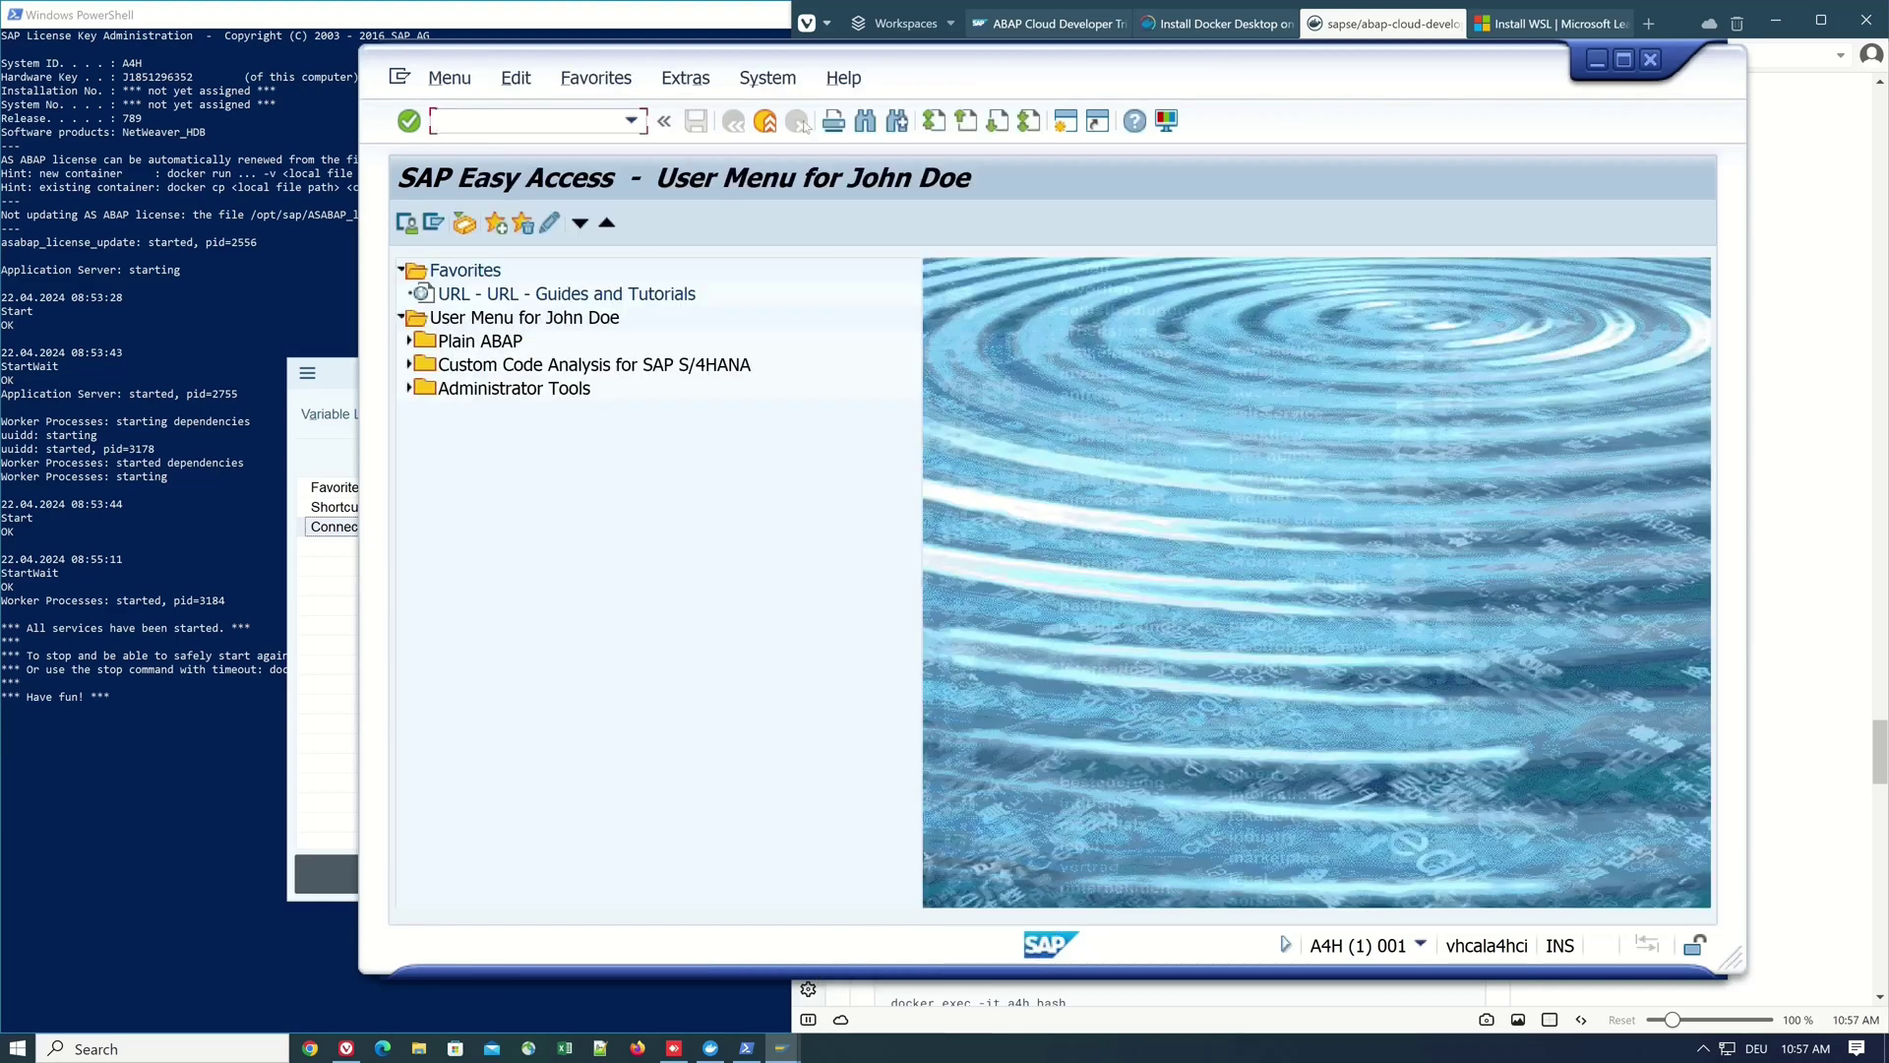
click(769, 78)
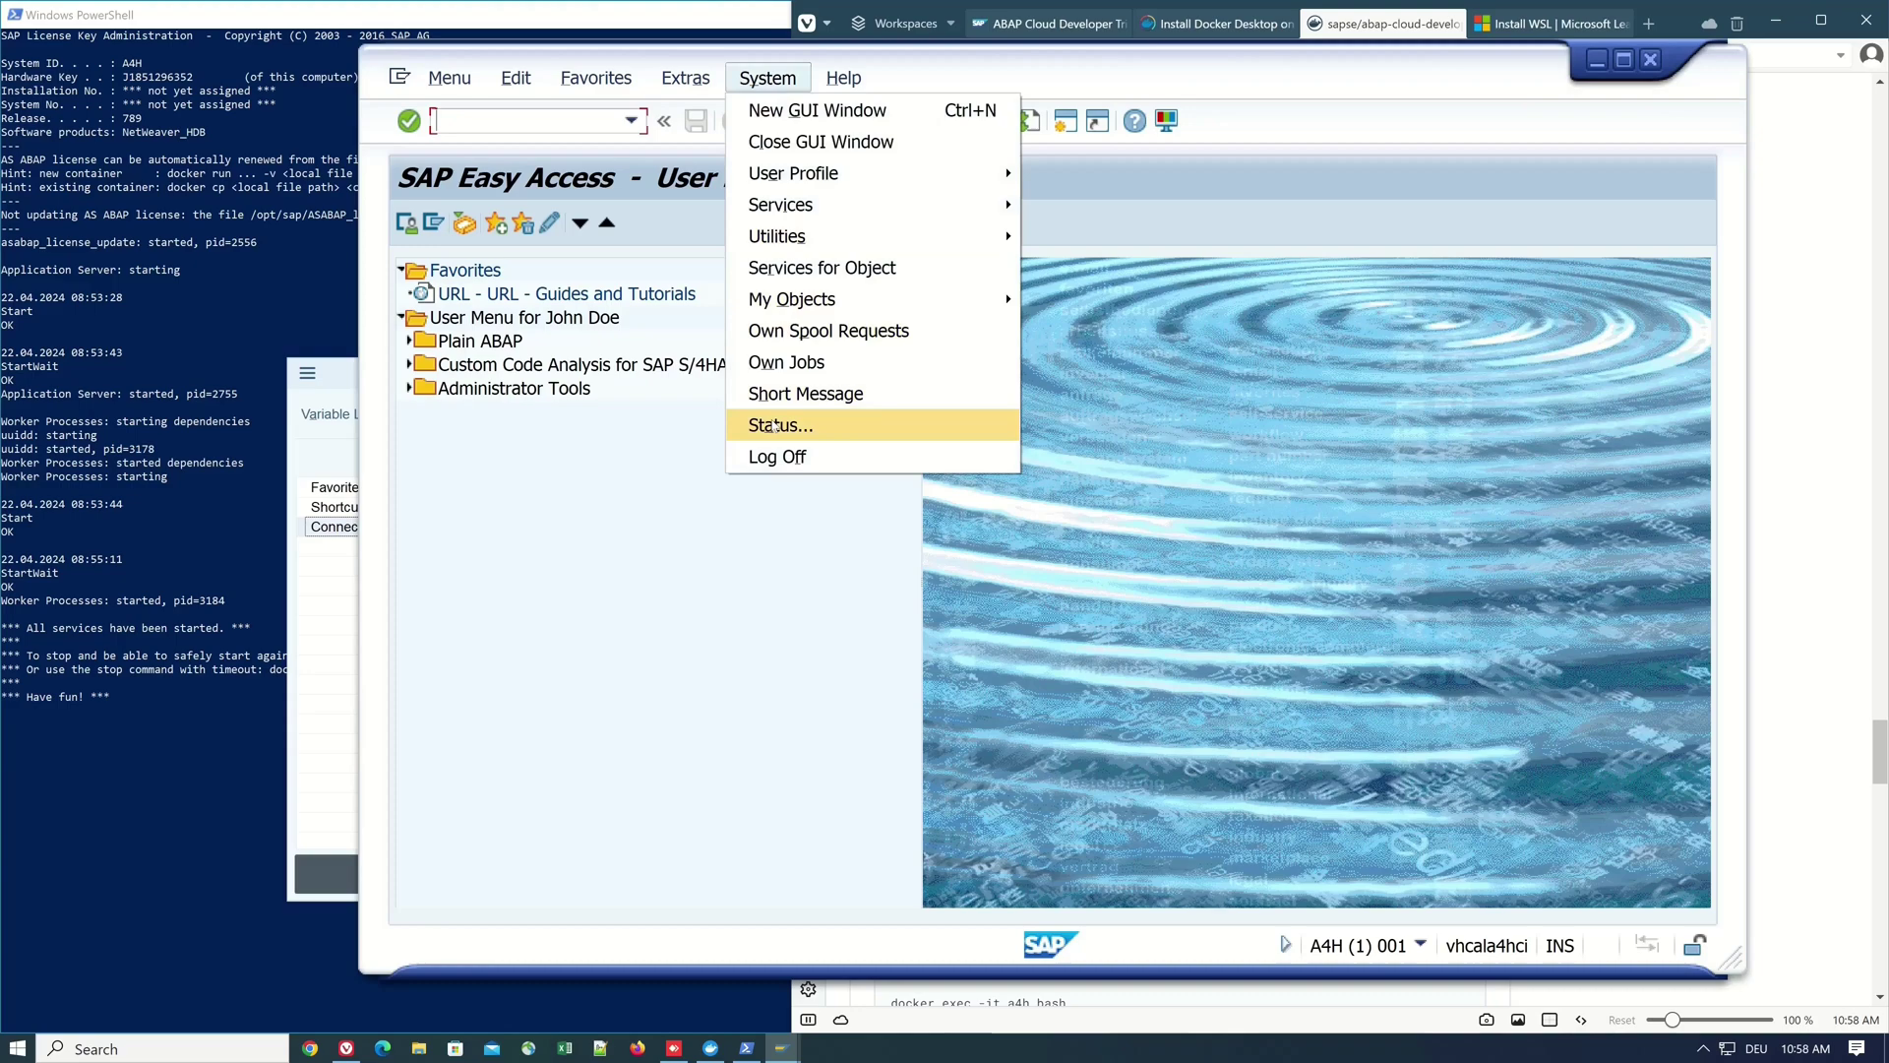
click(775, 426)
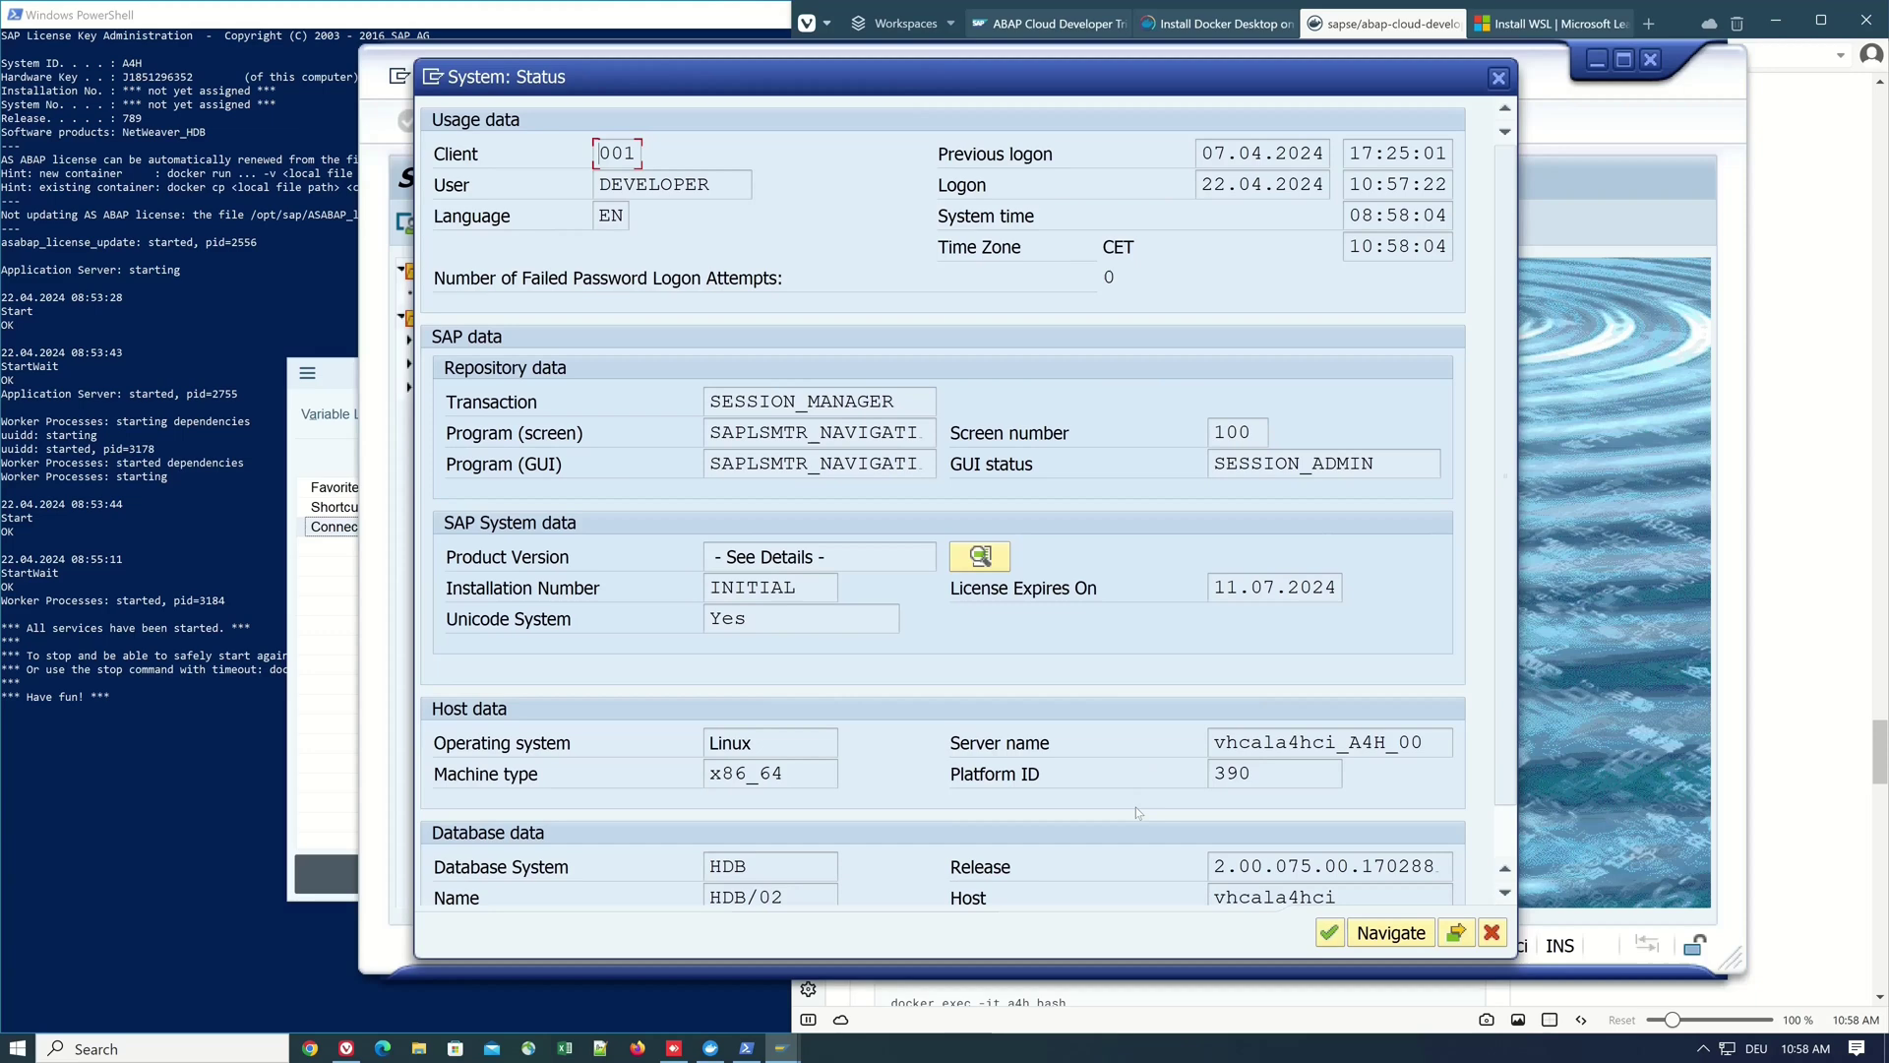
scroll(1136, 808, down, 2)
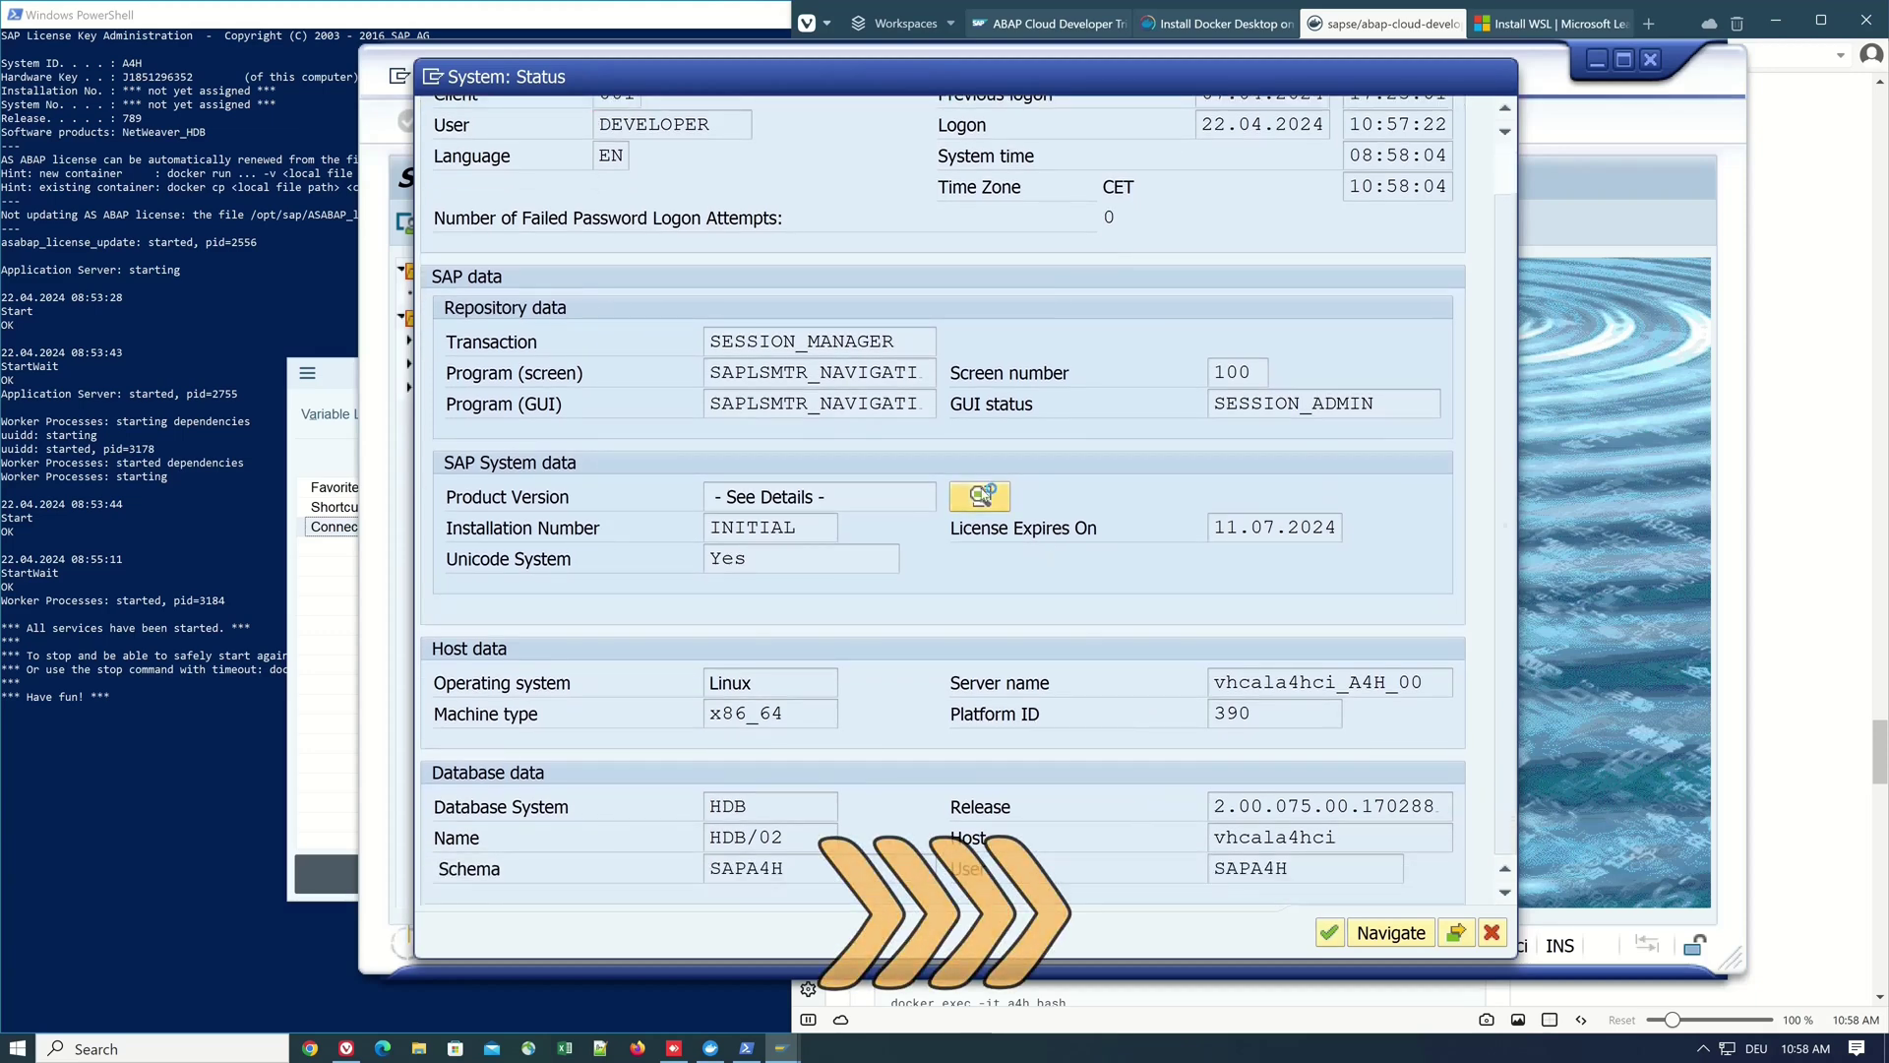
Open the Installed Software details for Product Version, listing SAP_BASIS 757 and S4FND 107
click(982, 496)
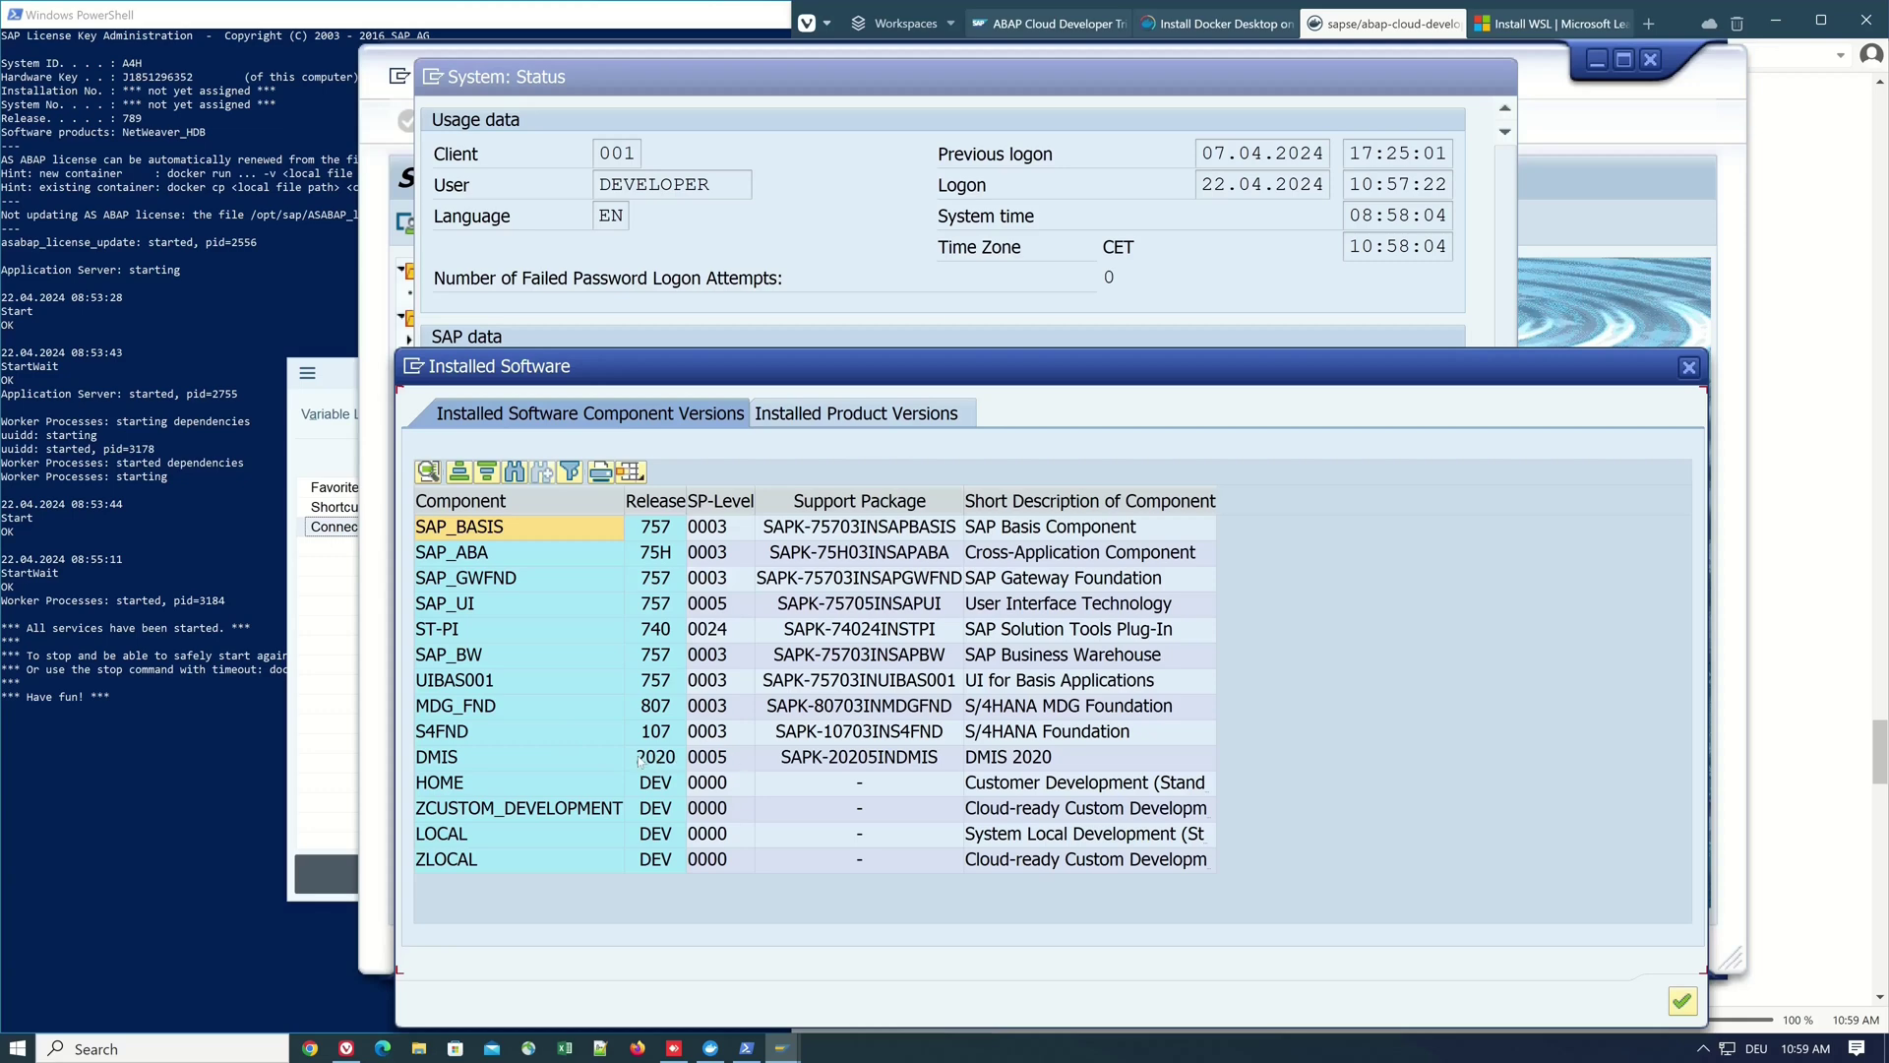
Check Installed Product Versions, including ABAP Platform 2022 and S/4HANA Foundation 2022, then close the list
click(812, 419)
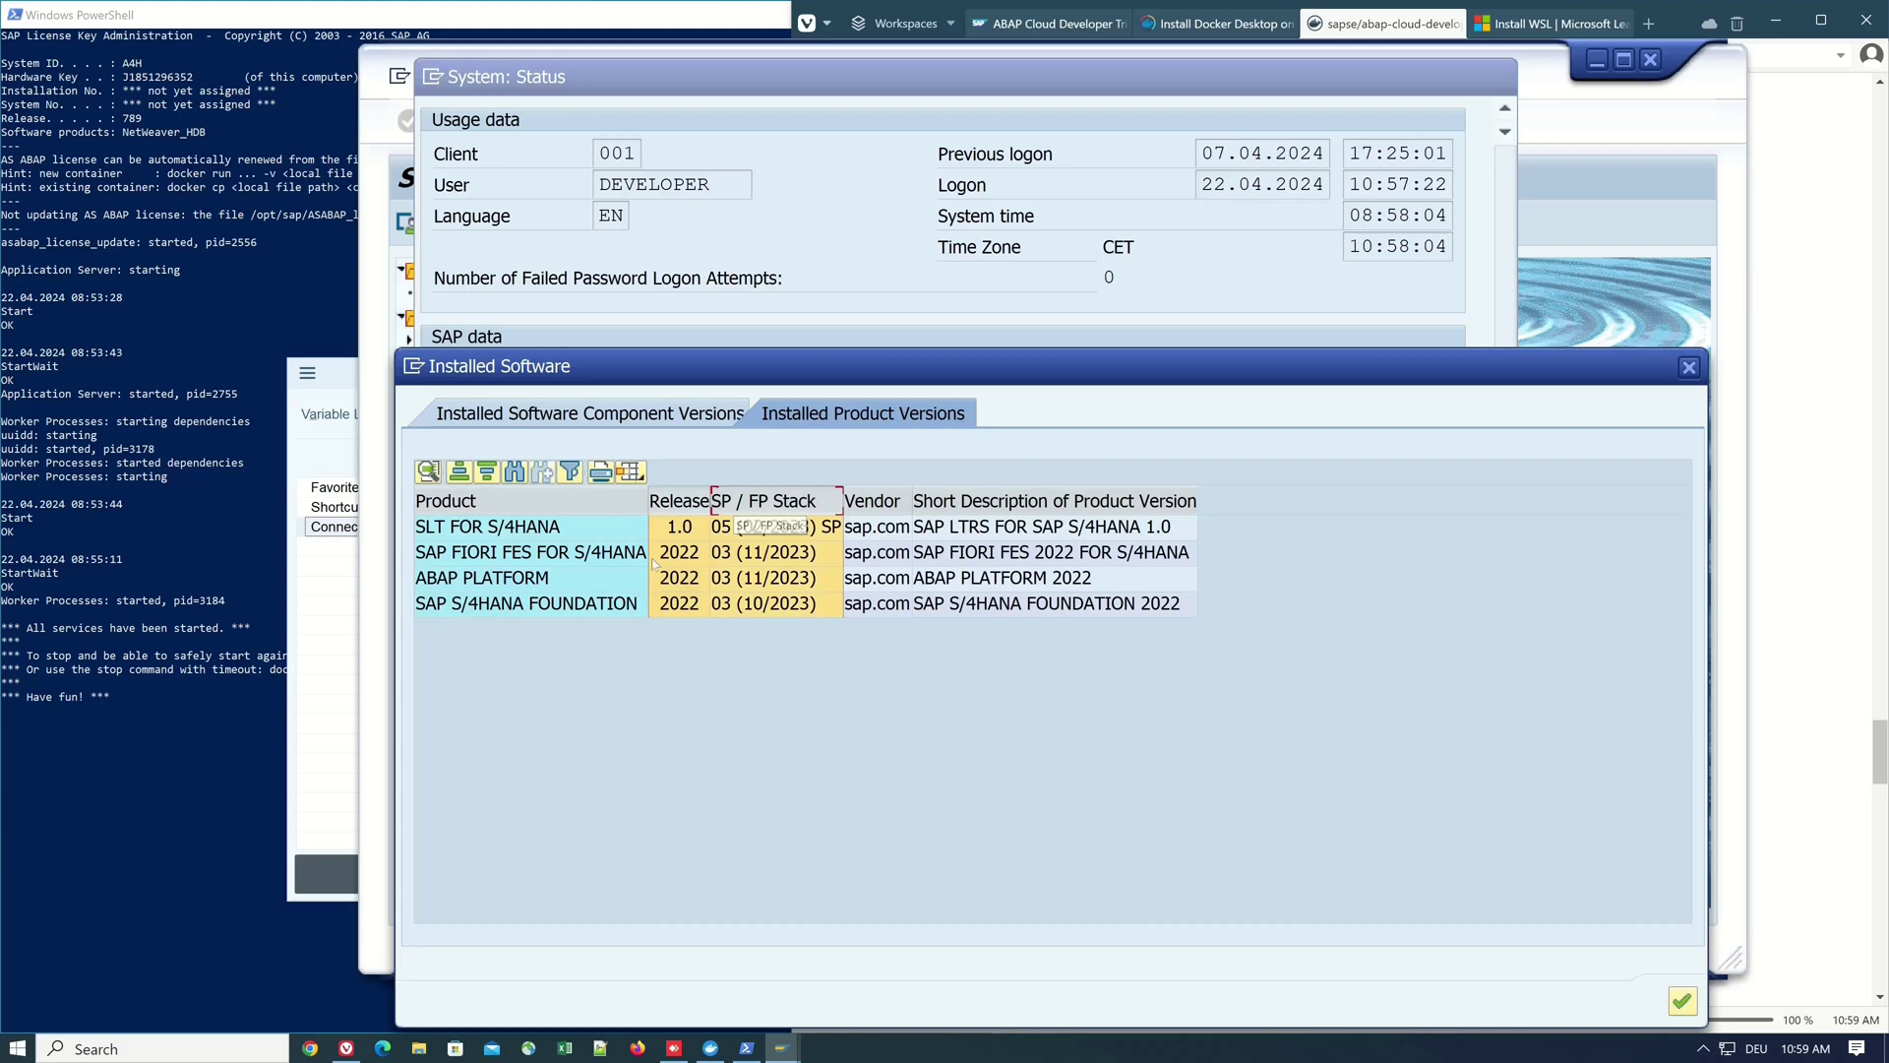
drag(677, 500, 768, 501)
click(590, 559)
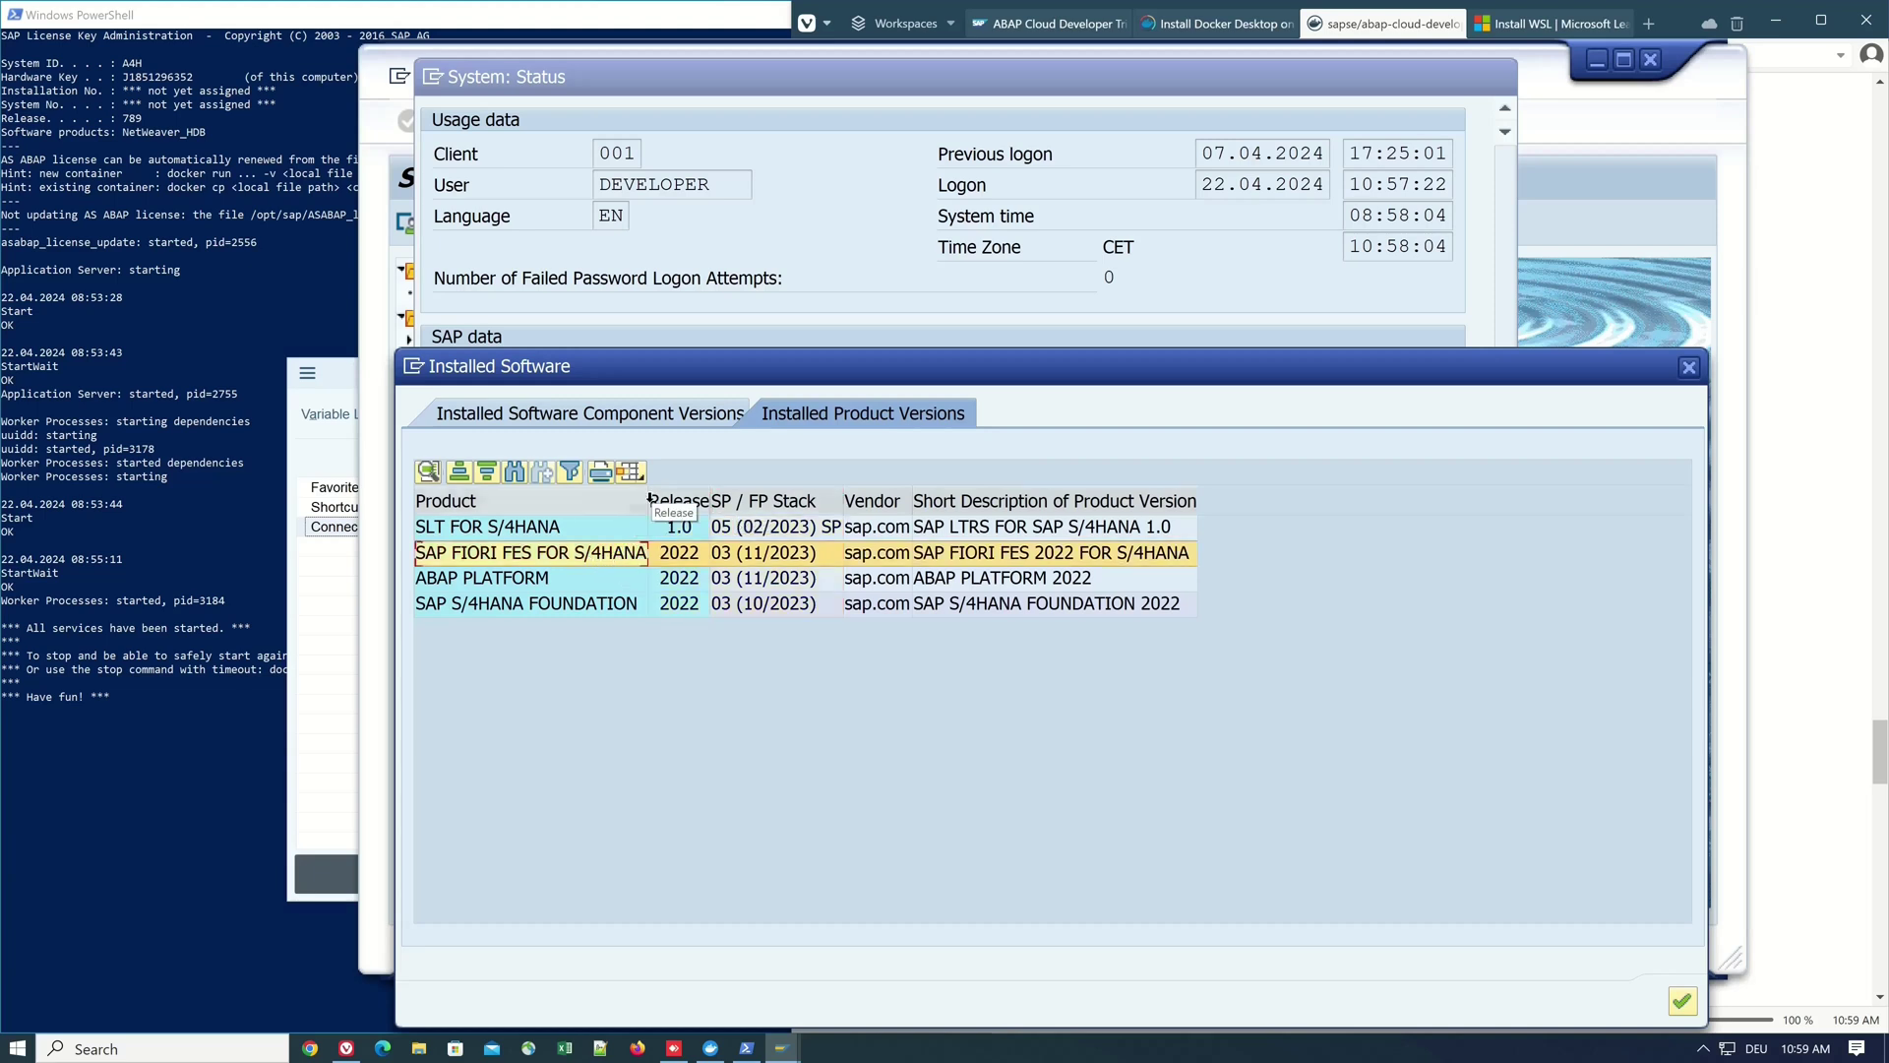
drag(649, 501, 681, 500)
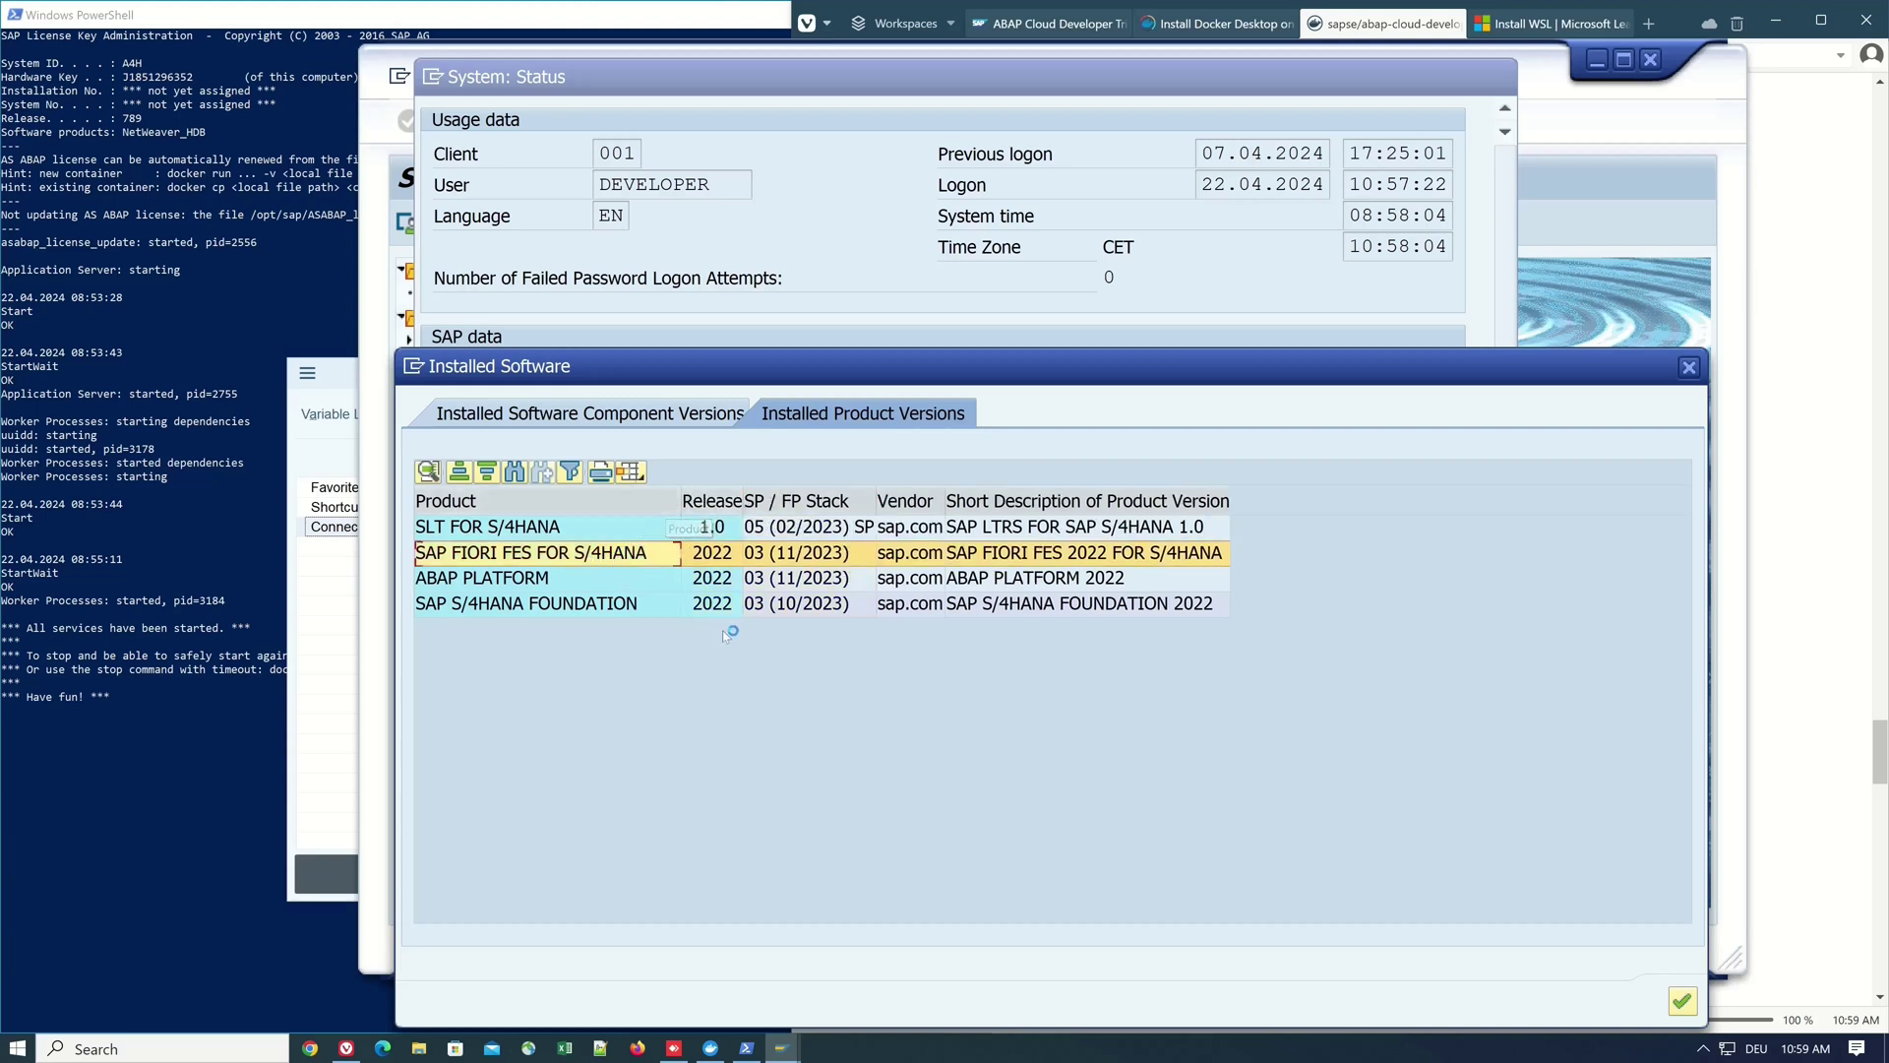
click(526, 580)
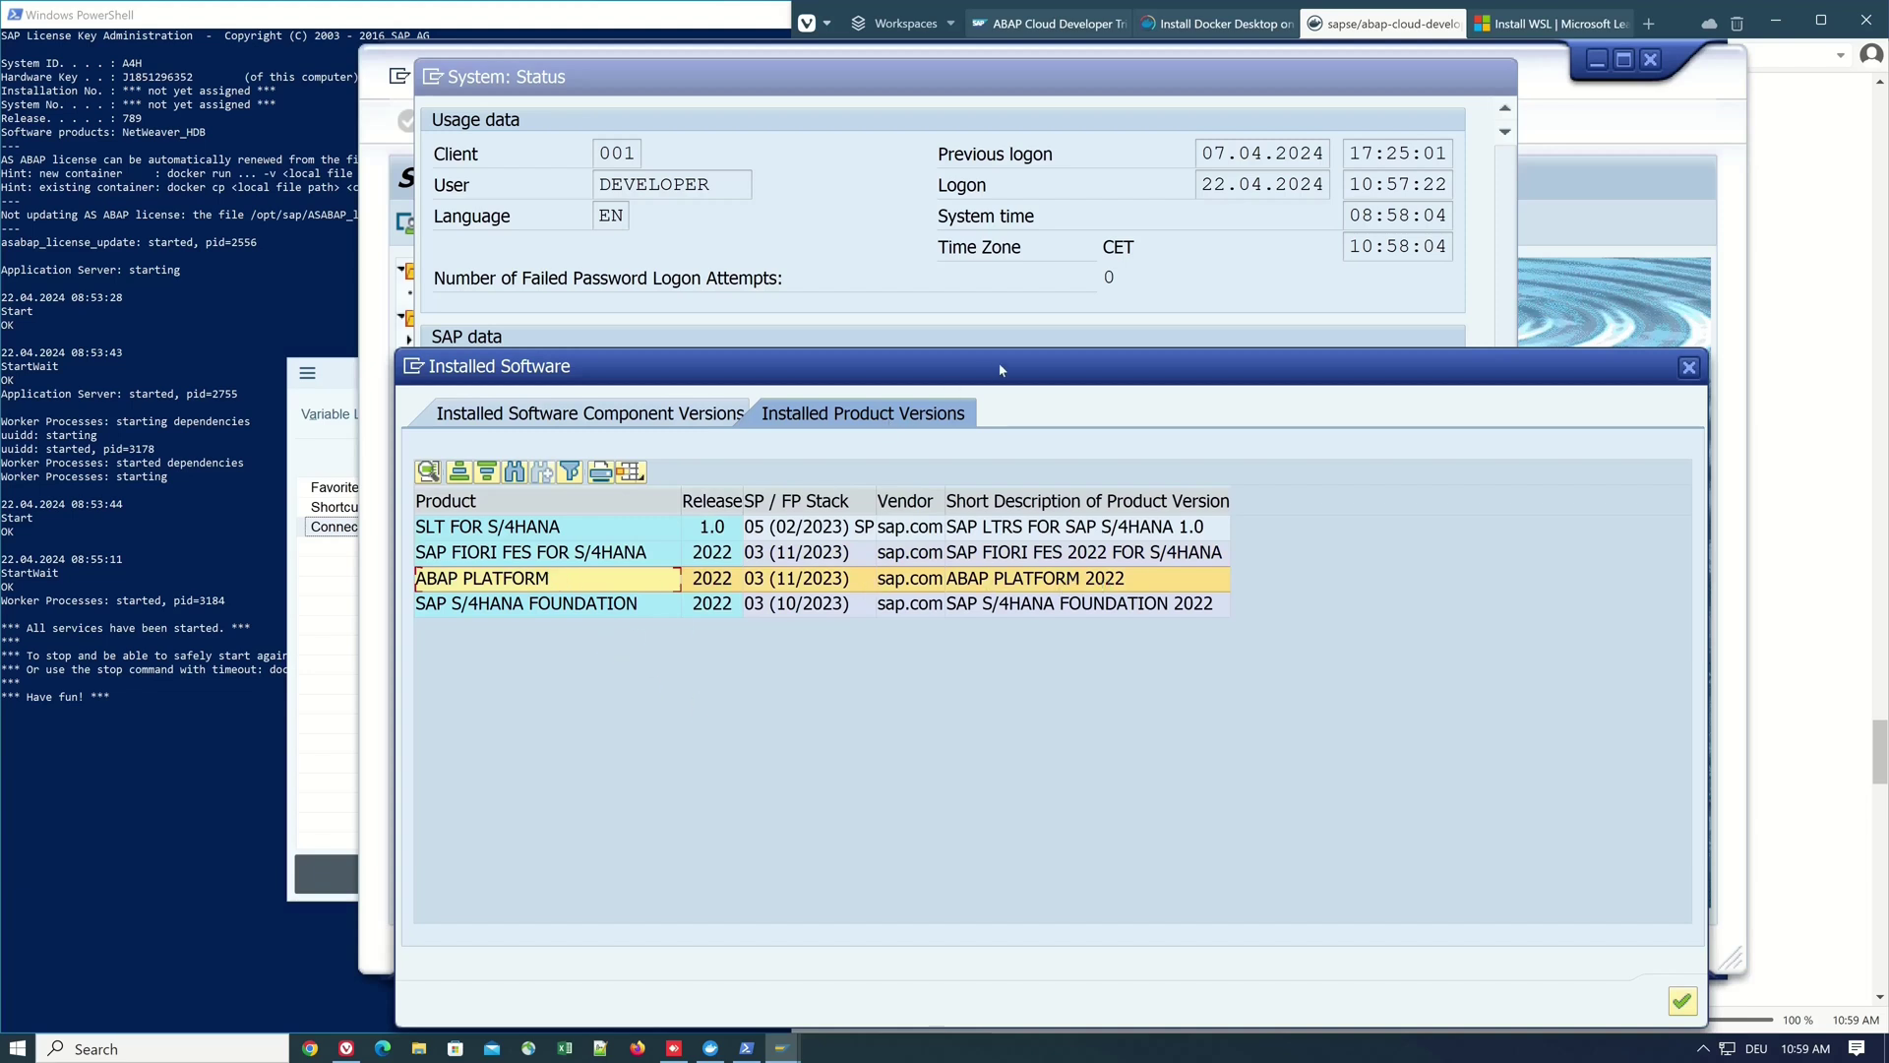
drag(1000, 371, 1048, 320)
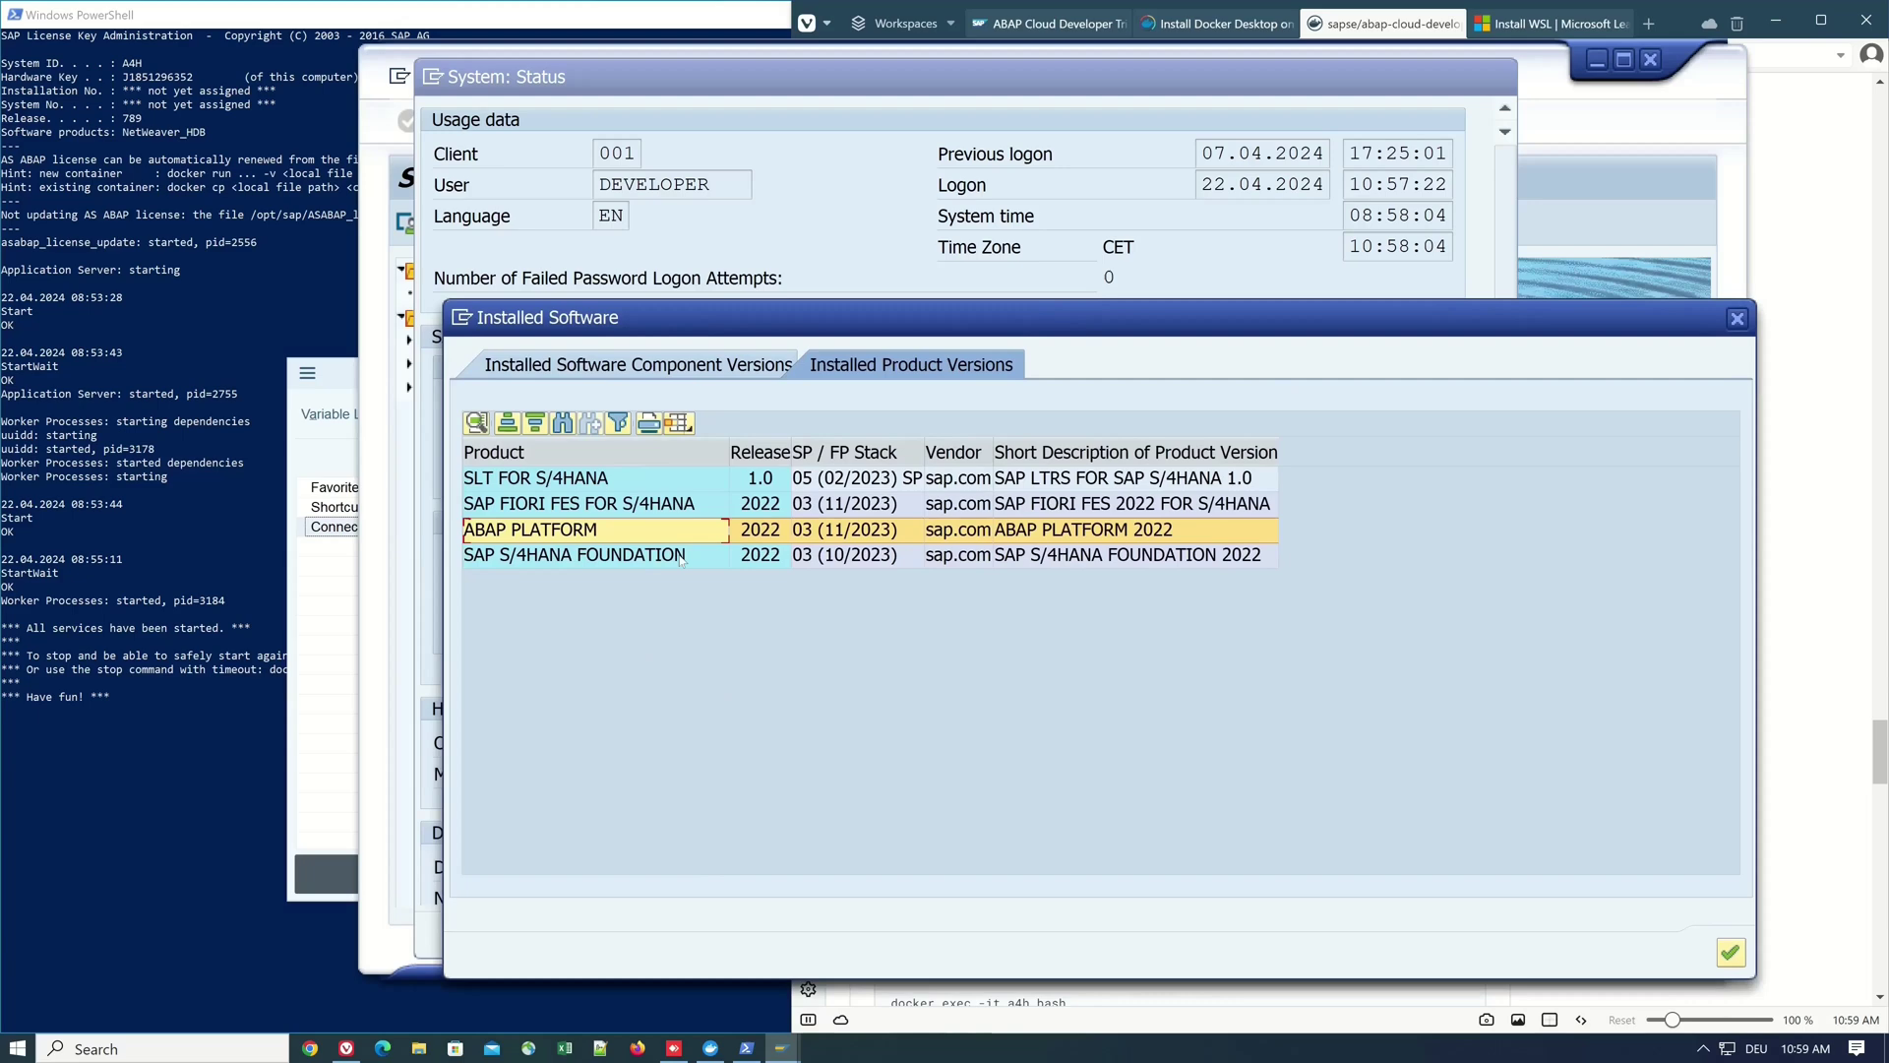
click(1728, 953)
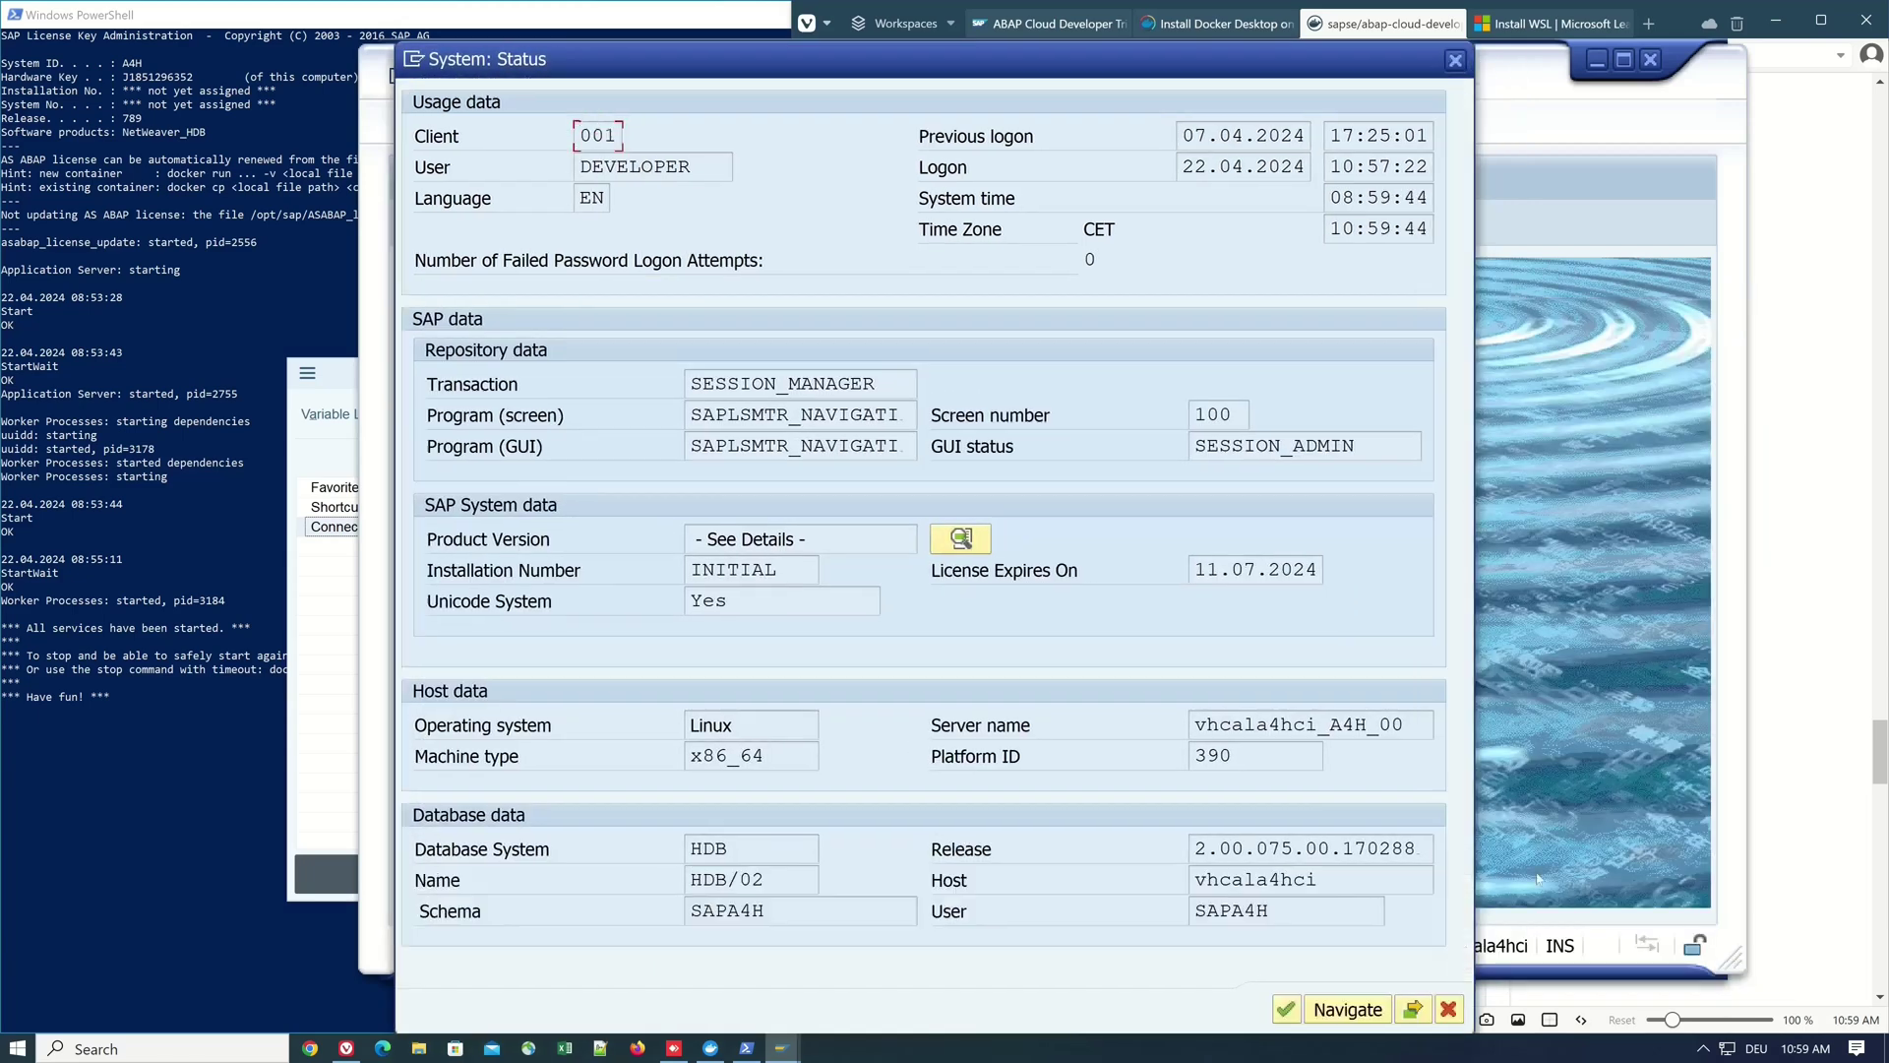
Close System Status, shrink SAP Easy Access, and show the Docker Desktop Windows install guide
click(1286, 1009)
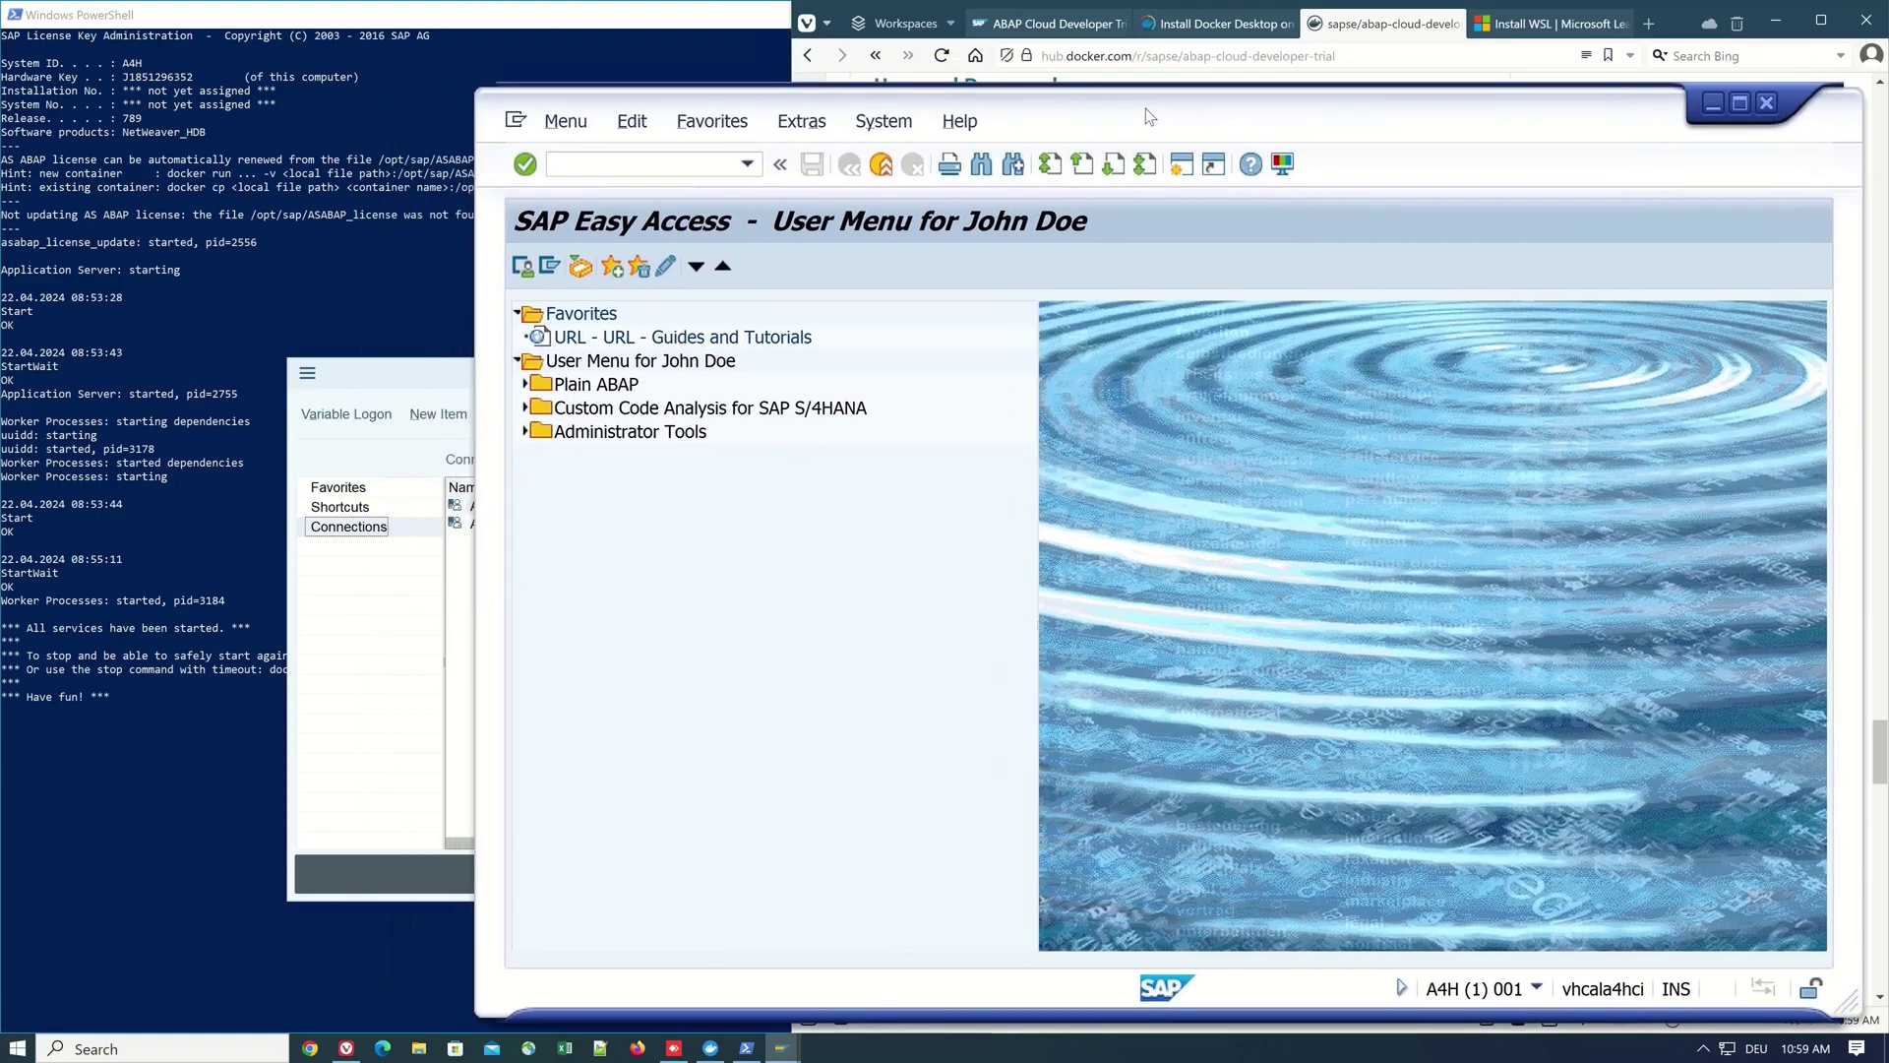
drag(1033, 67, 1151, 116)
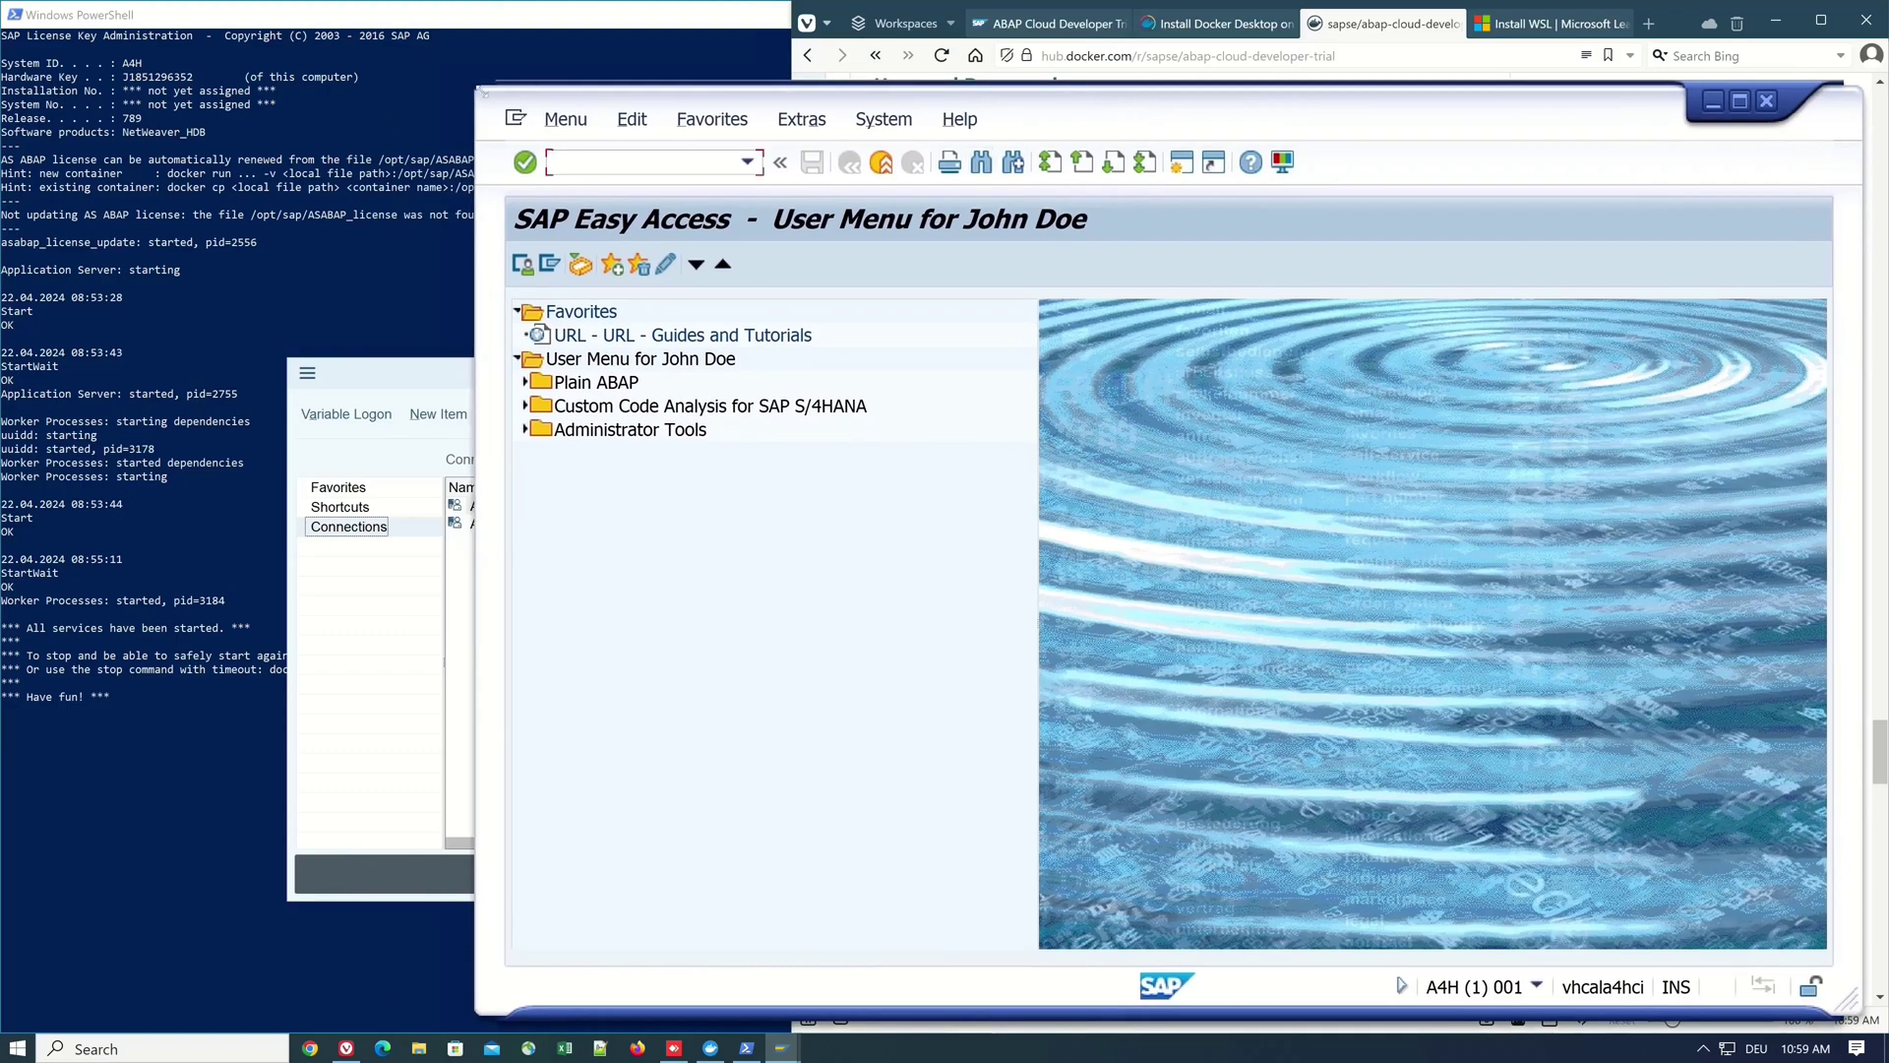
drag(476, 87, 506, 106)
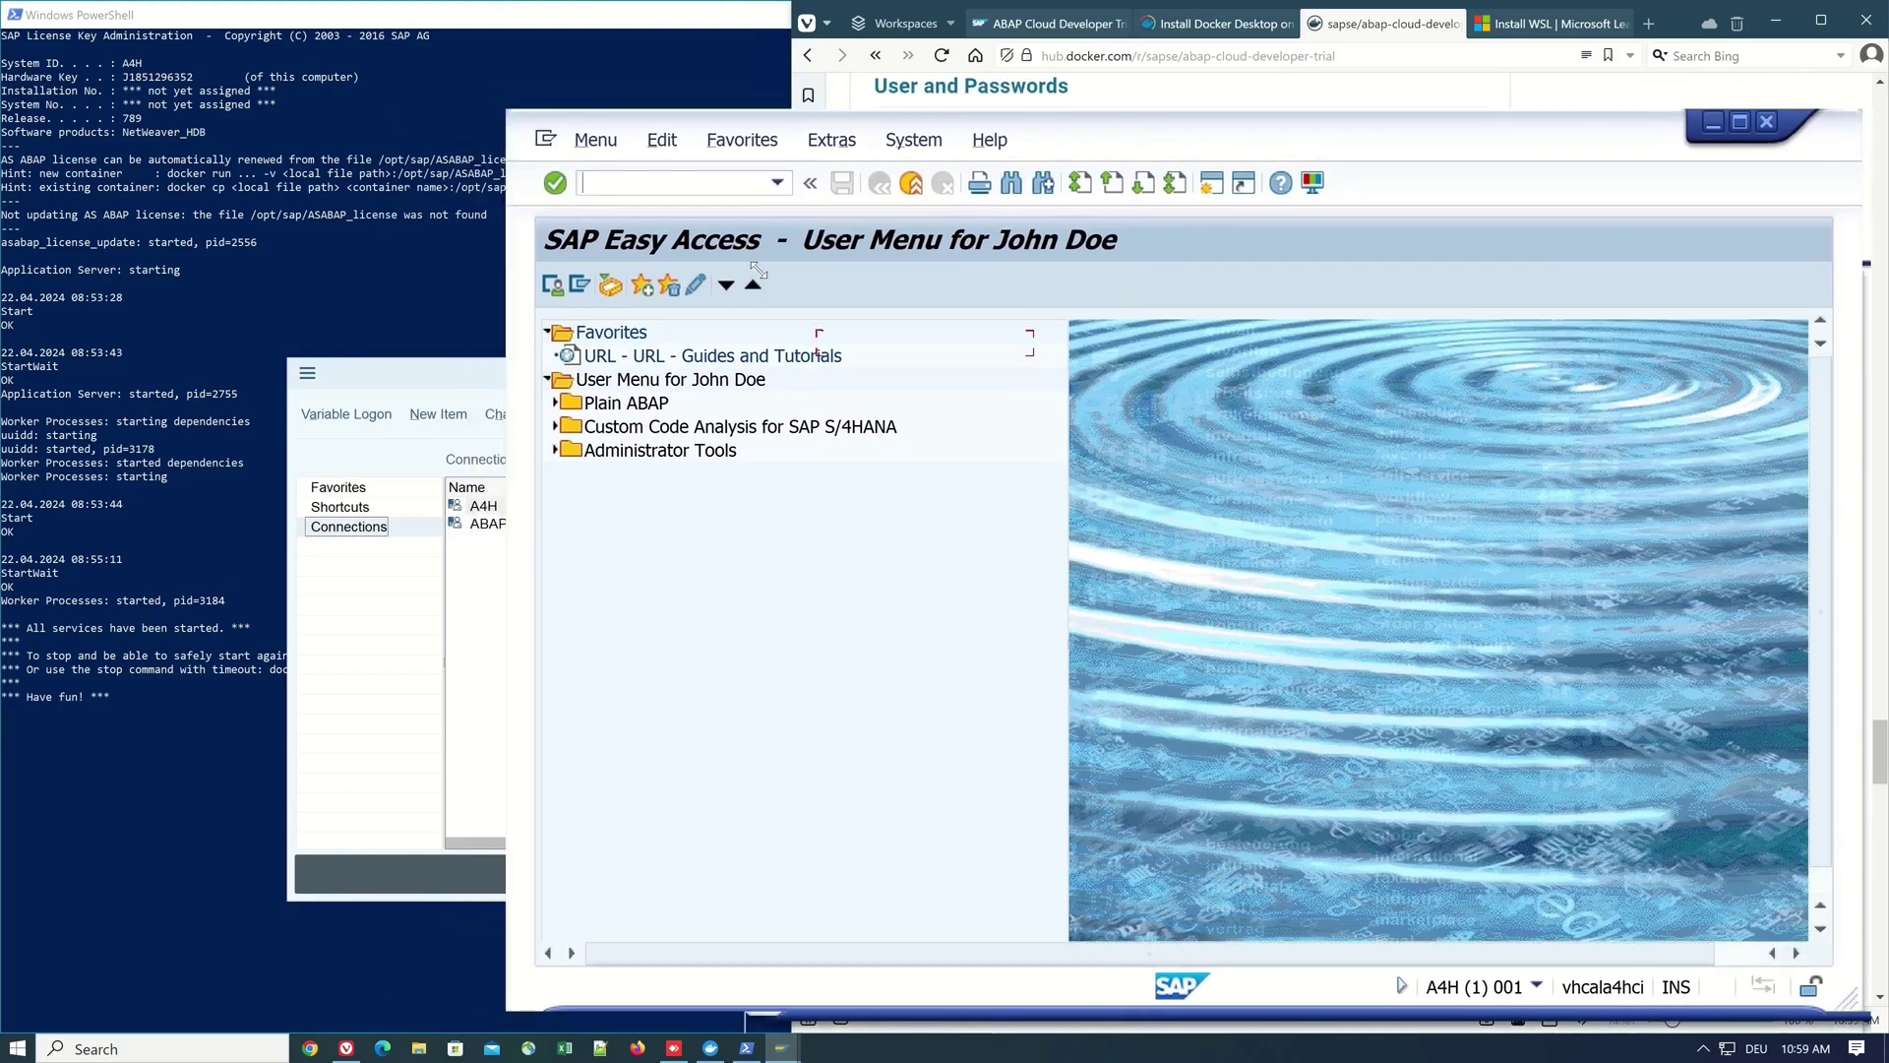
drag(754, 277, 768, 269)
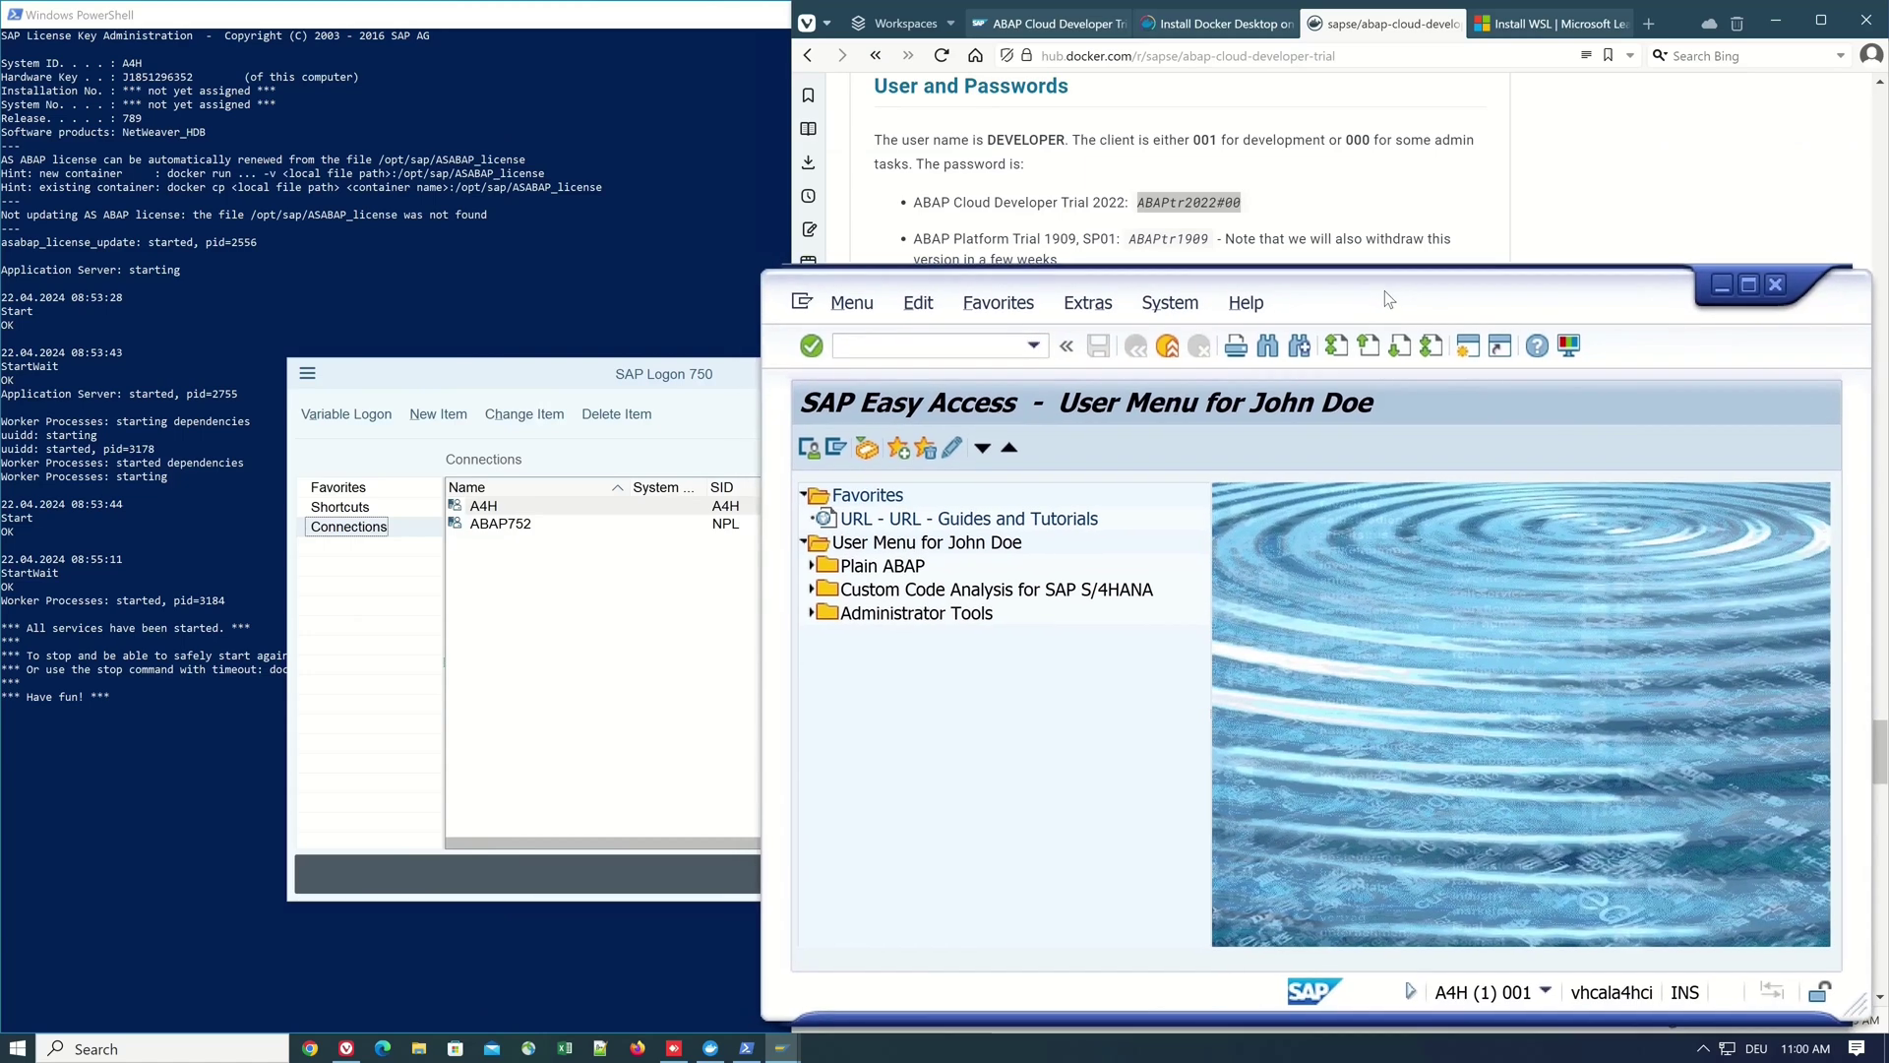
drag(1373, 291, 1392, 300)
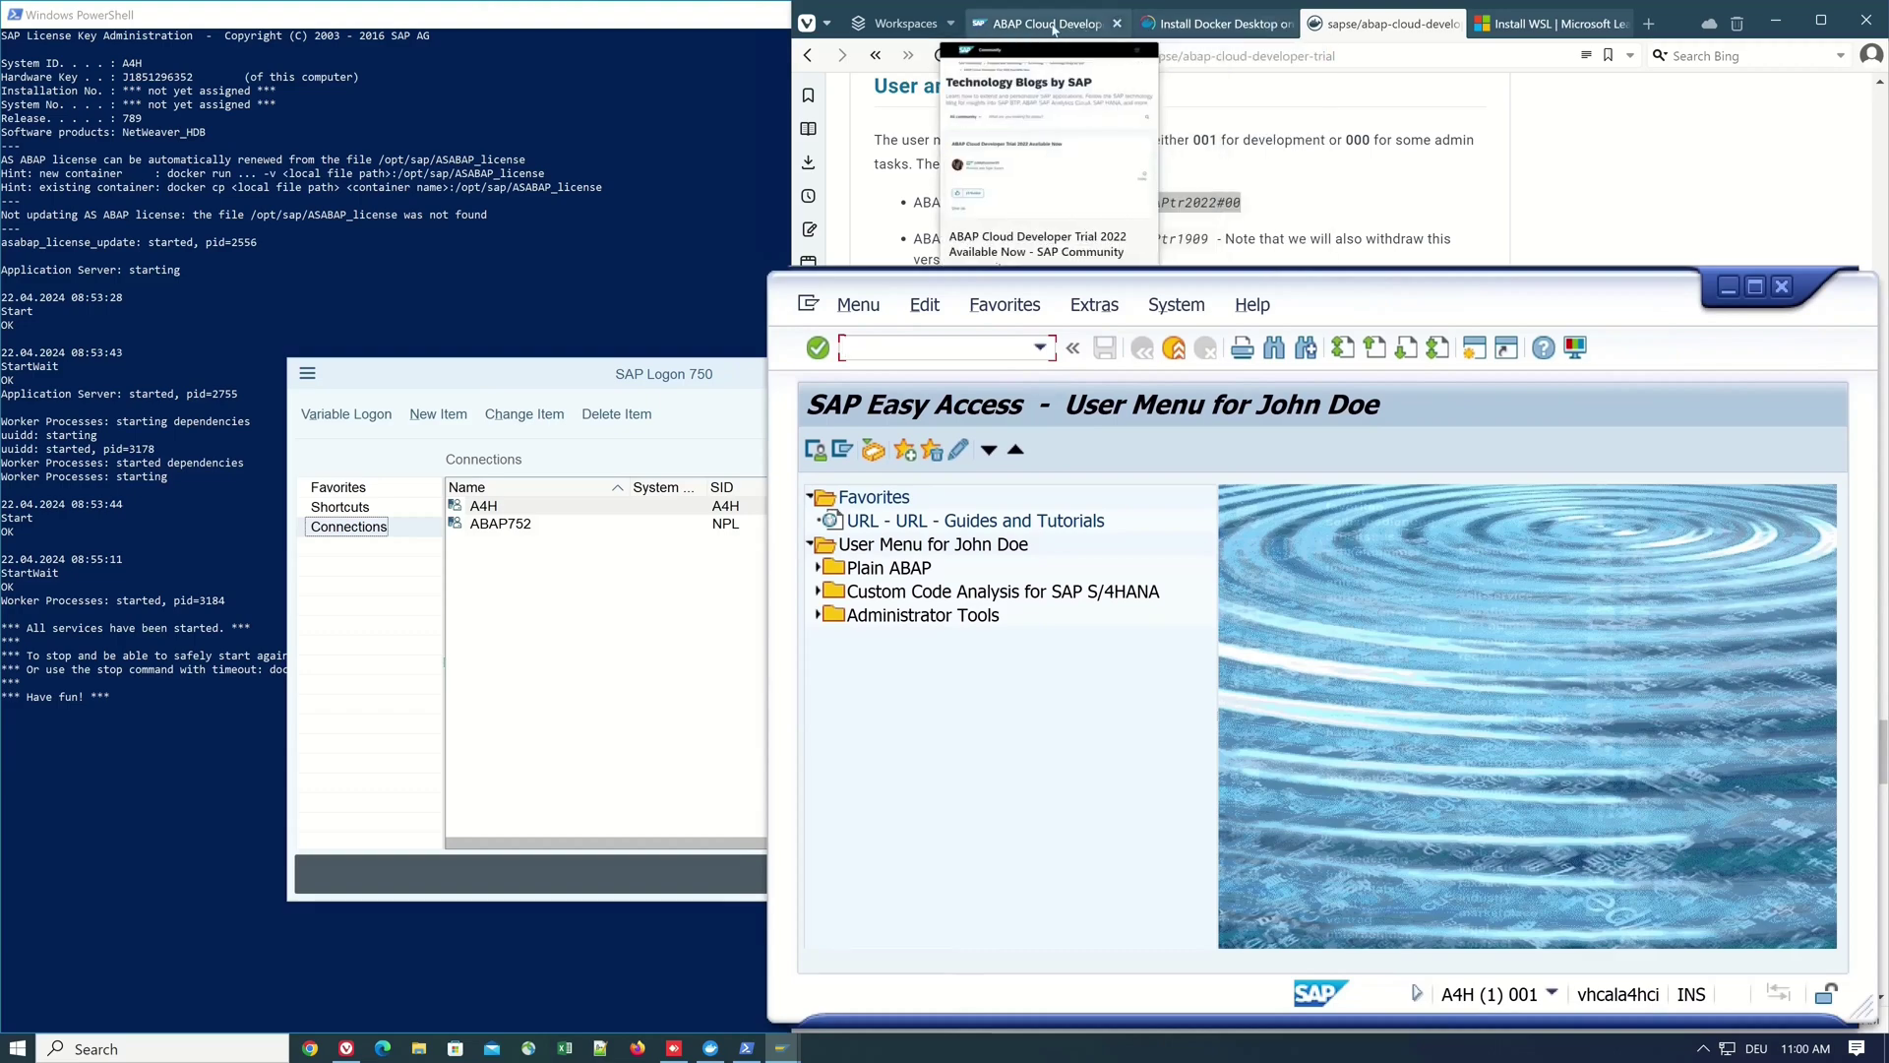
click(1101, 25)
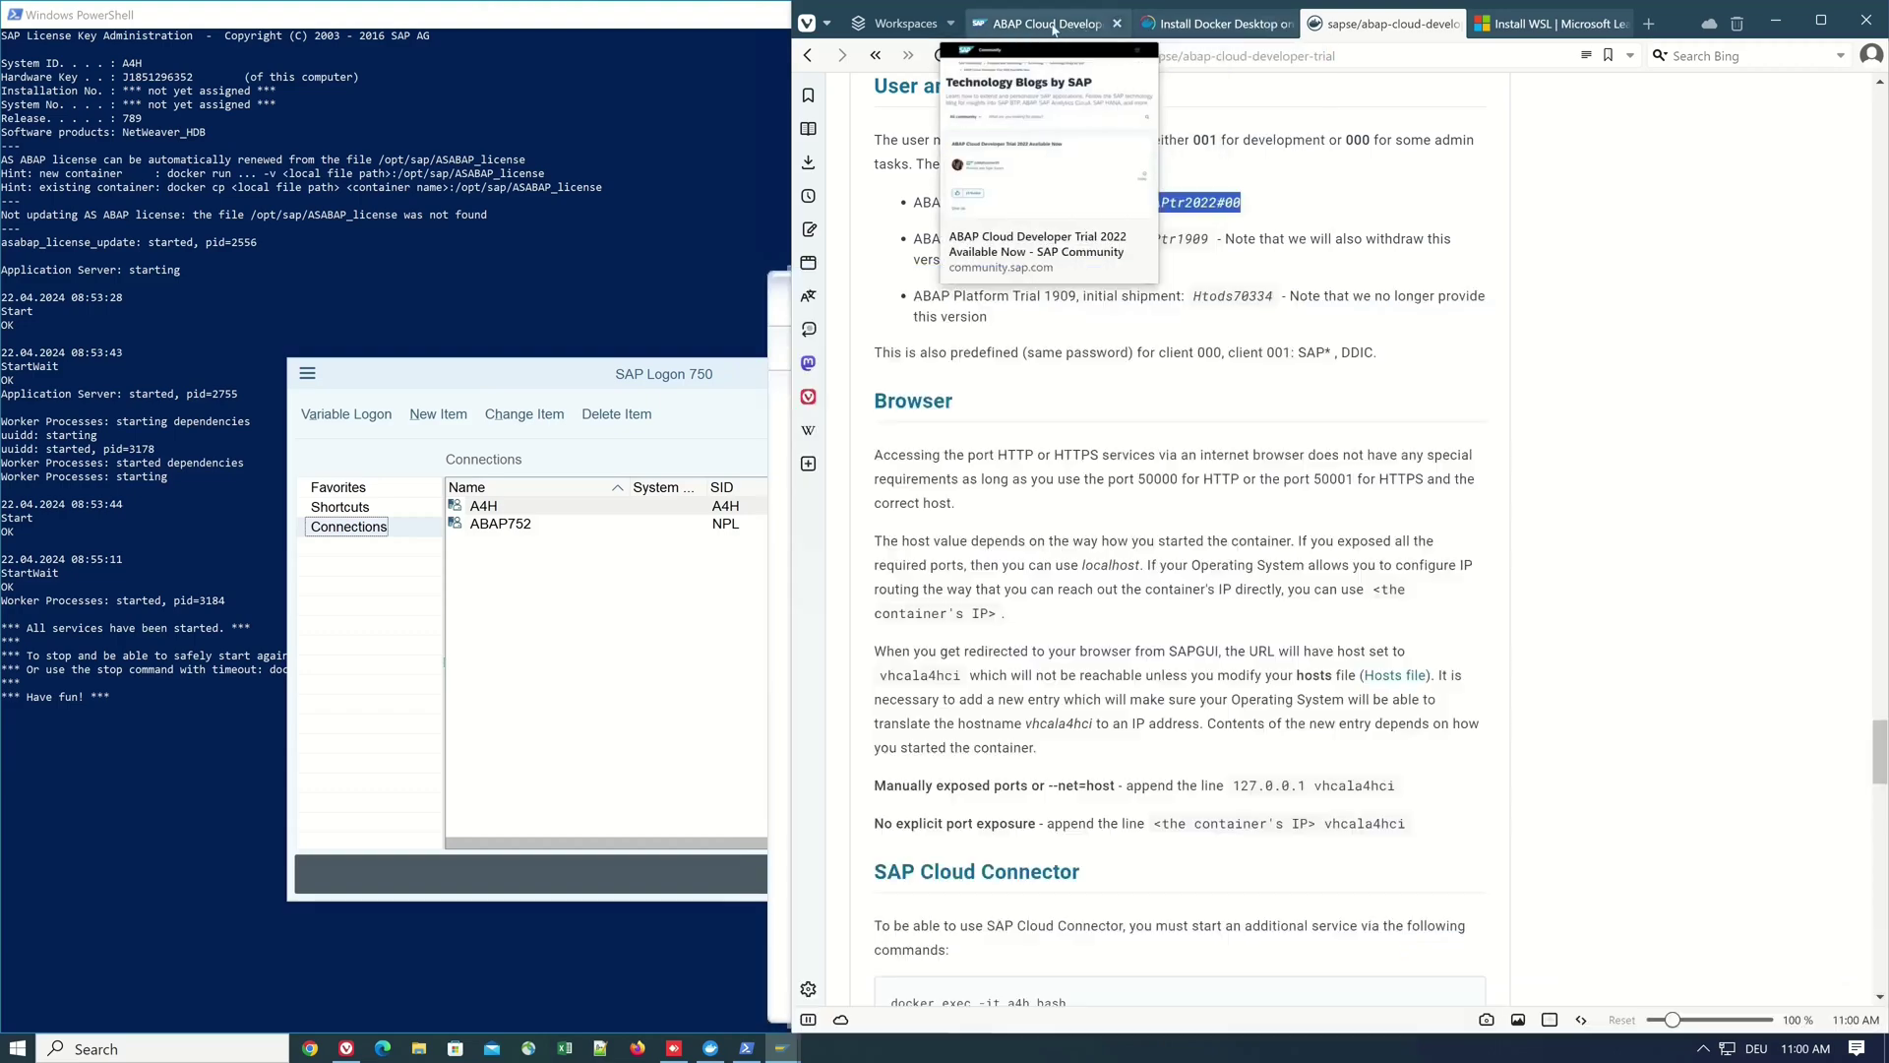
click(1196, 25)
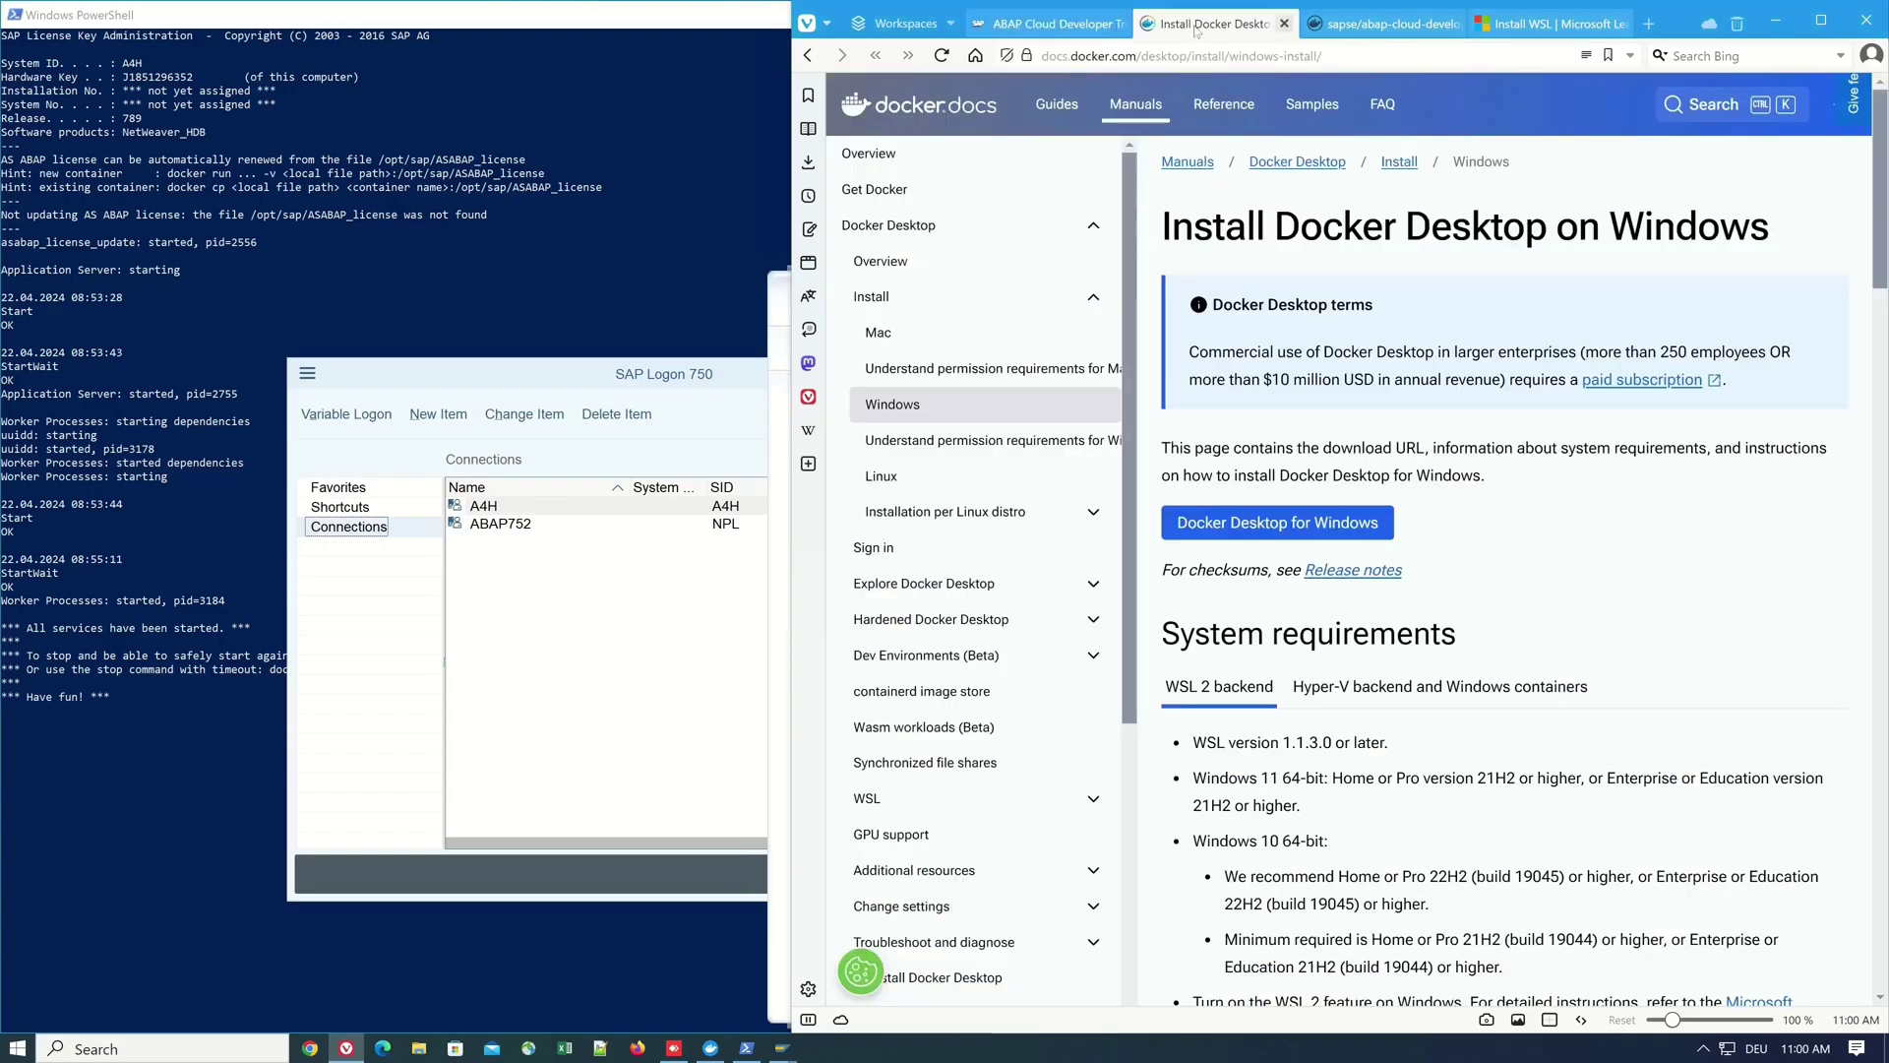